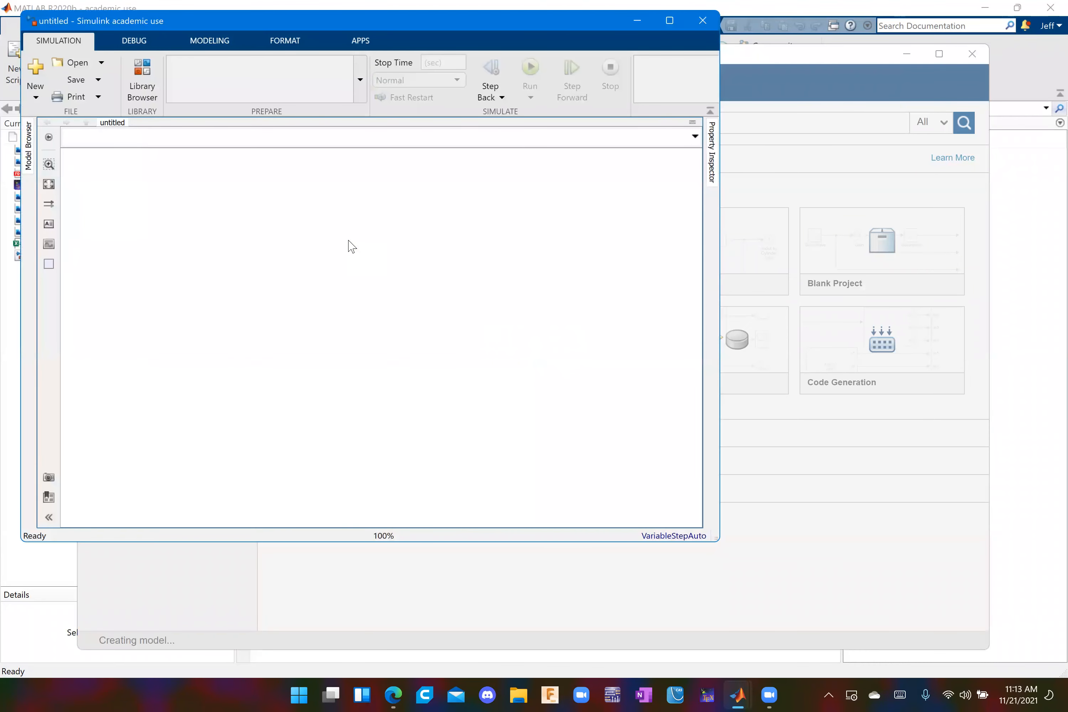
# Maximize the blank model and browse the block library's Simscape Electrical categories.
pyautogui.click(669, 21)
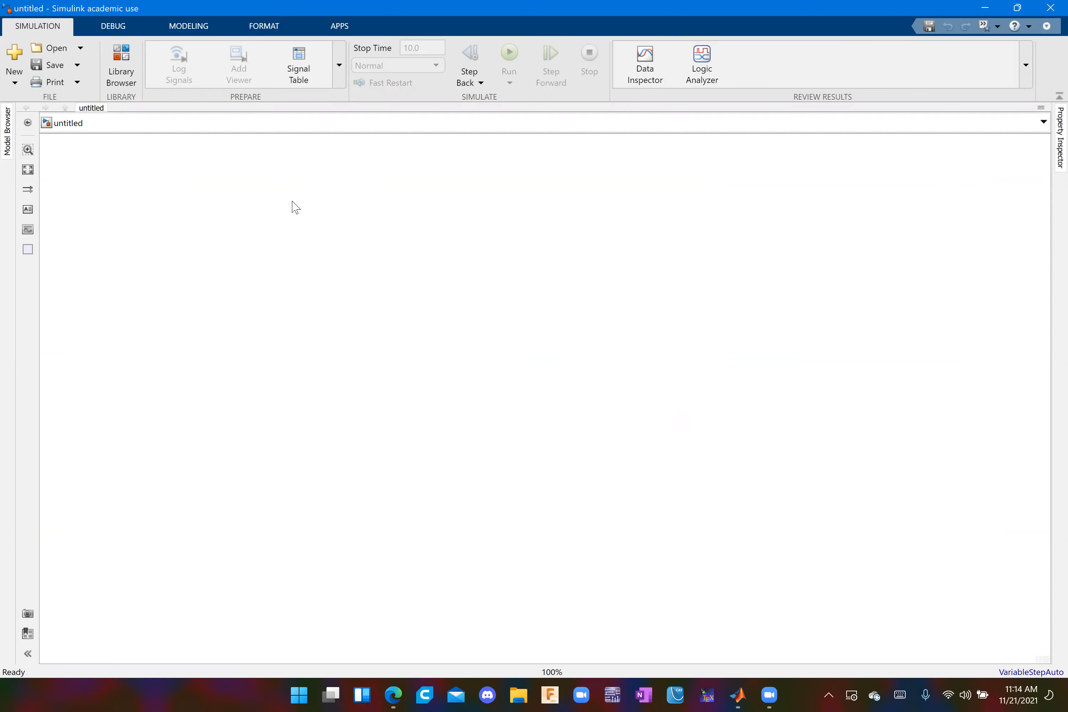
pyautogui.click(119, 60)
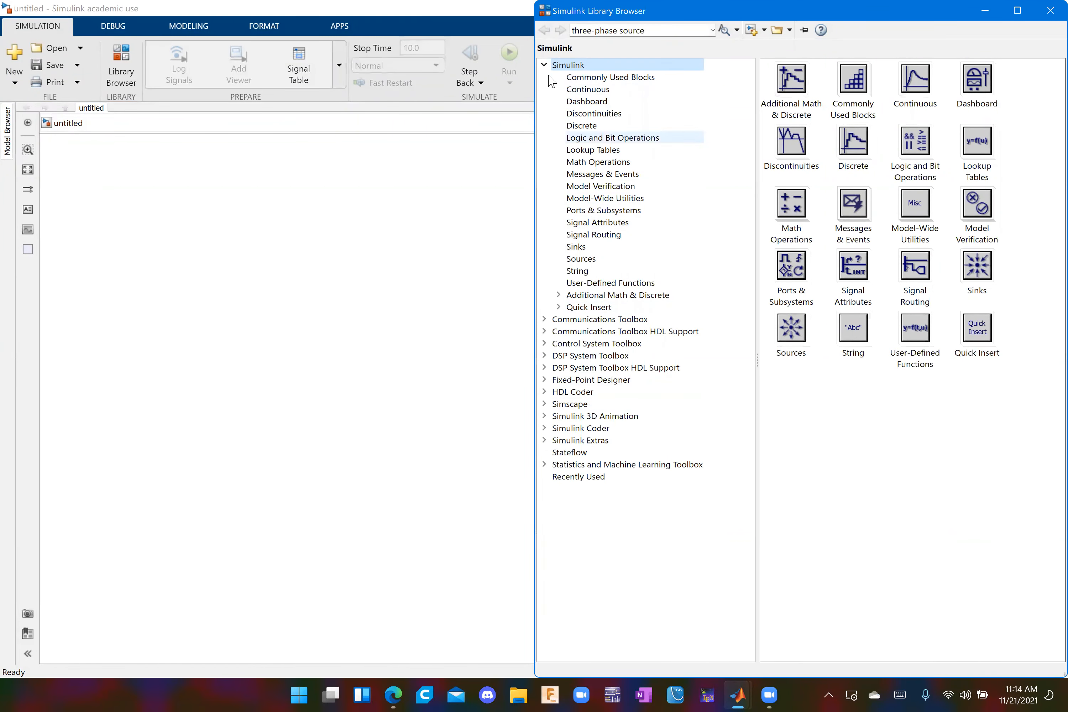
pyautogui.click(543, 65)
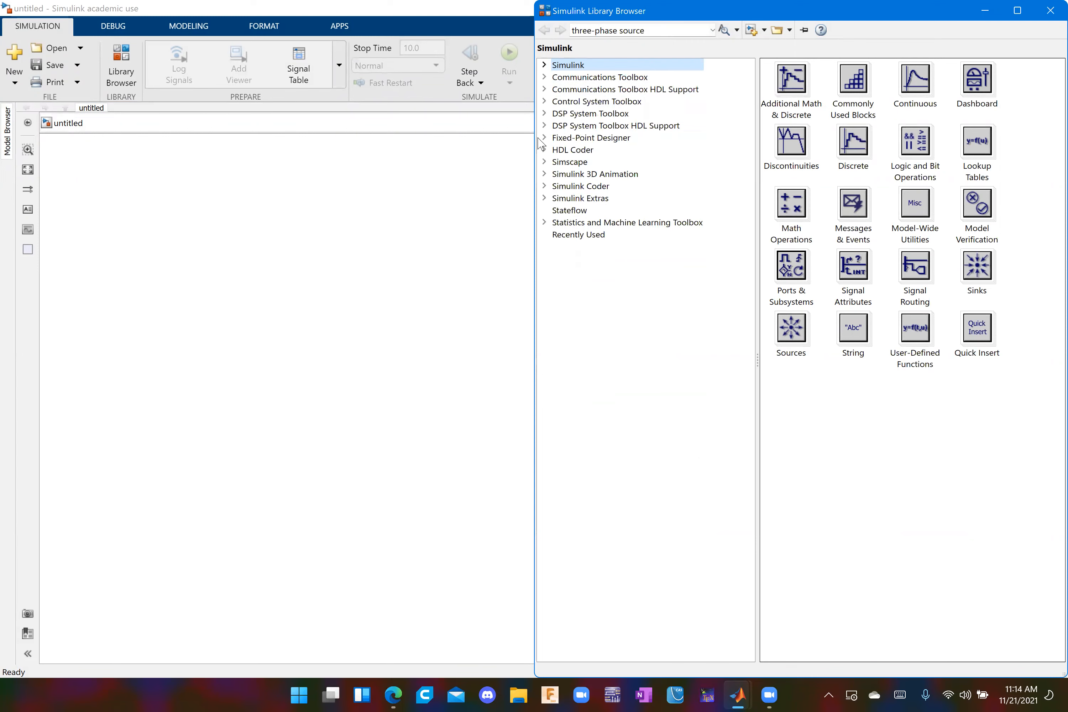
pyautogui.click(543, 162)
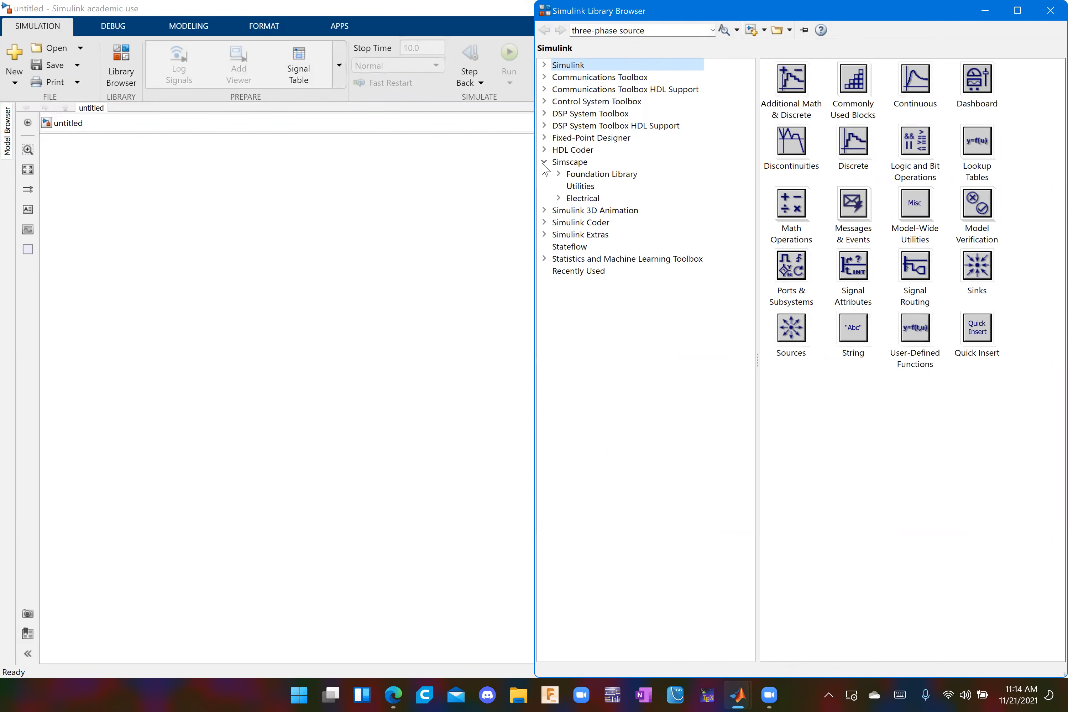
pyautogui.click(558, 198)
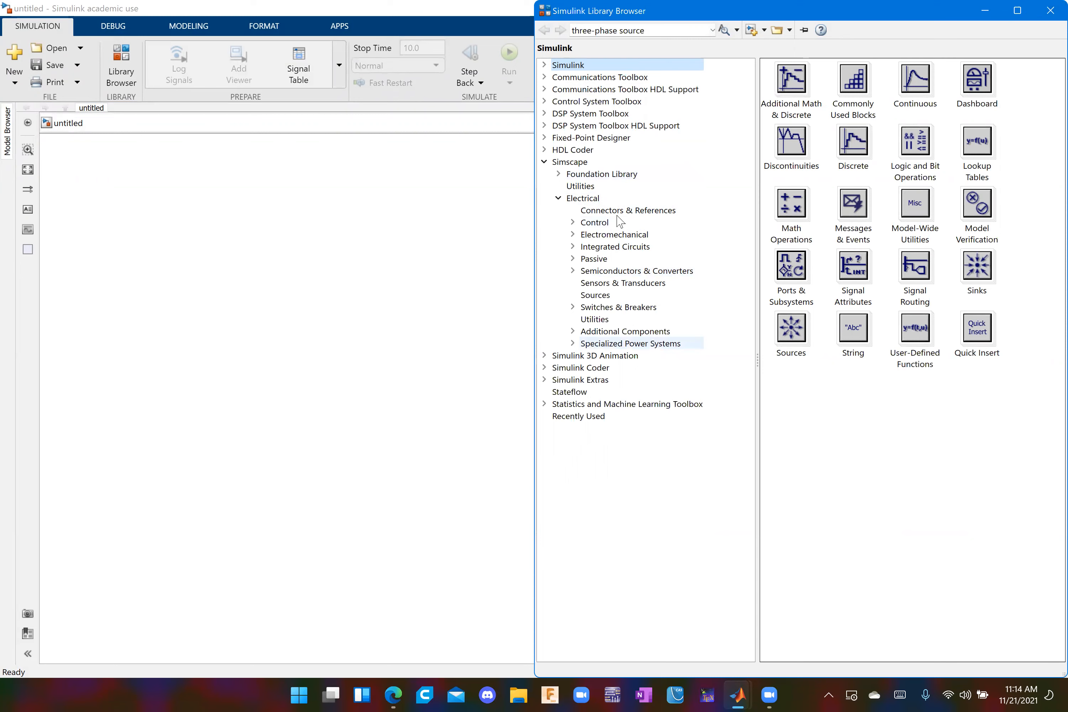
pyautogui.click(1050, 10)
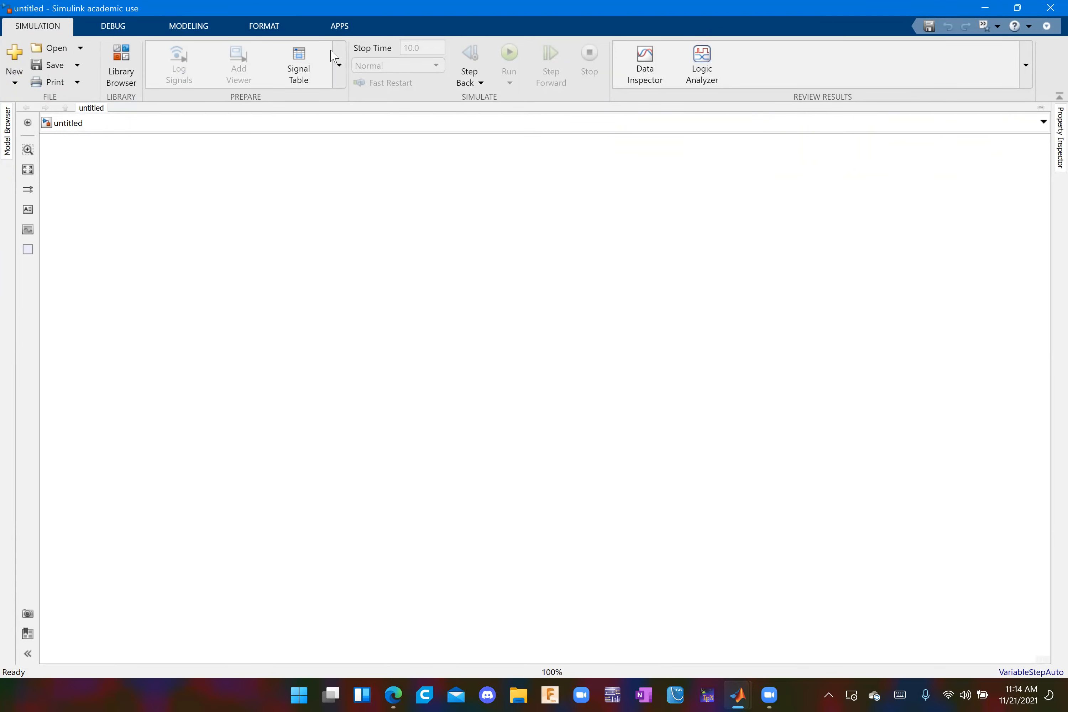
# Search the Add-On Explorer for "simscape" and view the details page of the Simscape Electrical add-on.
pyautogui.click(345, 26)
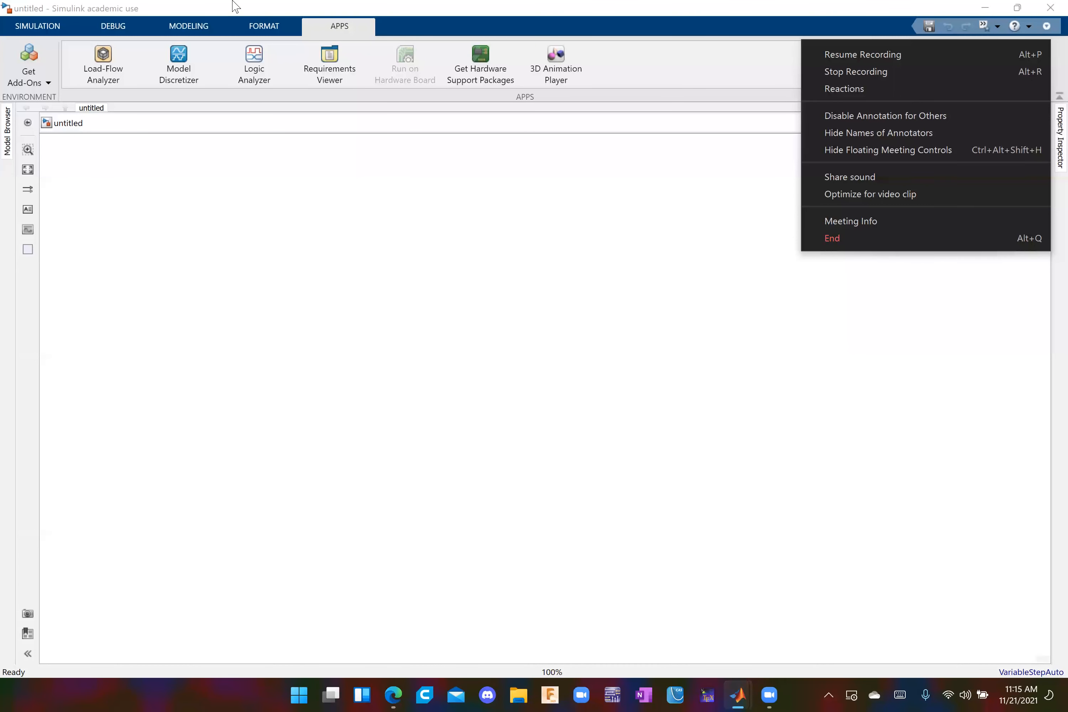
pyautogui.click(785, 239)
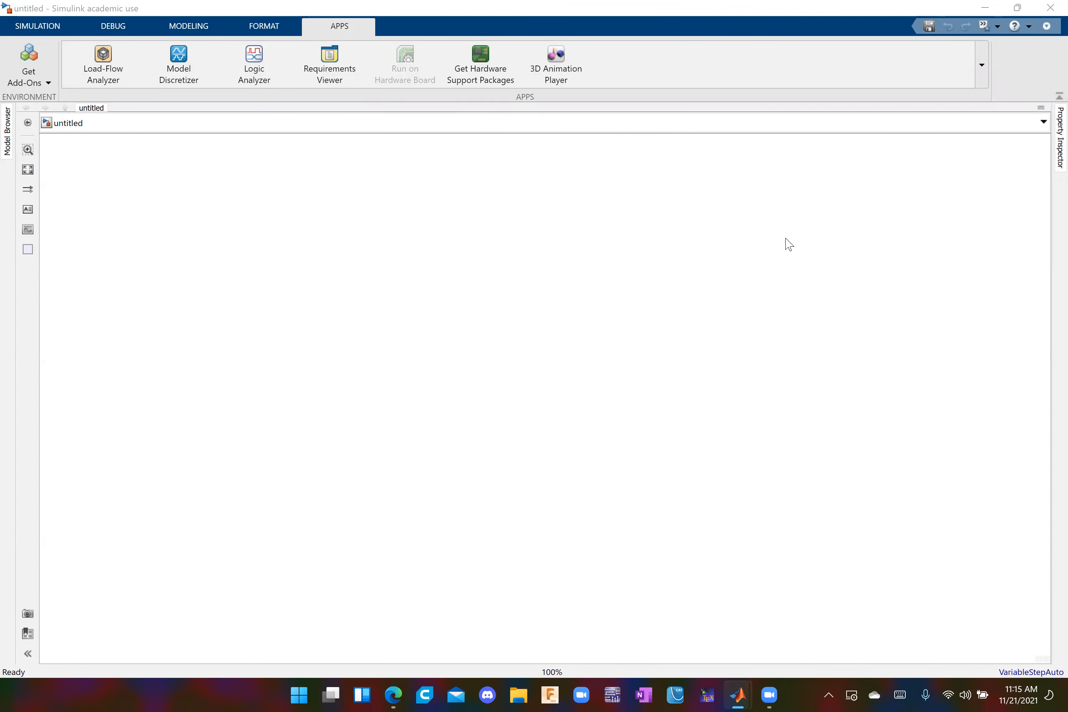
pyautogui.click(23, 57)
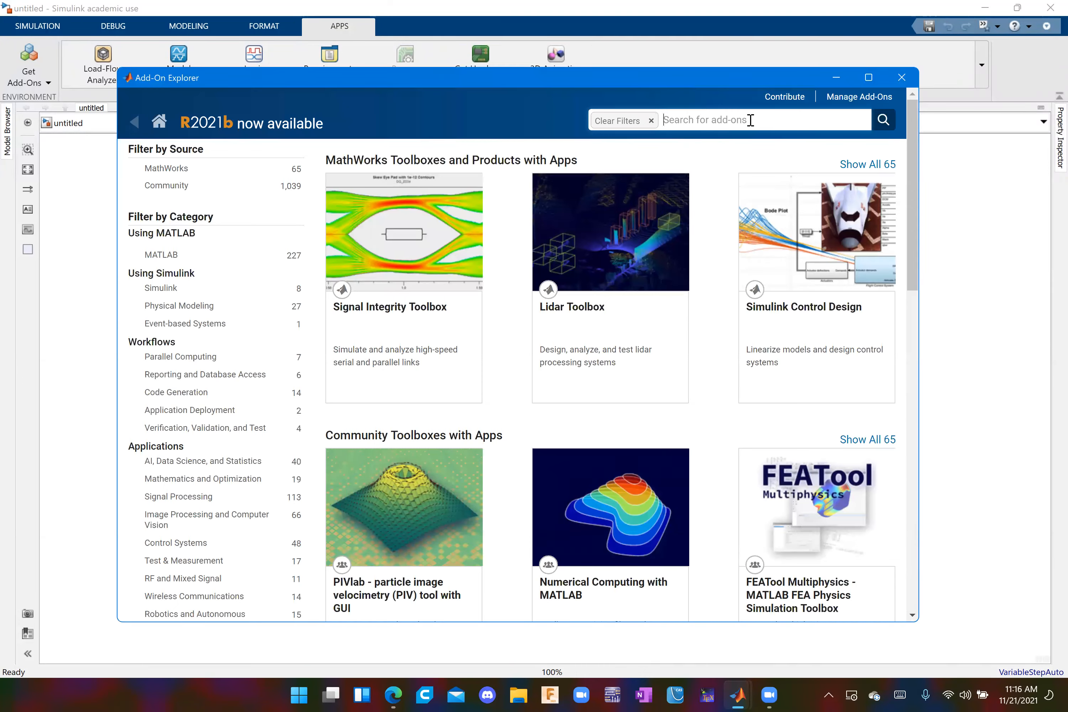
pyautogui.write('simscape')
pyautogui.press('Return')
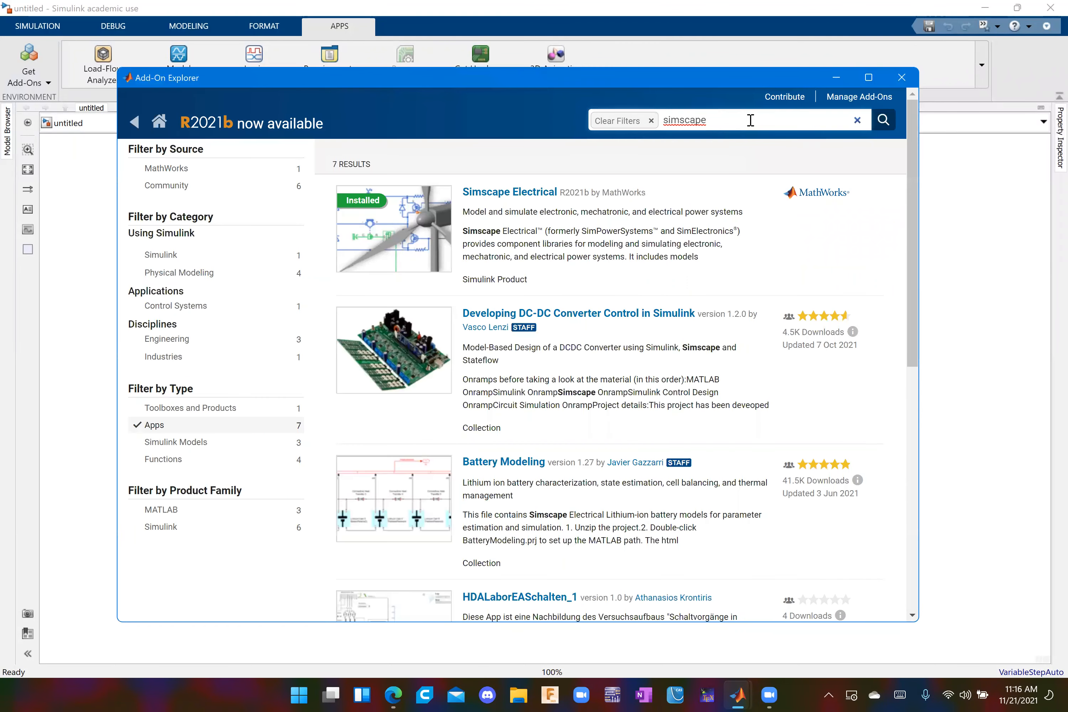
pyautogui.click(520, 195)
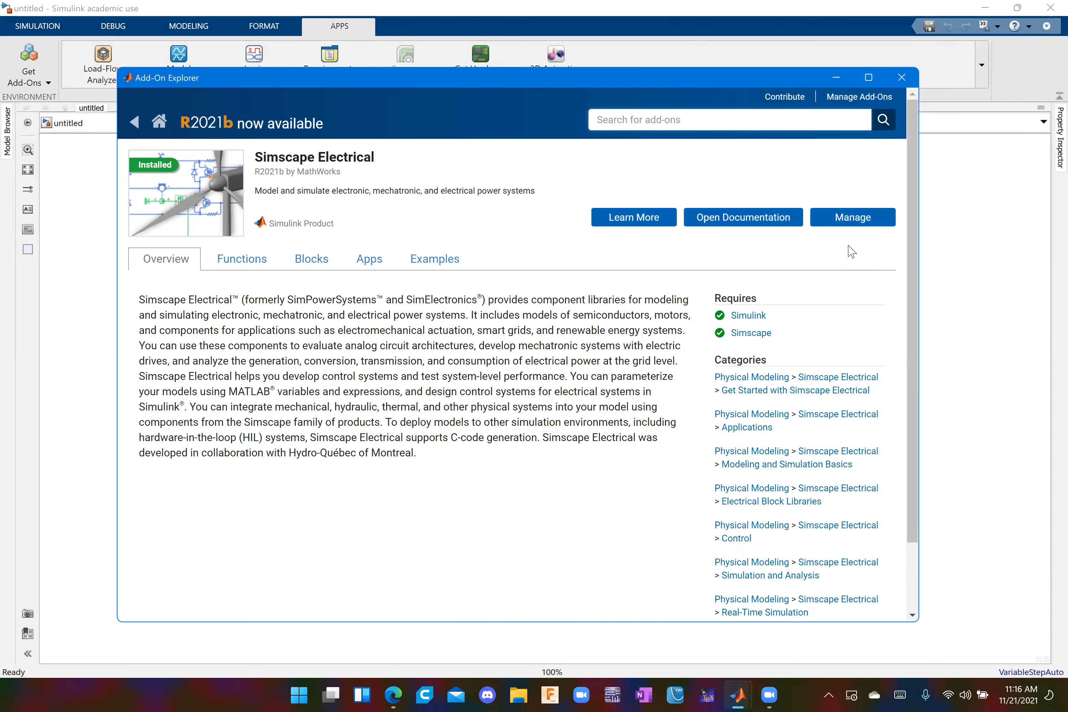
pyautogui.click(901, 77)
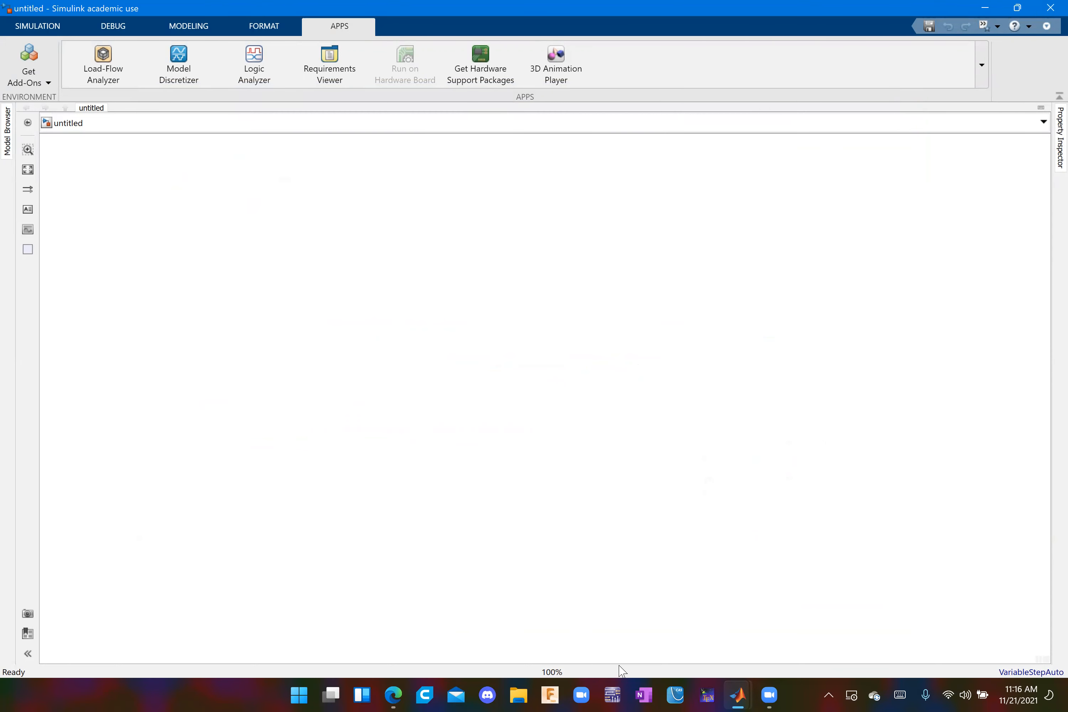
# Look over the block library's category list once more and return to the blank model.
pyautogui.click(732, 691)
pyautogui.click(53, 24)
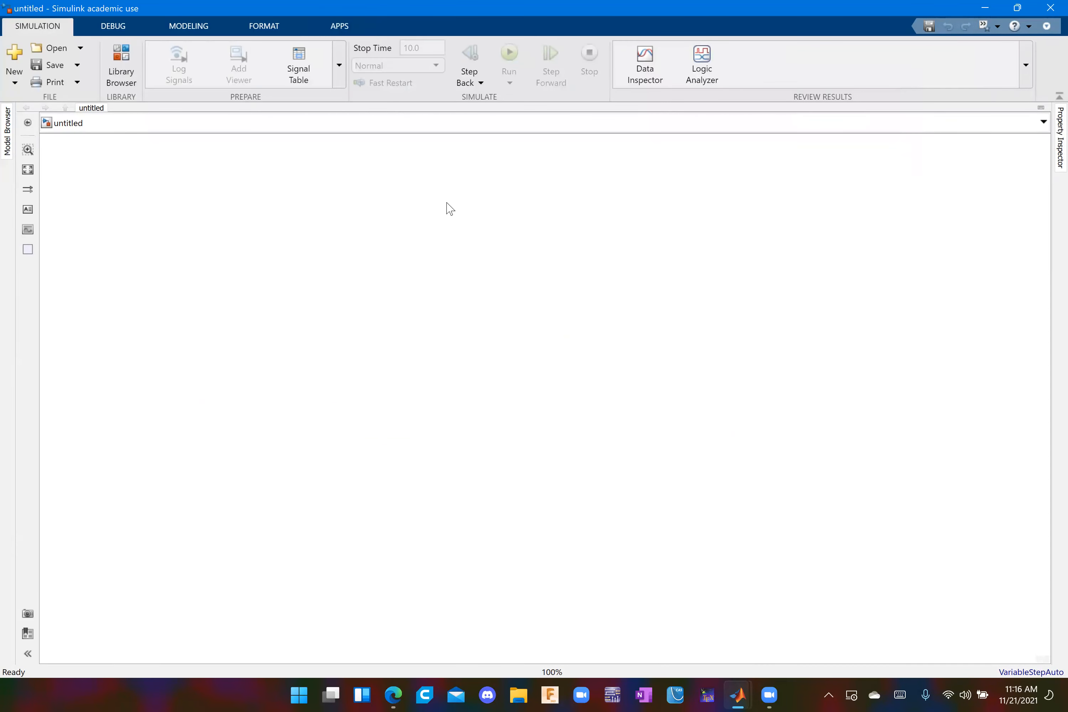
pyautogui.click(130, 59)
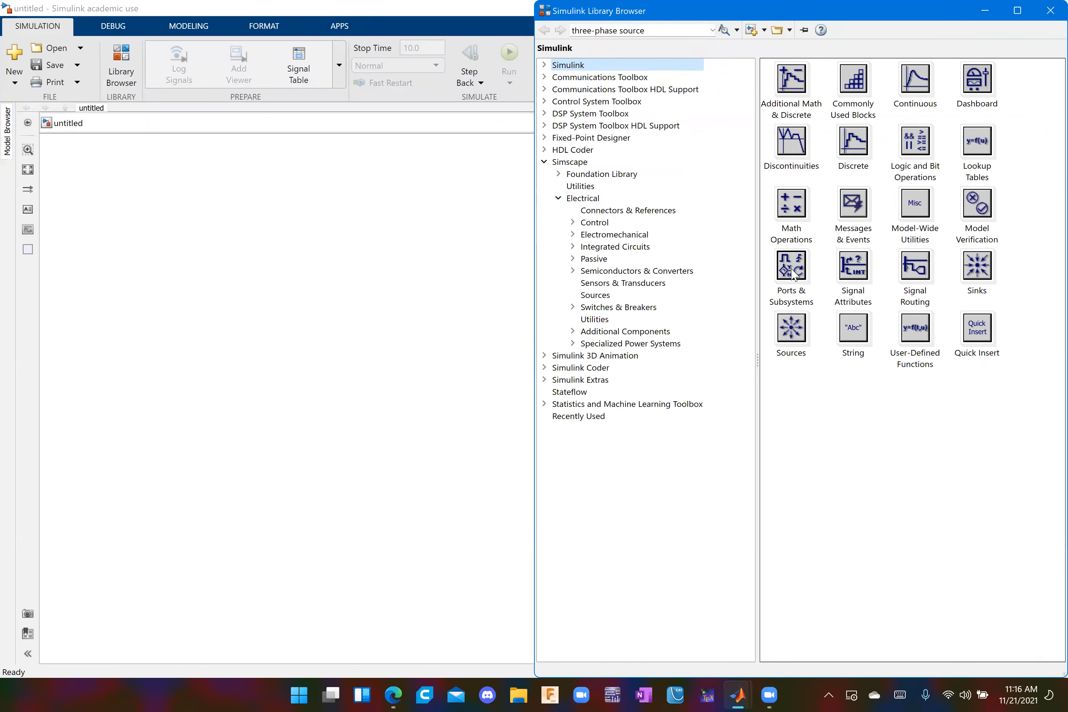
pyautogui.click(376, 431)
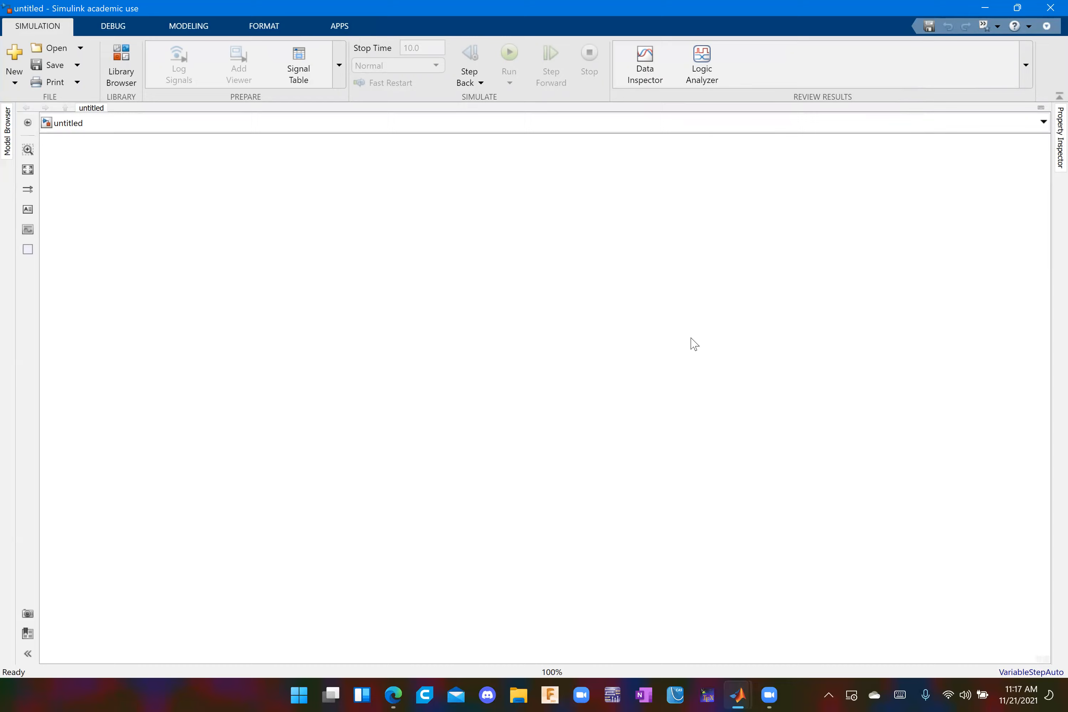
# Arrange the blank model and the Lab 6 power transmission line document side by side.
pyautogui.press('super+Left')
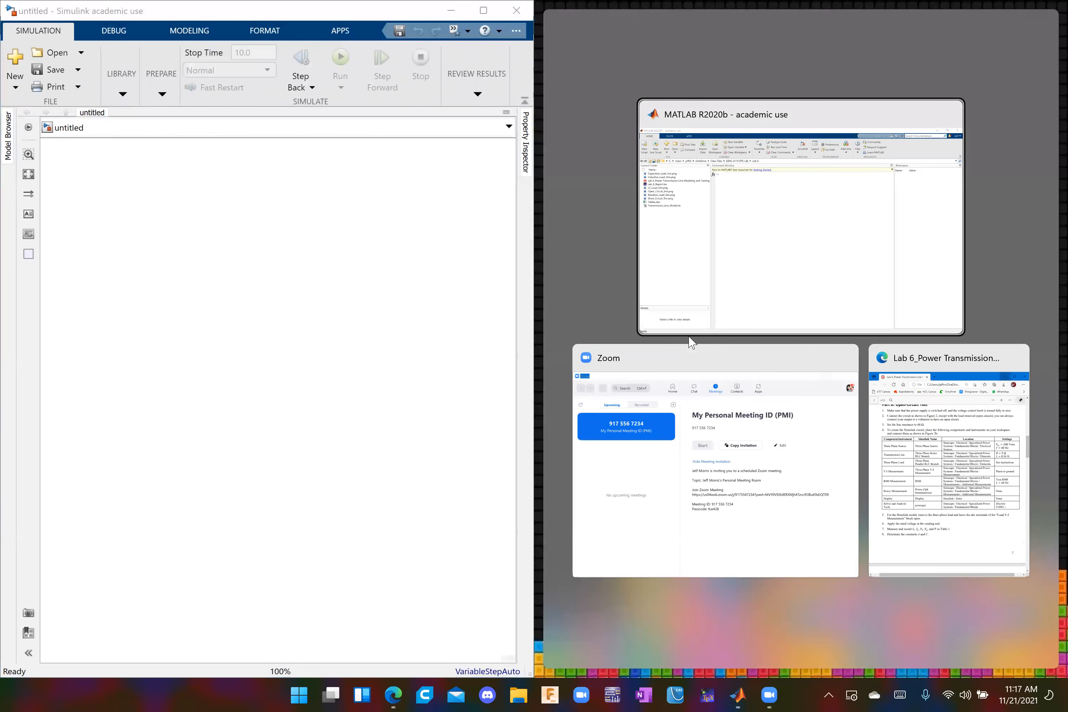
pyautogui.click(926, 508)
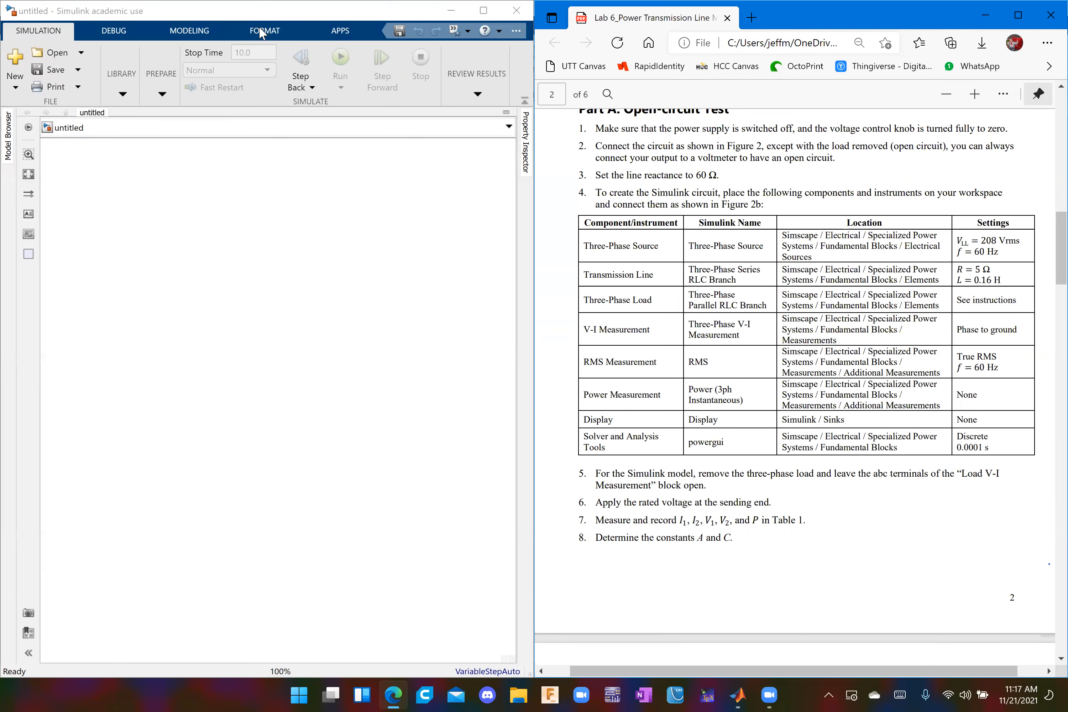
# Browse the block library to Simscape/Electrical/Specialized Power Systems/Fundamental Blocks, following the locations in the lab document's component table.
pyautogui.moveTo(258, 13); pyautogui.dragTo(258, 24)
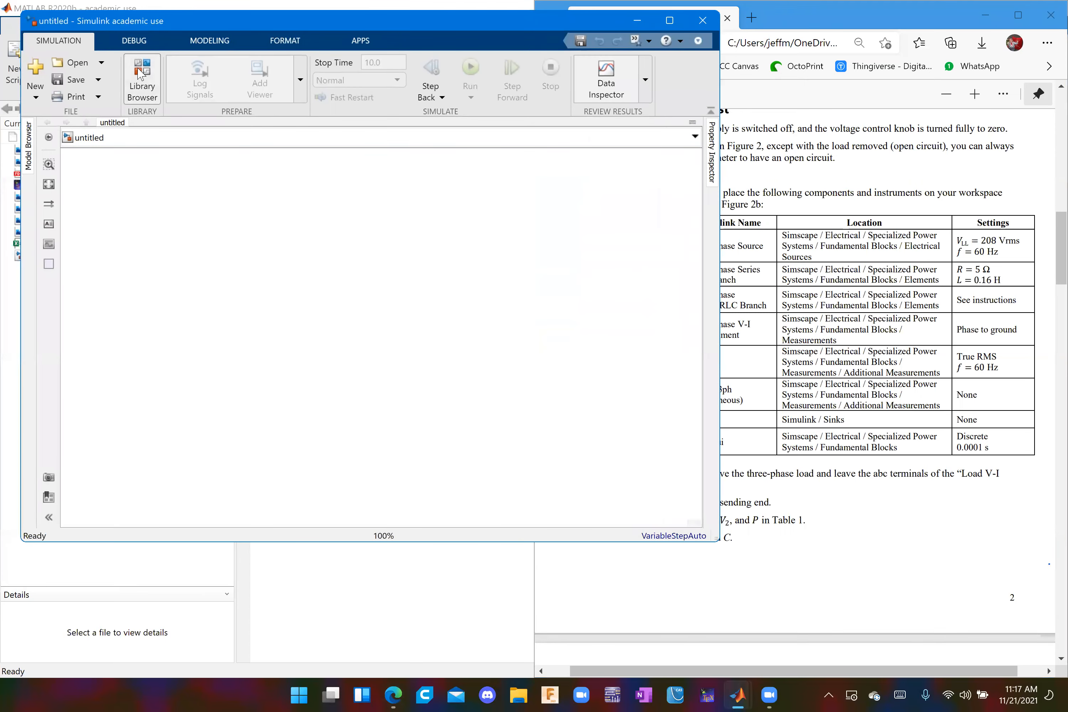
pyautogui.click(141, 73)
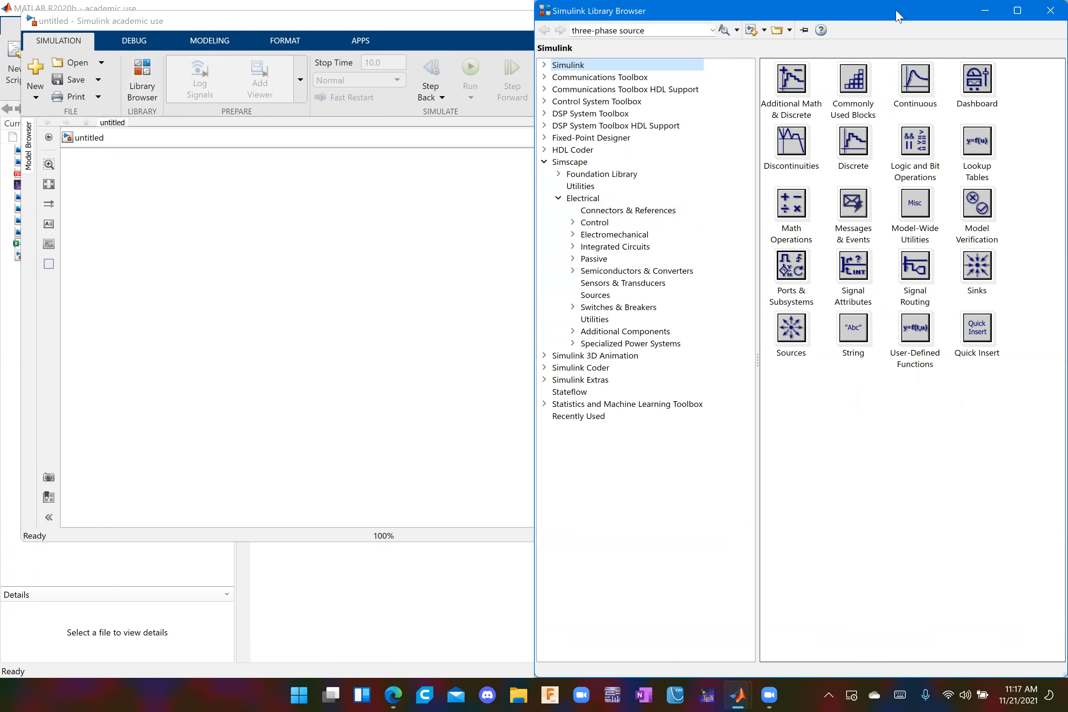
pyautogui.moveTo(898, 16); pyautogui.dragTo(419, 53)
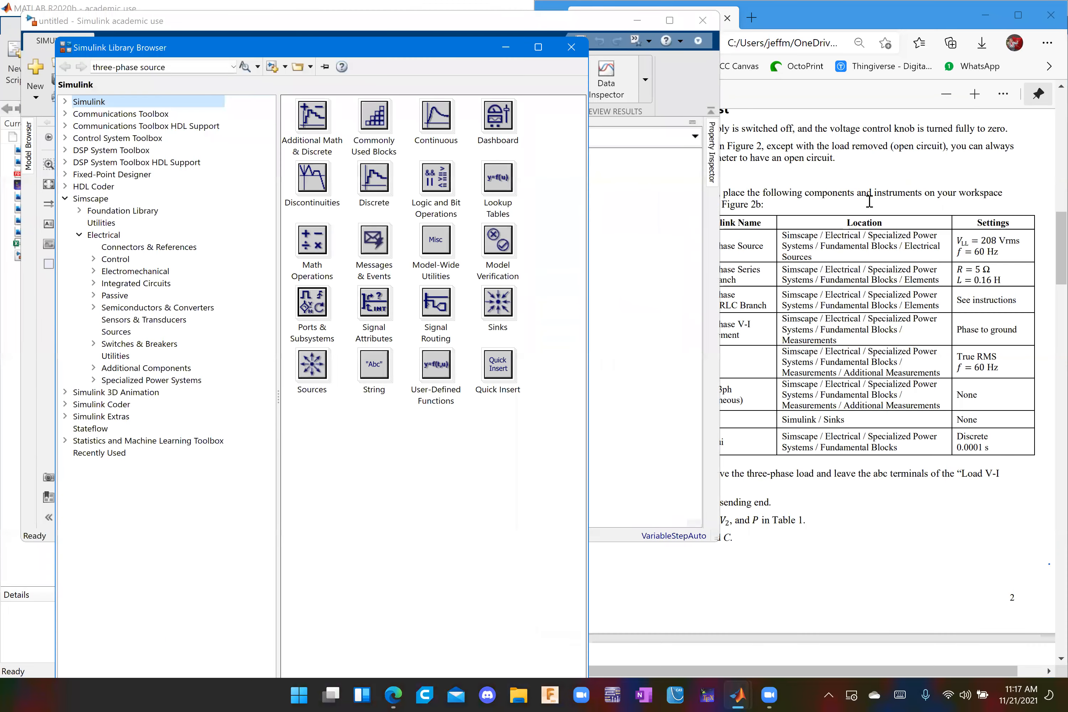
pyautogui.click(868, 202)
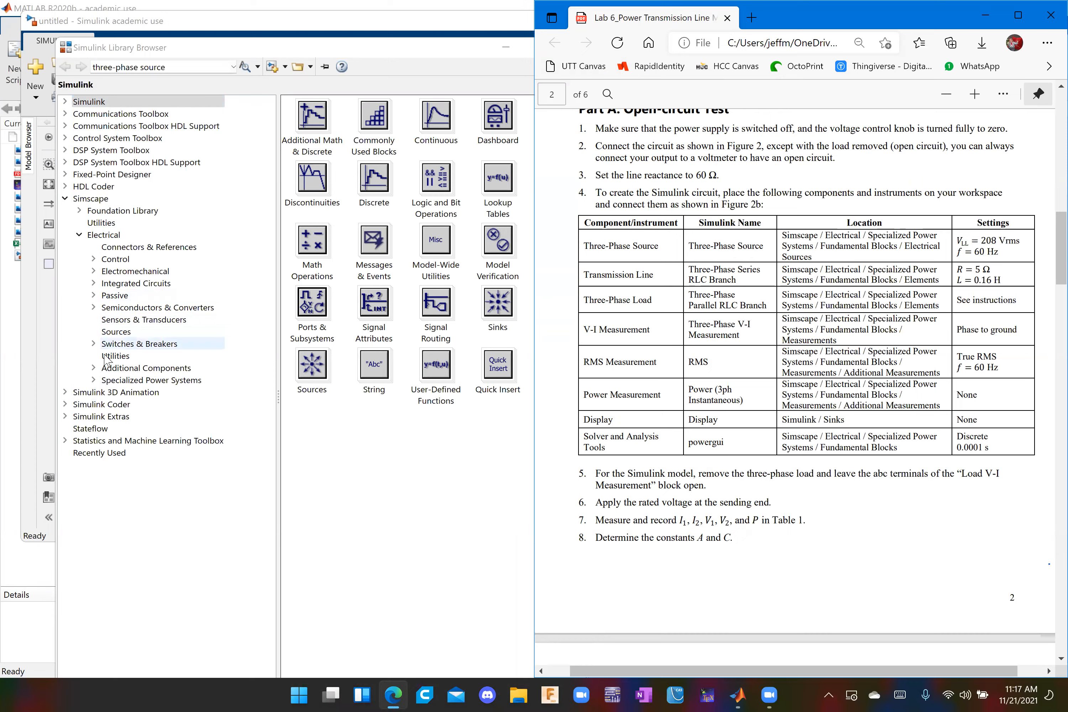
pyautogui.click(136, 381)
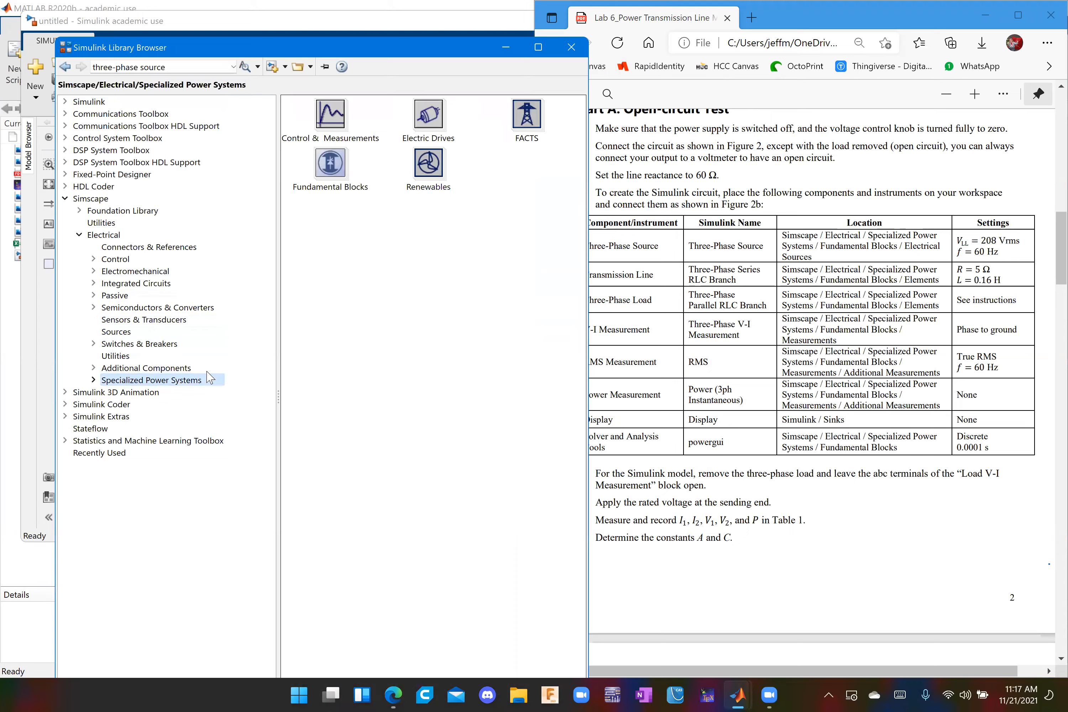
pyautogui.doubleClick(343, 173)
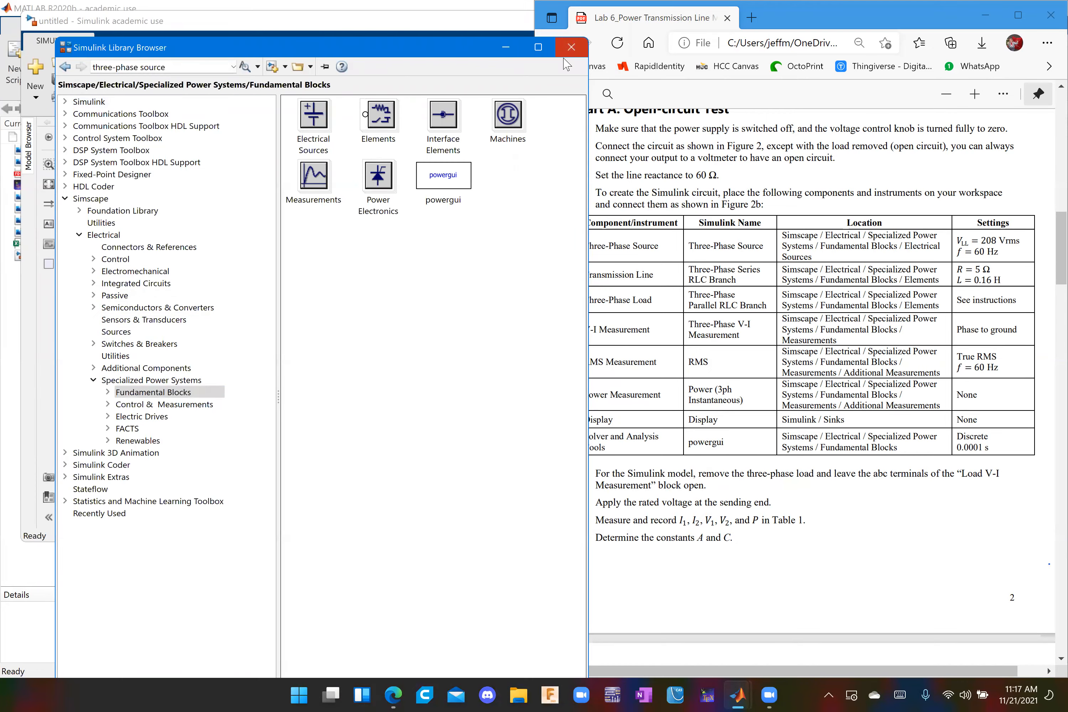
pyautogui.click(572, 47)
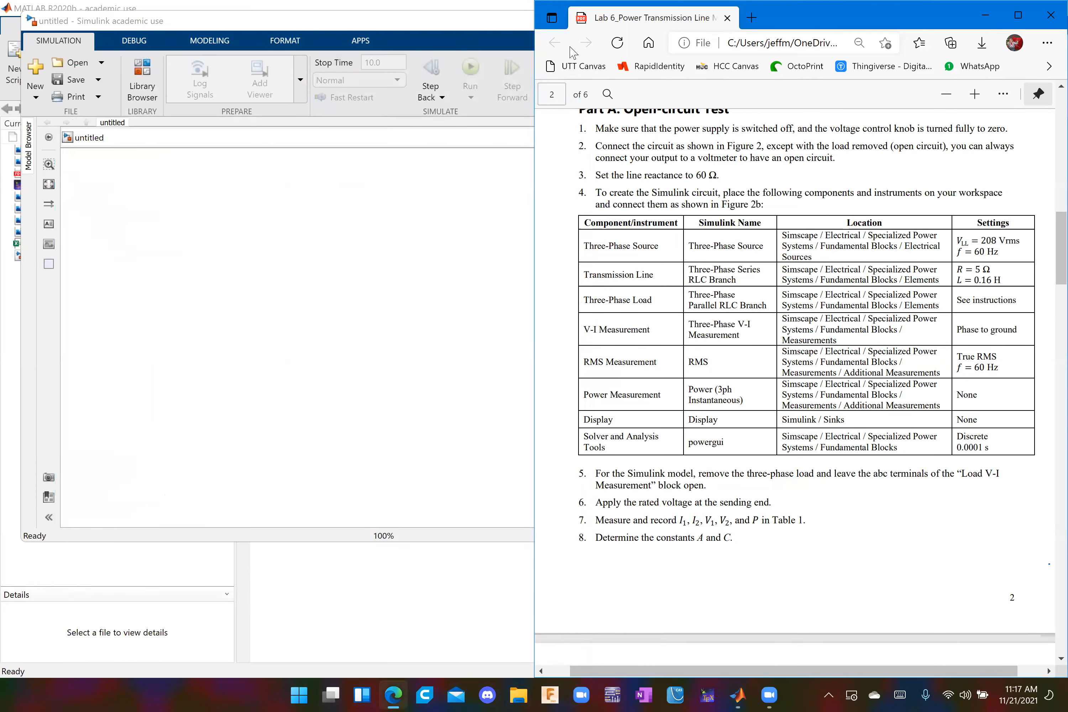
# Place the model beside the lab document again and add a Three-Phase Source block from Fundamental Blocks/Electrical Sources to the canvas.
pyautogui.doubleClick(435, 30)
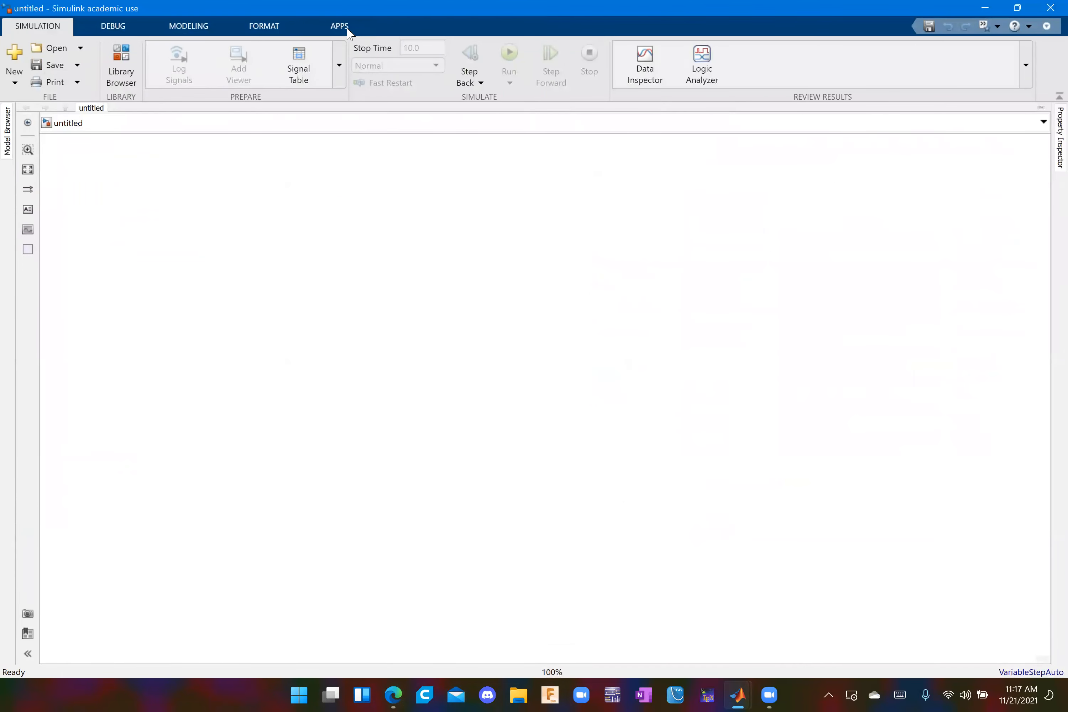
pyautogui.press('super+Left')
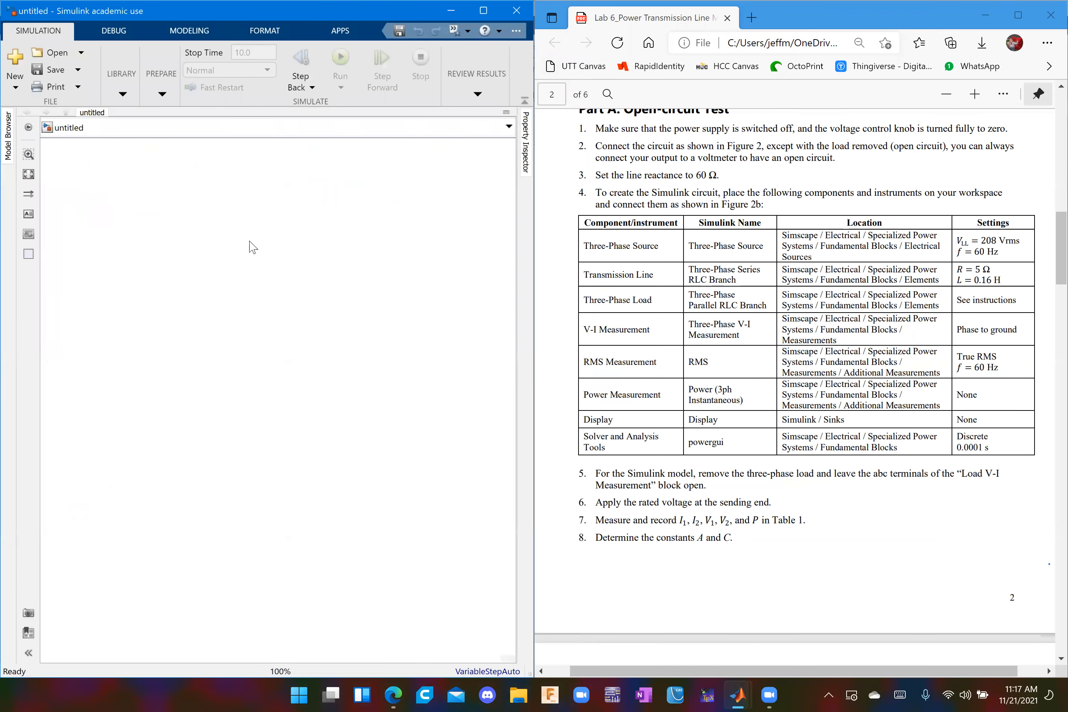
pyautogui.doubleClick(113, 175)
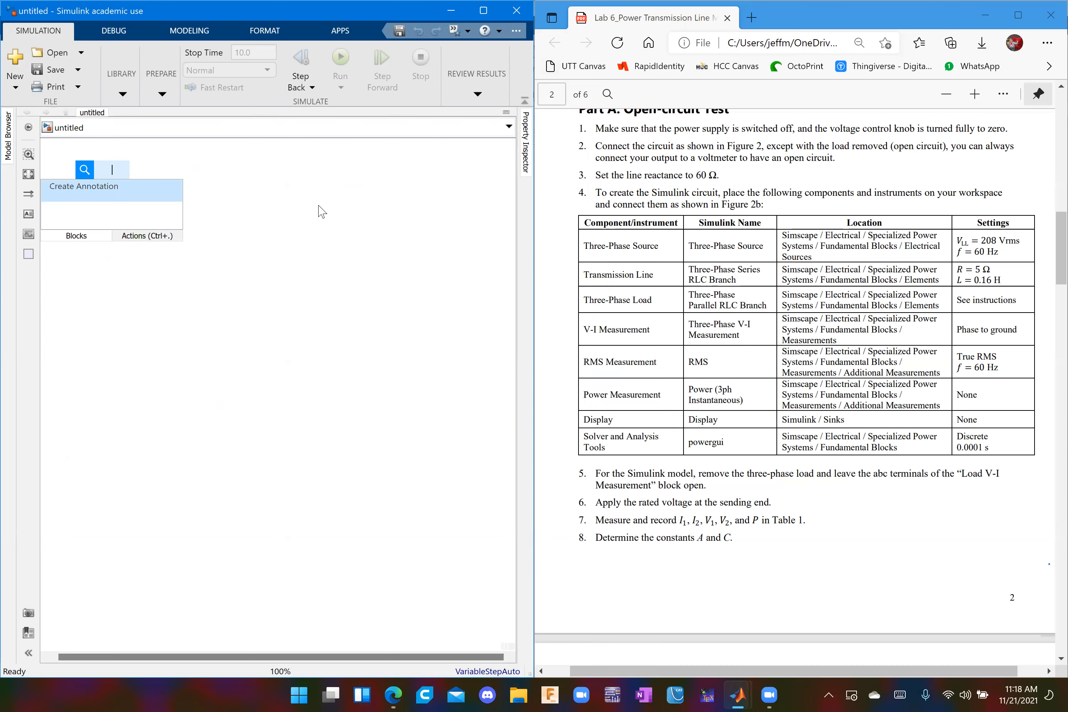
pyautogui.write('Three-Phase S')
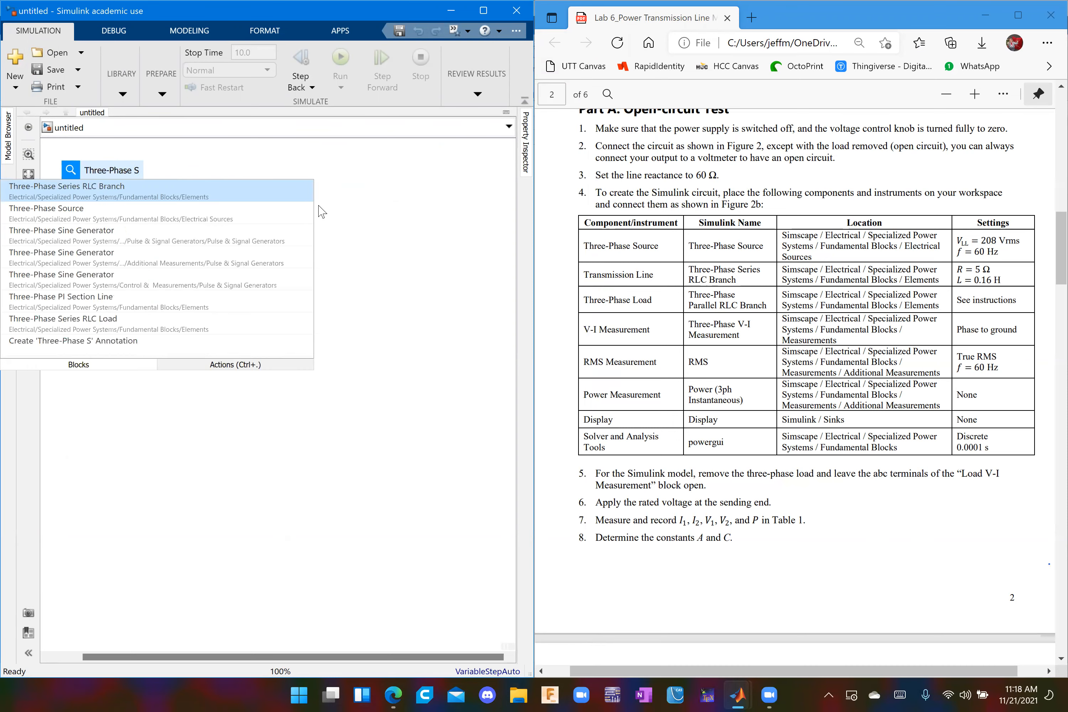
pyautogui.click(69, 218)
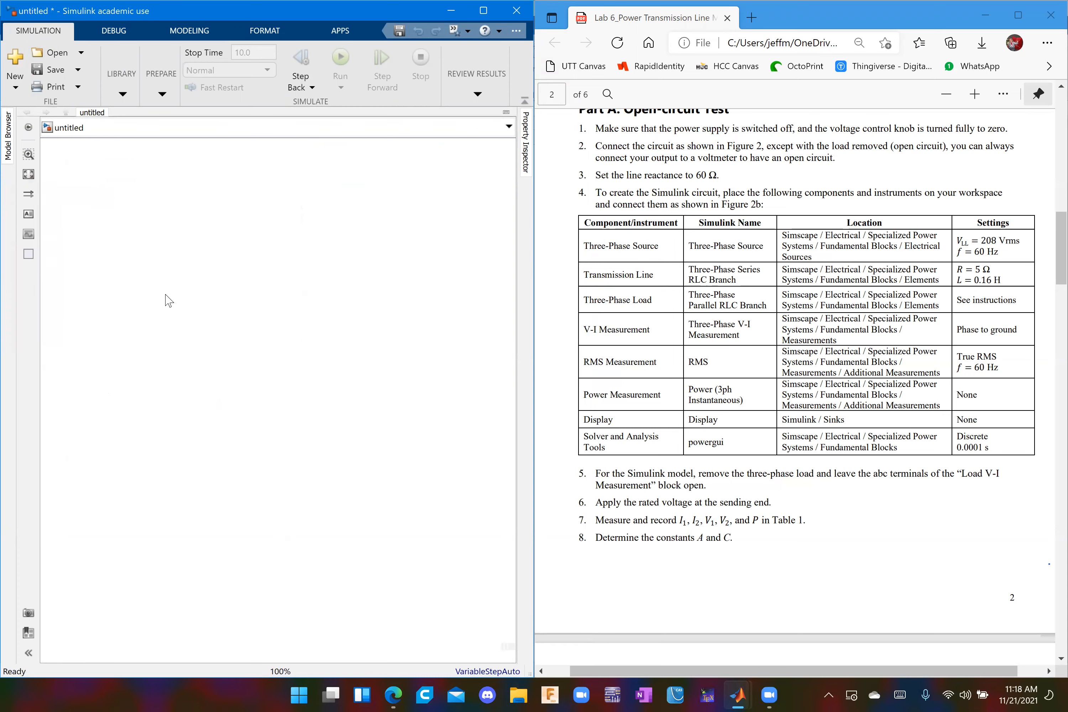
pyautogui.click(164, 261)
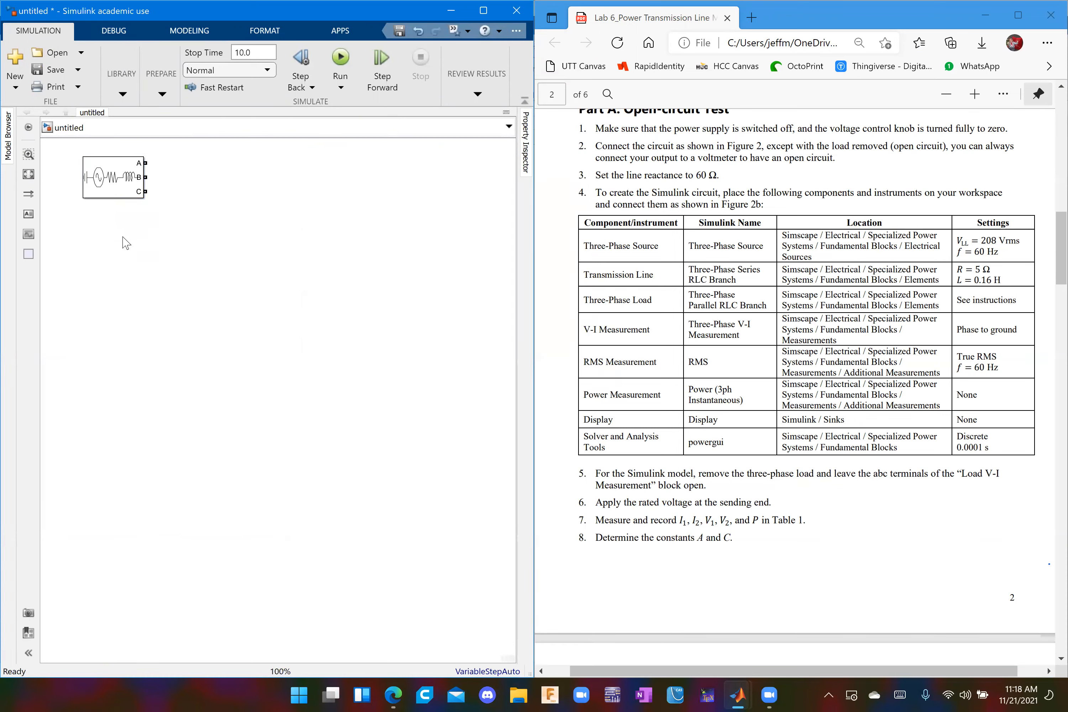
# Show the block name permanently beneath the Three-Phase Source block.
pyautogui.click(120, 186)
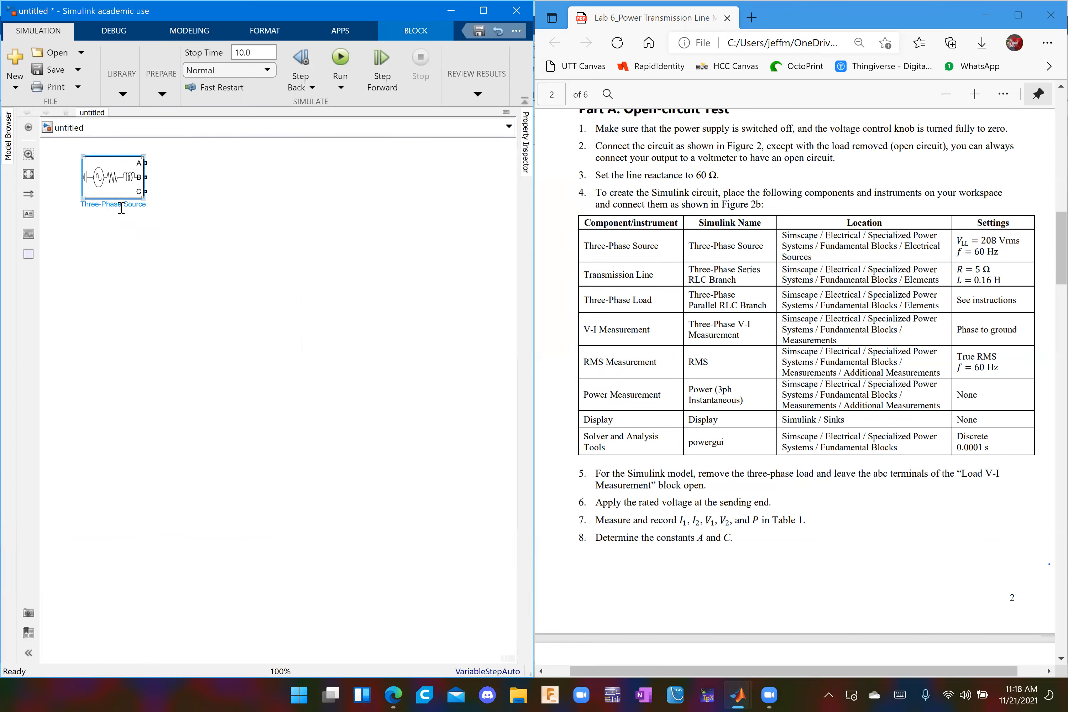
pyautogui.click(159, 274)
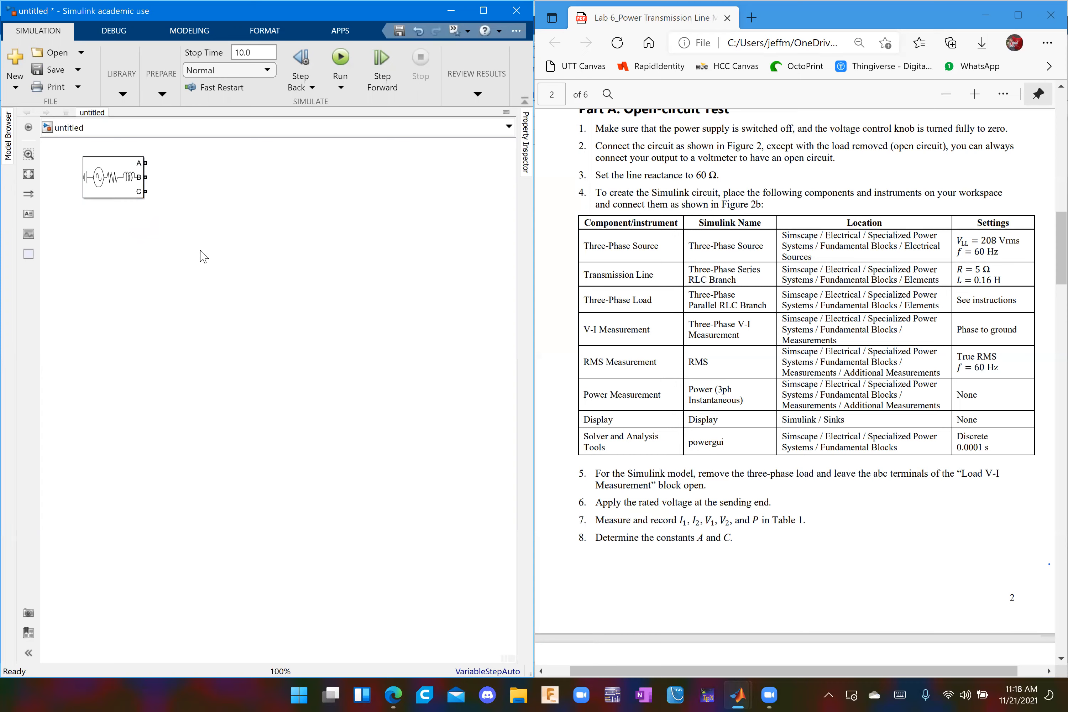
pyautogui.click(116, 184)
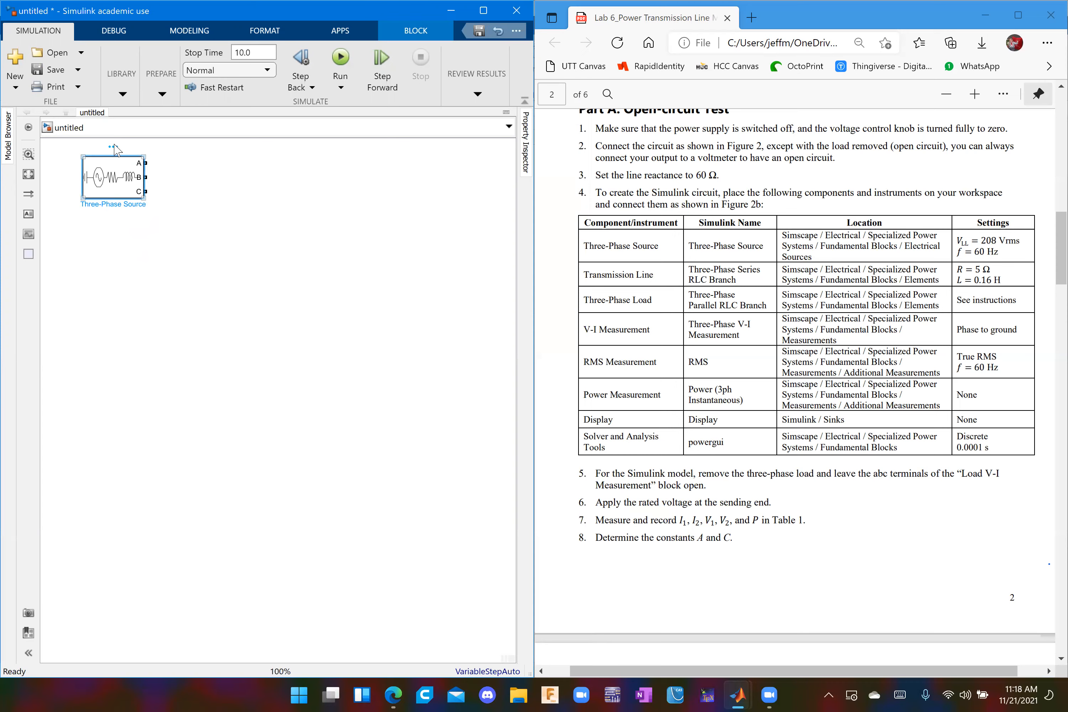
pyautogui.moveTo(115, 147)
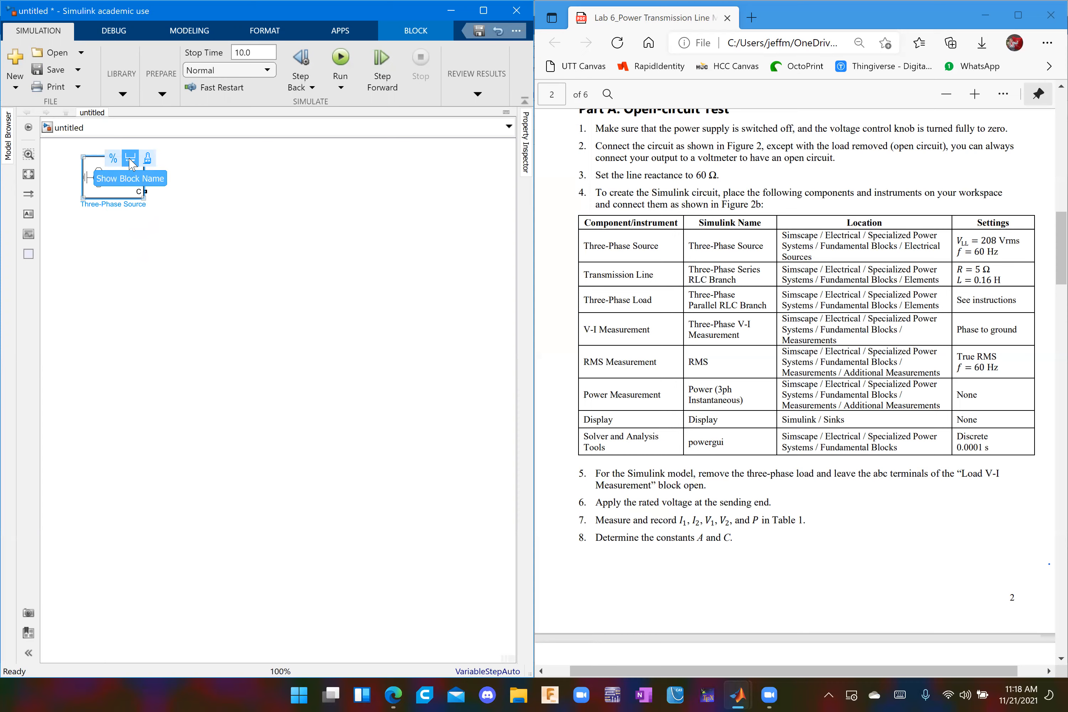
pyautogui.click(131, 159)
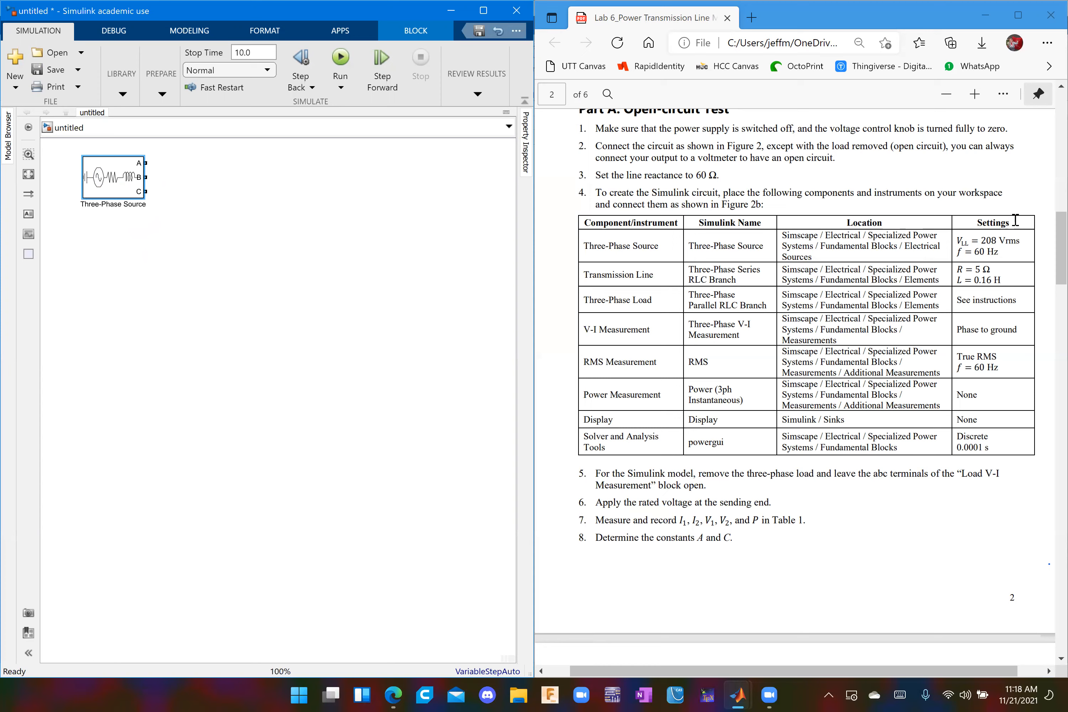
# Set the Three-Phase Source block's phase-to-phase voltage to 208 Vrms.
pyautogui.click(123, 186)
pyautogui.doubleClick(124, 187)
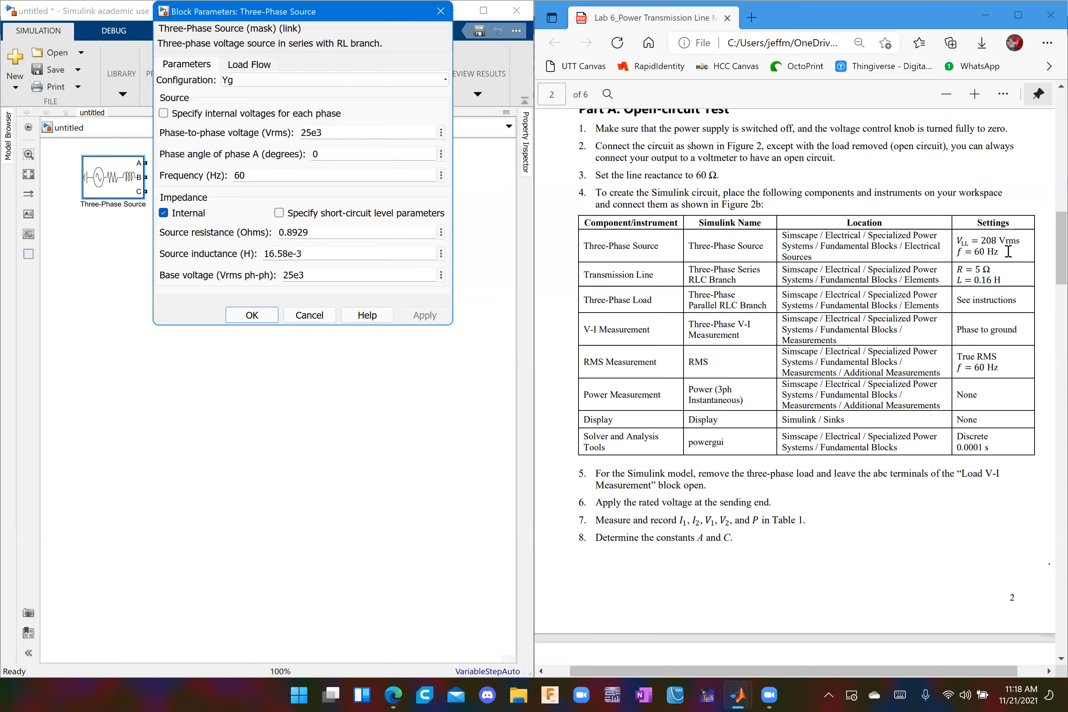
pyautogui.moveTo(334, 134); pyautogui.dragTo(281, 135)
pyautogui.write('208')
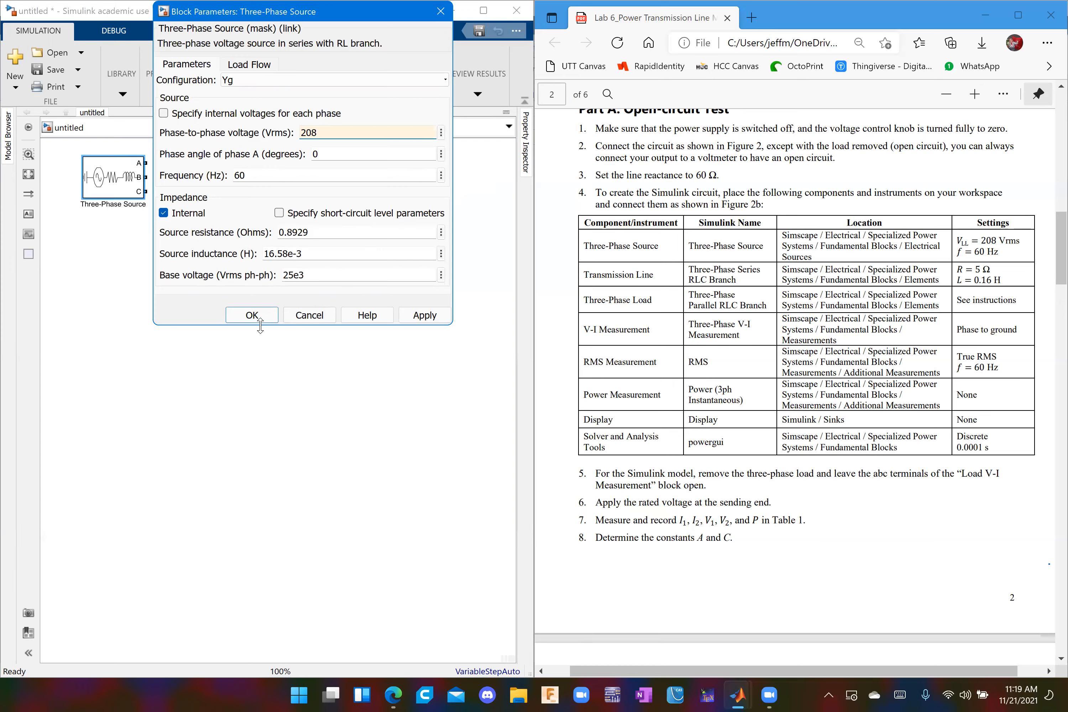
pyautogui.click(251, 315)
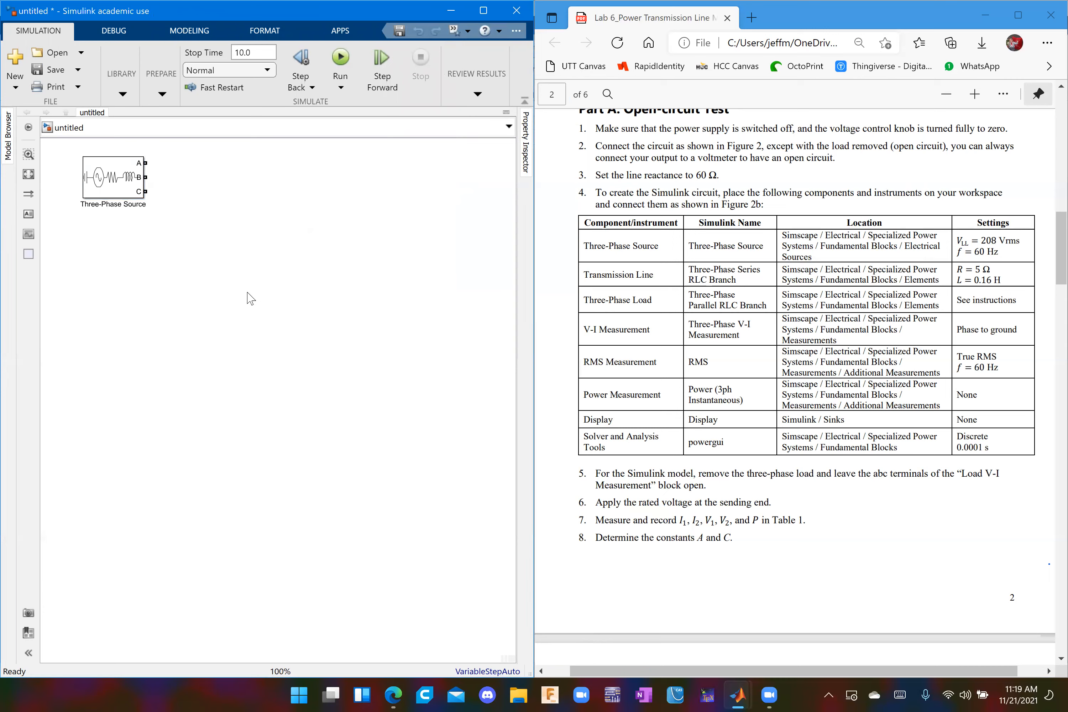
# Add a Three-Phase Series RLC Branch block below the source and show its block name permanently.
pyautogui.doubleClick(223, 277)
pyautogui.write('Three-phase series')
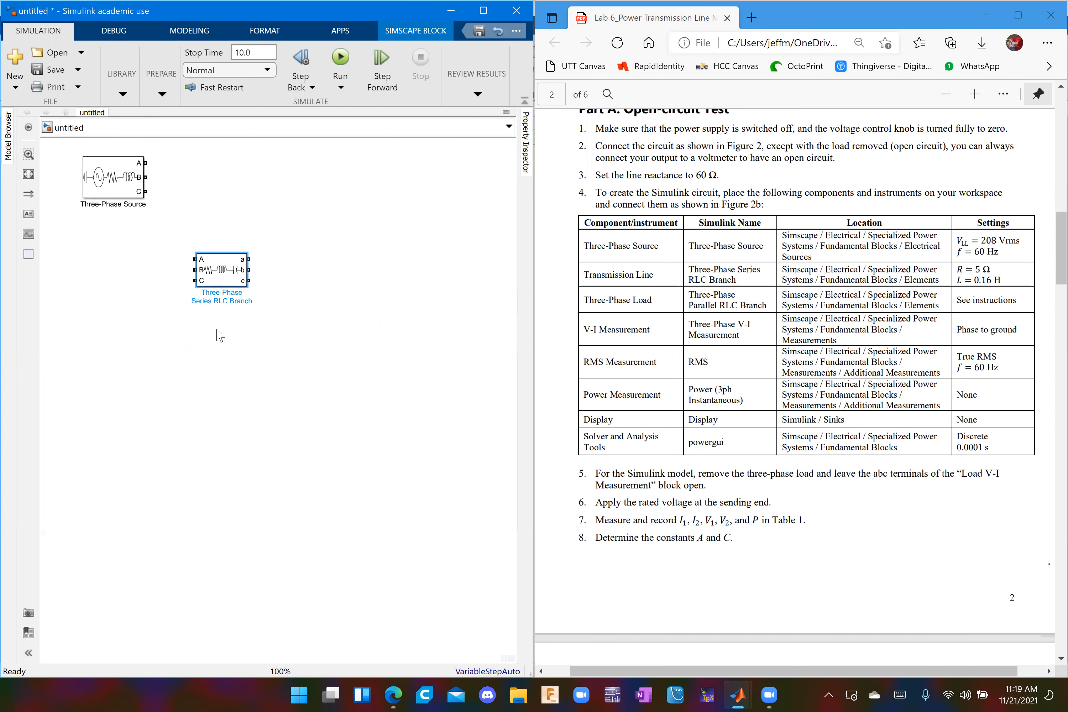
pyautogui.click(218, 274)
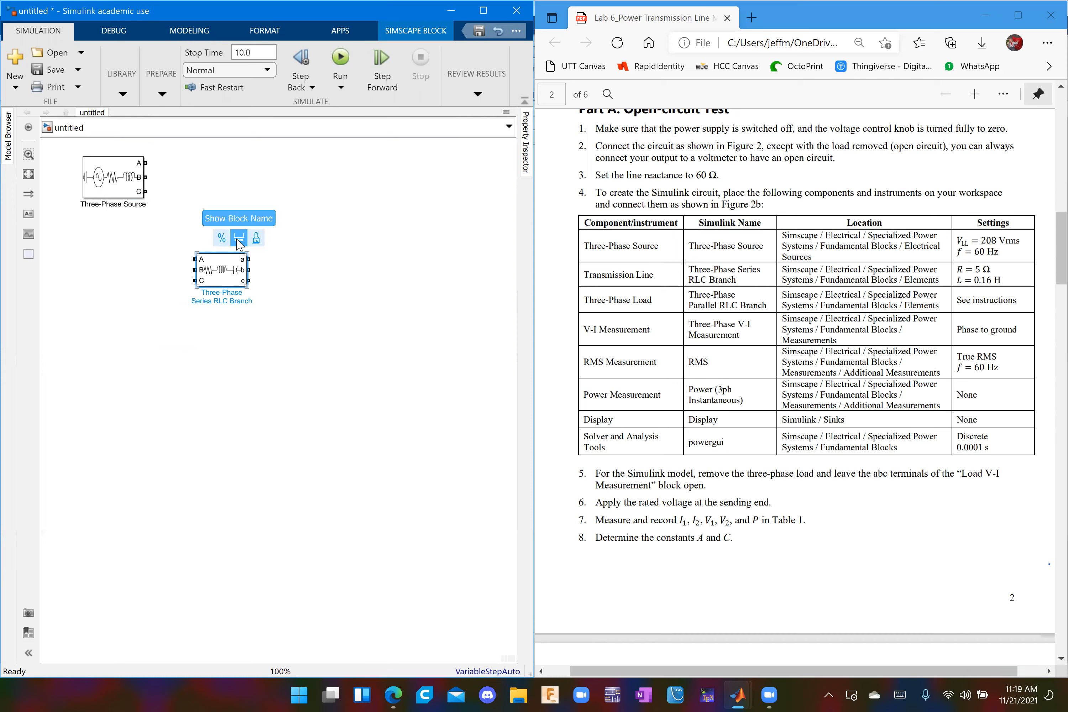
pyautogui.click(238, 238)
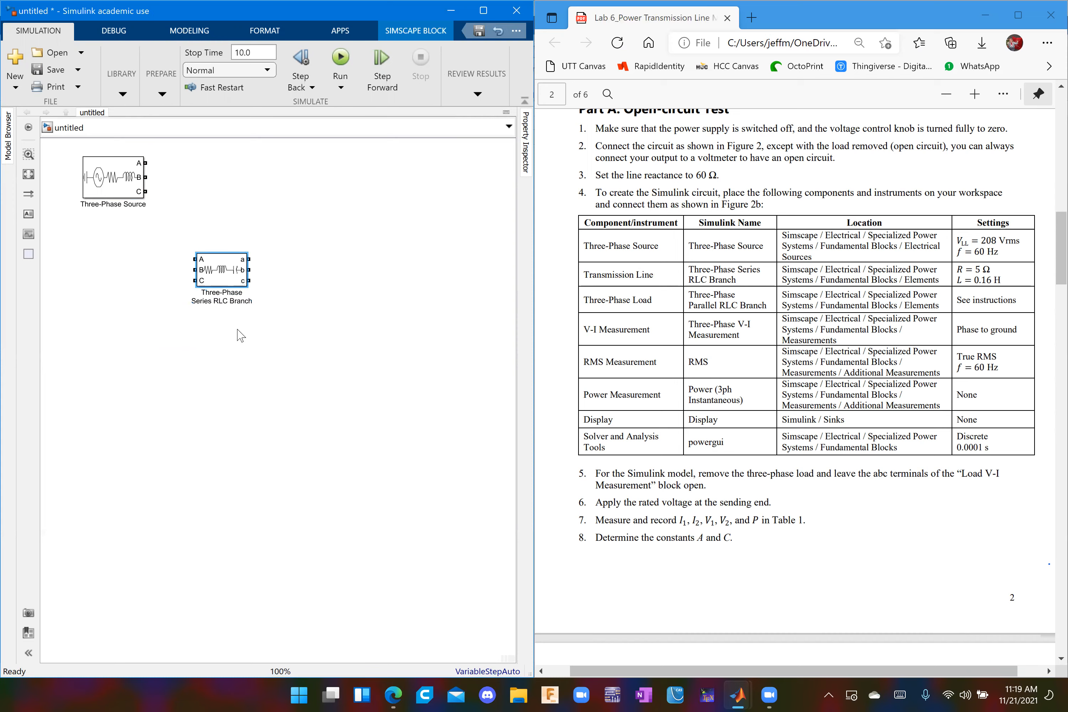
# Rename the Three-Phase Series RLC Branch block as Transmission Line.
pyautogui.doubleClick(232, 294)
pyautogui.doubleClick(239, 301)
pyautogui.press('BackSpace')
pyautogui.press('BackSpace')
pyautogui.press('BackSpace')
pyautogui.press('BackSpace')
pyautogui.press('BackSpace')
pyautogui.press('BackSpace')
pyautogui.press('BackSpace')
pyautogui.press('BackSpace')
pyautogui.press('BackSpace')
pyautogui.press('BackSpace')
pyautogui.press('BackSpace')
pyautogui.press('BackSpace')
pyautogui.press('BackSpace')
pyautogui.press('BackSpace')
pyautogui.press('BackSpace')
pyautogui.press('BackSpace')
pyautogui.press('BackSpace')
pyautogui.press('BackSpace')
pyautogui.press('BackSpace')
pyautogui.press('BackSpace')
pyautogui.write('Transmission Line')
pyautogui.click(285, 355)
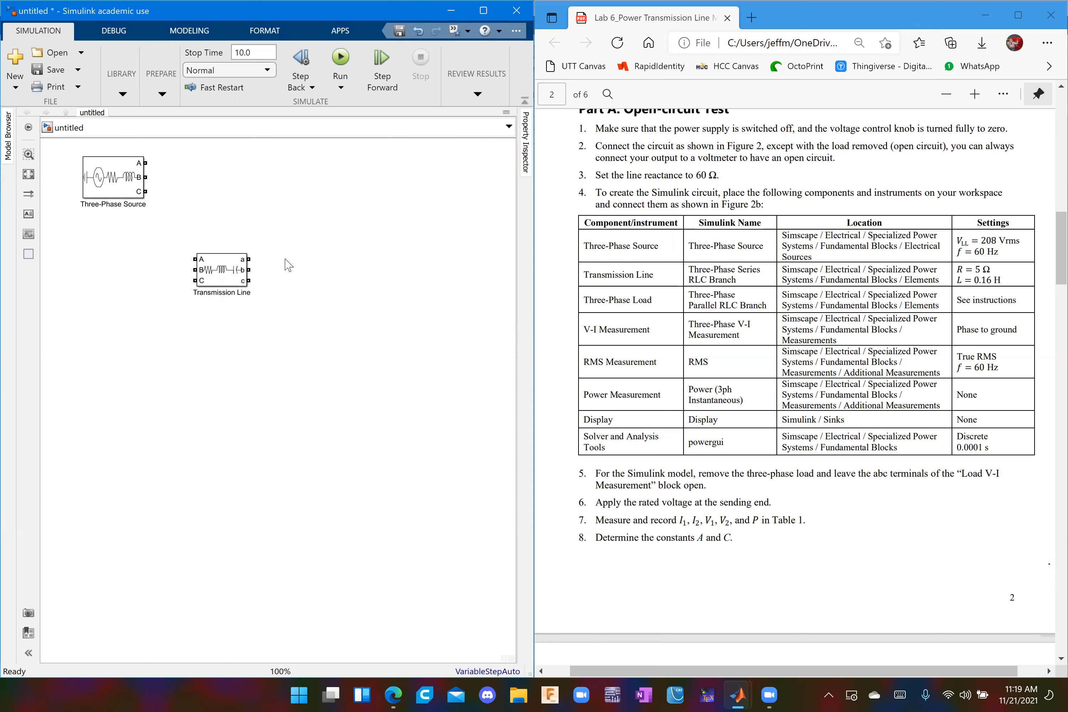
# Configure the Transmission Line as an RL branch with 5 ohms and 0.16 H, and place it directly below the Three-Phase Source.
pyautogui.doubleClick(221, 274)
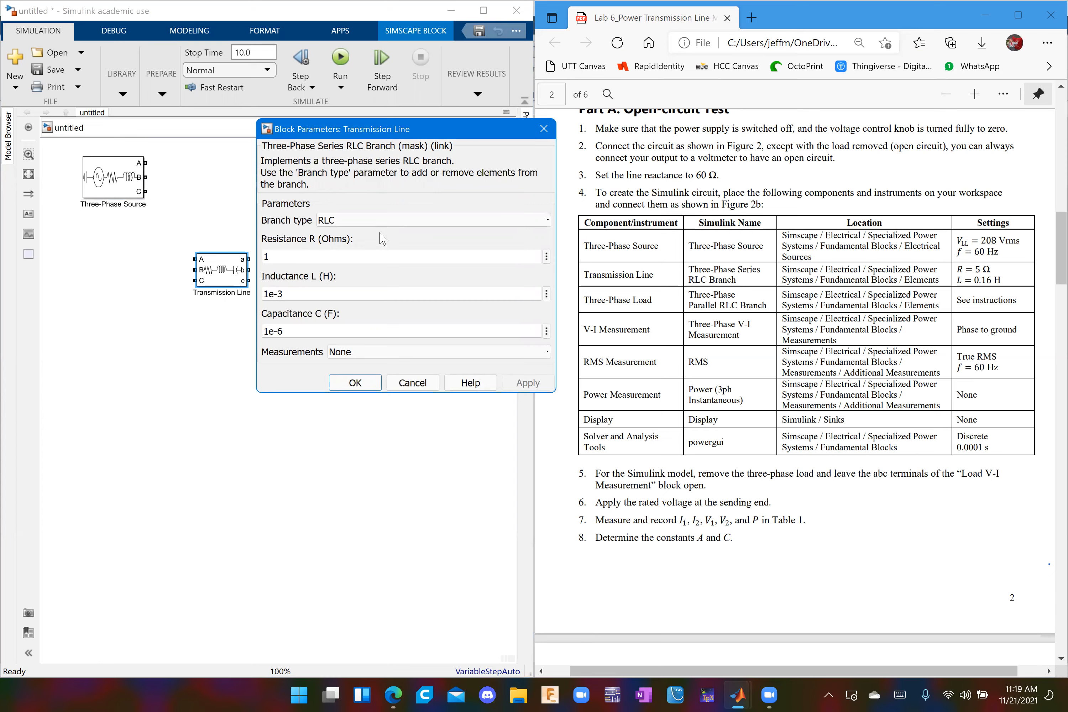
pyautogui.click(351, 221)
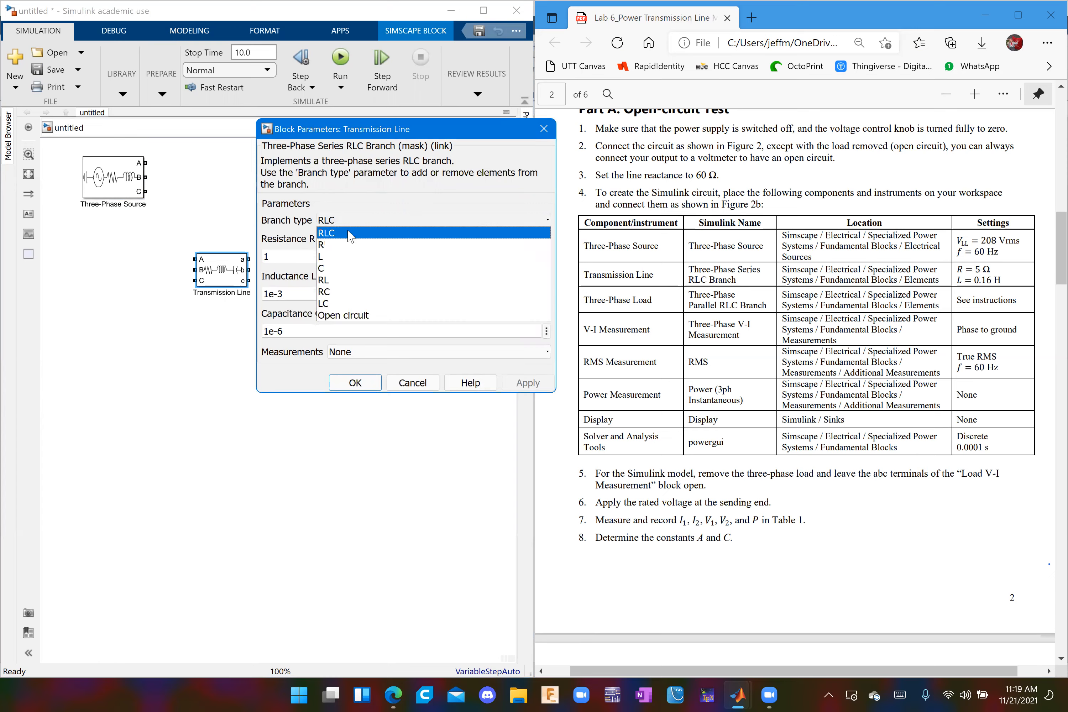
pyautogui.click(346, 284)
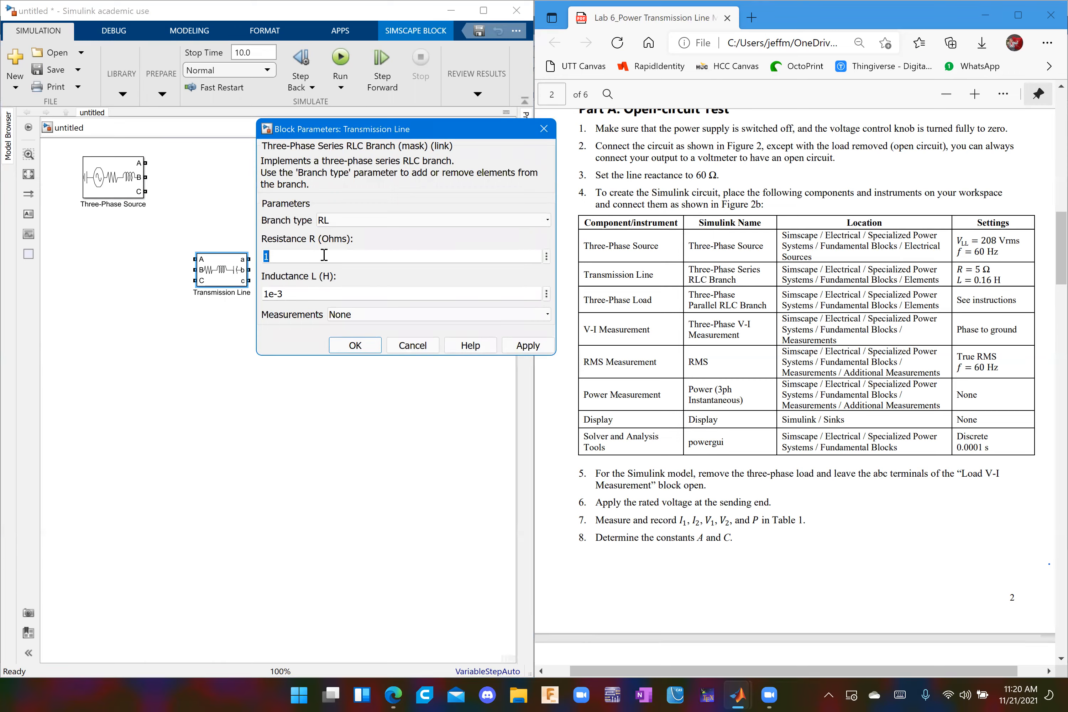
pyautogui.write('5')
pyautogui.moveTo(322, 293); pyautogui.dragTo(246, 310)
pyautogui.click(303, 292)
pyautogui.press('BackSpace')
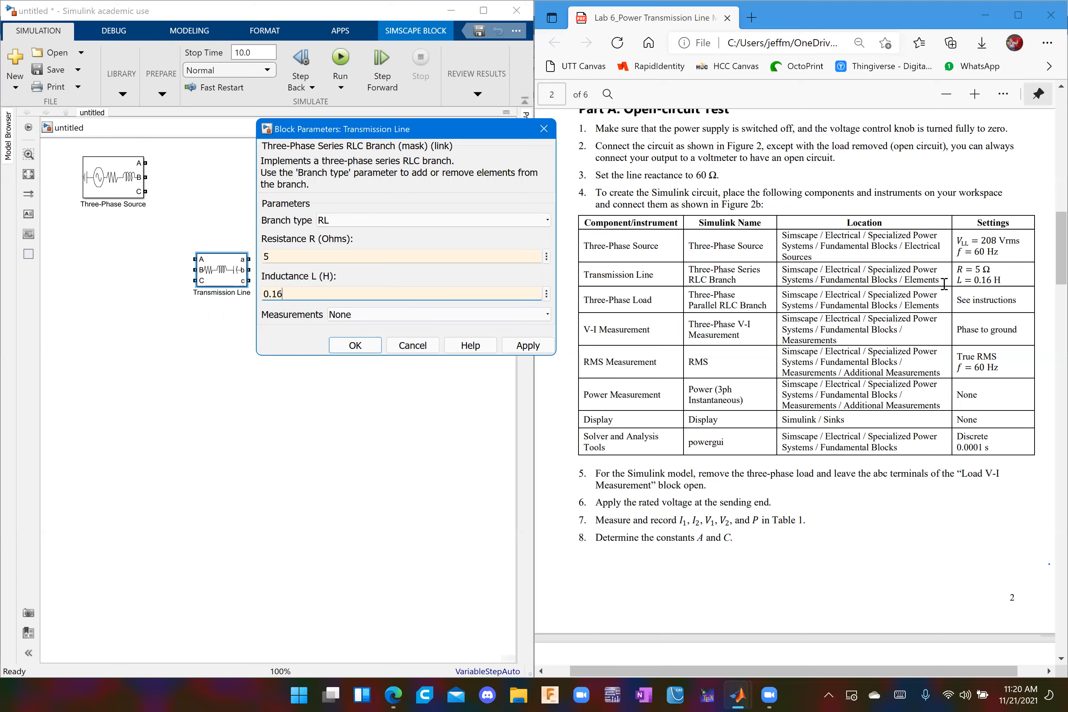
pyautogui.click(351, 345)
pyautogui.moveTo(213, 270); pyautogui.dragTo(100, 285)
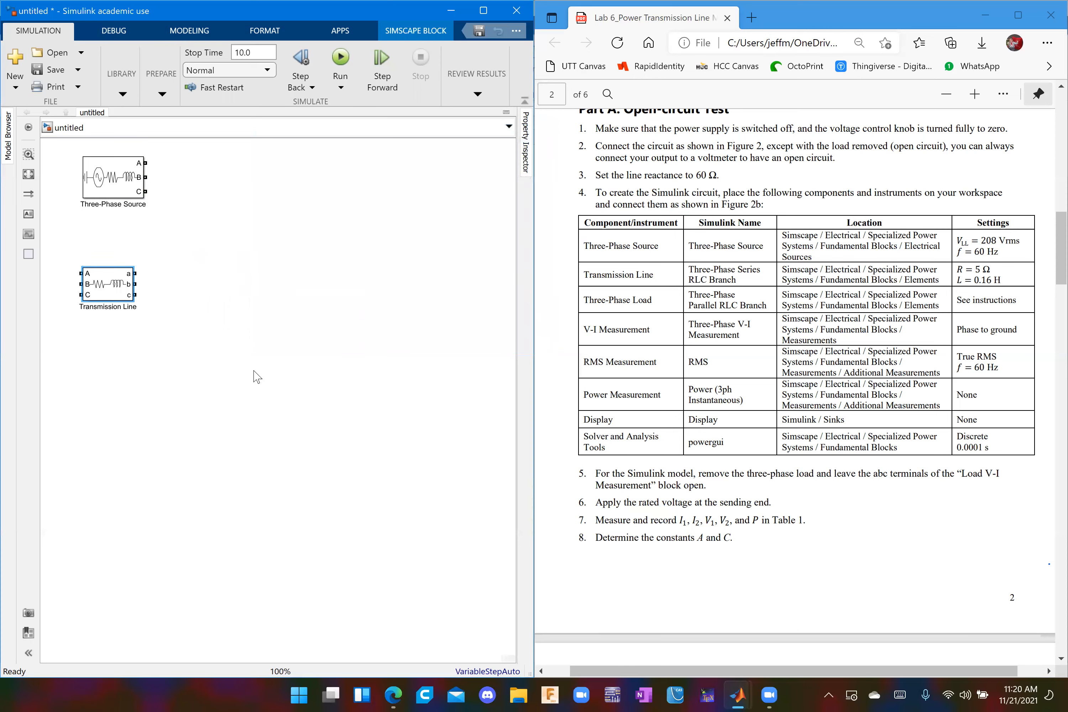
pyautogui.click(289, 390)
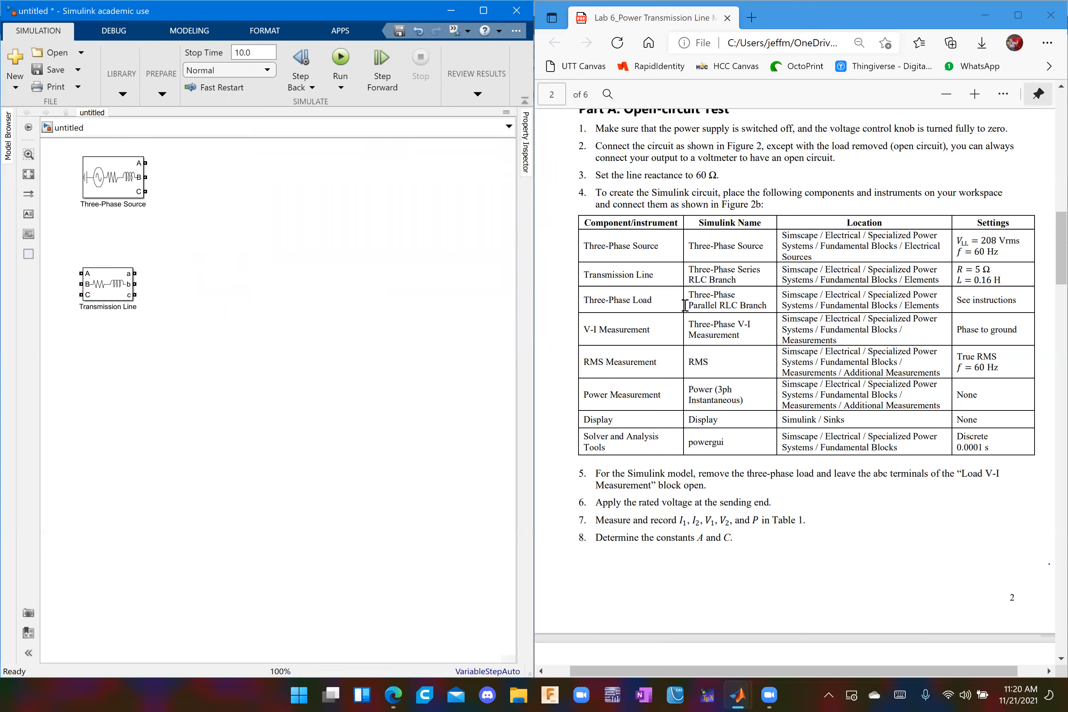
# Add a Three-Phase Parallel RLC Branch block and place it beside the Transmission Line block.
pyautogui.doubleClick(359, 296)
pyautogui.write('T')
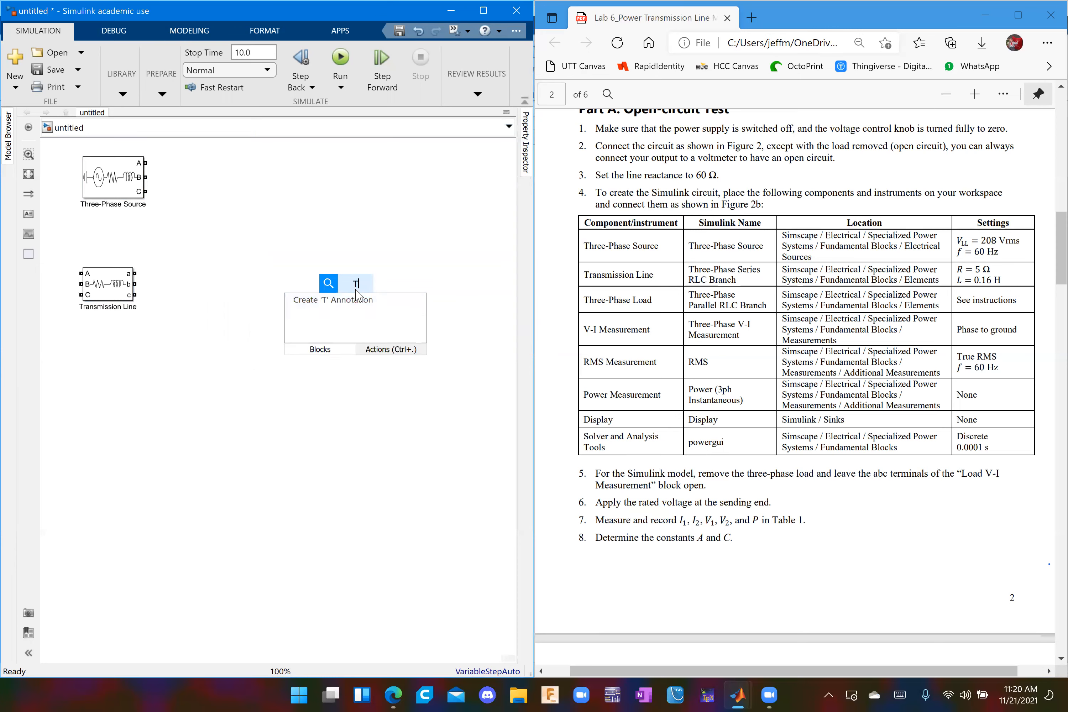
pyautogui.write('hree-phase pa')
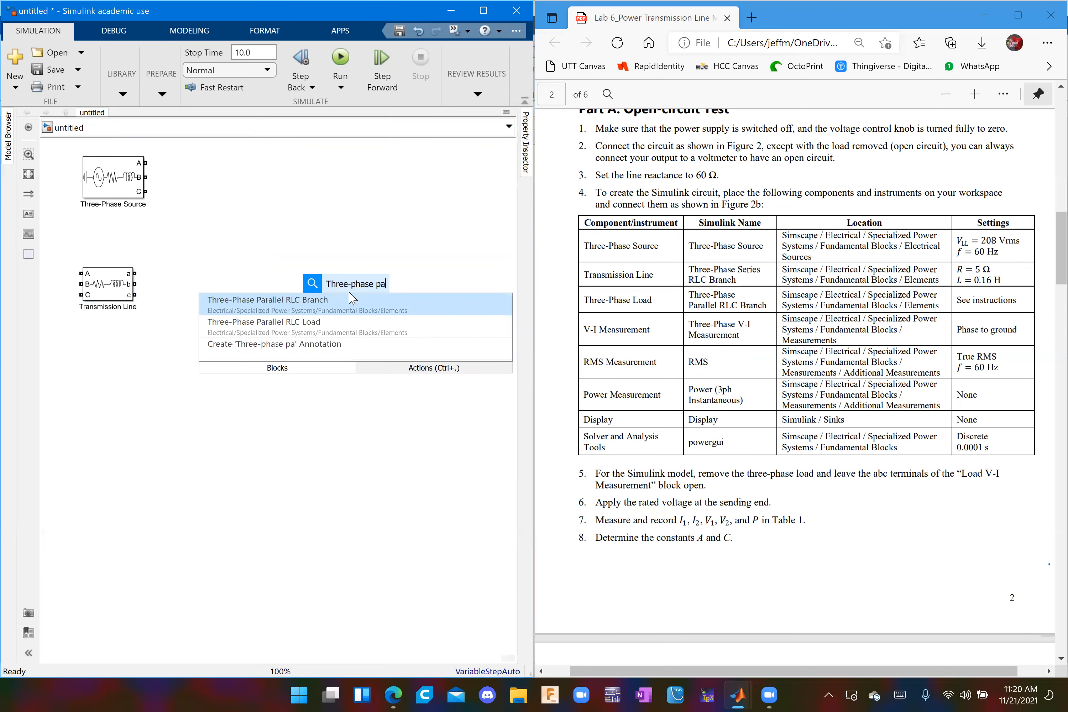
pyautogui.click(332, 313)
pyautogui.moveTo(338, 299); pyautogui.dragTo(192, 299)
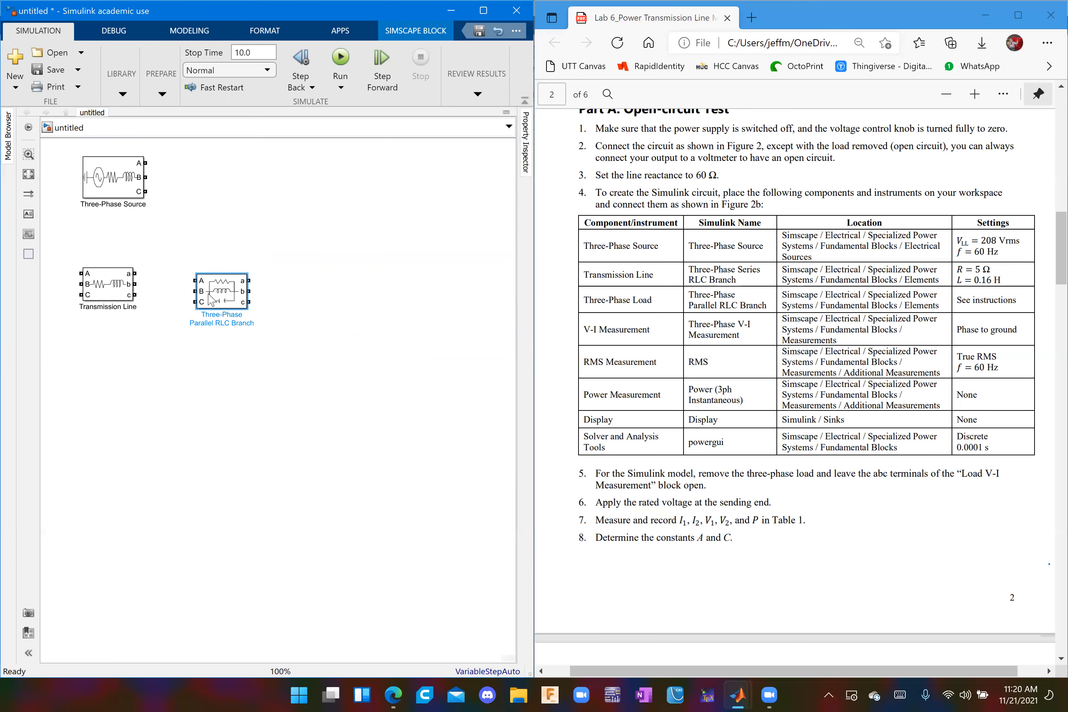
pyautogui.click(252, 380)
# Rename the Three-Phase Parallel RLC Branch block as Three-Phase Load and keep its name shown.
pyautogui.click(218, 292)
pyautogui.click(228, 264)
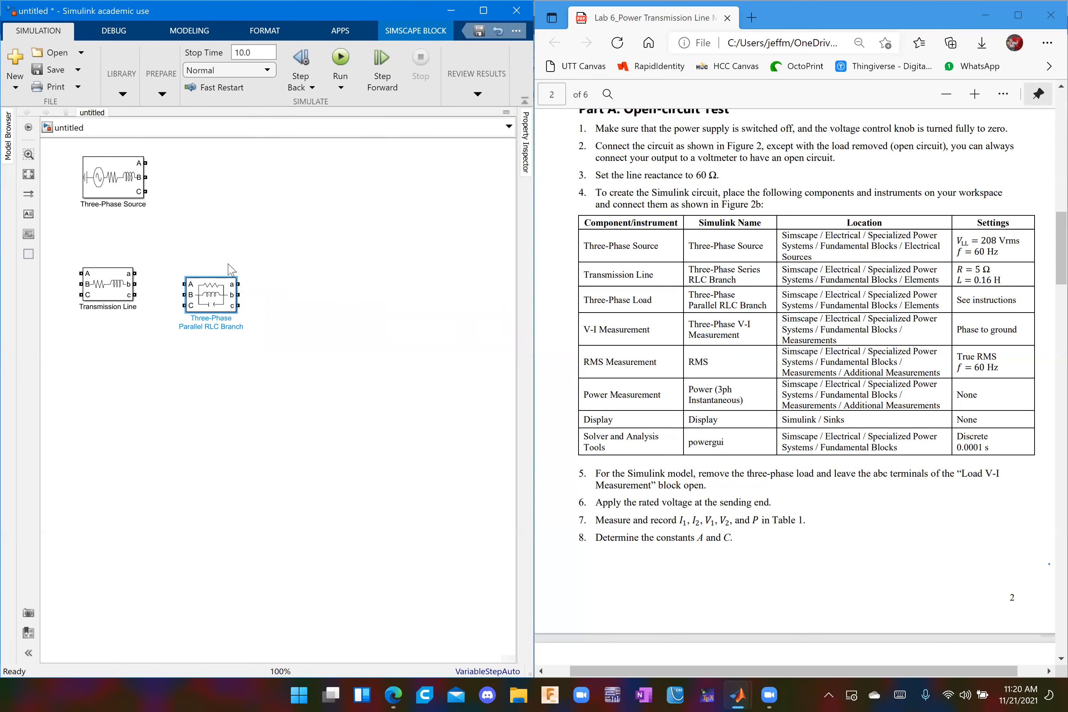
pyautogui.doubleClick(219, 327)
pyautogui.press('BackSpace')
pyautogui.press('BackSpace')
pyautogui.press('BackSpace')
pyautogui.press('BackSpace')
pyautogui.press('BackSpace')
pyautogui.press('BackSpace')
pyautogui.press('BackSpace')
pyautogui.press('BackSpace')
pyautogui.press('BackSpace')
pyautogui.press('BackSpace')
pyautogui.press('BackSpace')
pyautogui.press('BackSpace')
pyautogui.press('BackSpace')
pyautogui.press('BackSpace')
pyautogui.press('BackSpace')
pyautogui.press('BackSpace')
pyautogui.press('BackSpace')
pyautogui.press('BackSpace')
pyautogui.press('BackSpace')
pyautogui.press('BackSpace')
pyautogui.press('Delete')
pyautogui.press('Delete')
pyautogui.press('Delete')
pyautogui.press('Delete')
pyautogui.press('Delete')
pyautogui.press('Delete')
pyautogui.press('Delete')
pyautogui.write('Three-Phs')
pyautogui.write('se Load')
pyautogui.click(223, 357)
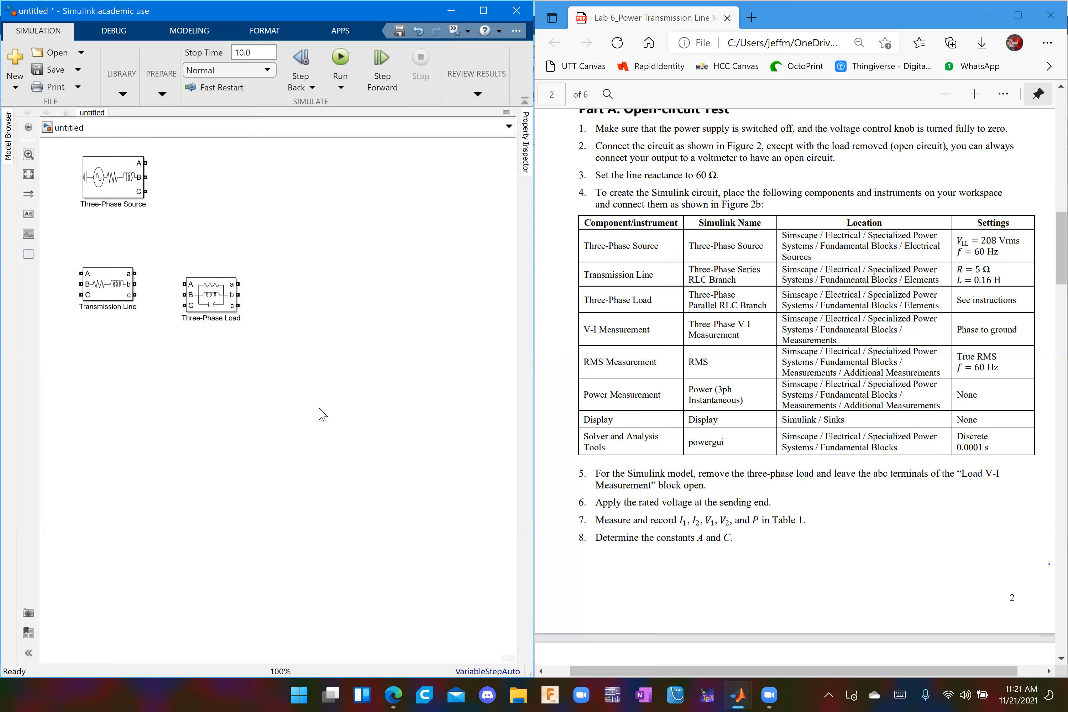
# Inspect the branch parameters of the Three-Phase Load block.
pyautogui.click(225, 302)
pyautogui.click(256, 349)
pyautogui.doubleClick(215, 284)
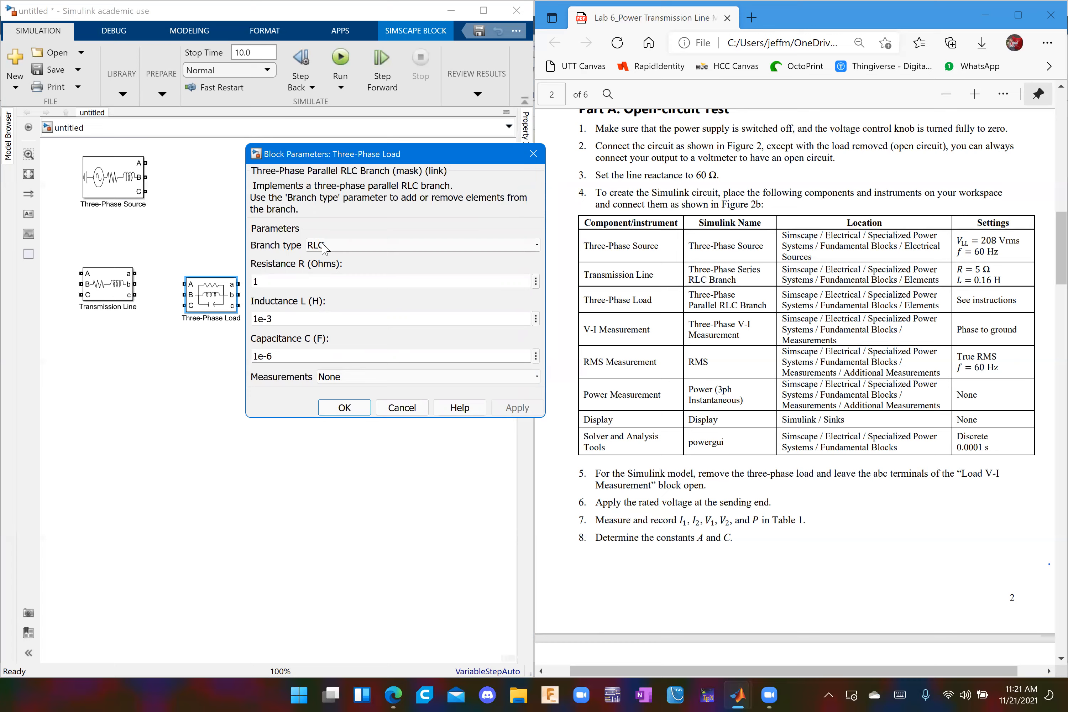
pyautogui.click(419, 409)
pyautogui.click(303, 411)
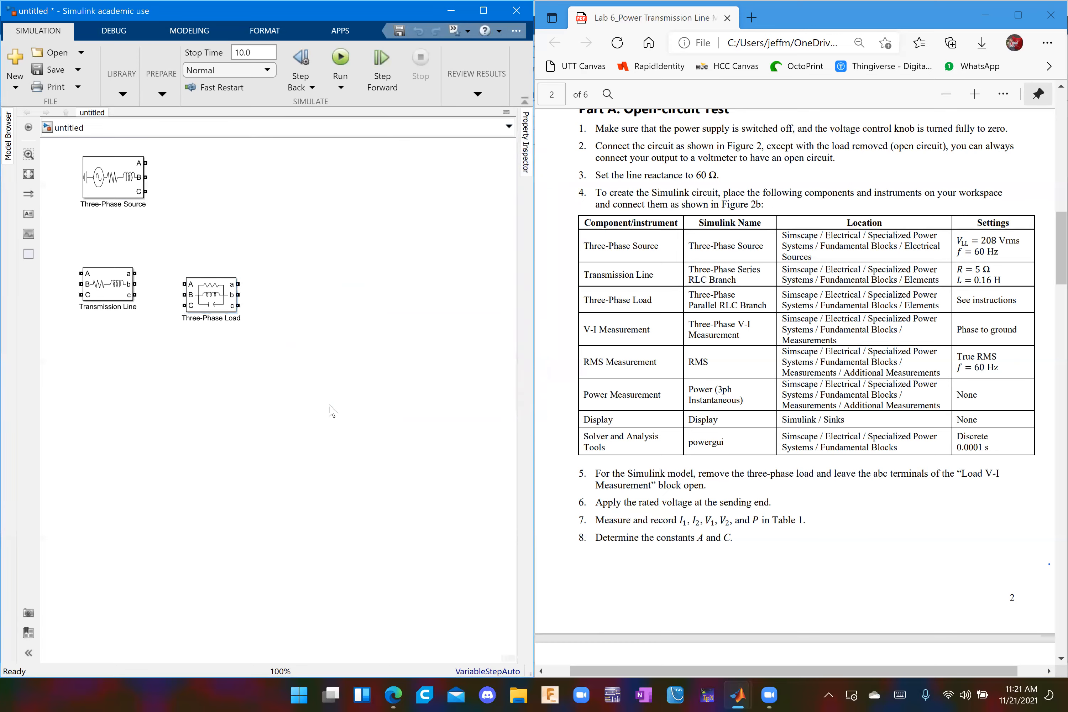
# Add a Three-Phase V-I Measurement block below and beyond the Three-Phase Load block.
pyautogui.doubleClick(312, 358)
pyautogui.write('Thr')
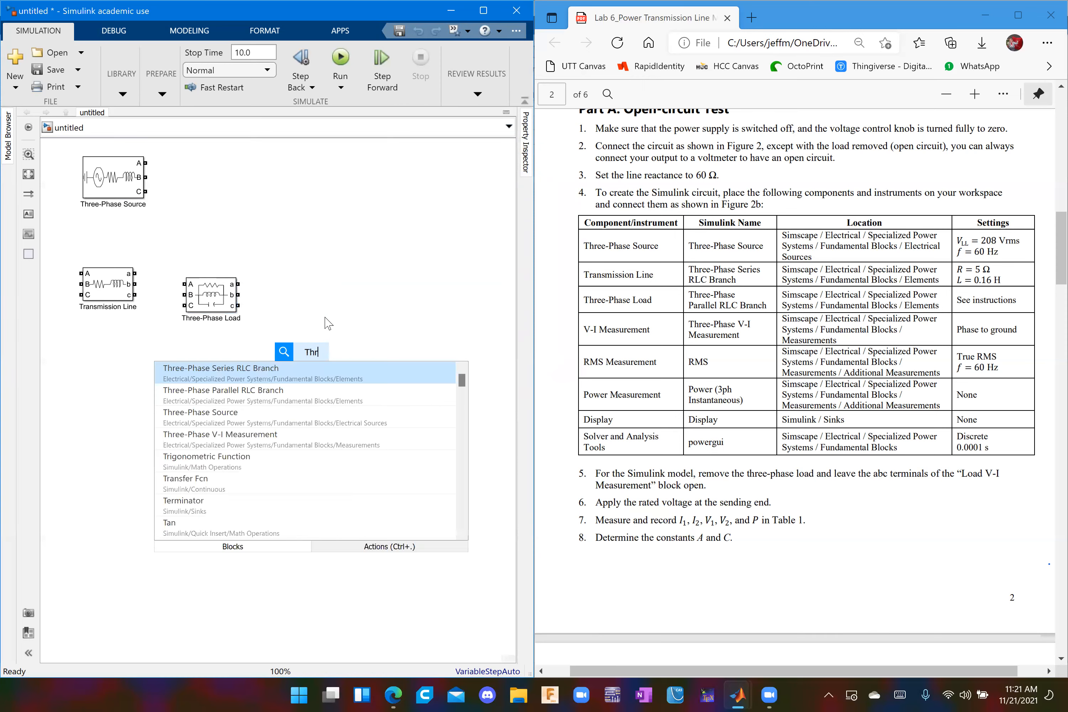
pyautogui.write('ee-Phase V')
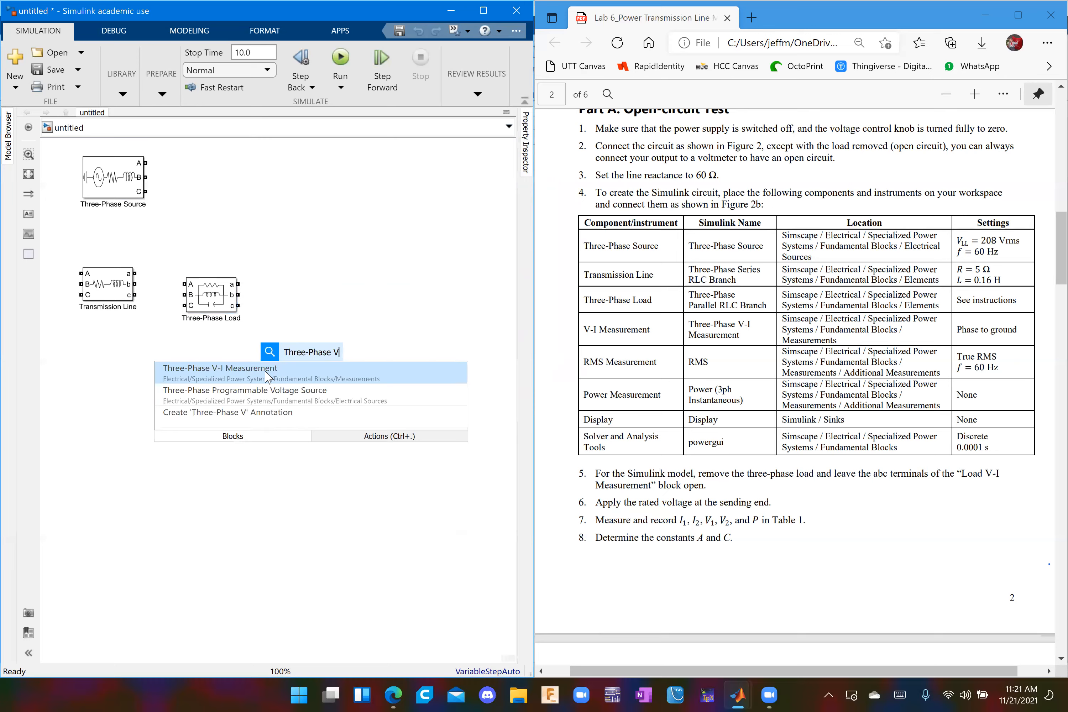
pyautogui.click(278, 370)
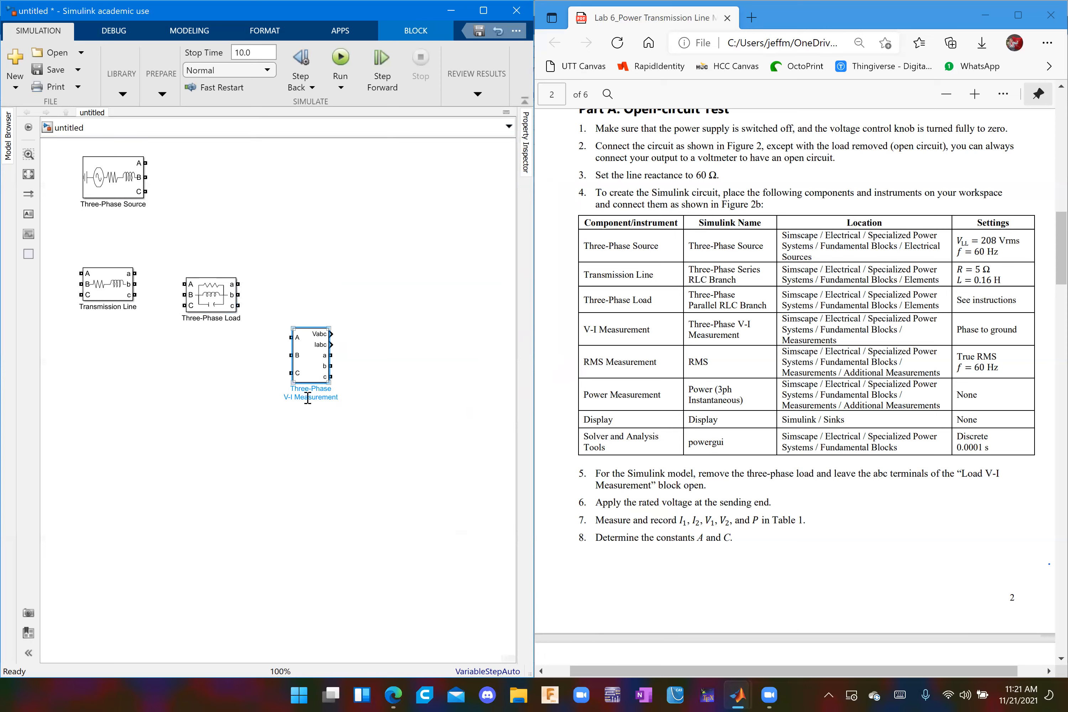
# Check the V-I Measurement block's voltage measurement parameter against the phase-to-ground setting in the lab table.
pyautogui.moveTo(1060, 249)
pyautogui.mouseDown()
pyautogui.moveTo(1061, 498)
pyautogui.moveTo(1061, 240)
pyautogui.mouseUp()
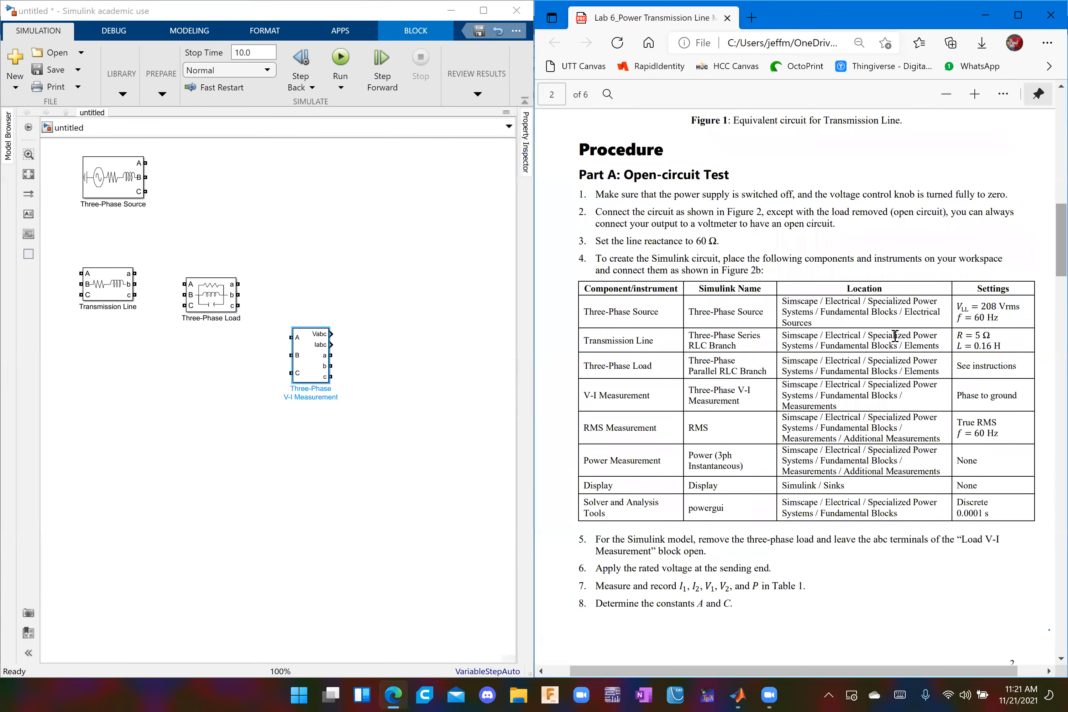
pyautogui.click(309, 362)
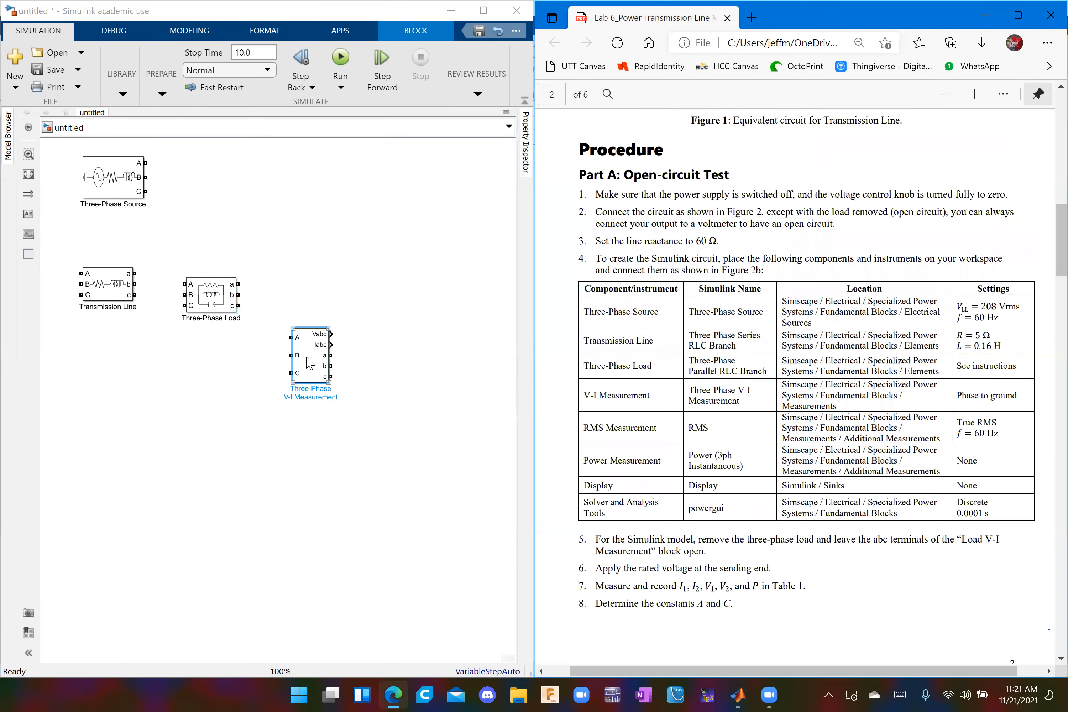
pyautogui.click(335, 466)
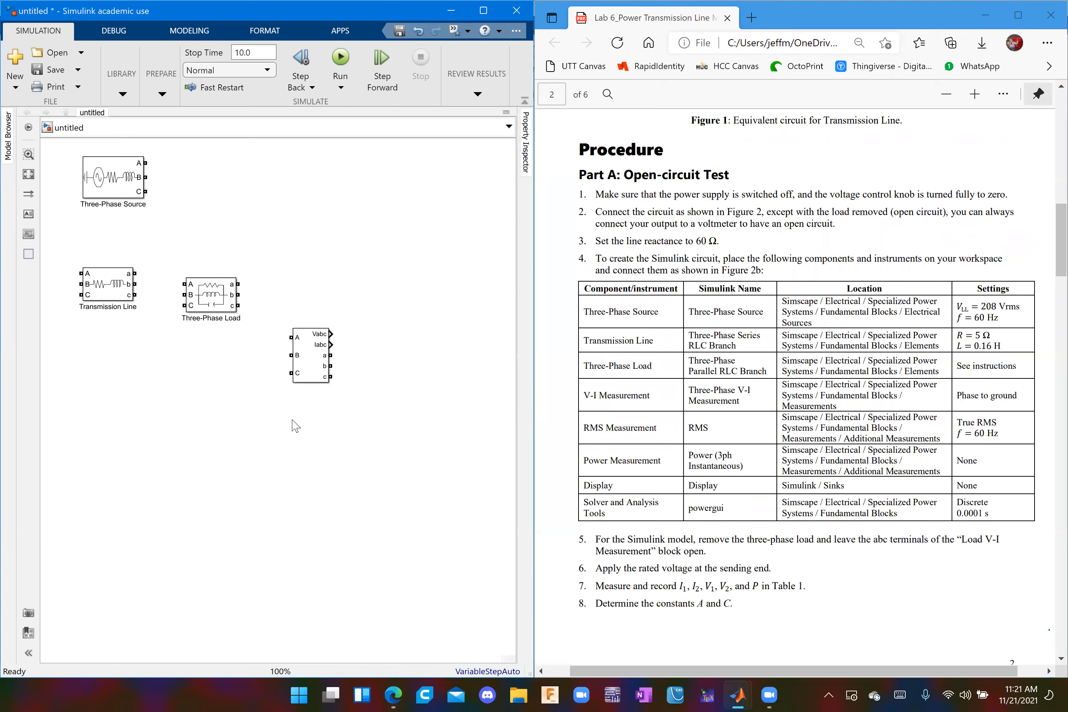
pyautogui.doubleClick(311, 365)
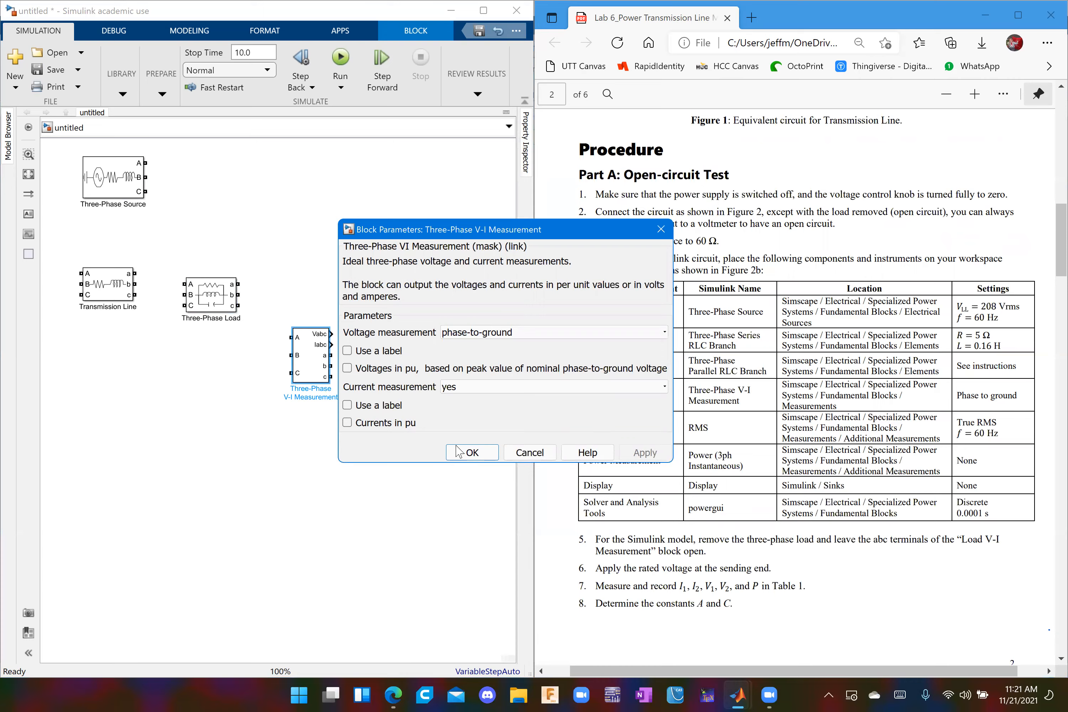
pyautogui.click(469, 455)
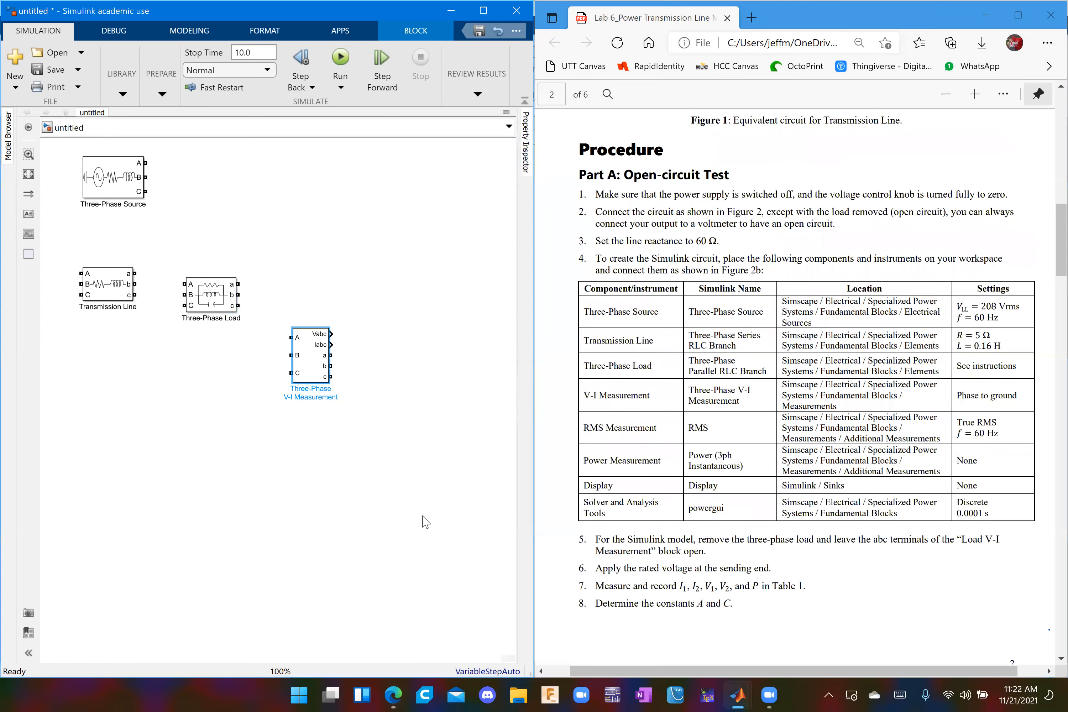
# Copy the Three-Phase V-I Measurement block and paste a second one beside it.
pyautogui.click(314, 376)
pyautogui.click(340, 452)
pyautogui.click(312, 351)
pyautogui.rightClick(316, 357)
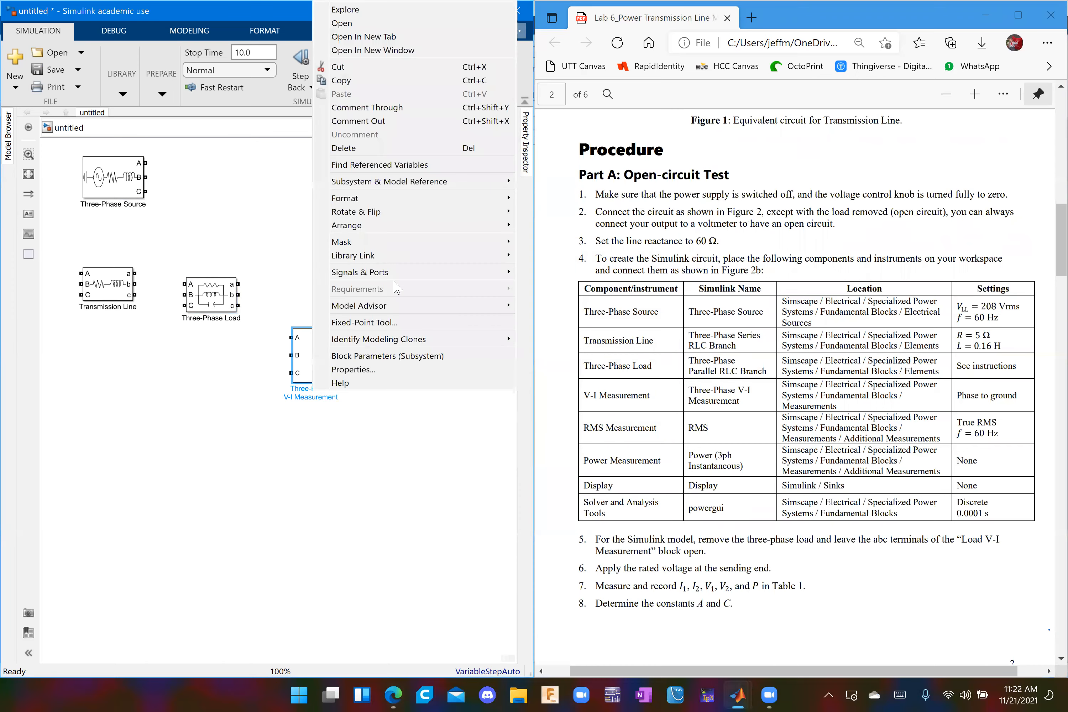
pyautogui.click(361, 361)
pyautogui.click(362, 362)
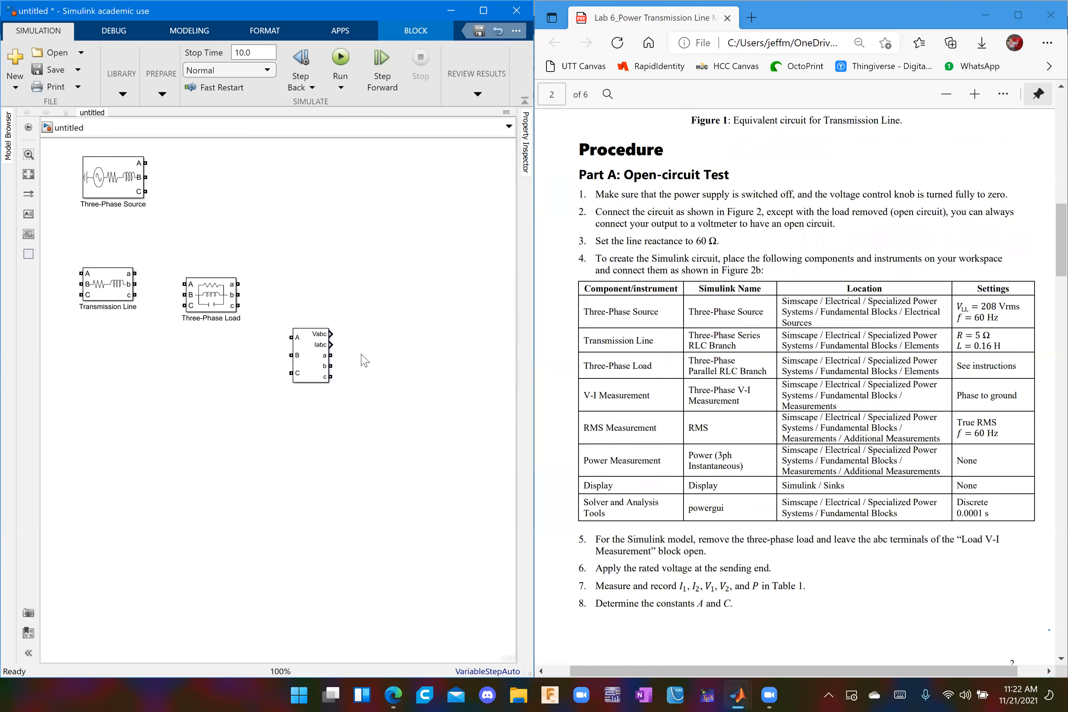
pyautogui.rightClick(369, 365)
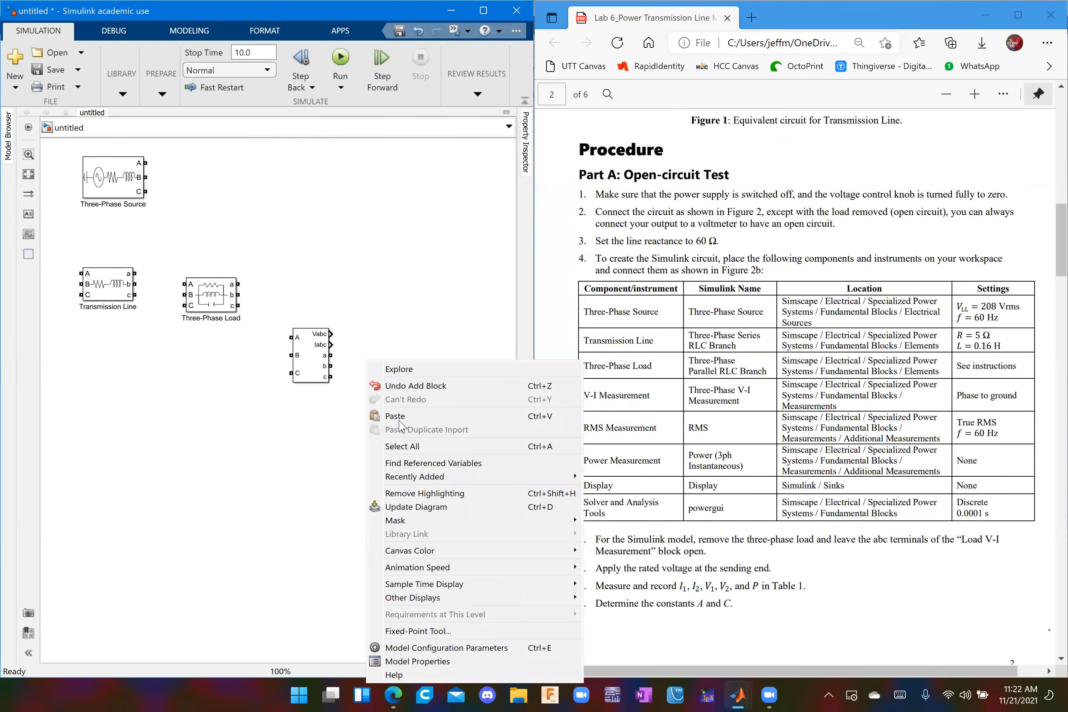
pyautogui.click(398, 416)
pyautogui.click(355, 457)
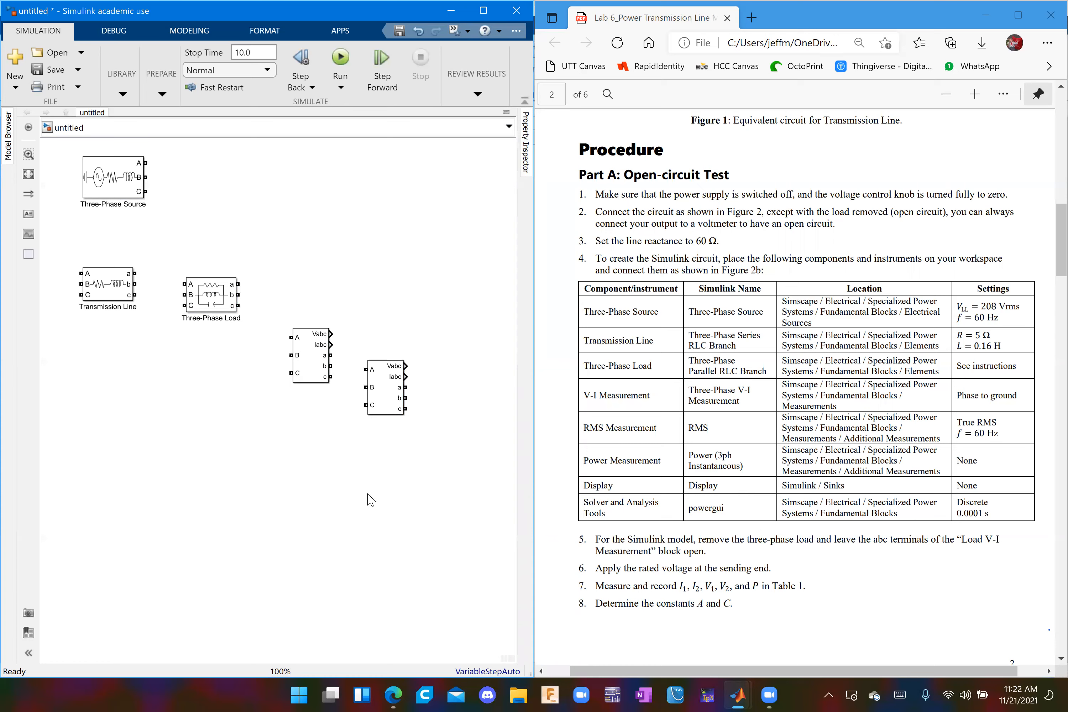
# Show the first V-I measurement block's name permanently and rename the block as Source V-I Measurement.
pyautogui.click(311, 352)
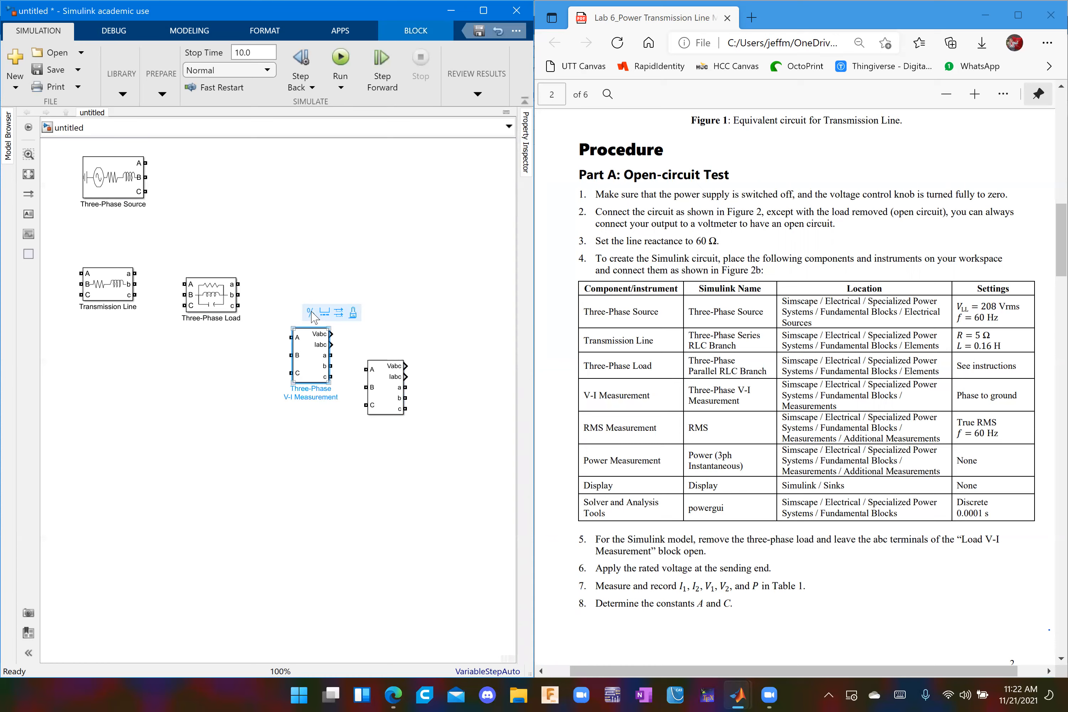
pyautogui.click(327, 314)
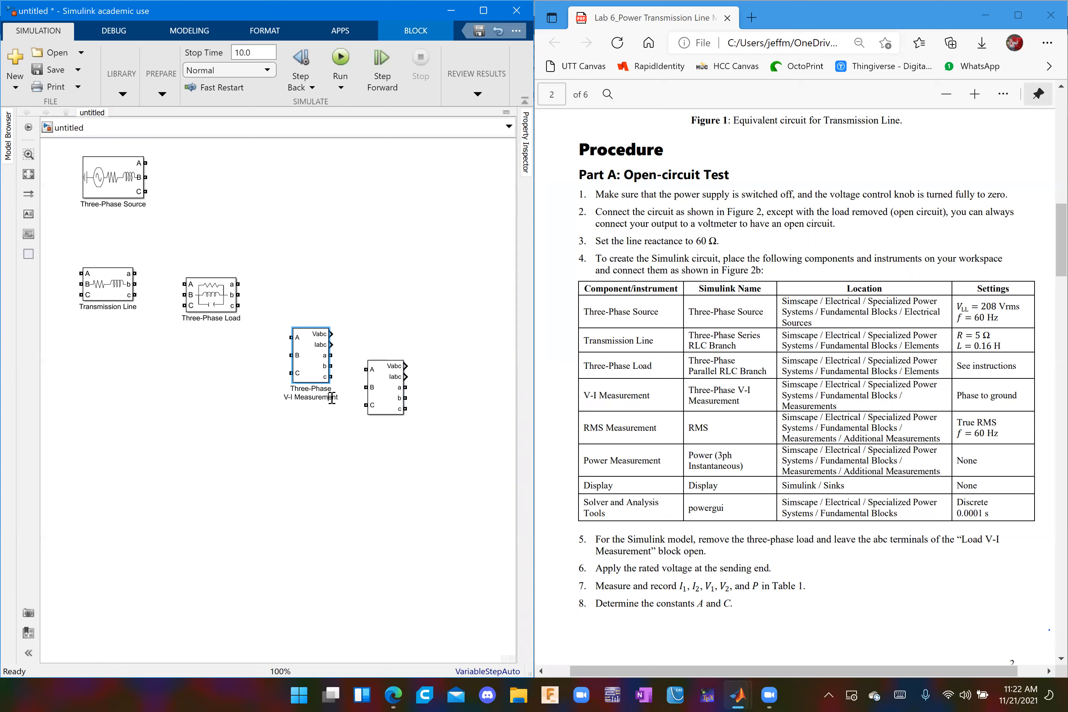
pyautogui.click(330, 390)
pyautogui.press('BackSpace')
pyautogui.press('BackSpace')
pyautogui.press('BackSpace')
pyautogui.press('BackSpace')
pyautogui.press('BackSpace')
pyautogui.press('BackSpace')
pyautogui.press('BackSpace')
pyautogui.press('BackSpace')
pyautogui.write('Sour')
# Rename the second V-I measurement block as Load V-I Measurement1, replacing the Three-Phase part of its name with Load.
pyautogui.click(381, 404)
pyautogui.moveTo(412, 348)
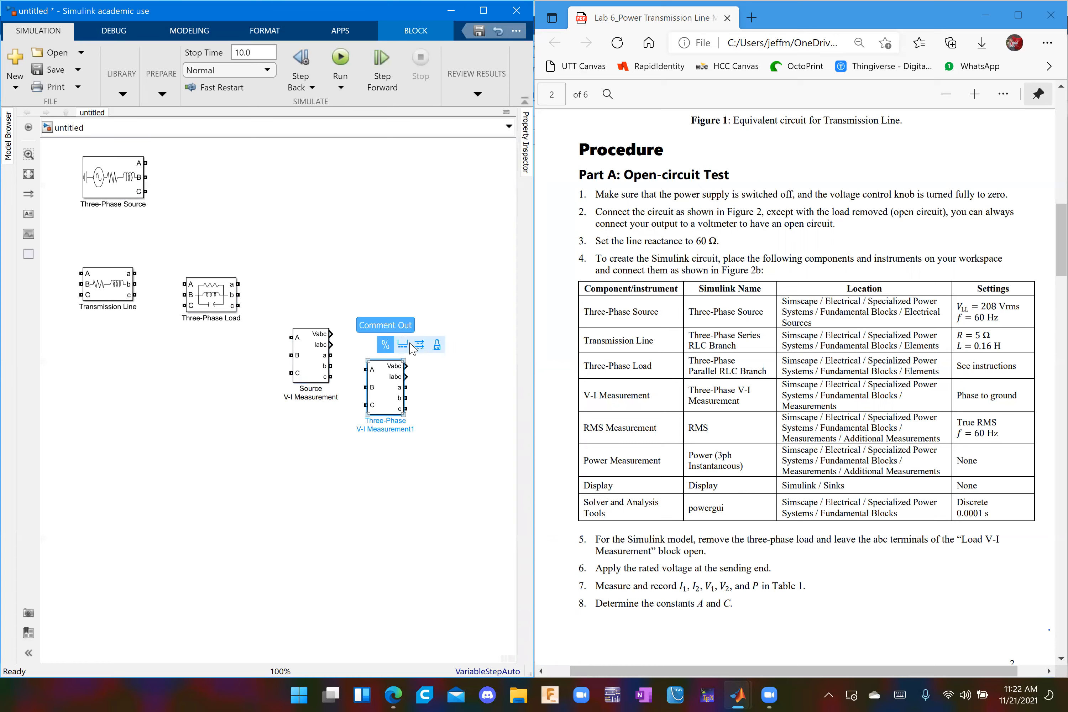
pyautogui.click(398, 424)
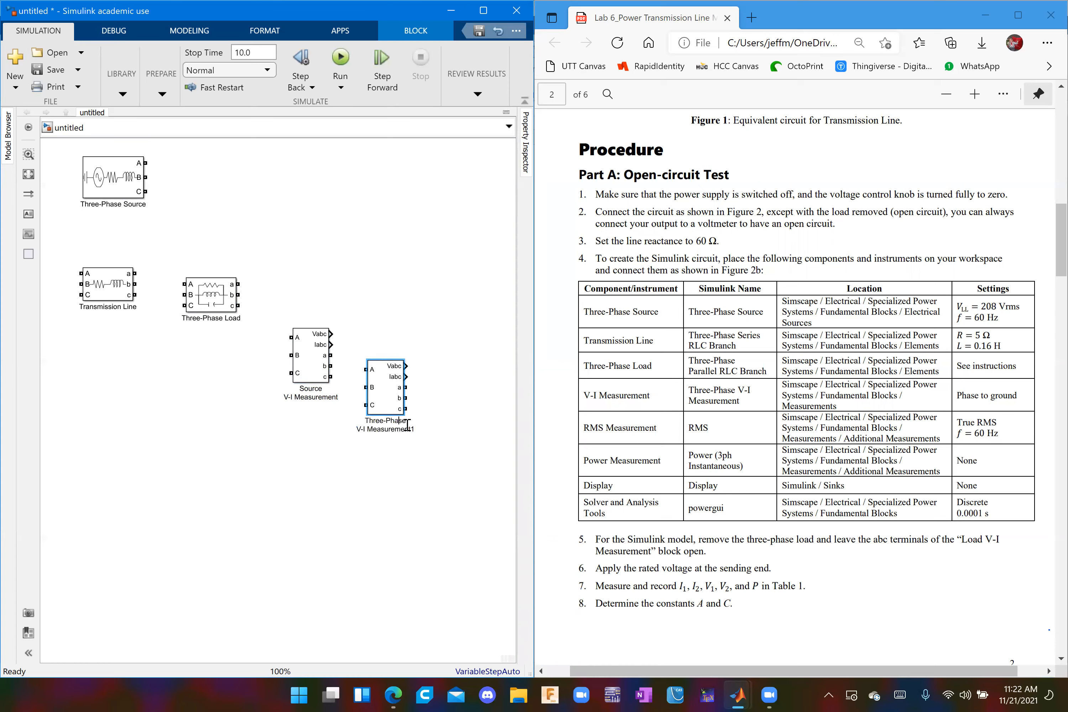
pyautogui.press('BackSpace')
pyautogui.press('BackSpace')
pyautogui.press('BackSpace')
pyautogui.press('BackSpace')
pyautogui.press('BackSpace')
pyautogui.write('Load')
pyautogui.click(438, 299)
# Move the Source and Load V-I measurement blocks together below the Transmission Line block.
pyautogui.moveTo(453, 423); pyautogui.dragTo(287, 333)
pyautogui.moveTo(393, 364); pyautogui.dragTo(191, 386)
pyautogui.click(360, 357)
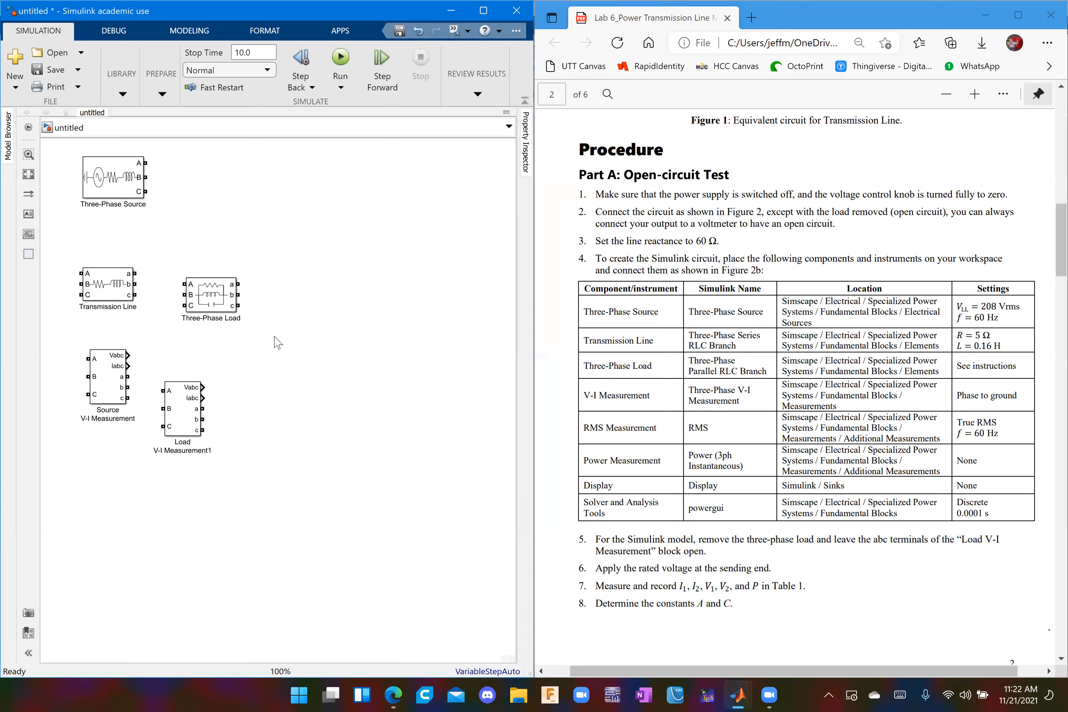
# Add the RMS block from Fundamental Blocks/Additional Measurements/Measurements in the empty area beyond the Three-Phase Load block.
pyautogui.doubleClick(337, 287)
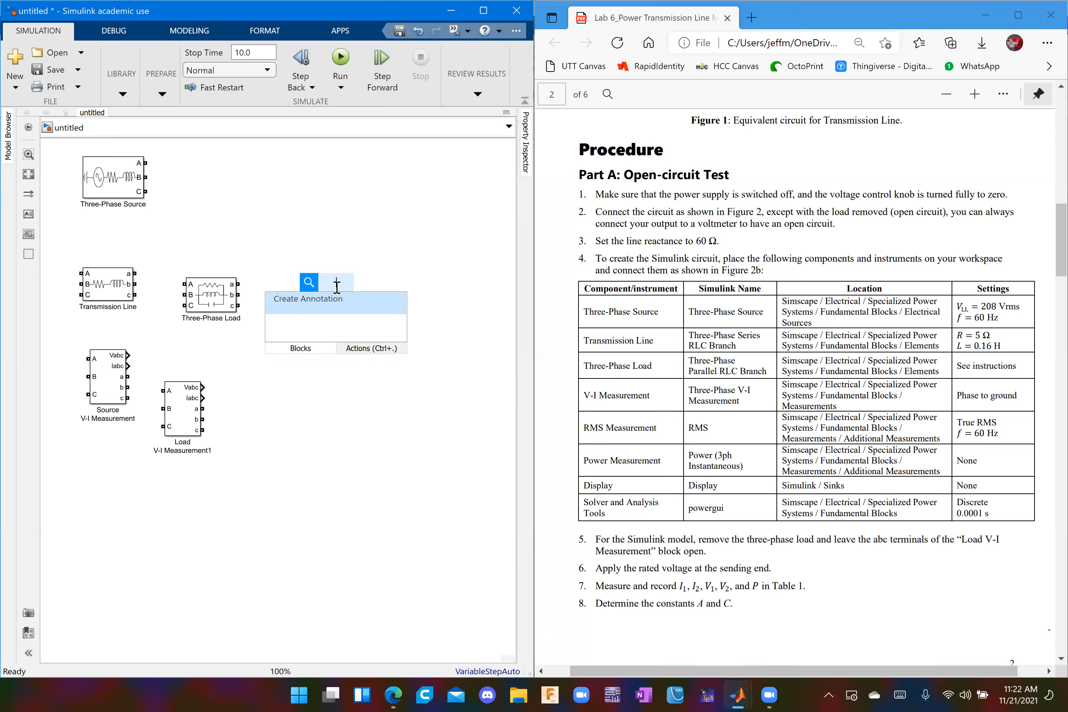
pyautogui.write('RMS')
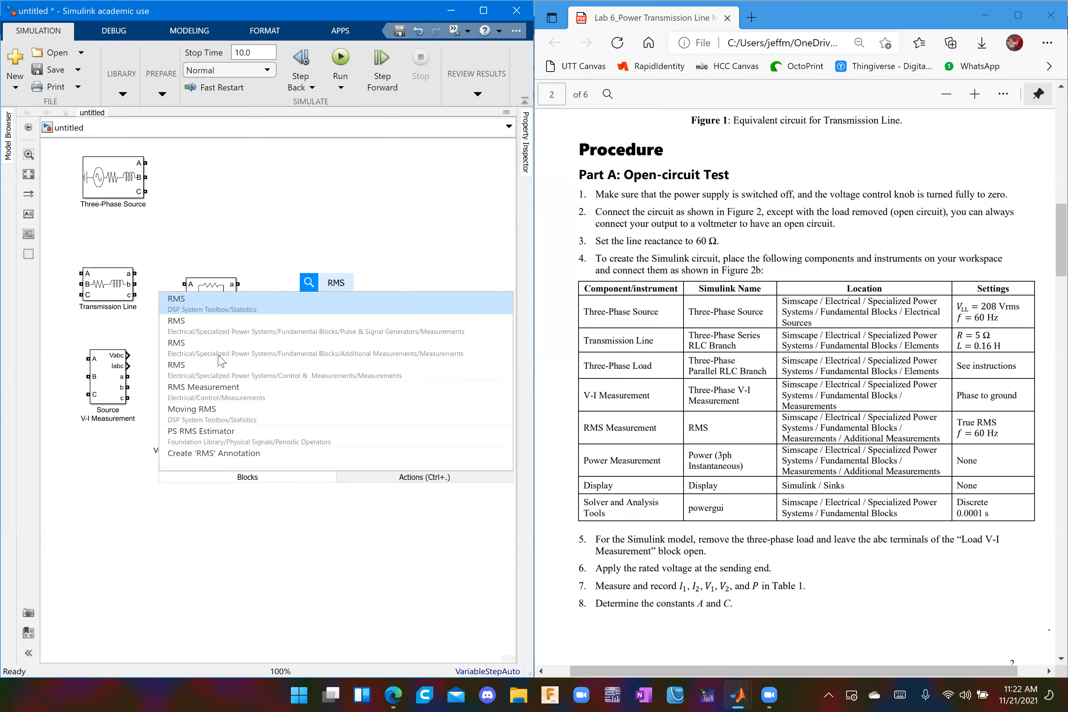
pyautogui.click(427, 355)
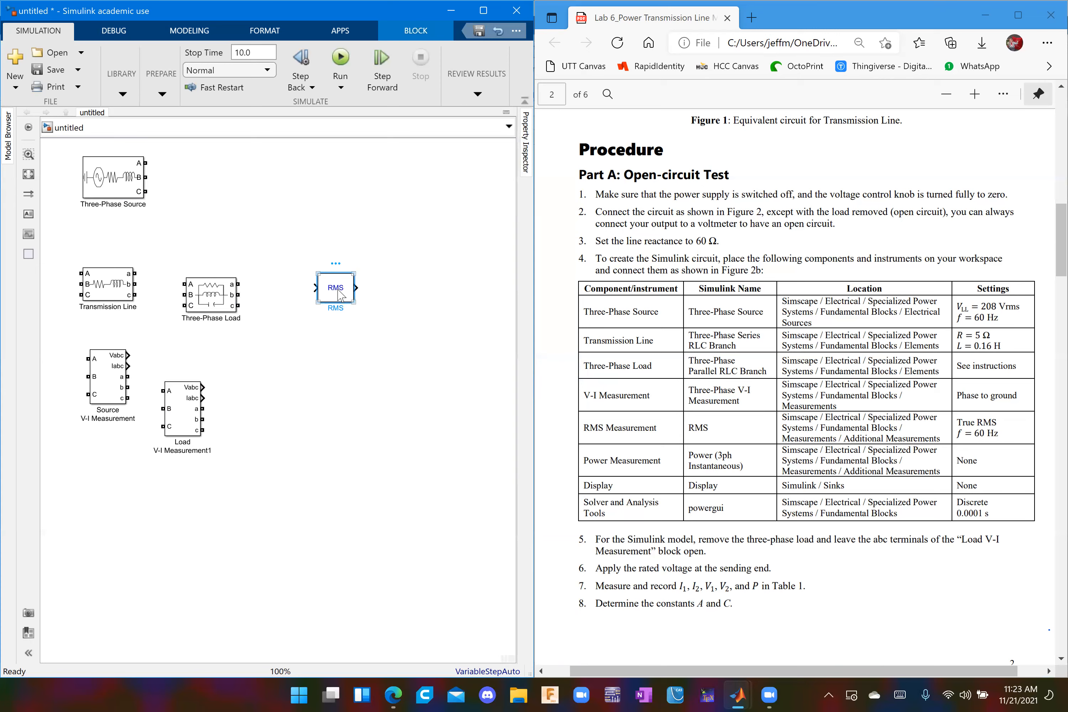
pyautogui.click(412, 296)
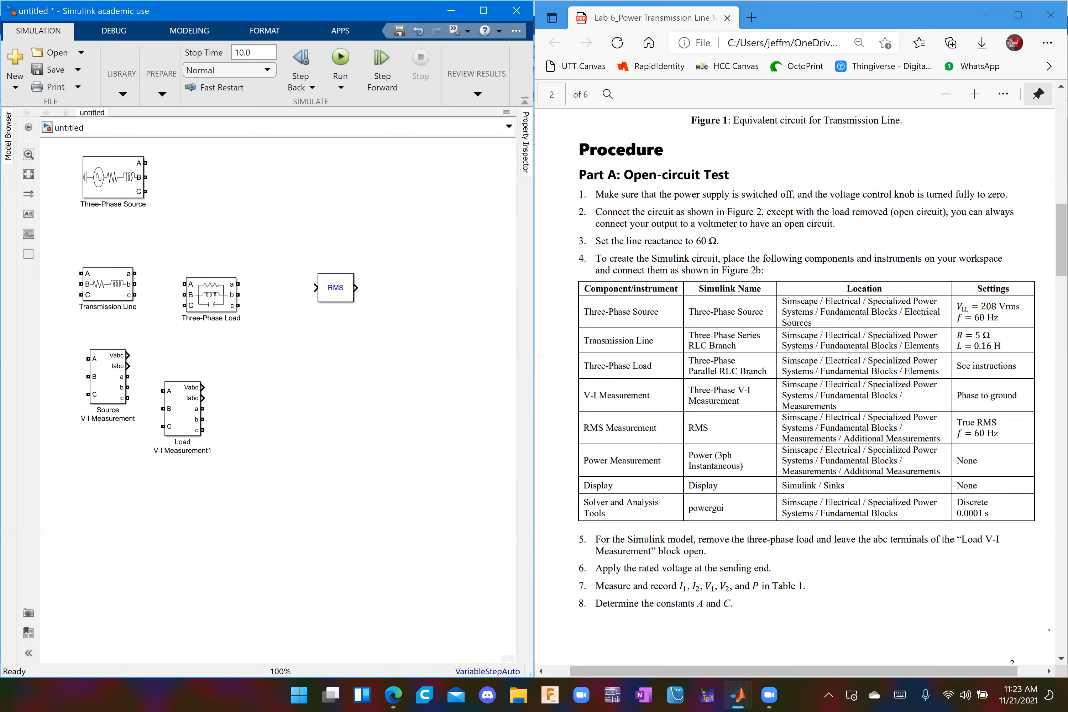
# Copy the RMS block and paste three duplicates of it.
pyautogui.click(338, 296)
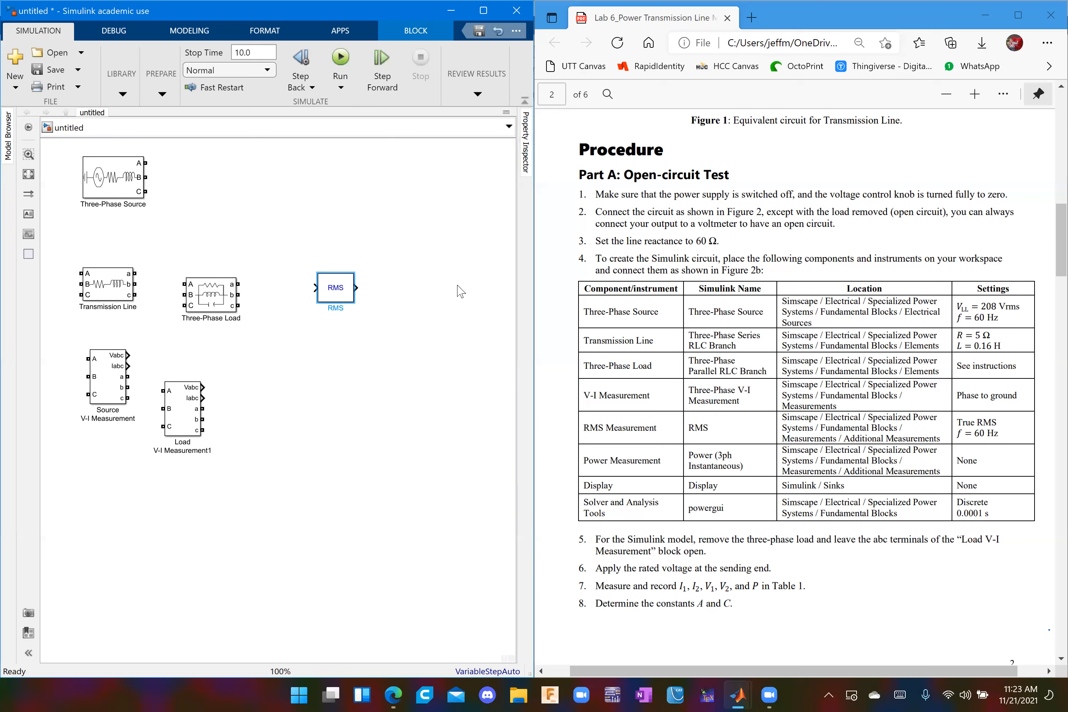
pyautogui.hotkey('ctrl', 'v')
pyautogui.hotkey('ctrl', 'v')
pyautogui.hotkey('ctrl', 'v')
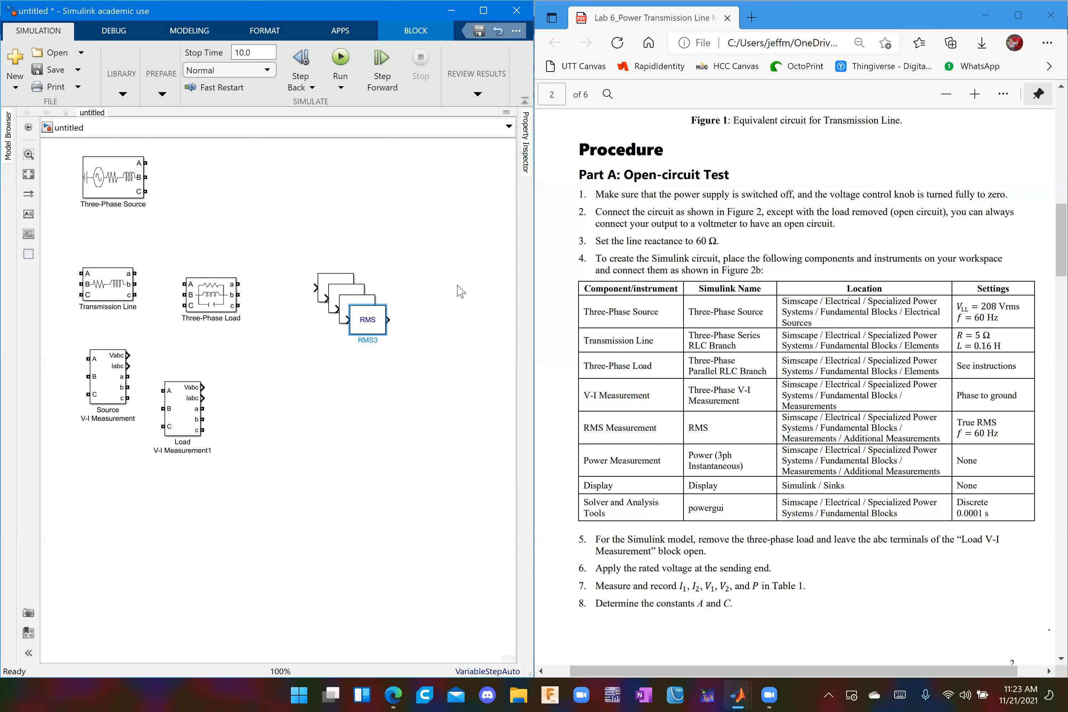
pyautogui.click(458, 289)
# Move all four RMS blocks together below the Source V-I Measurement block.
pyautogui.moveTo(427, 369); pyautogui.dragTo(338, 244)
pyautogui.moveTo(347, 305); pyautogui.dragTo(126, 511)
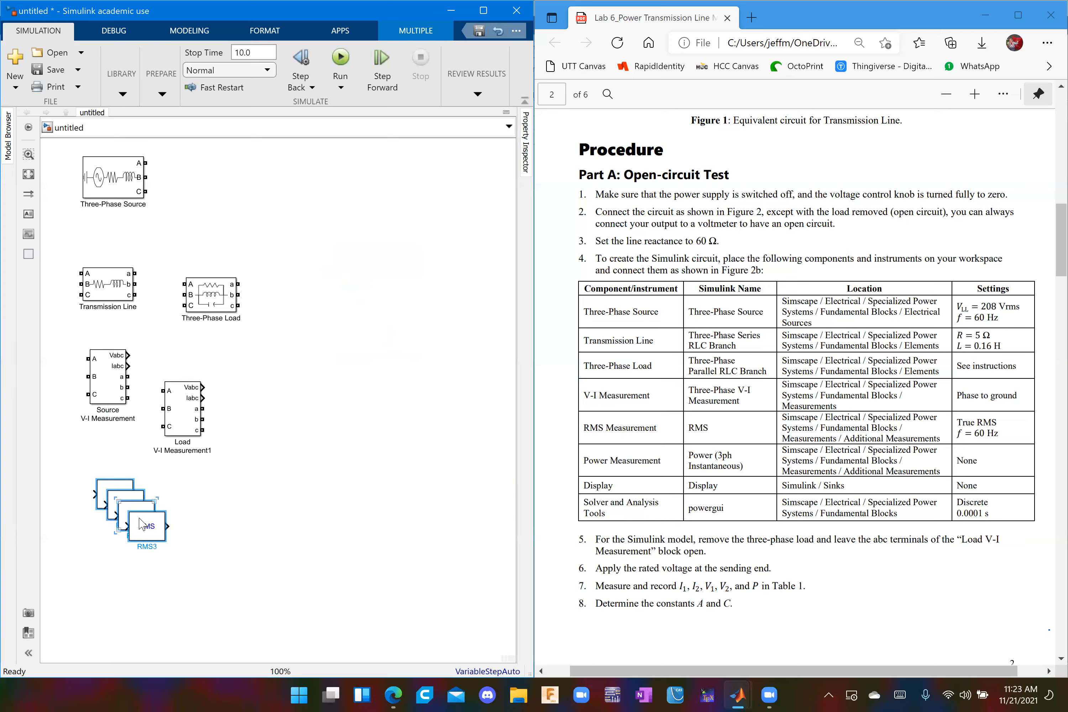
pyautogui.click(316, 467)
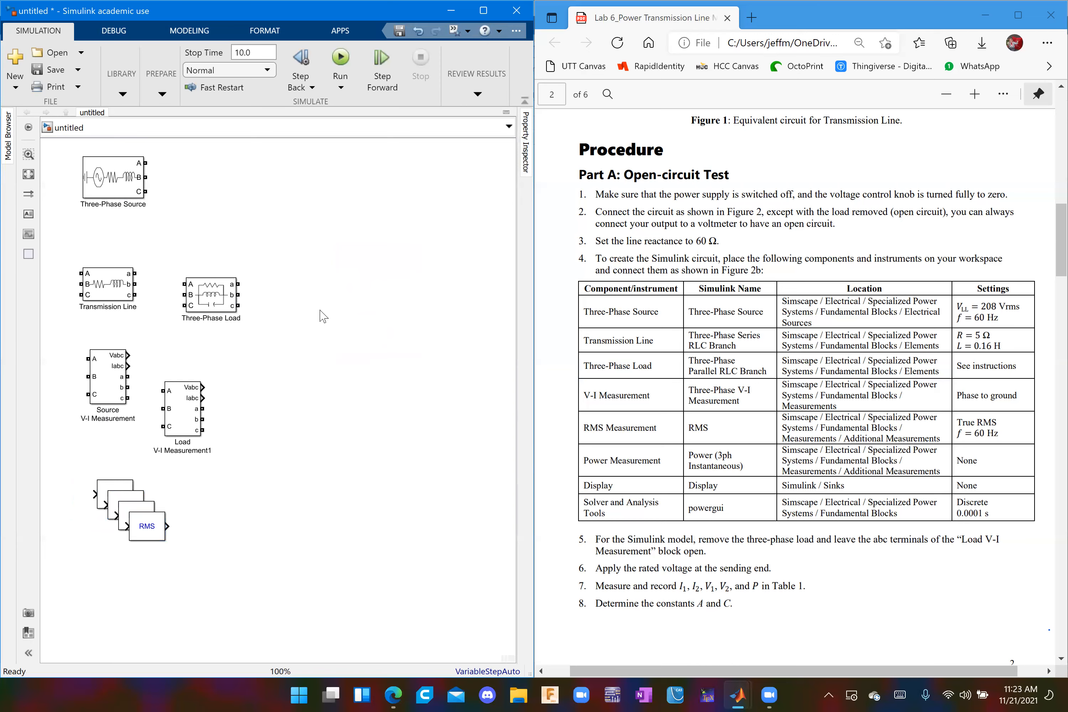
# Add the Power (3ph, Instantaneous) block from Fundamental Blocks/Additional Measurements/Measurements in the empty canvas area.
pyautogui.doubleClick(355, 246)
pyautogui.write('Power (3ph')
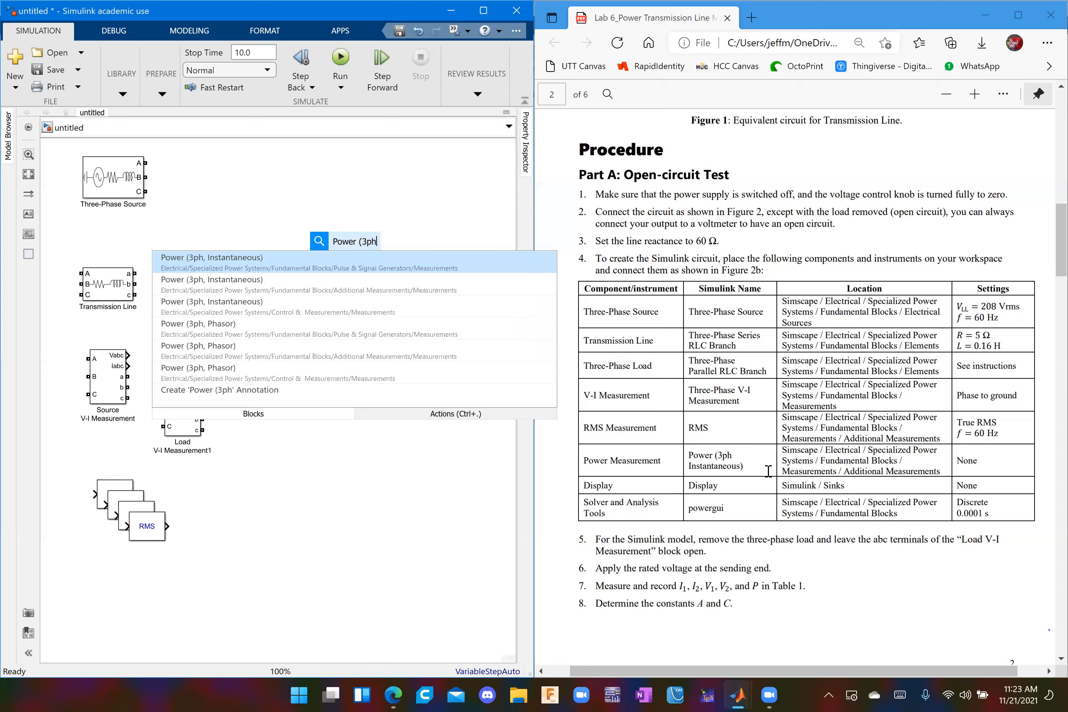
pyautogui.click(379, 289)
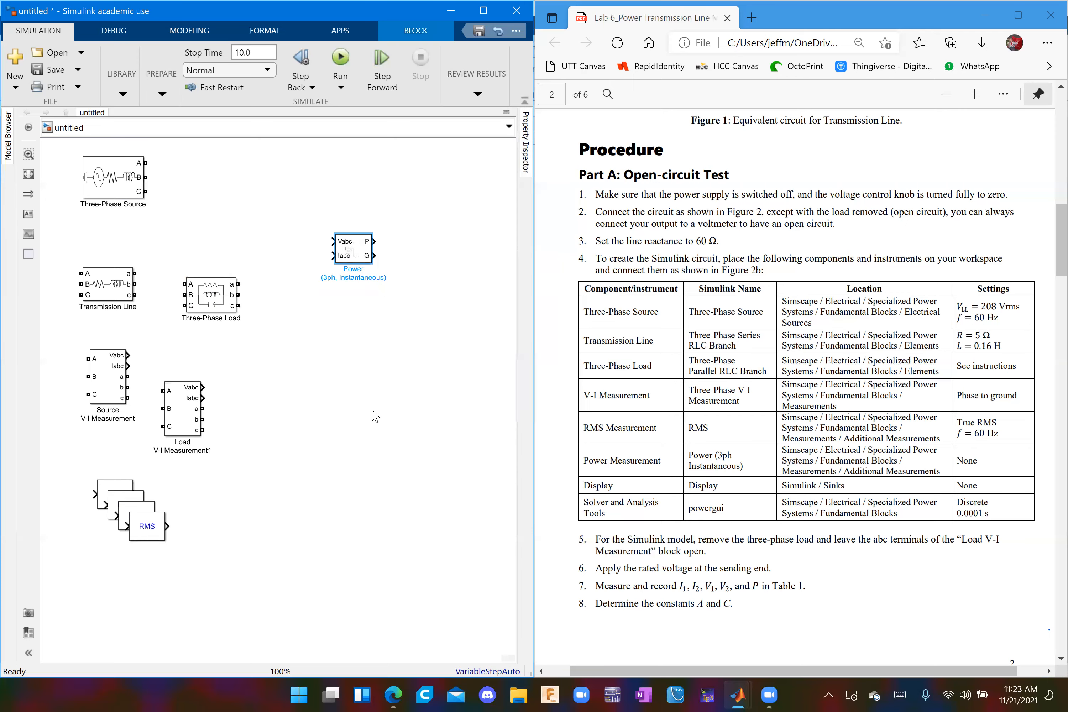
# Duplicate the Power (3ph, Instantaneous) block once and place the copy below the original.
pyautogui.click(359, 246)
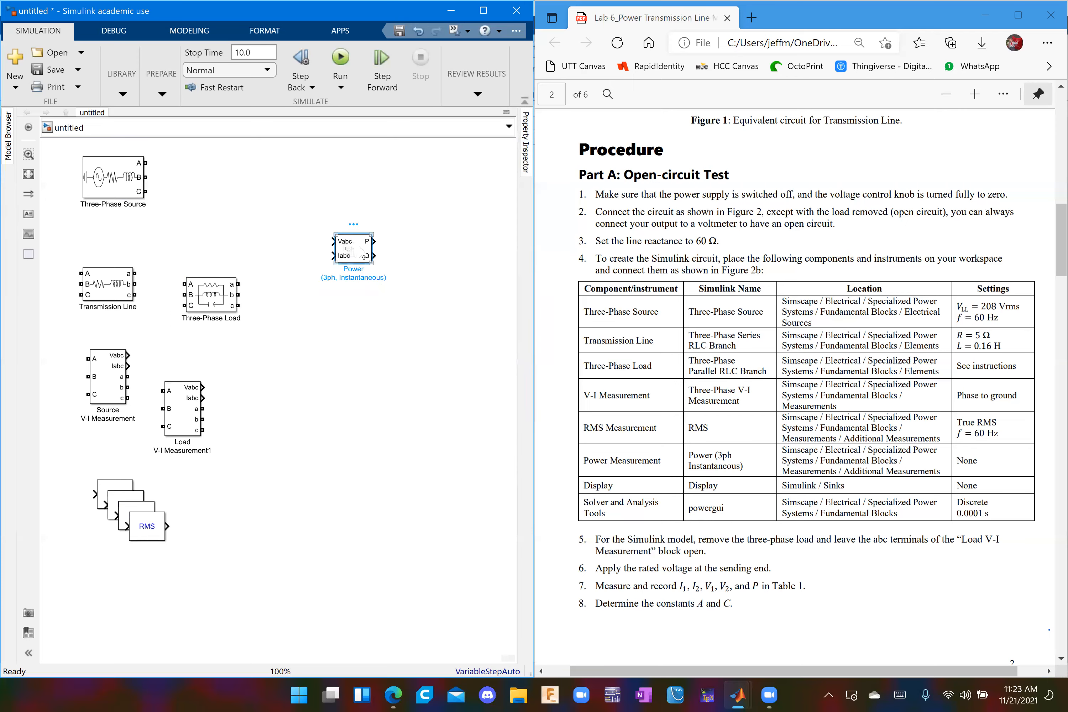
pyautogui.hotkey('ctrl', 'v')
pyautogui.click(389, 349)
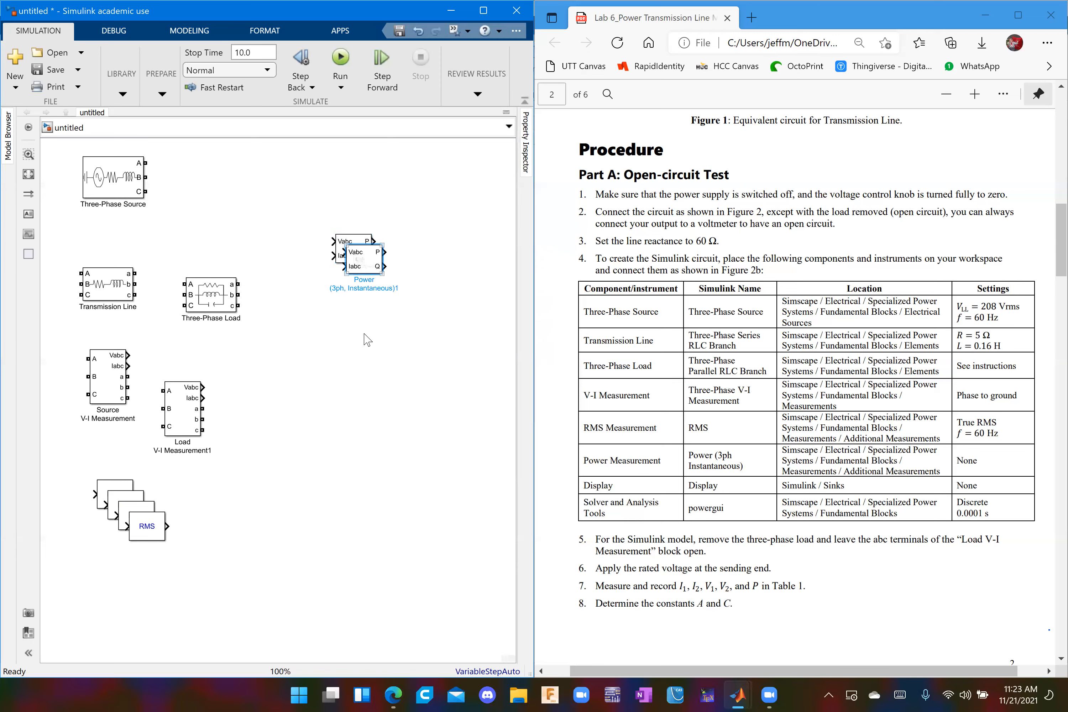
pyautogui.moveTo(368, 264); pyautogui.dragTo(361, 336)
pyautogui.click(444, 384)
# Following the Simulink schematic in Figure 2(b) of the lab document, rename the upper power block as Source Power Measurement.
pyautogui.moveTo(1060, 240); pyautogui.dragTo(1061, 509)
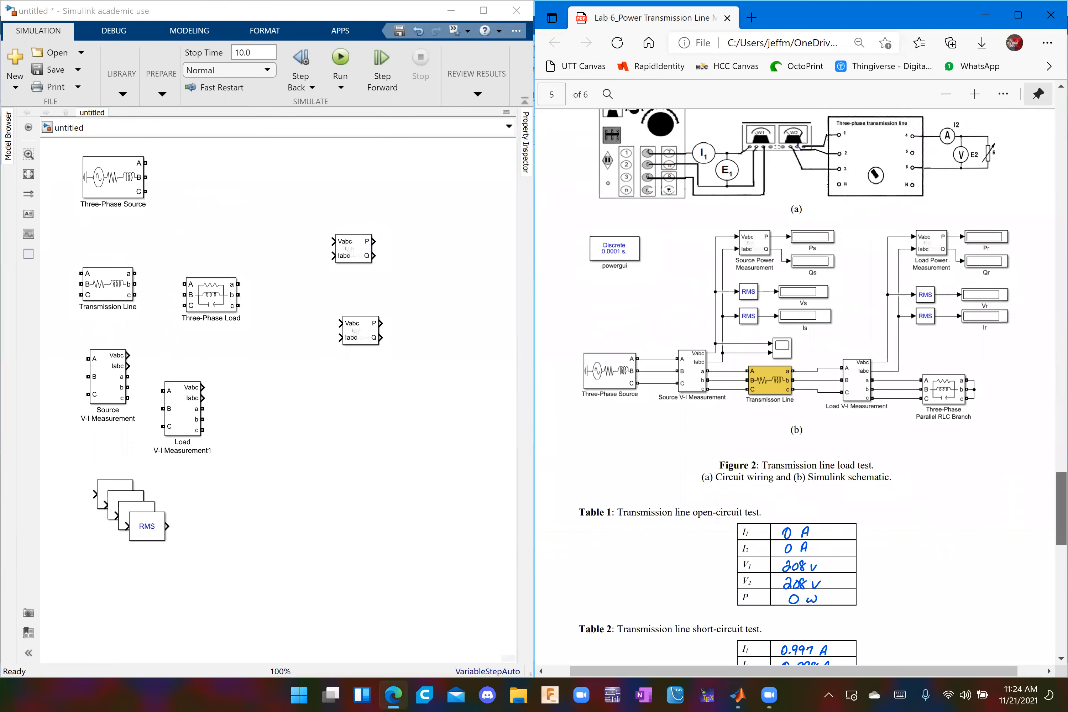
pyautogui.click(353, 251)
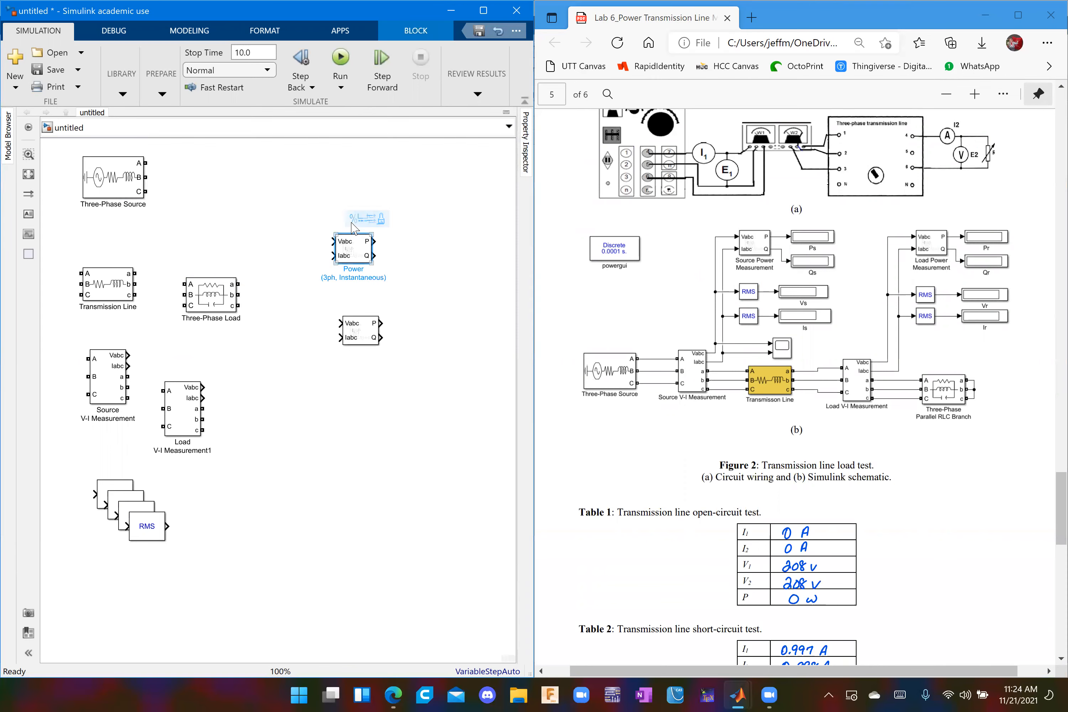
pyautogui.click(371, 219)
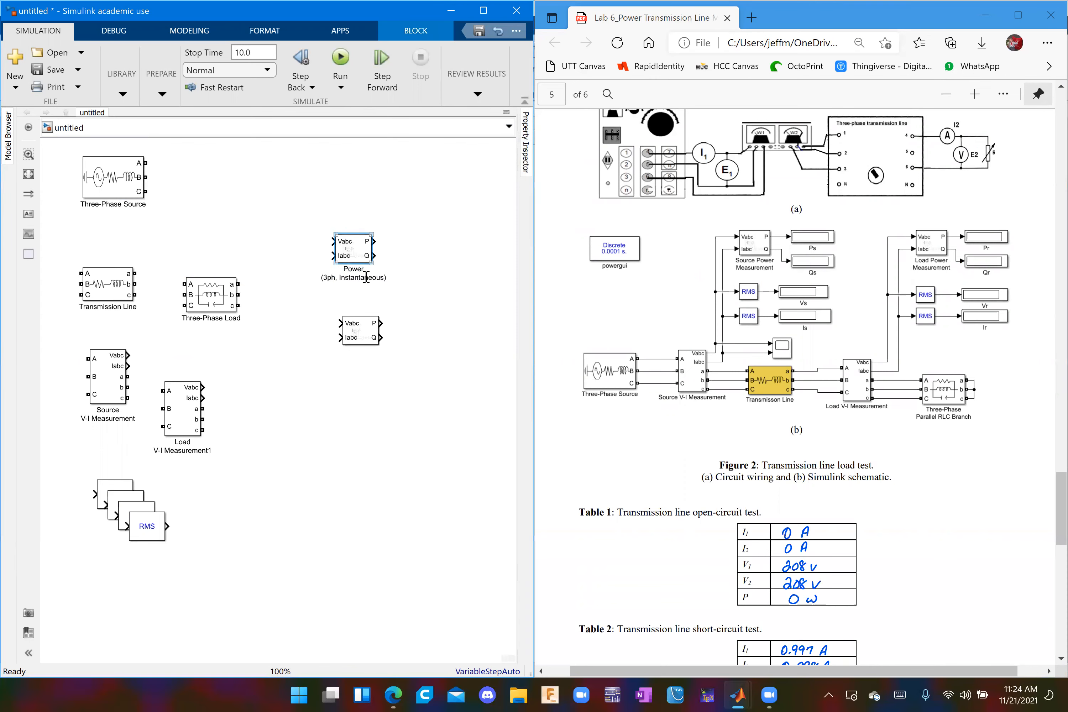
pyautogui.tripleClick(366, 277)
pyautogui.press('BackSpace')
pyautogui.write('Source Power')
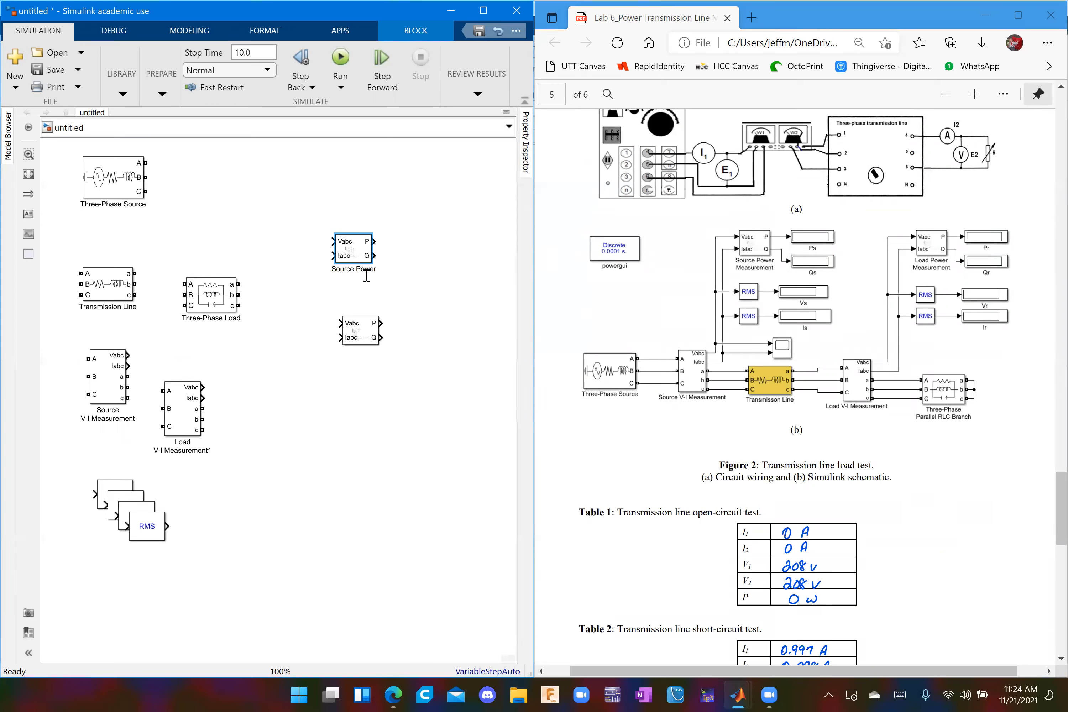
pyautogui.write(' Measu')
pyautogui.press('BackSpace')
pyautogui.press('BackSpace')
pyautogui.press('BackSpace')
pyautogui.press('BackSpace')
pyautogui.press('BackSpace')
pyautogui.press('BackSpace')
pyautogui.write('Measurement')
pyautogui.click(404, 284)
# Rename the lower power block as Load Power Measurement, with Measurement on a second line.
pyautogui.click(363, 317)
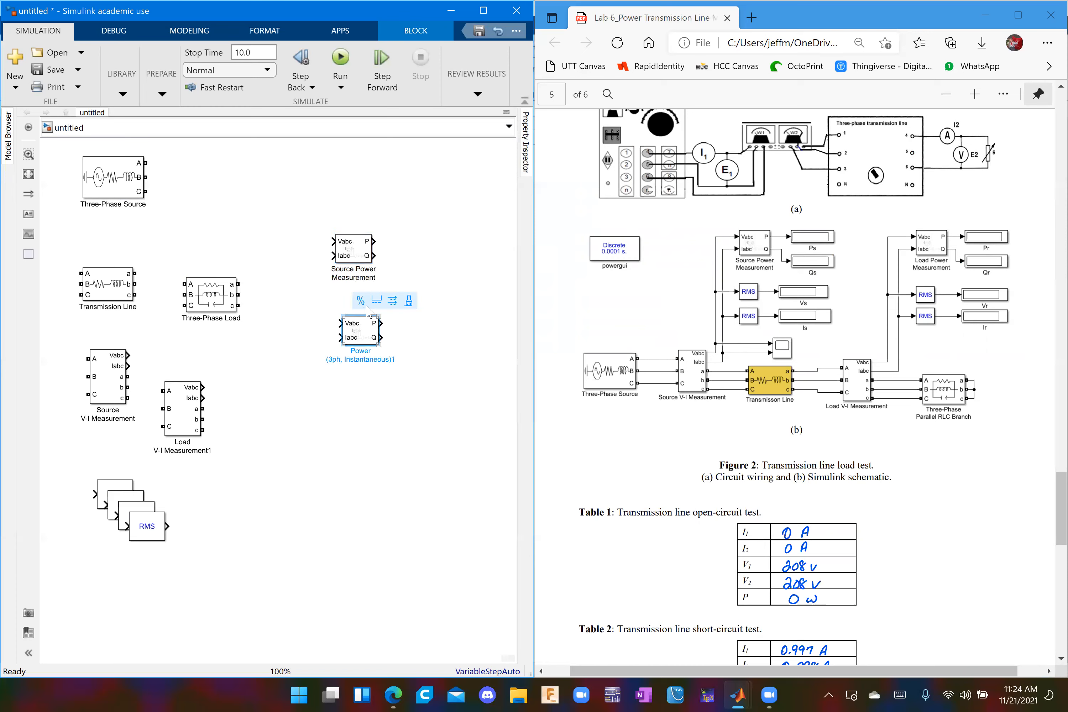
pyautogui.doubleClick(376, 358)
pyautogui.press('BackSpace')
pyautogui.press('BackSpace')
pyautogui.press('BackSpace')
pyautogui.press('BackSpace')
pyautogui.press('BackSpace')
pyautogui.press('BackSpace')
pyautogui.press('BackSpace')
pyautogui.press('BackSpace')
pyautogui.press('BackSpace')
pyautogui.press('BackSpace')
pyautogui.press('BackSpace')
pyautogui.press('BackSpace')
pyautogui.press('BackSpace')
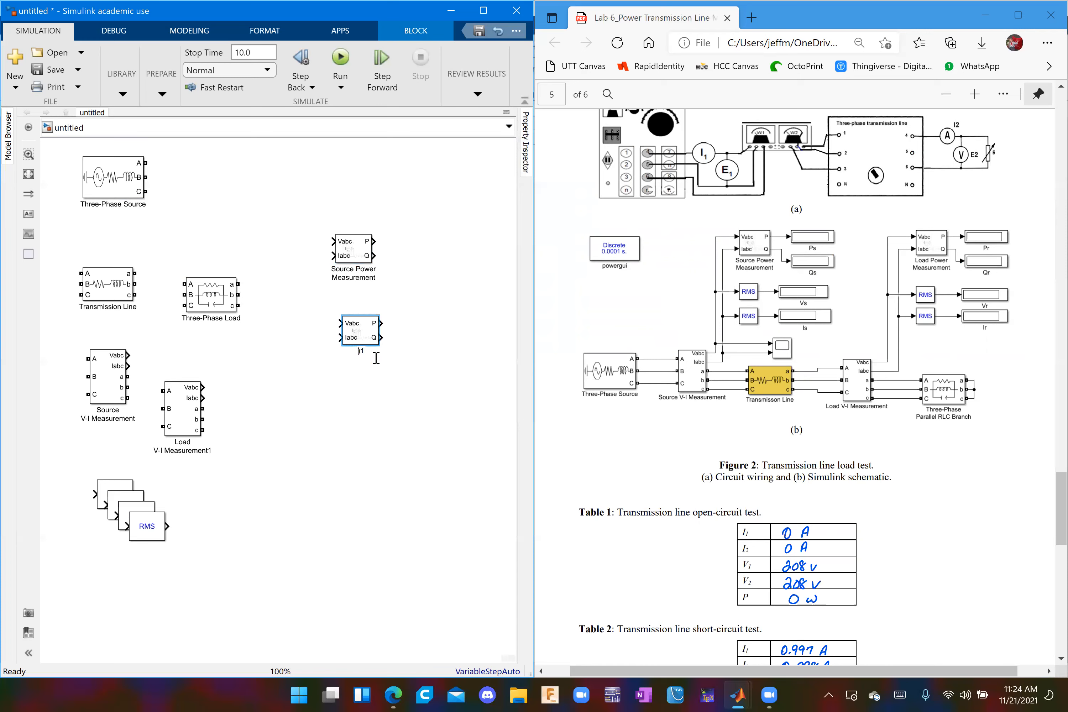
pyautogui.write('Load Power')
pyautogui.press('Return')
pyautogui.write('Measurement')
pyautogui.click(394, 384)
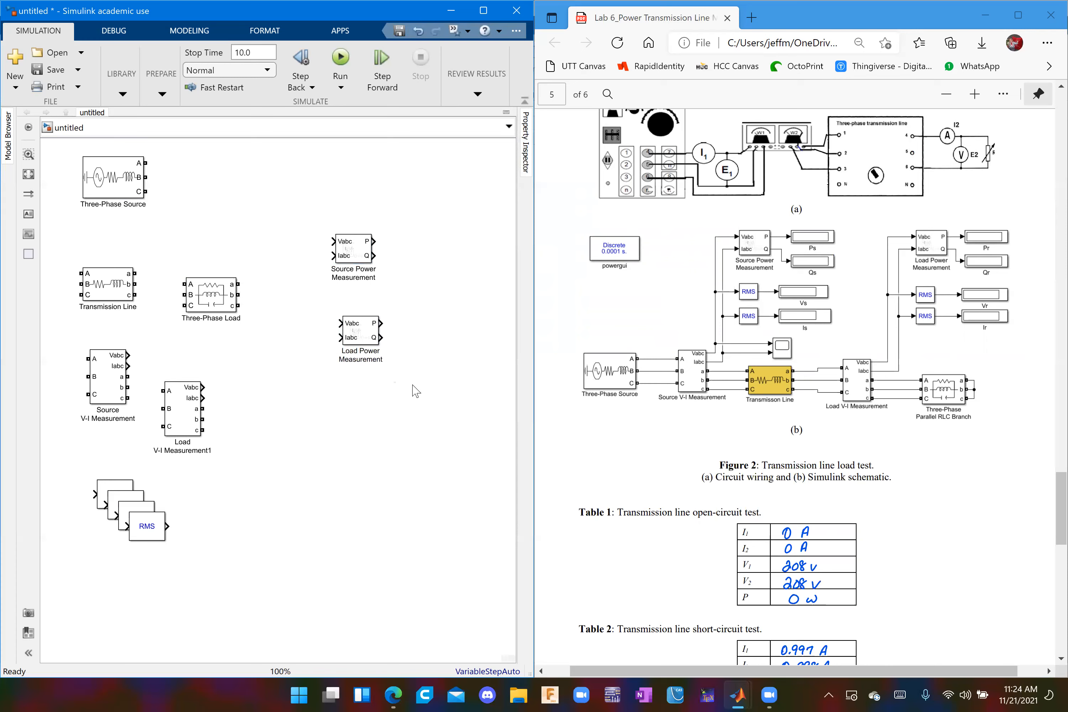
# Move both power measurement blocks together beside the Three-Phase Source, above the Three-Phase Load block.
pyautogui.moveTo(394, 398); pyautogui.dragTo(327, 189)
pyautogui.moveTo(349, 260); pyautogui.dragTo(222, 166)
pyautogui.click(349, 260)
# Following the component table in the lab document, add a Display block from Simulink/Sinks beside the Three-Phase Load block.
pyautogui.scroll(10, 877, 337)
pyautogui.scroll(20, 877, 337)
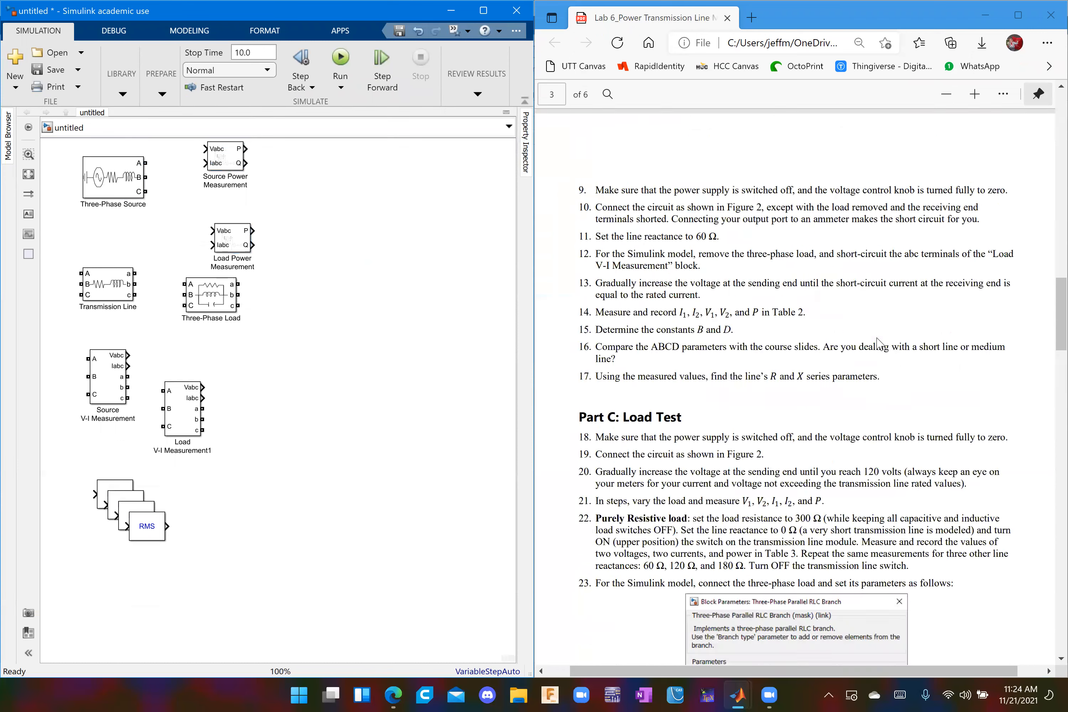
pyautogui.scroll(1, 877, 344)
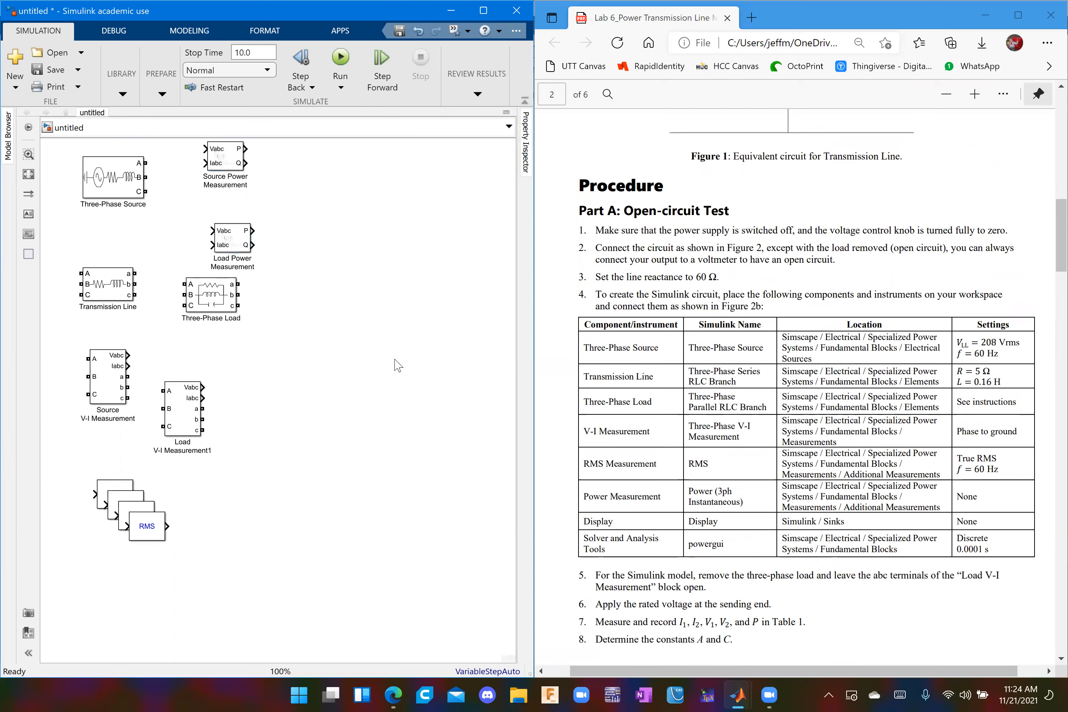
pyautogui.doubleClick(309, 278)
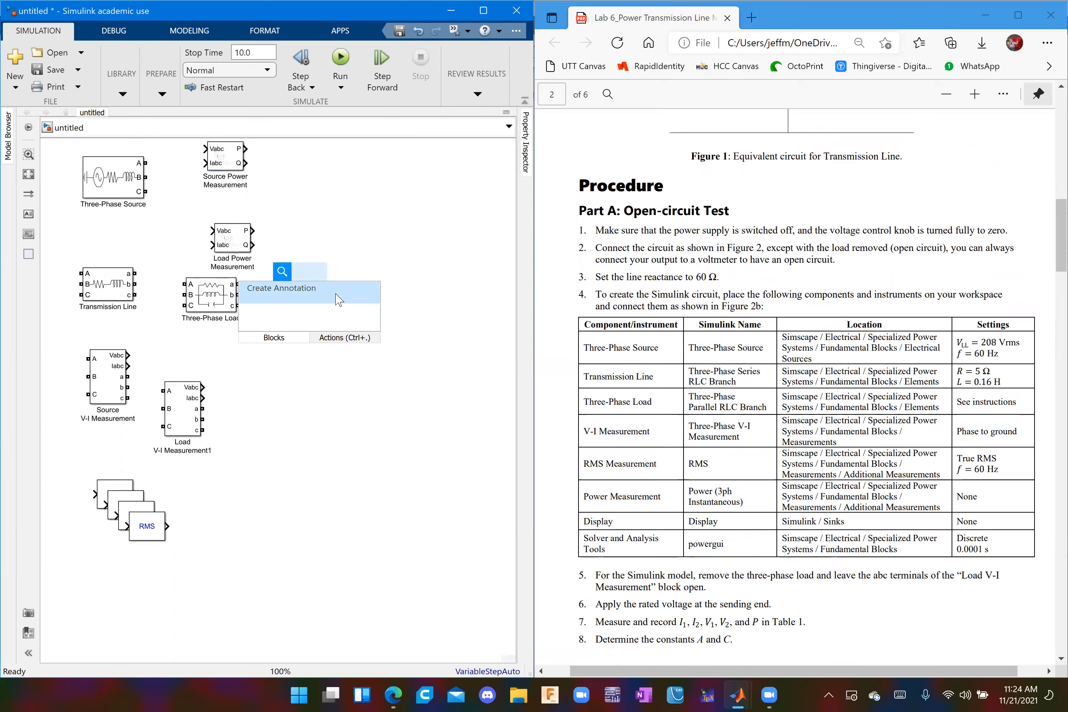
pyautogui.write('Di')
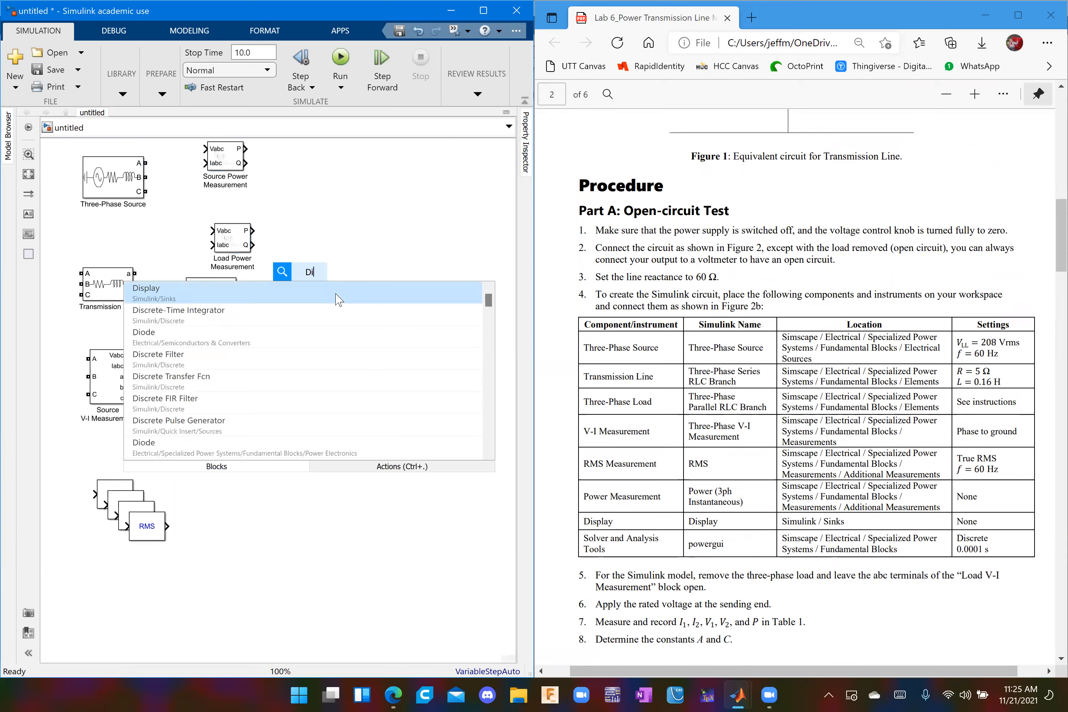
pyautogui.click(325, 294)
pyautogui.click(353, 329)
pyautogui.click(292, 287)
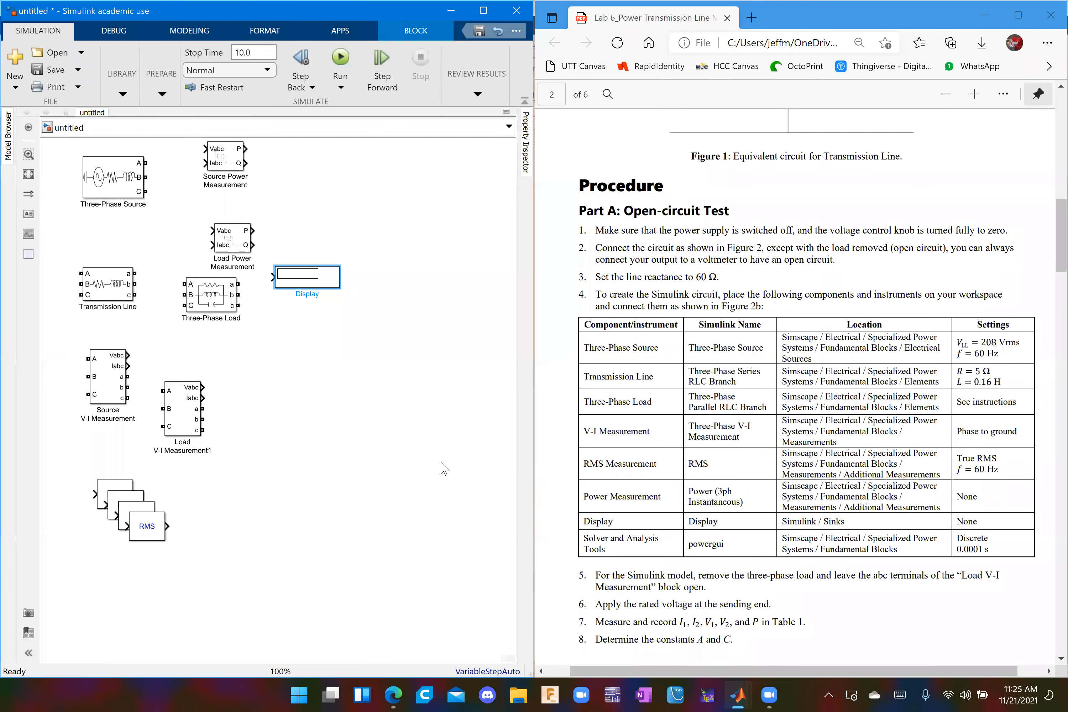
# Copy the Display block and paste seven duplicates of it.
pyautogui.click(301, 469)
pyautogui.click(312, 278)
pyautogui.hotkey('ctrl', 'v')
pyautogui.hotkey('ctrl', 'v')
pyautogui.hotkey('ctrl', 'v')
pyautogui.hotkey('ctrl', 'v')
pyautogui.hotkey('ctrl', 'v')
pyautogui.hotkey('ctrl', 'v')
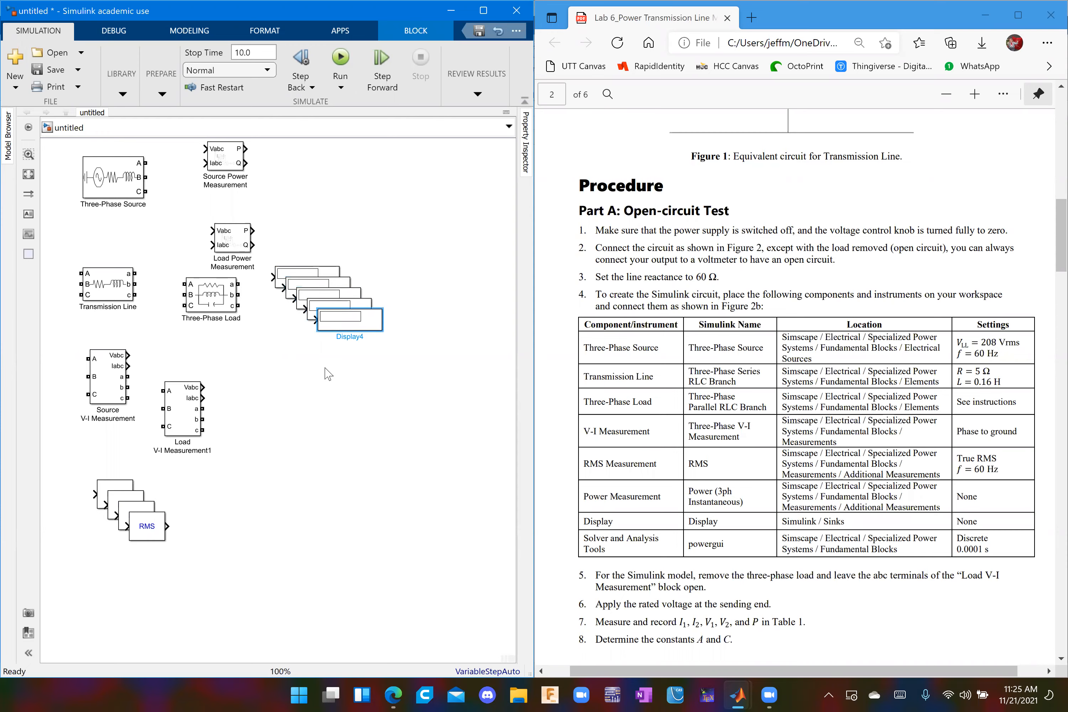
pyautogui.hotkey('ctrl', 'v')
pyautogui.click(363, 412)
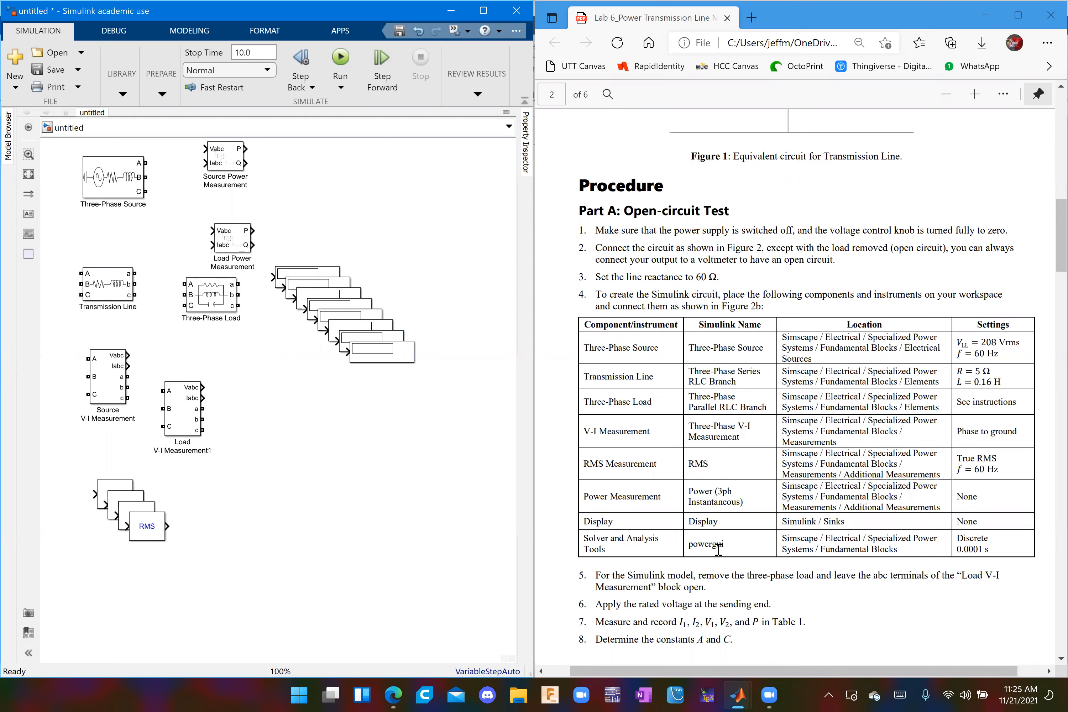
# Add a powergui block in the empty area below the Display blocks.
pyautogui.doubleClick(310, 425)
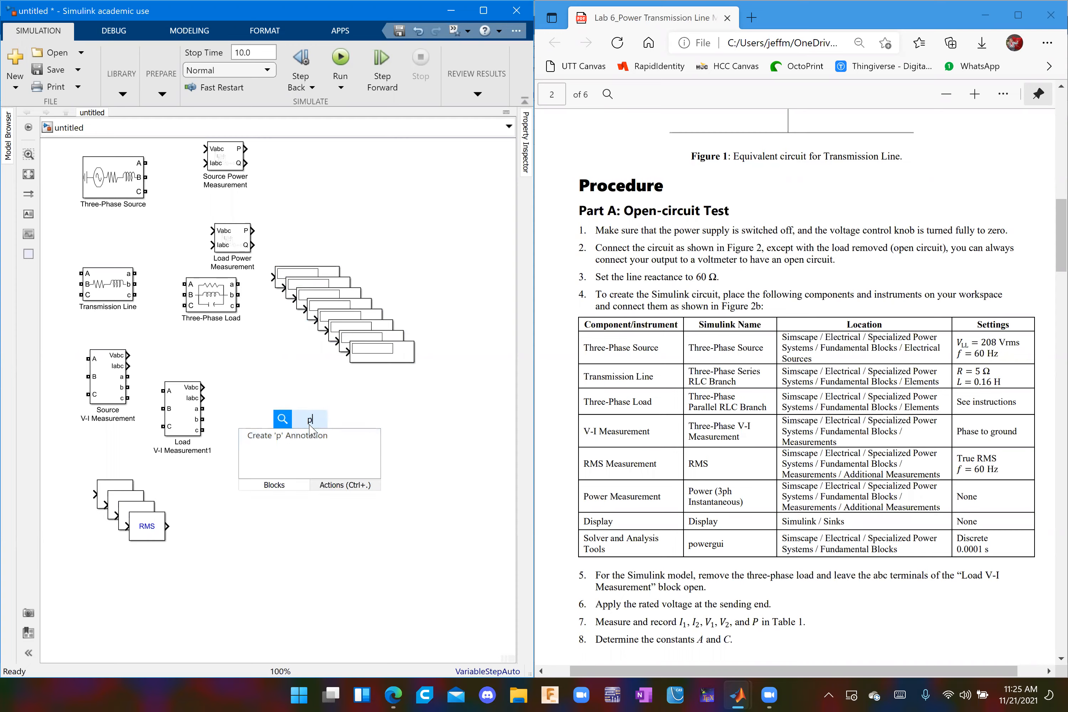
pyautogui.write('powergui')
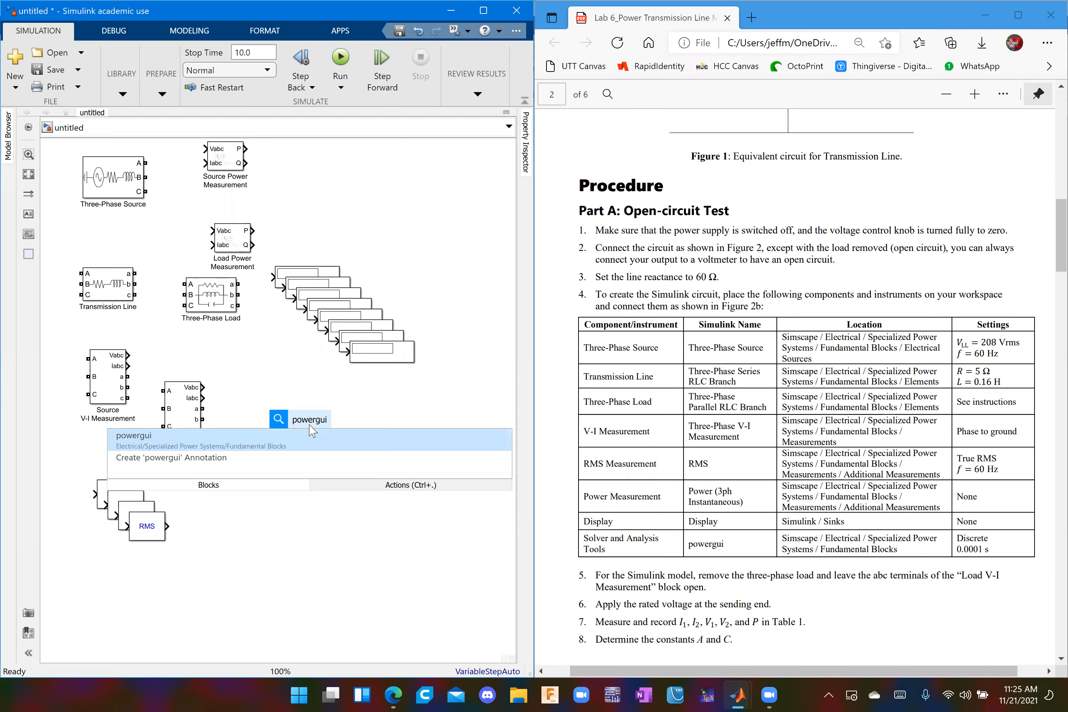
pyautogui.click(285, 445)
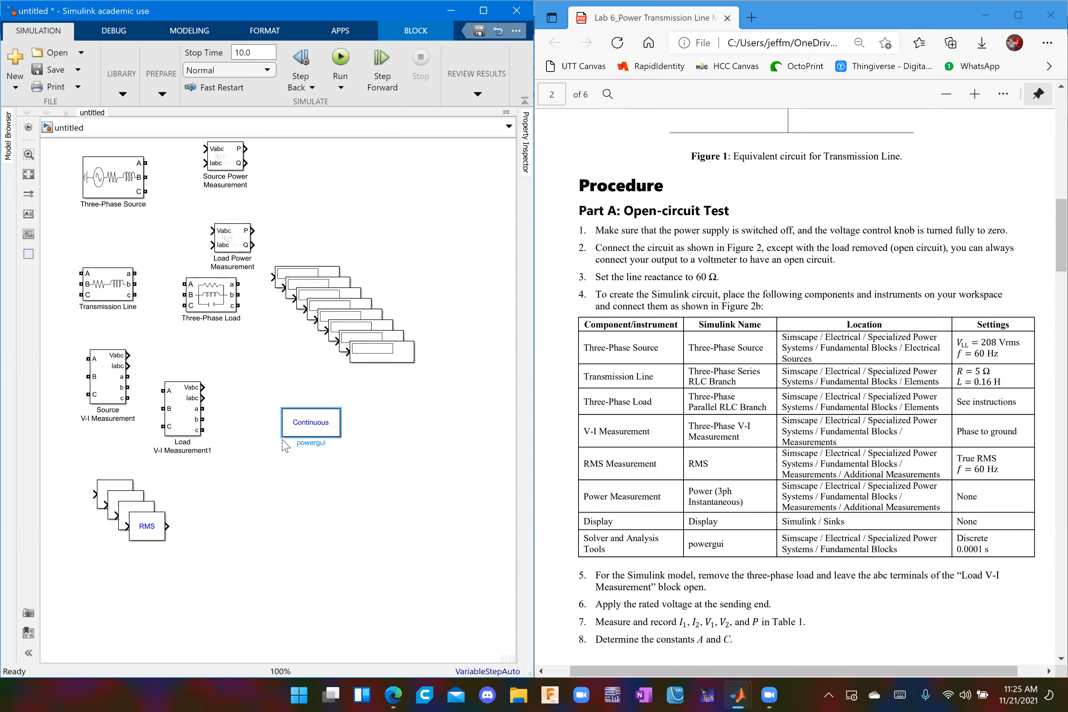
# Set the powergui block's simulation type to Discrete with a sample time of 0.0001 s.
pyautogui.click(321, 423)
pyautogui.doubleClick(322, 425)
pyautogui.click(483, 335)
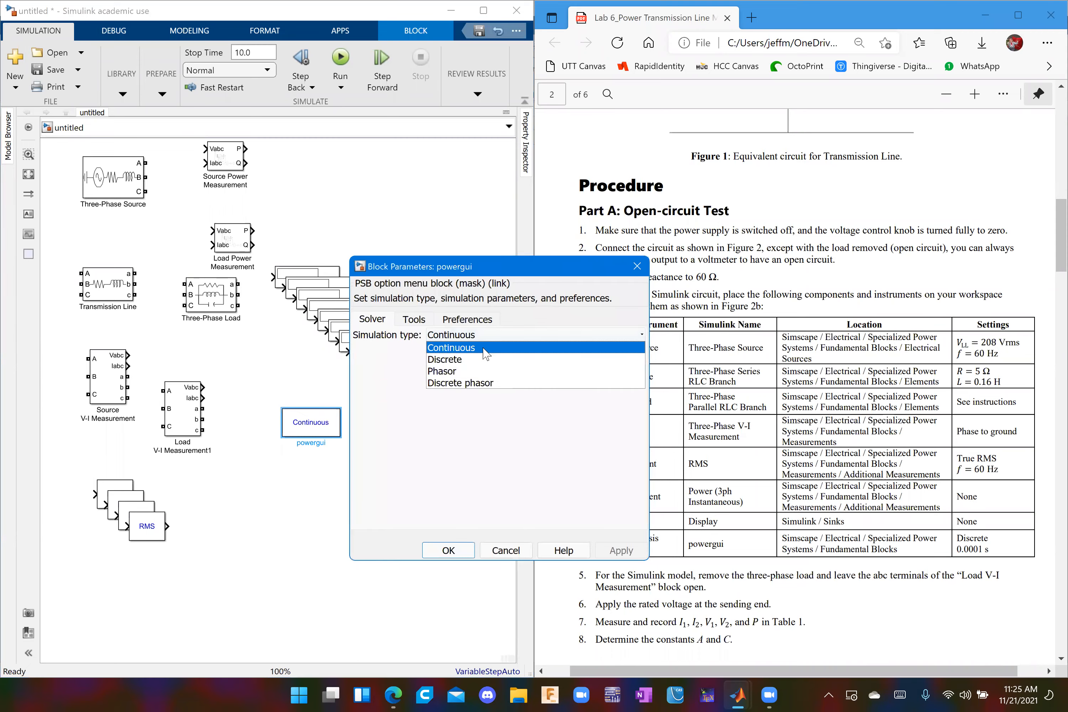
pyautogui.click(485, 359)
pyautogui.doubleClick(495, 353)
pyautogui.moveTo(488, 353); pyautogui.dragTo(391, 354)
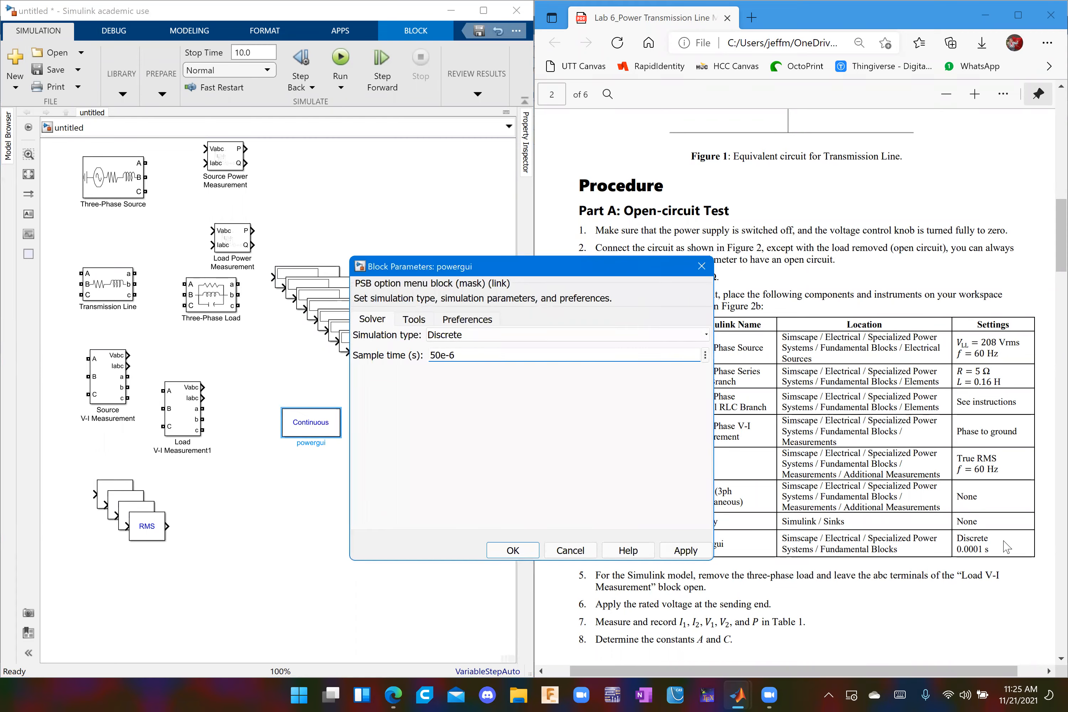
pyautogui.doubleClick(512, 357)
pyautogui.press('BackSpace')
pyautogui.press('BackSpace')
pyautogui.press('BackSpace')
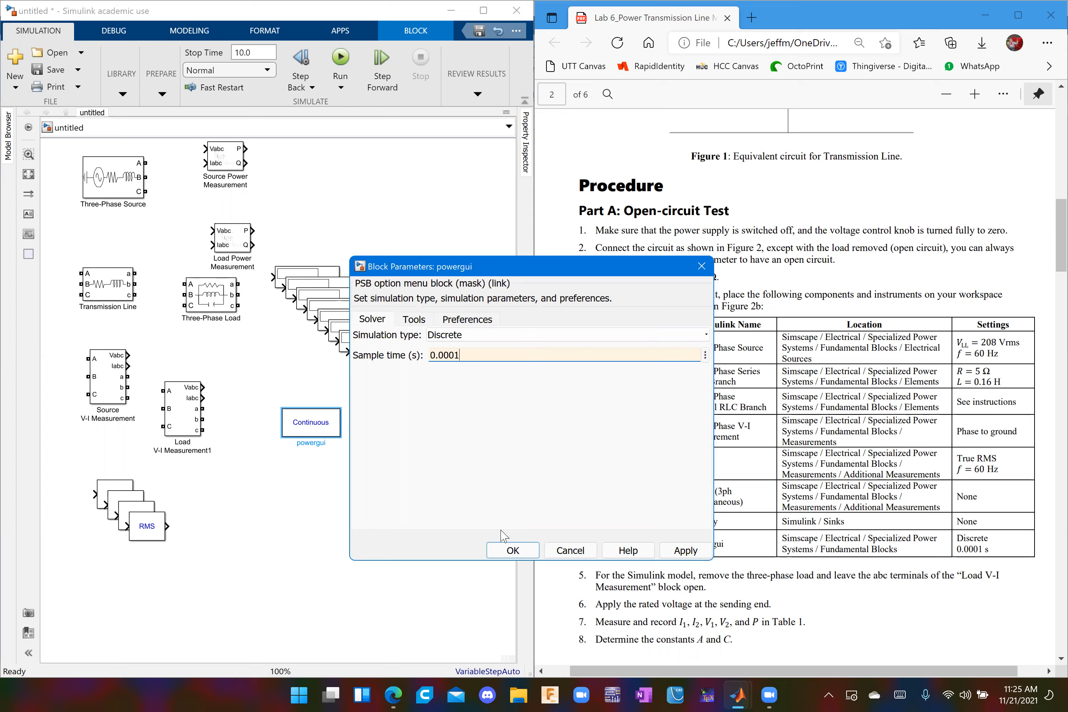
pyautogui.click(513, 550)
pyautogui.click(328, 516)
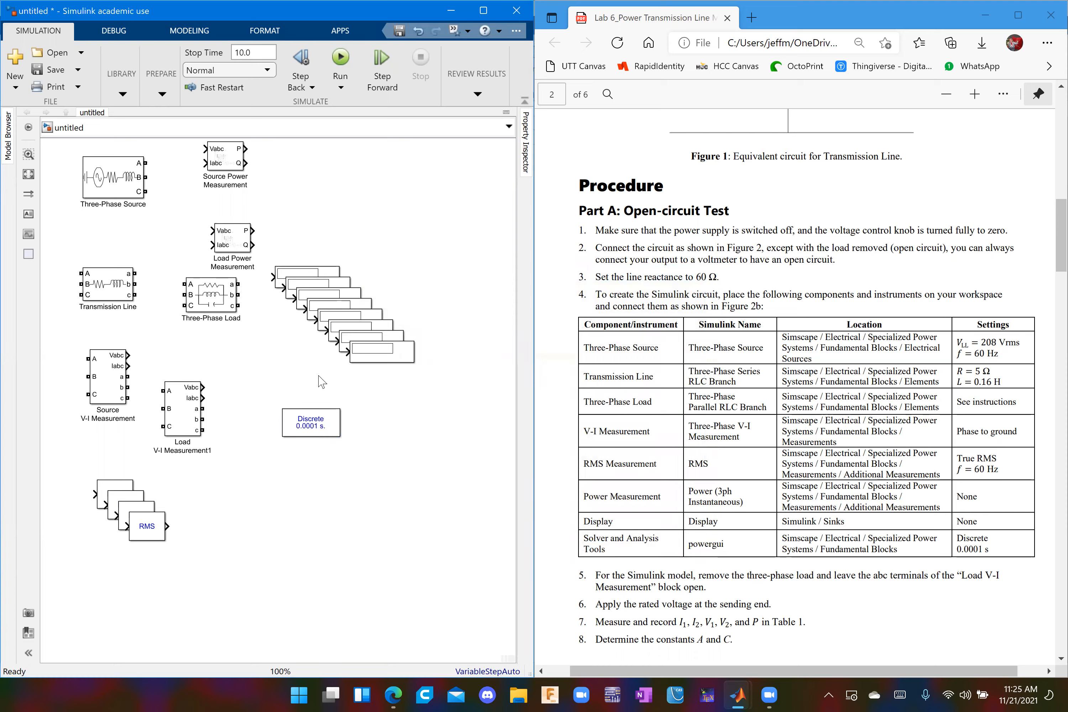
# Check the front RMS block's True RMS and fundamental frequency parameters against the lab document's settings.
pyautogui.click(147, 528)
pyautogui.click(148, 531)
pyautogui.doubleClick(147, 528)
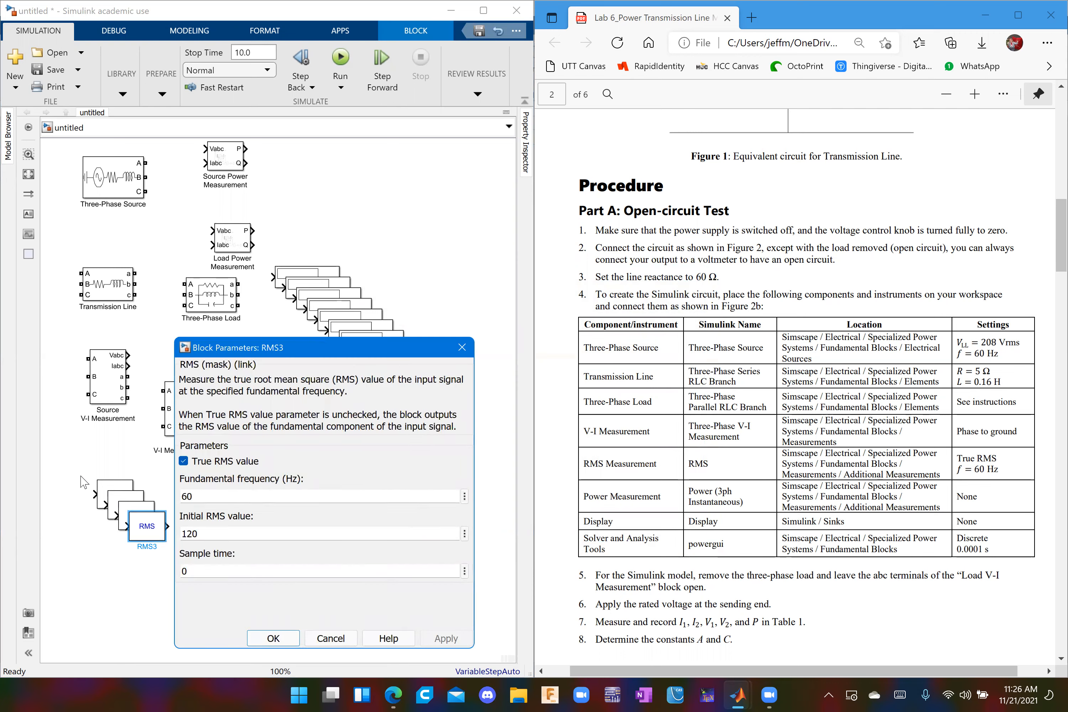
pyautogui.click(278, 638)
pyautogui.click(290, 582)
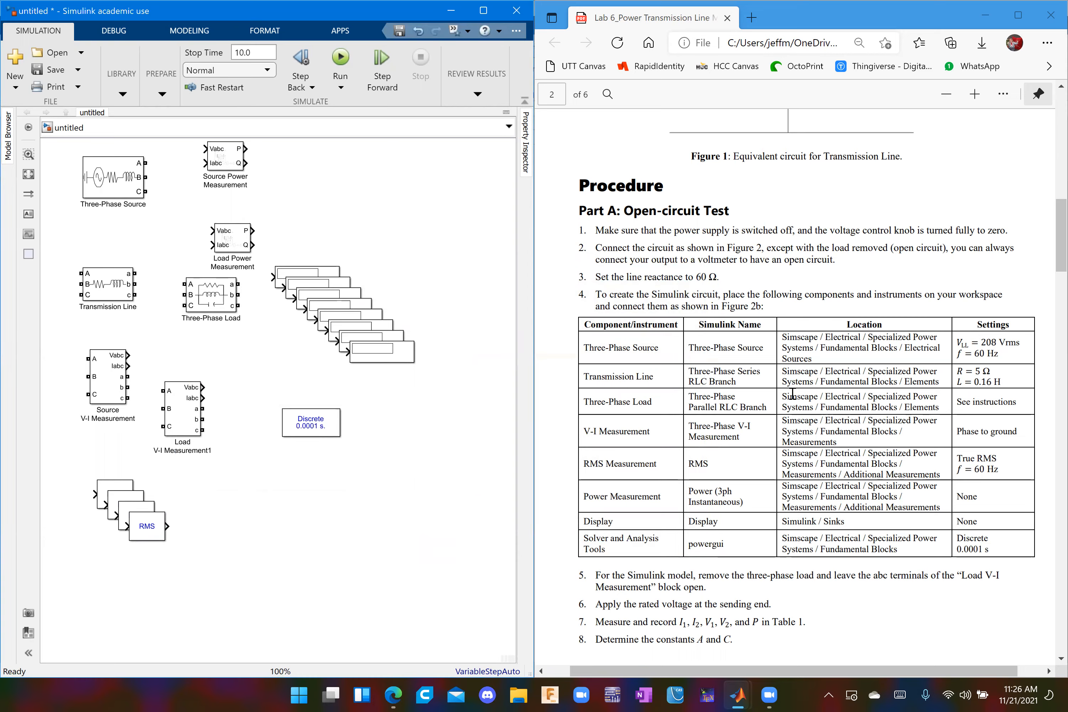
# Bring up the Figure 2 Simulink schematic in the lab document and move the four stacked RMS blocks above the Display blocks.
pyautogui.scroll(-15, 791, 388)
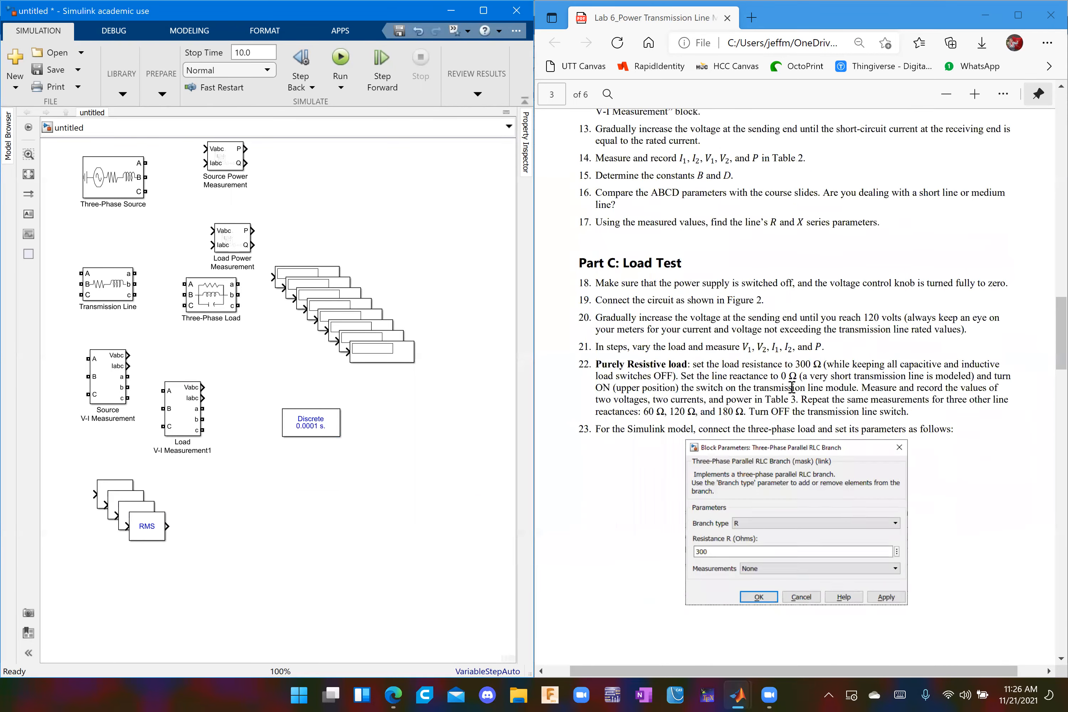
pyautogui.scroll(-10, 791, 388)
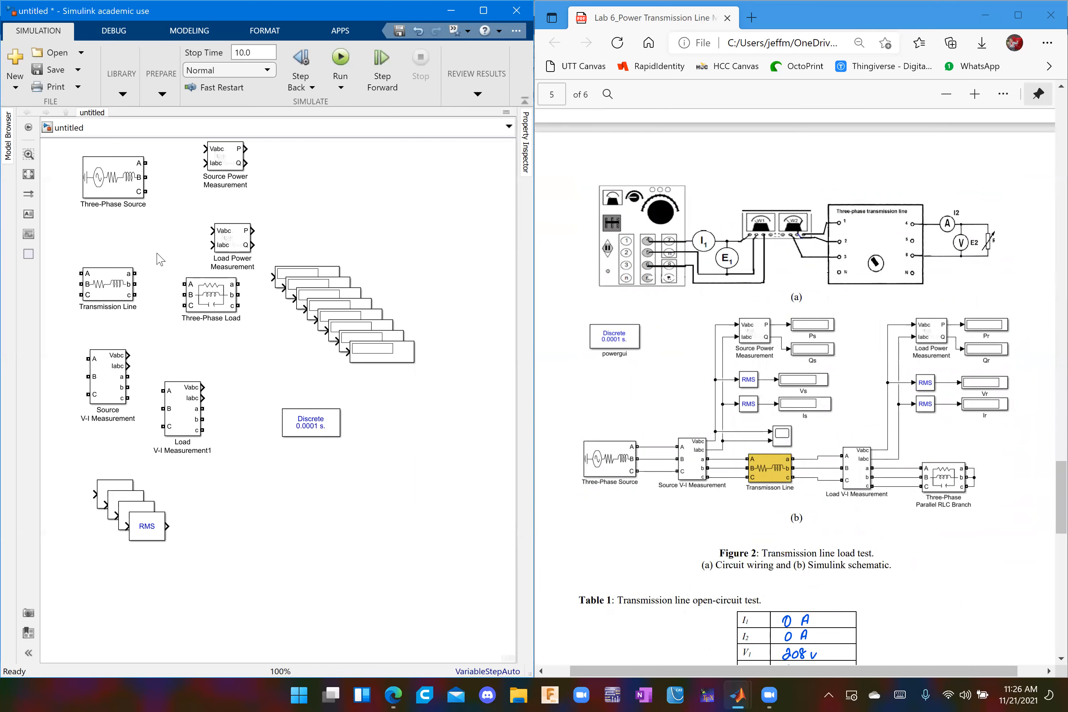
pyautogui.moveTo(213, 567); pyautogui.dragTo(410, 187)
pyautogui.click(279, 420)
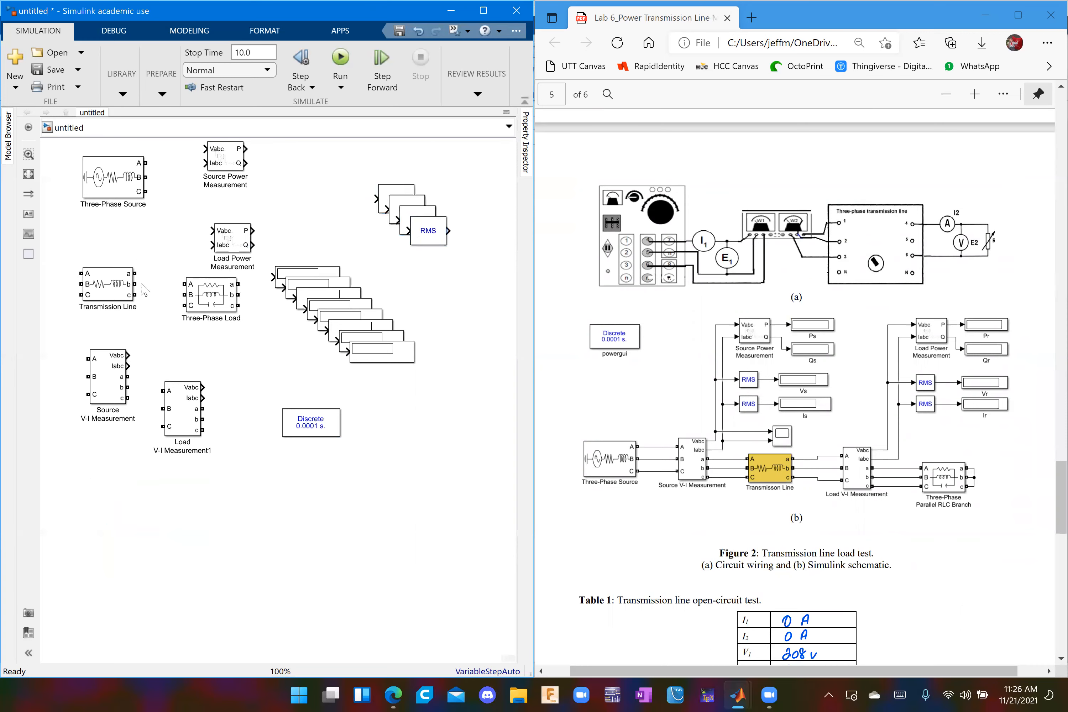
# Place the Three-Phase Source and a resized Source V-I Measurement side by side below the other blocks, and connect their A, B and C ports.
pyautogui.moveTo(117, 176); pyautogui.dragTo(113, 558)
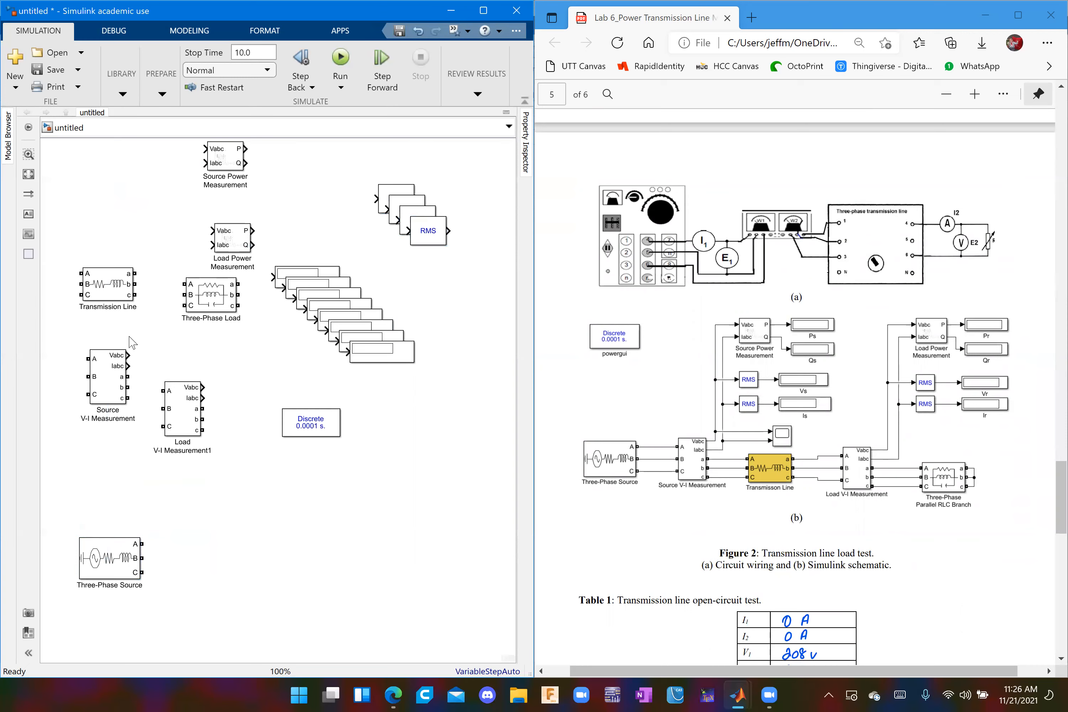
pyautogui.moveTo(120, 388); pyautogui.dragTo(212, 562)
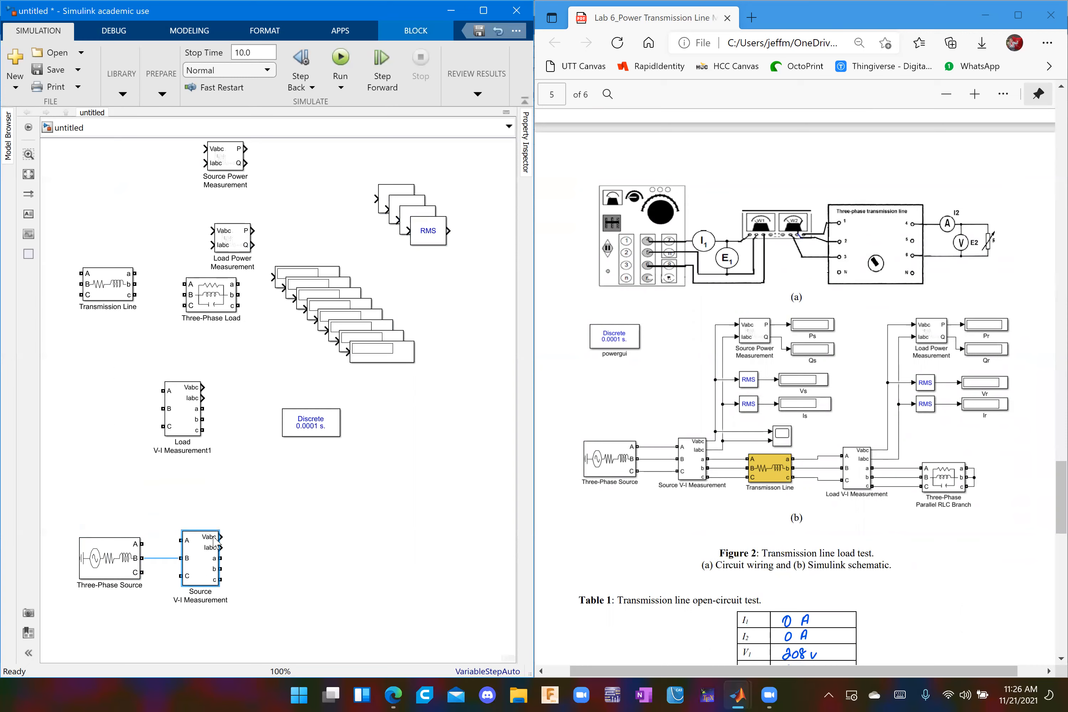
pyautogui.moveTo(211, 533); pyautogui.dragTo(221, 534)
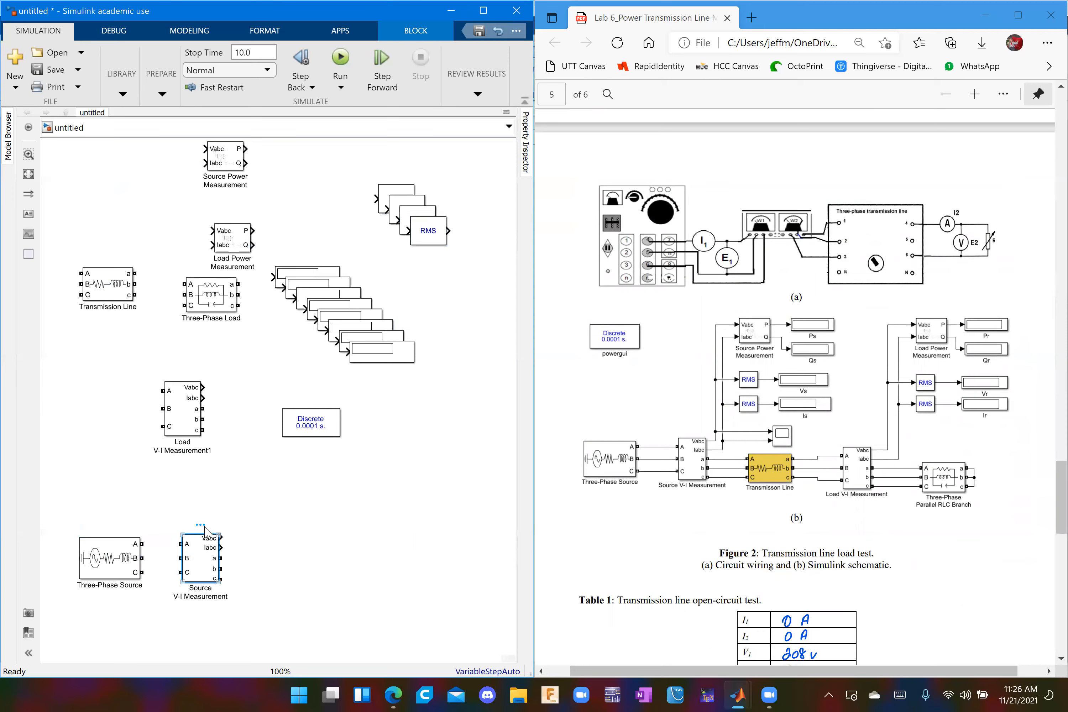
pyautogui.moveTo(205, 528)
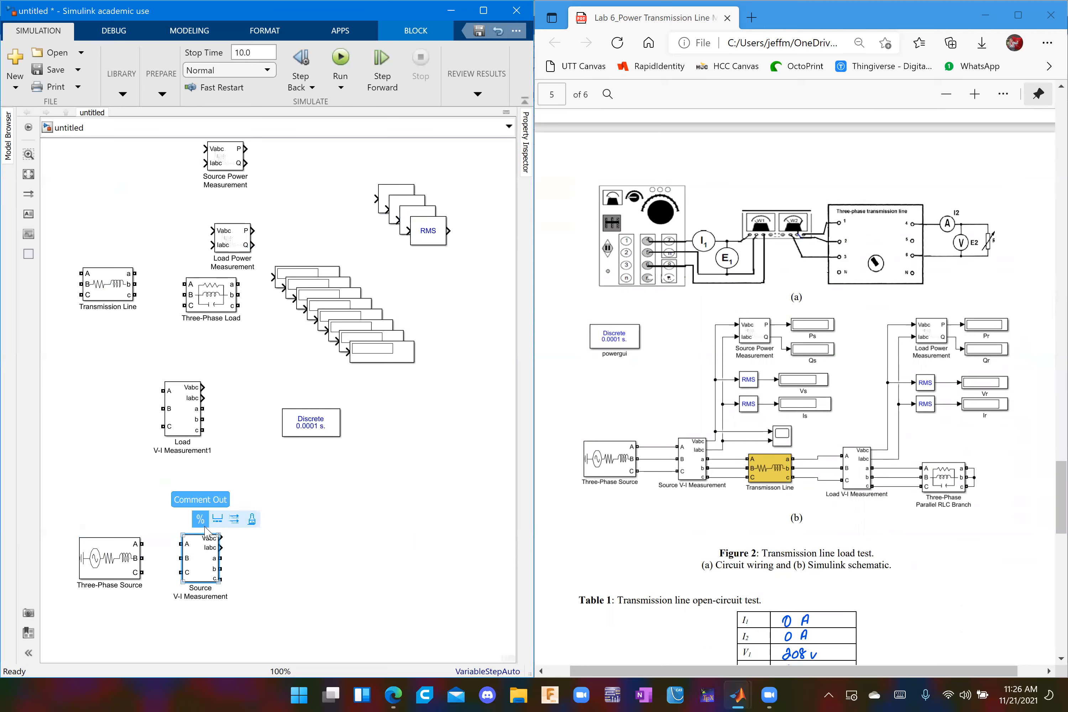
pyautogui.click(592, 165)
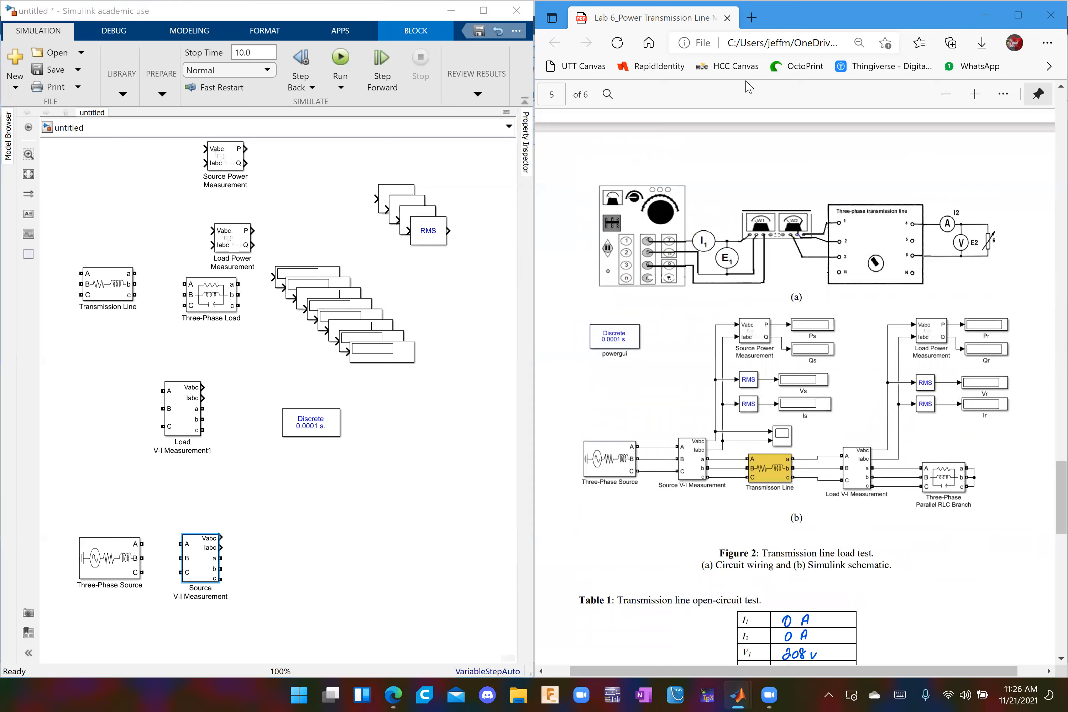
pyautogui.click(198, 547)
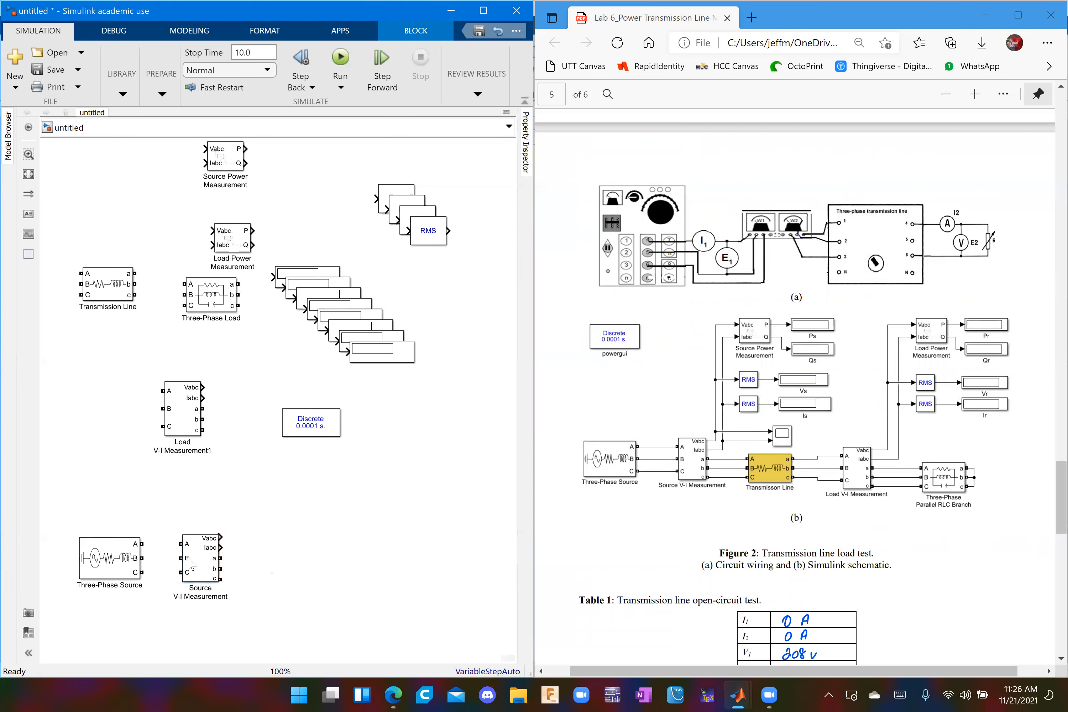
pyautogui.moveTo(142, 544); pyautogui.dragTo(181, 572)
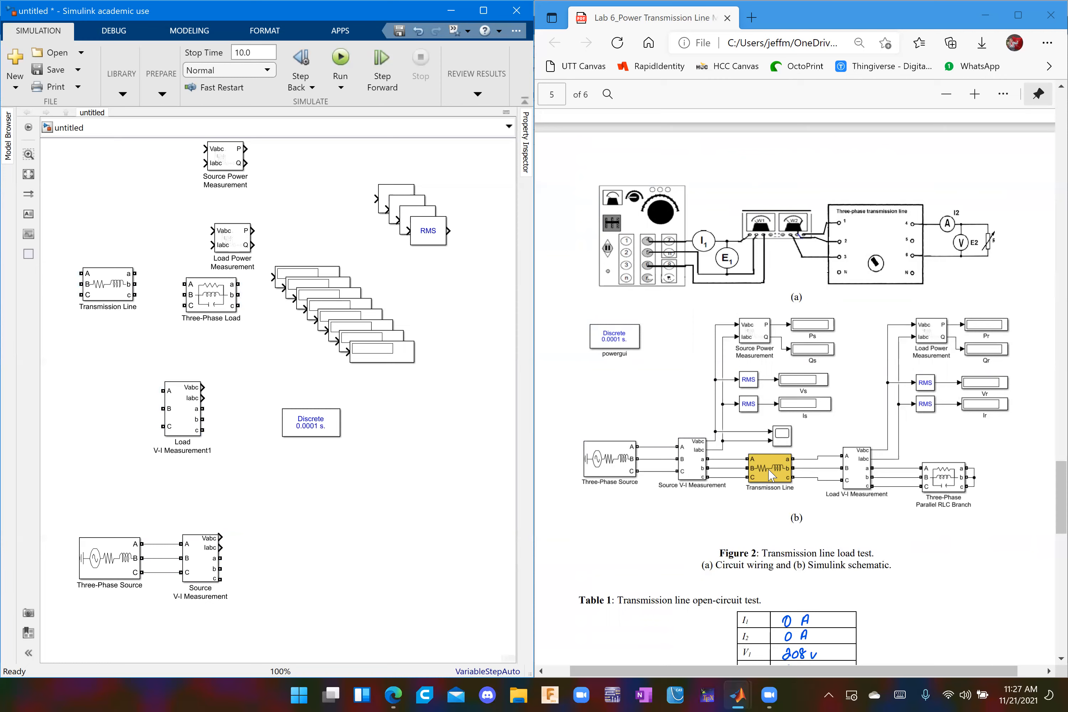
# Place the Transmission Line block after the Source V-I Measurement and connect the three phases between them.
pyautogui.moveTo(123, 299); pyautogui.dragTo(316, 579)
pyautogui.click(384, 561)
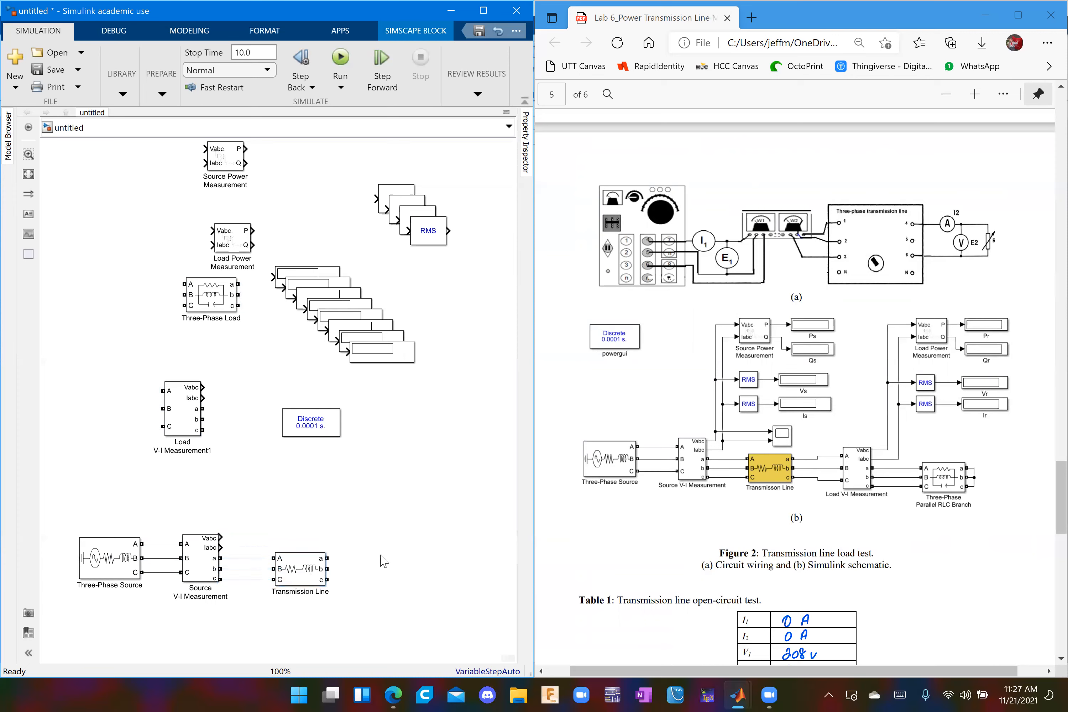
pyautogui.moveTo(220, 558); pyautogui.dragTo(274, 579)
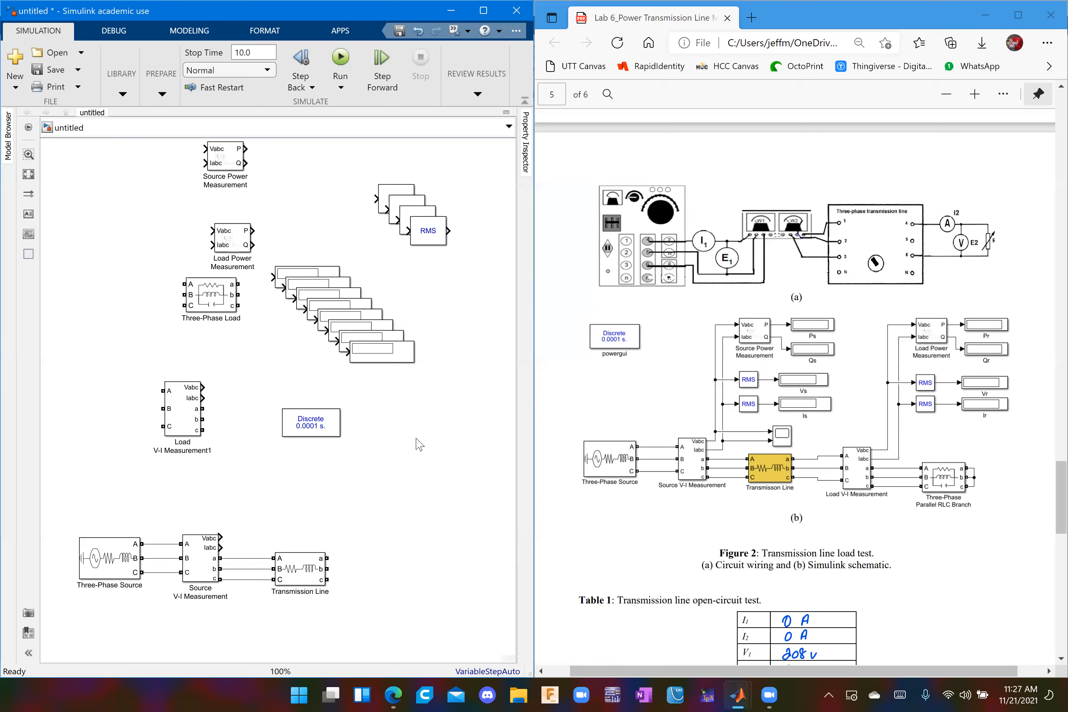
# Place the Load V-I Measurement after the Transmission Line, resize it, and connect the line's a, b and c outputs to its A, B and C inputs.
pyautogui.moveTo(184, 409); pyautogui.dragTo(413, 561)
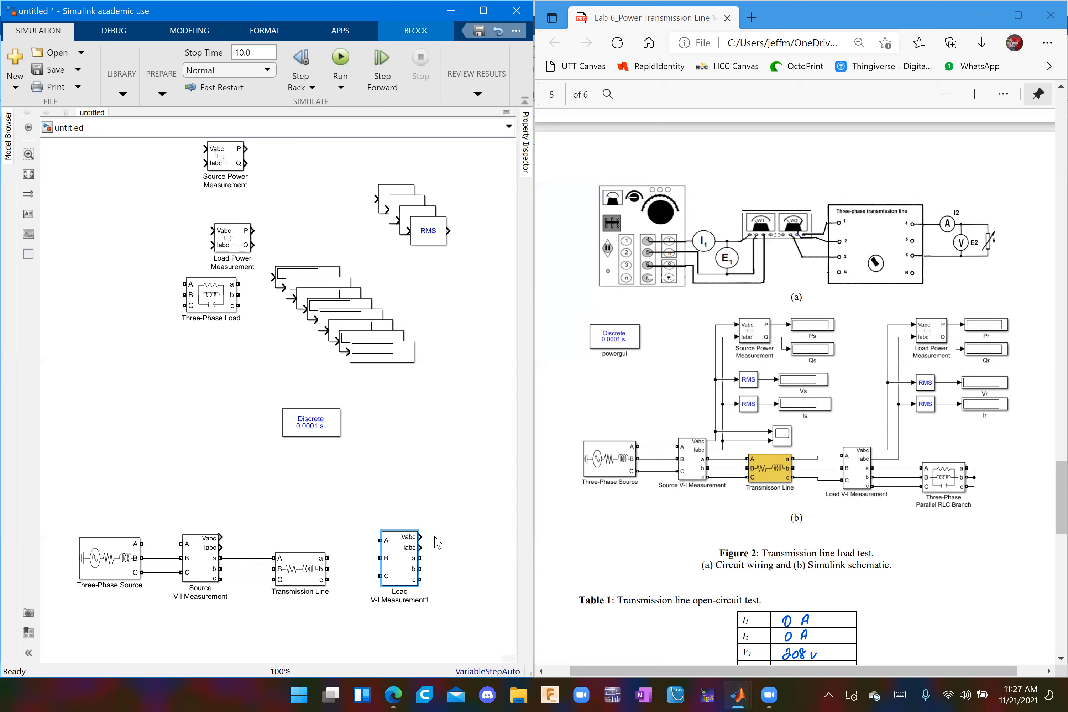
pyautogui.moveTo(417, 530); pyautogui.dragTo(416, 535)
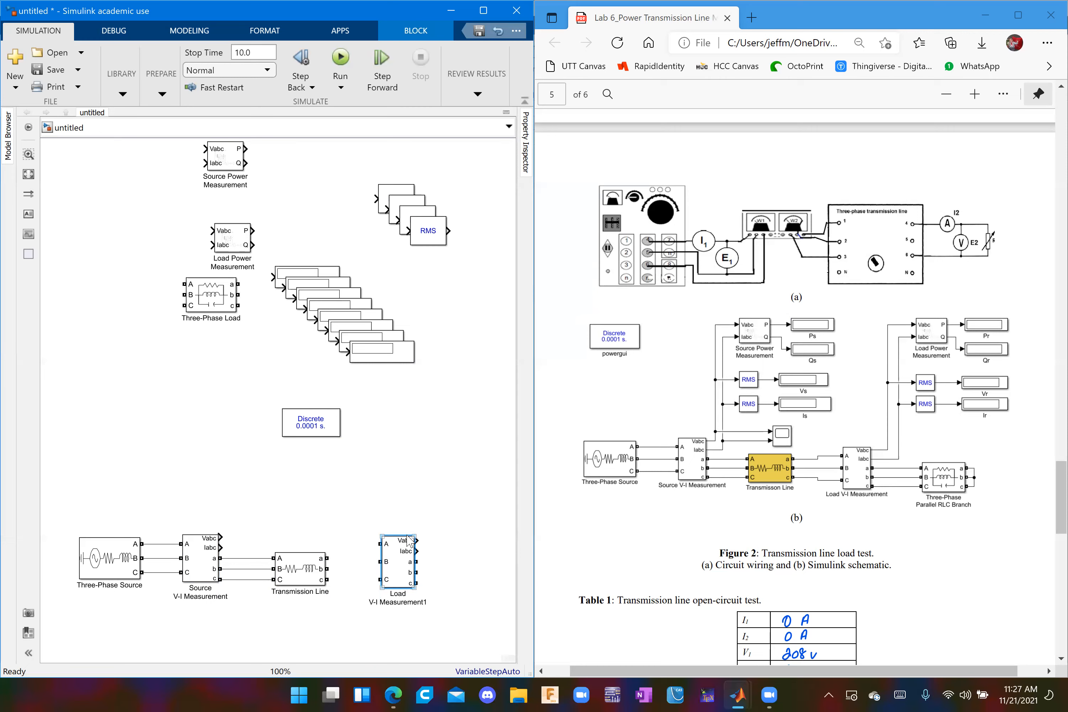
pyautogui.click(413, 526)
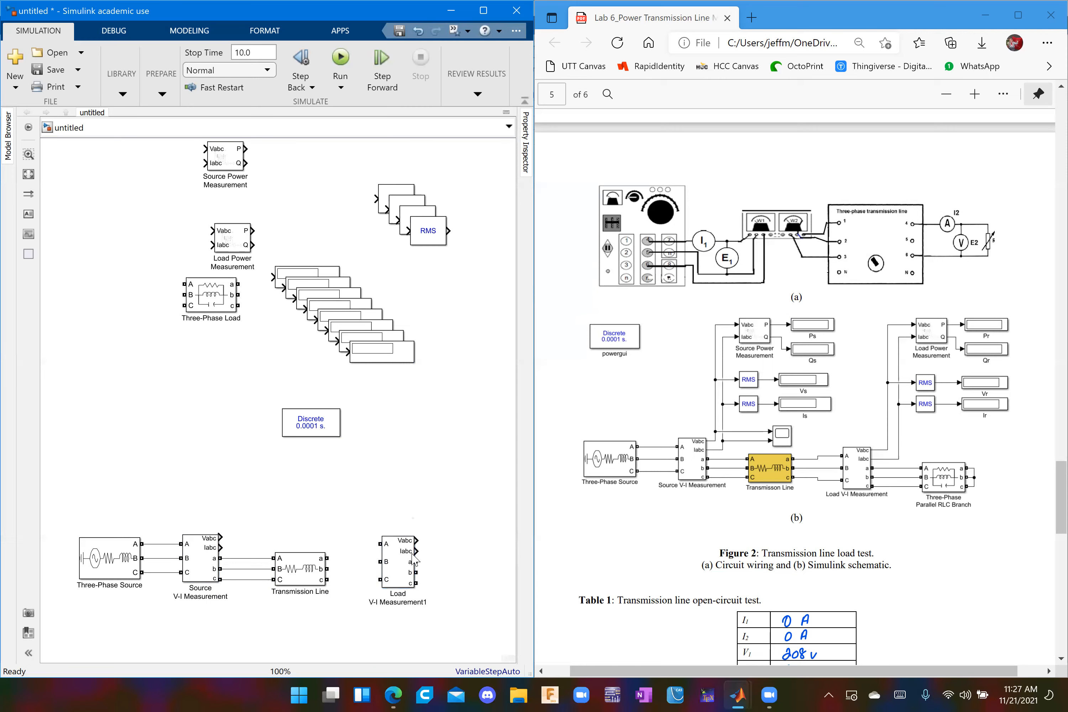
pyautogui.moveTo(416, 536); pyautogui.dragTo(427, 536)
pyautogui.click(425, 504)
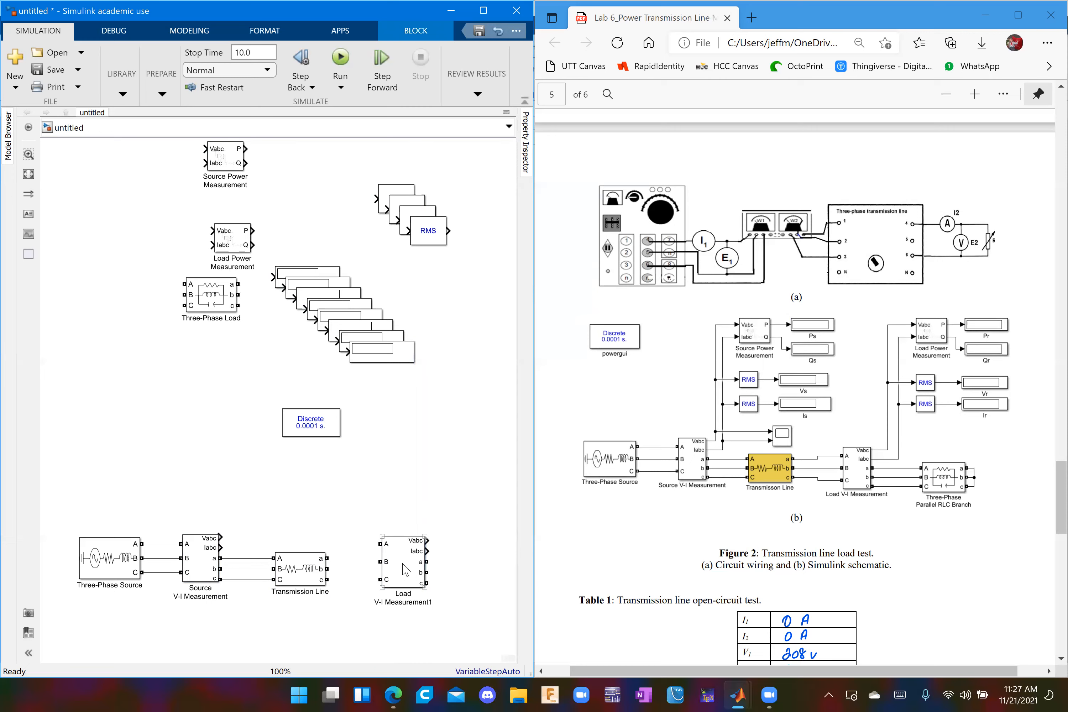
pyautogui.moveTo(425, 536); pyautogui.dragTo(333, 567)
pyautogui.click(427, 525)
pyautogui.click(447, 563)
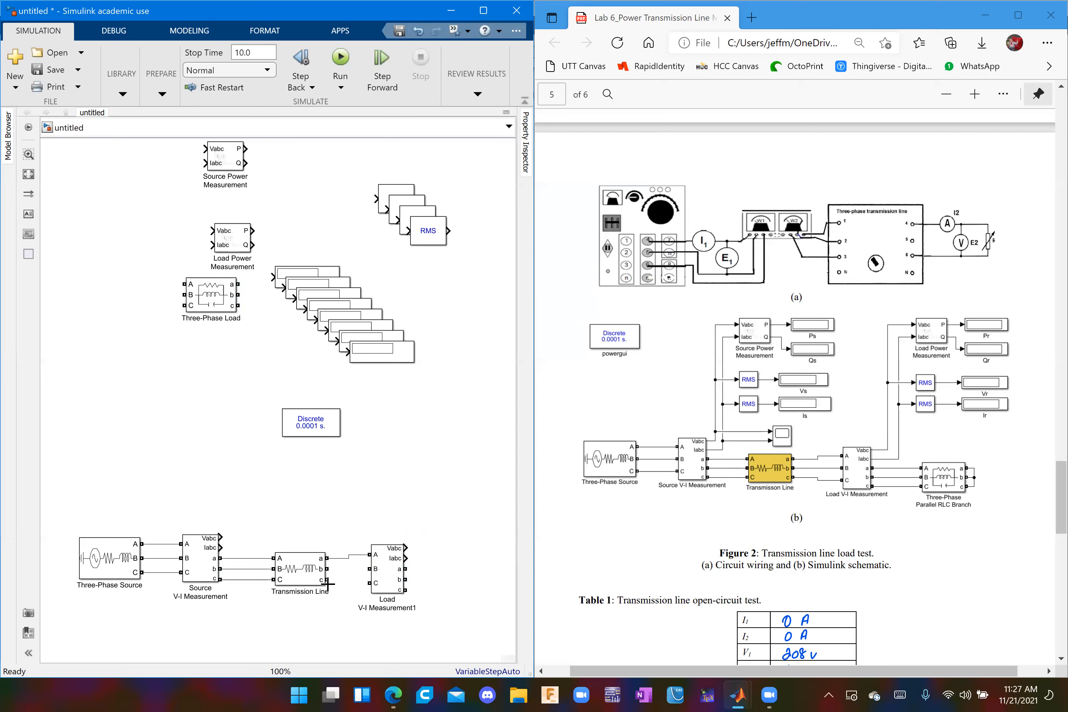
pyautogui.moveTo(369, 568)
pyautogui.mouseDown()
pyautogui.moveTo(327, 568)
pyautogui.moveTo(369, 583)
pyautogui.mouseUp()
# Place the Three-Phase Load after the Load V-I Measurement without connecting the two, and join the load's a, b and c terminals together.
pyautogui.click(218, 296)
pyautogui.moveTo(217, 296); pyautogui.dragTo(492, 579)
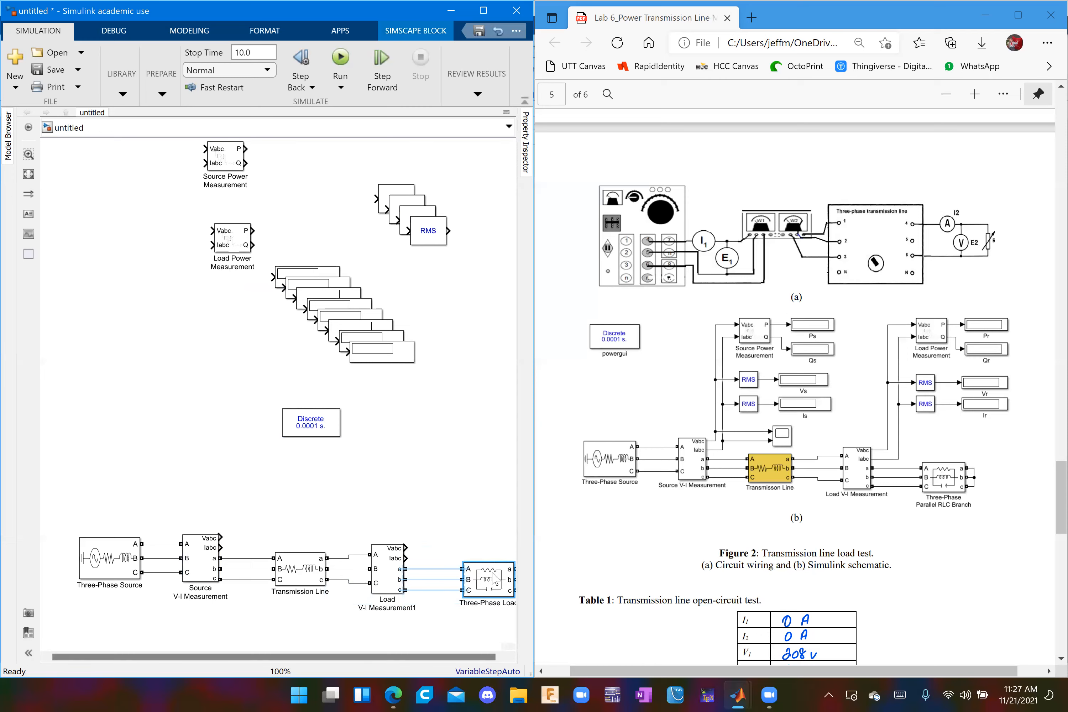
pyautogui.click(404, 639)
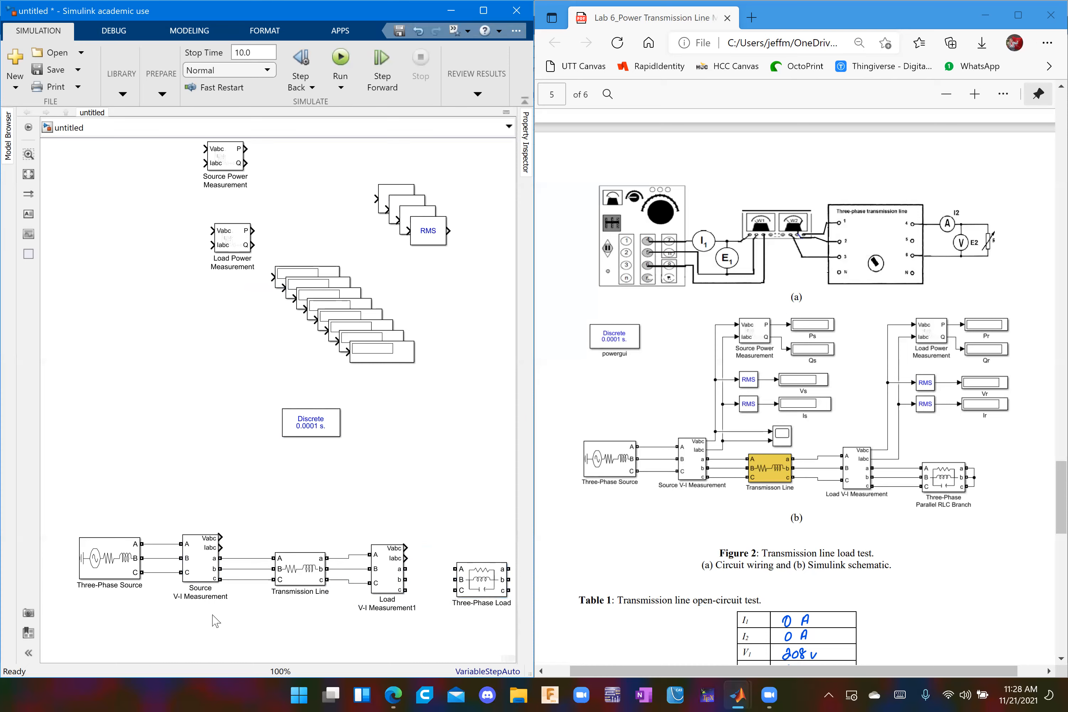
pyautogui.hscroll(2, 333, 509)
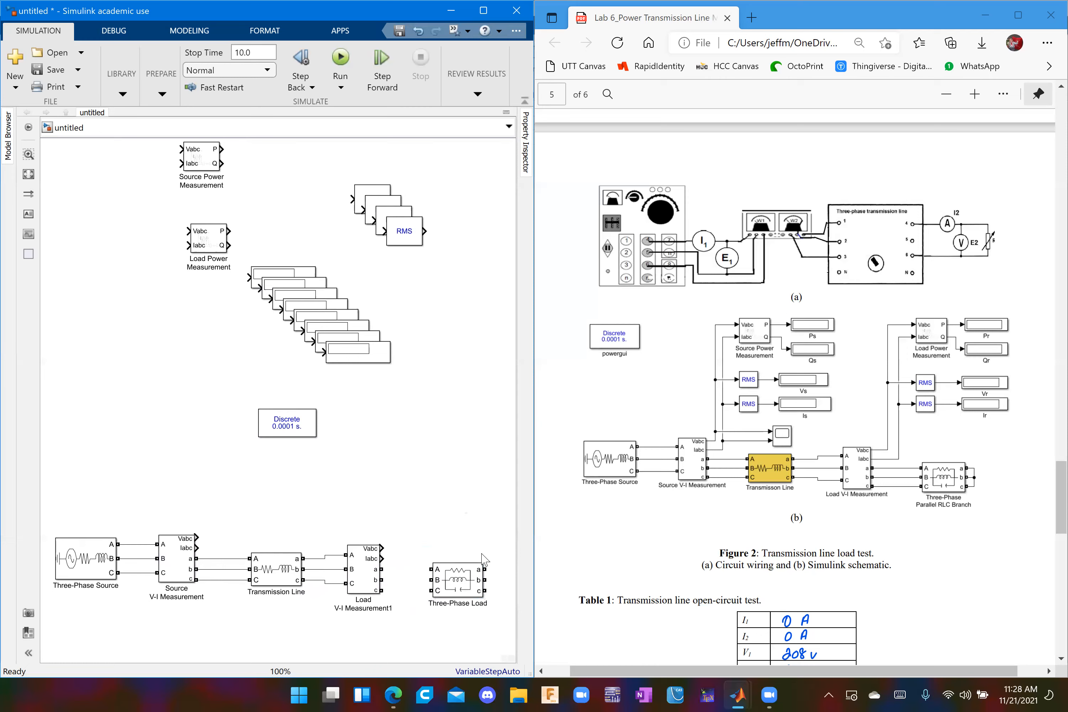
pyautogui.moveTo(485, 569); pyautogui.dragTo(491, 581)
# Move the powergui block above the Three-Phase Source and the Source Power Measurement block beside powergui.
pyautogui.moveTo(303, 439); pyautogui.dragTo(111, 456)
pyautogui.click(136, 394)
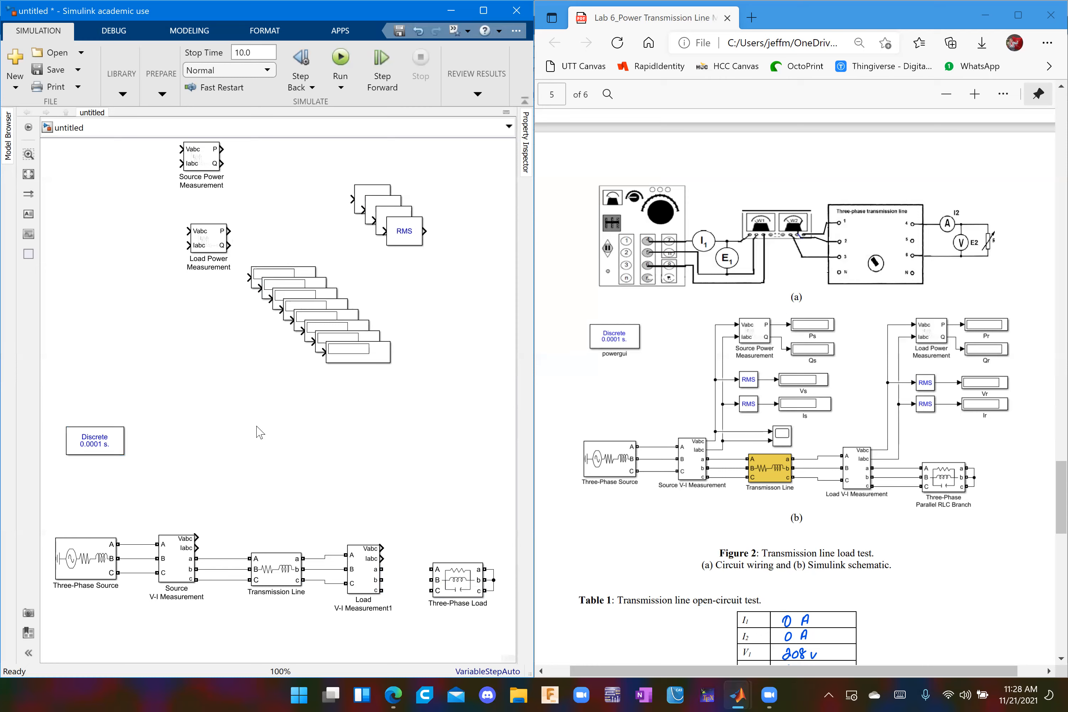
pyautogui.scroll(1, 240, 379)
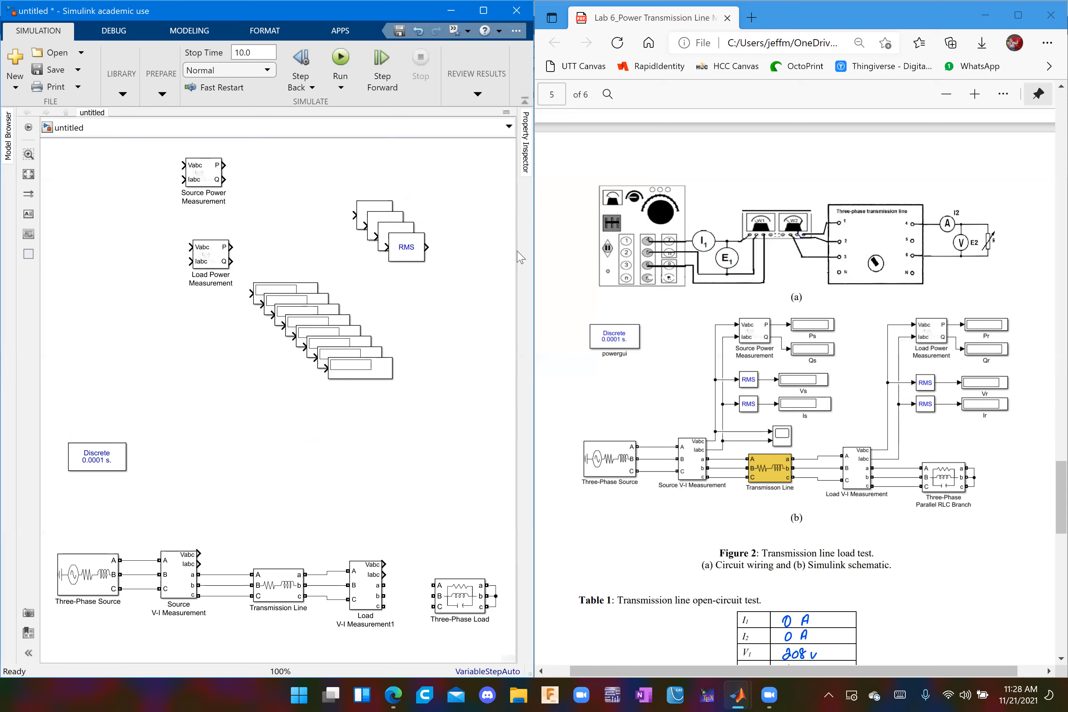
pyautogui.moveTo(204, 175); pyautogui.dragTo(248, 449)
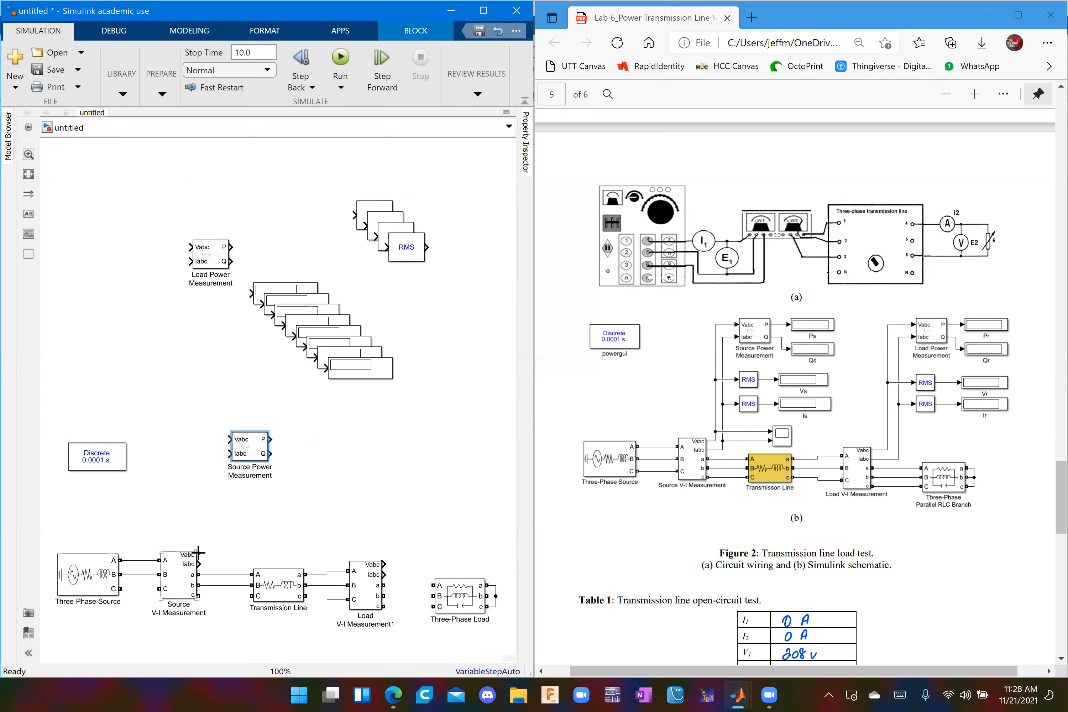
# Connect the Source V-I Measurement's Vabc and Iabc outputs to the Source Power Measurement inputs, and reposition the Iabc line so the two do not cross.
pyautogui.moveTo(198, 553); pyautogui.dragTo(229, 440)
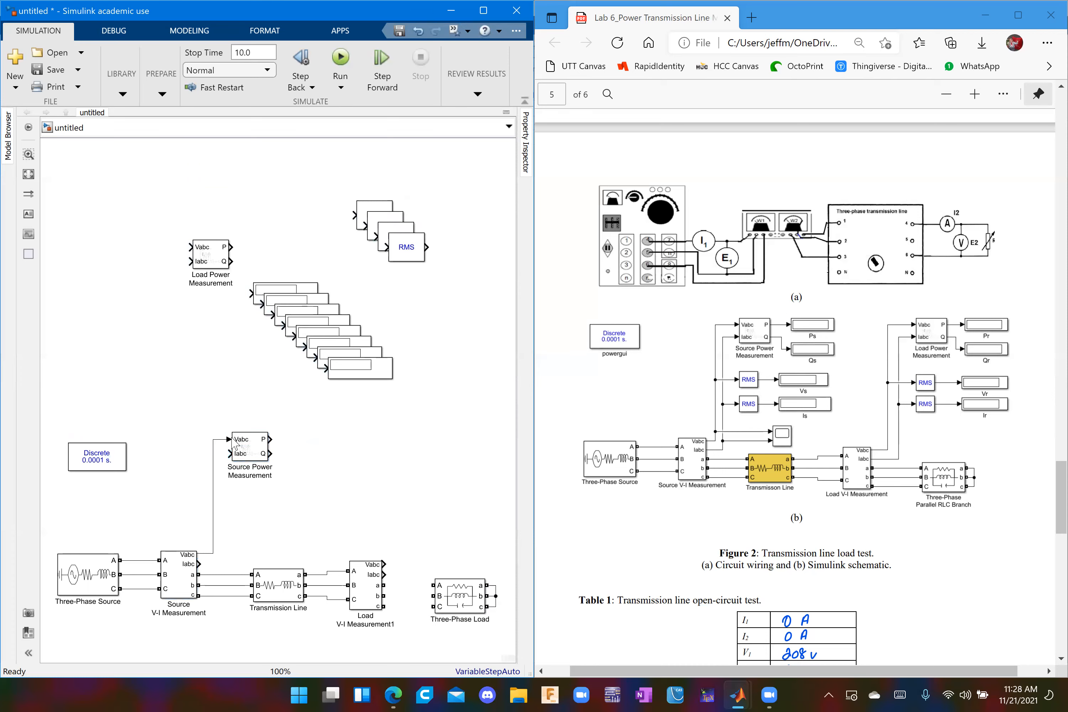
pyautogui.moveTo(201, 566); pyautogui.dragTo(261, 446)
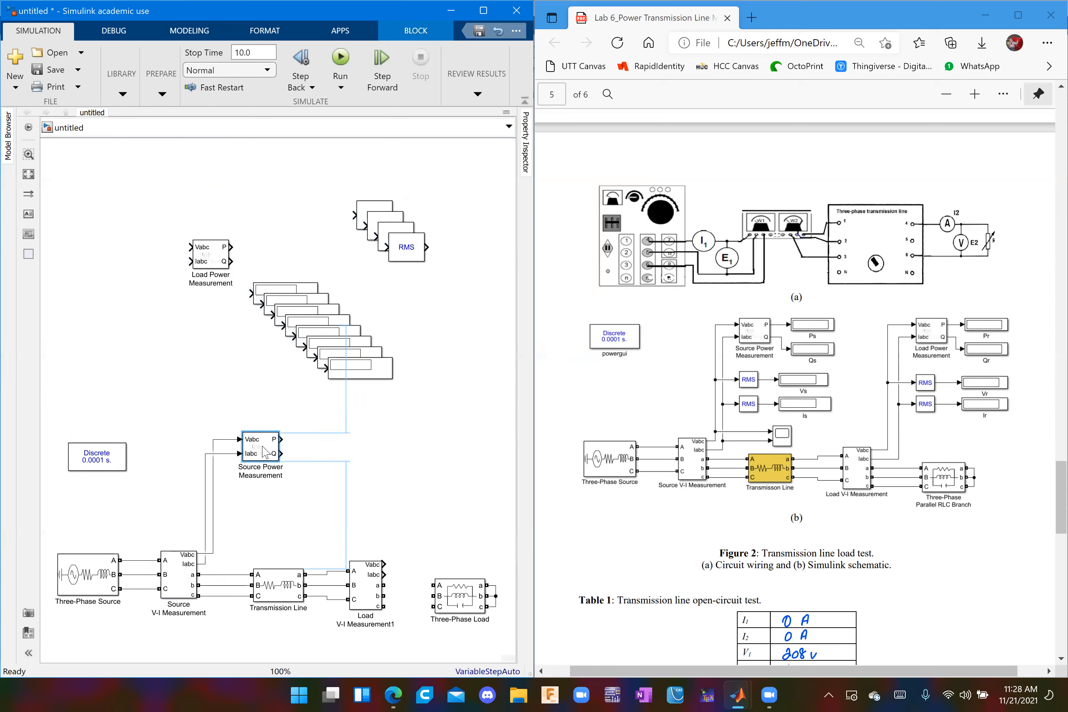
pyautogui.click(195, 487)
pyautogui.click(208, 497)
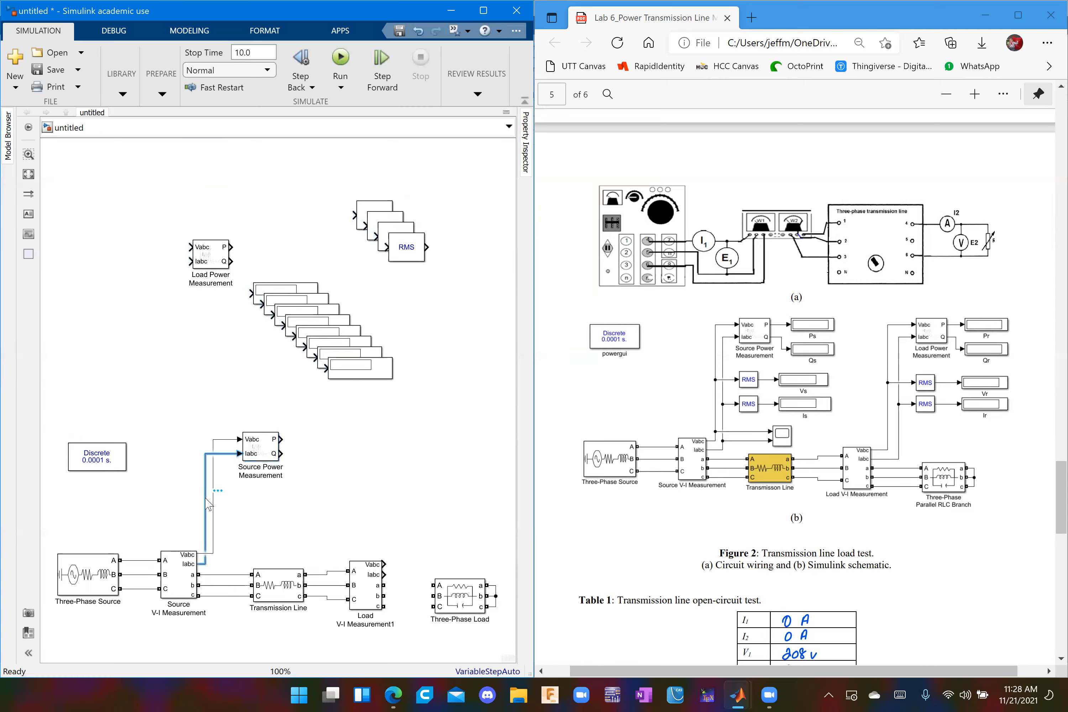
pyautogui.moveTo(207, 509); pyautogui.dragTo(226, 509)
pyautogui.click(284, 513)
# Place two Display blocks one above the other beside the Source Power Measurement's P and Q outputs.
pyautogui.click(363, 375)
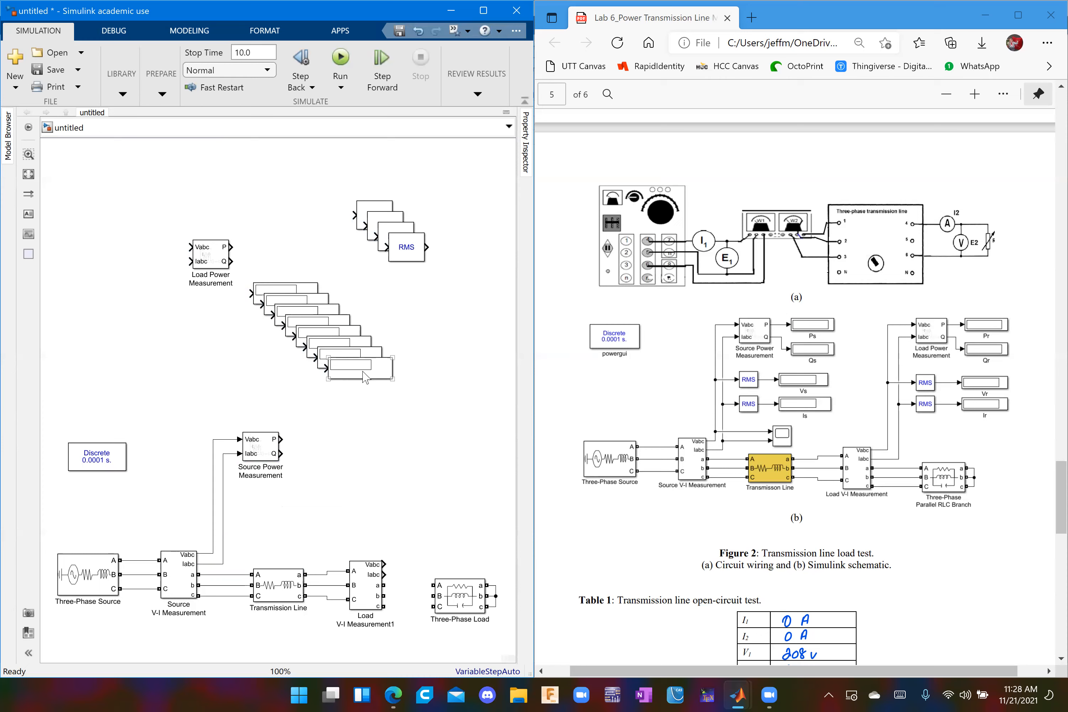
pyautogui.moveTo(360, 367); pyautogui.dragTo(355, 421)
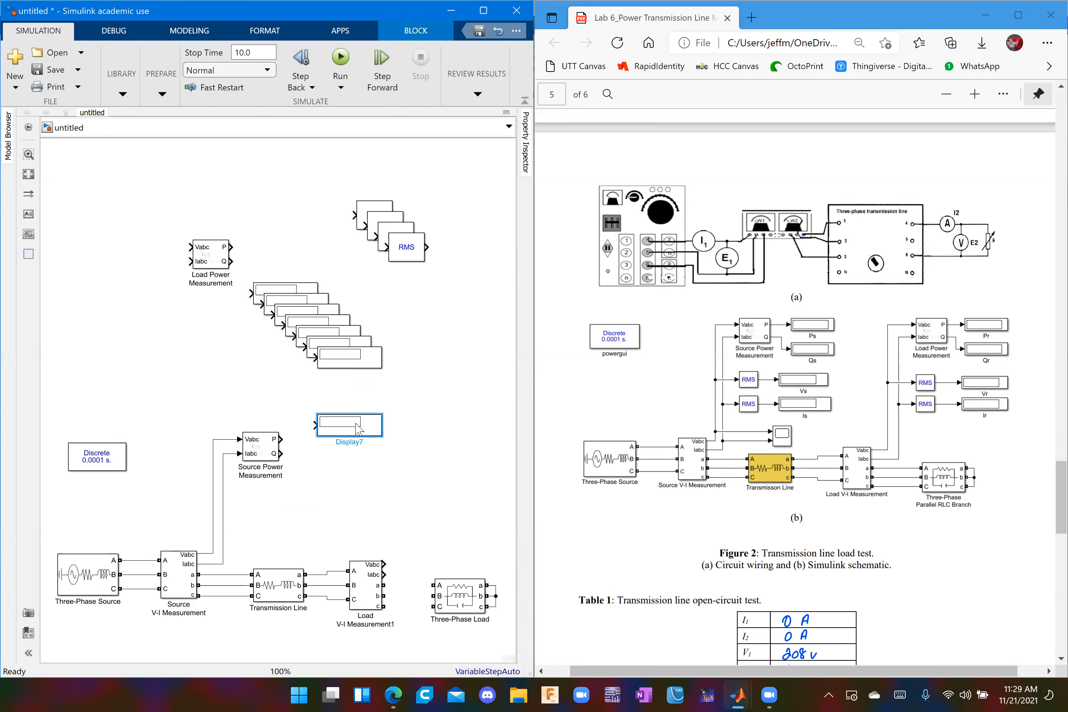
pyautogui.moveTo(358, 363); pyautogui.dragTo(357, 473)
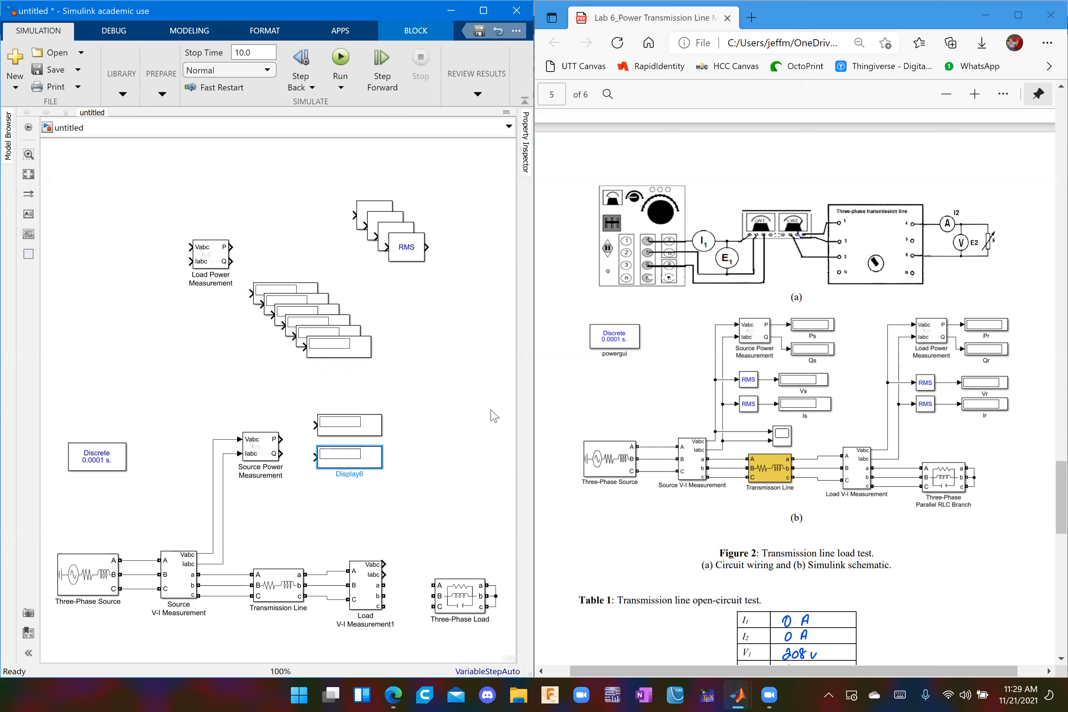
# Shrink the upper of the two Display blocks beside the Source Power Measurement block.
pyautogui.click(445, 404)
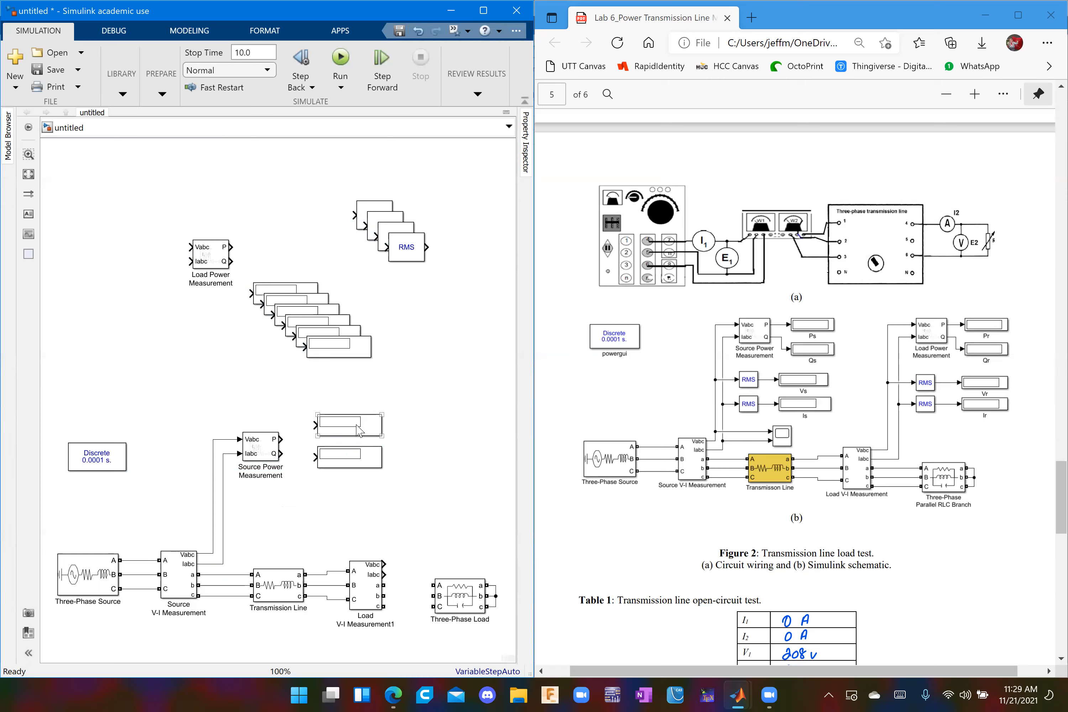
pyautogui.moveTo(382, 436); pyautogui.dragTo(361, 428)
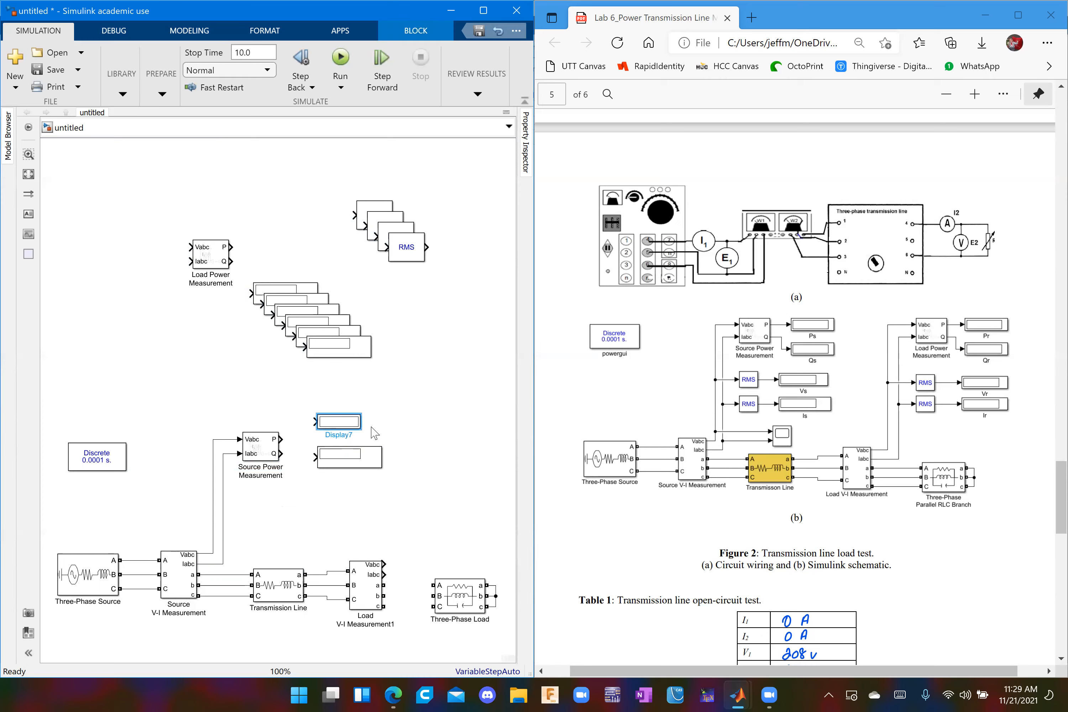
pyautogui.click(425, 408)
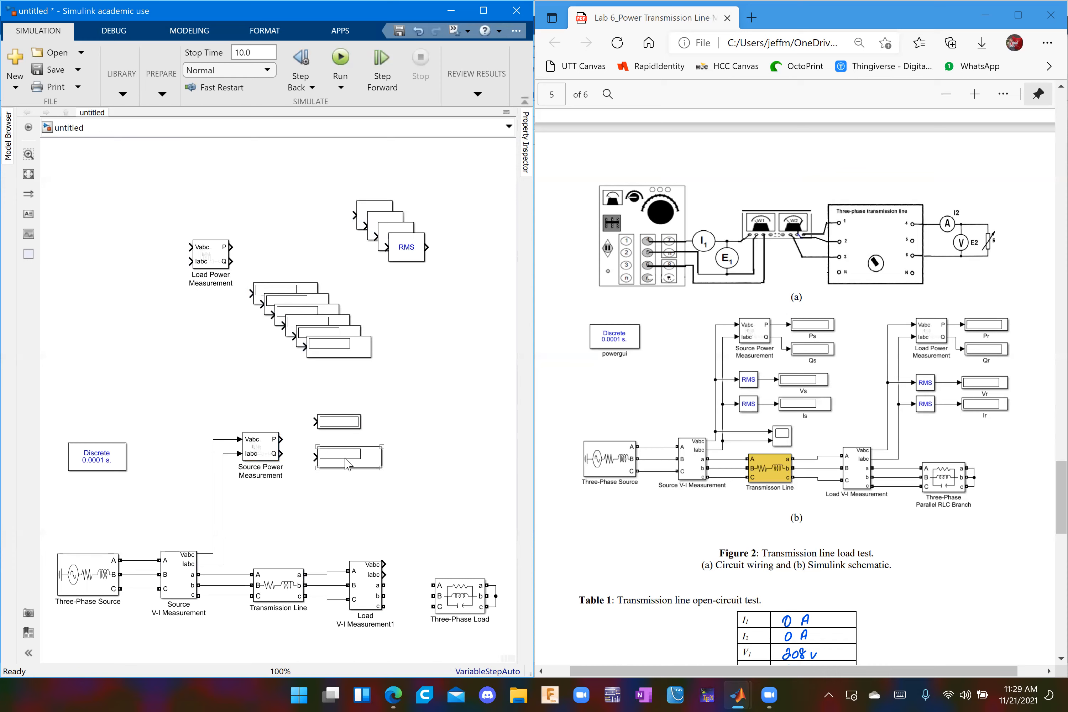
# Delete the stack of full-size Display blocks and the full-size one below the shrunken Display.
pyautogui.click(370, 466)
pyautogui.moveTo(363, 368); pyautogui.dragTo(282, 277)
pyautogui.press('Delete')
pyautogui.click(347, 463)
pyautogui.press('Delete')
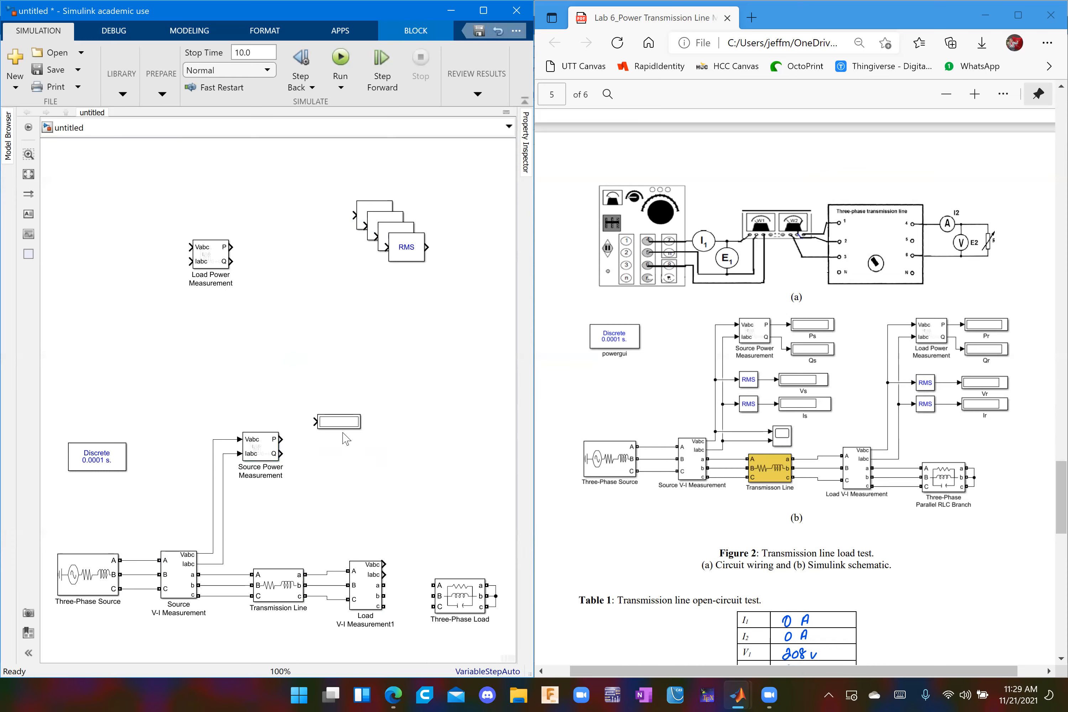
# Make seven copies of the small Display block and move the whole stack up beside the Load Power Measurement block.
pyautogui.moveTo(338, 421); pyautogui.dragTo(317, 346)
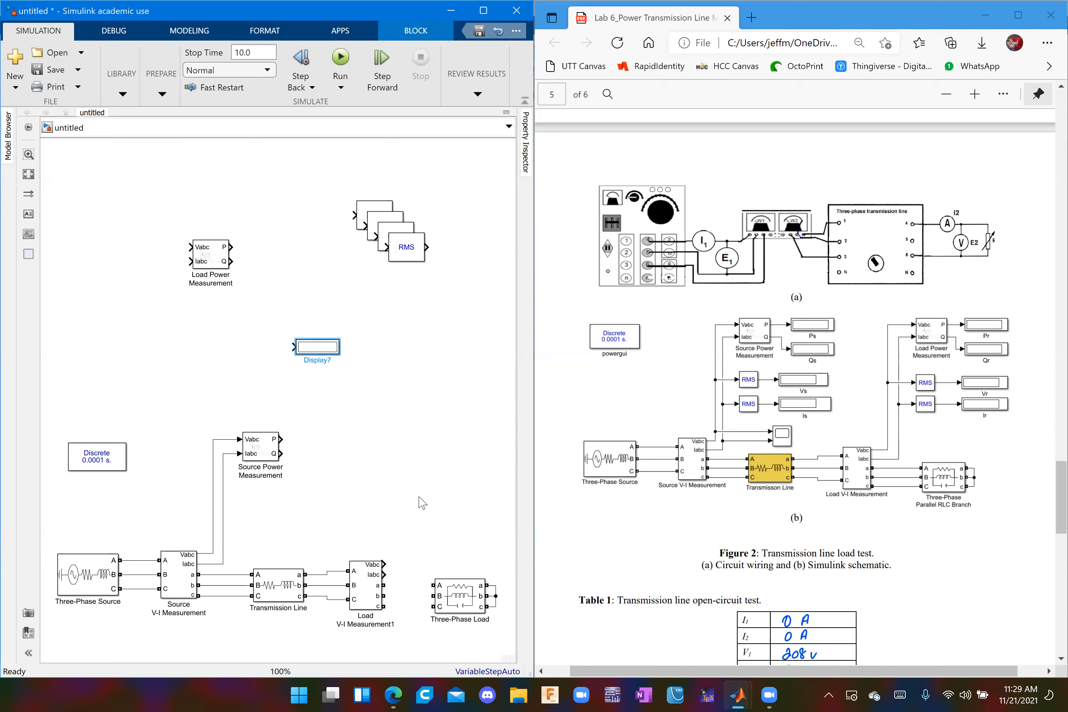
pyautogui.hotkey('ctrl', 'v')
pyautogui.hotkey('ctrl', 'v')
pyautogui.hotkey('ctrl', 'v')
pyautogui.hotkey('ctrl', 'v')
pyautogui.hotkey('ctrl', 'v')
pyautogui.hotkey('ctrl', 'v')
pyautogui.hotkey('ctrl', 'v')
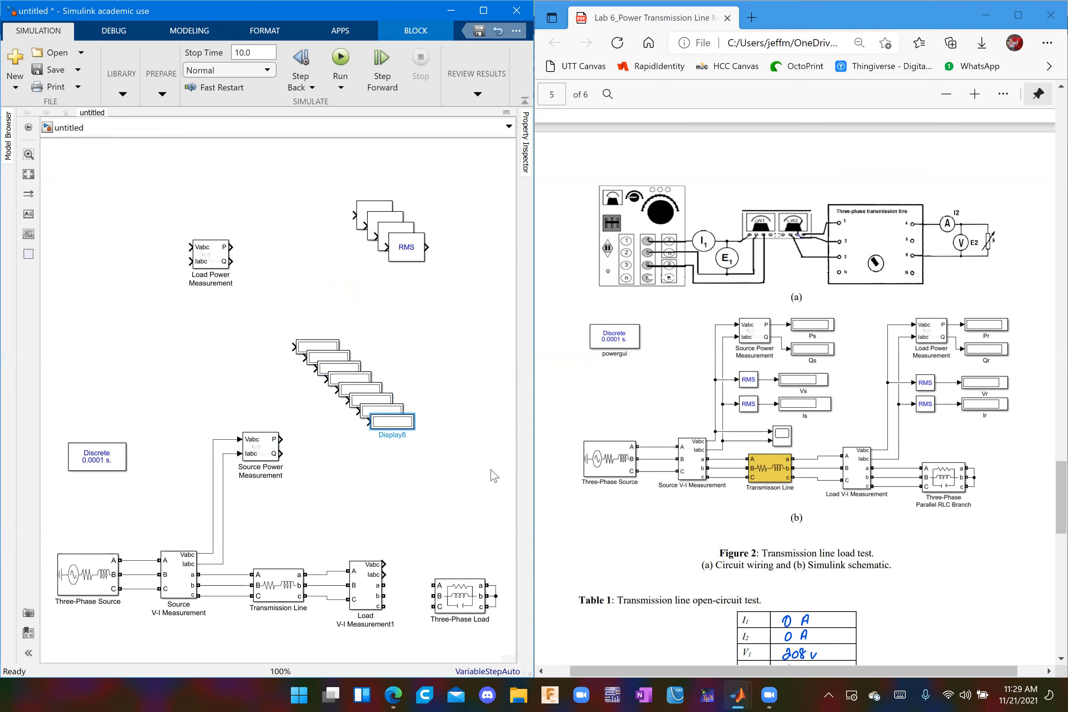
pyautogui.moveTo(429, 453); pyautogui.dragTo(318, 303)
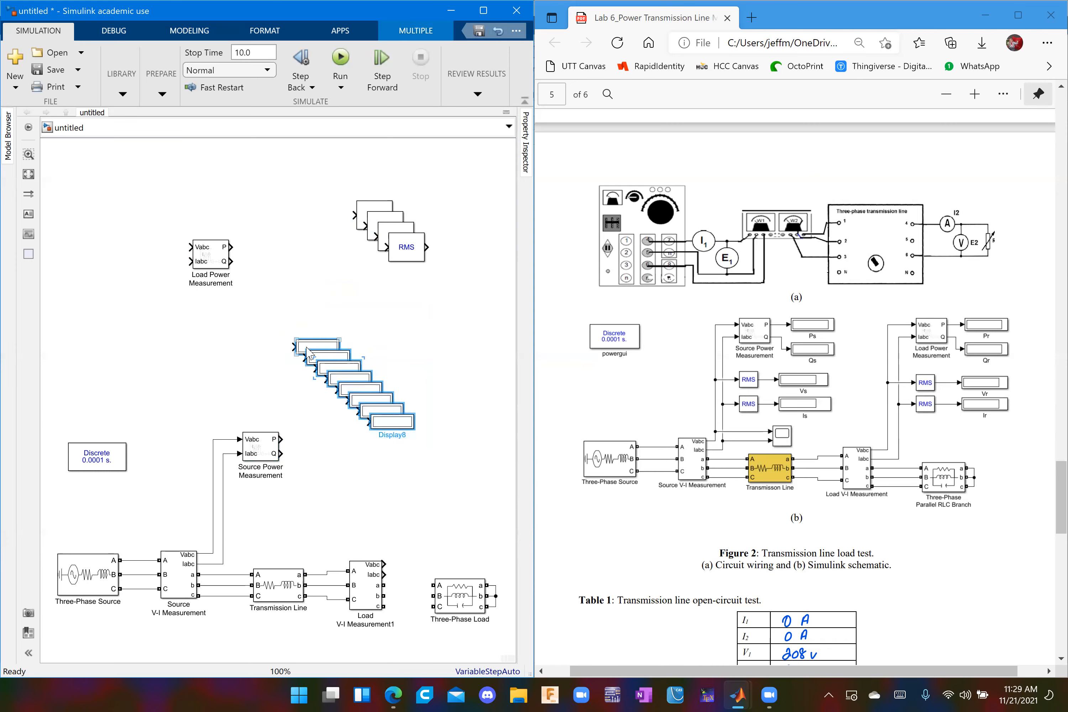
pyautogui.moveTo(308, 354); pyautogui.dragTo(287, 286)
# Place two small Display blocks beside the Source Power Measurement and connect them to its P and Q outputs.
pyautogui.click(277, 344)
pyautogui.moveTo(370, 354); pyautogui.dragTo(338, 435)
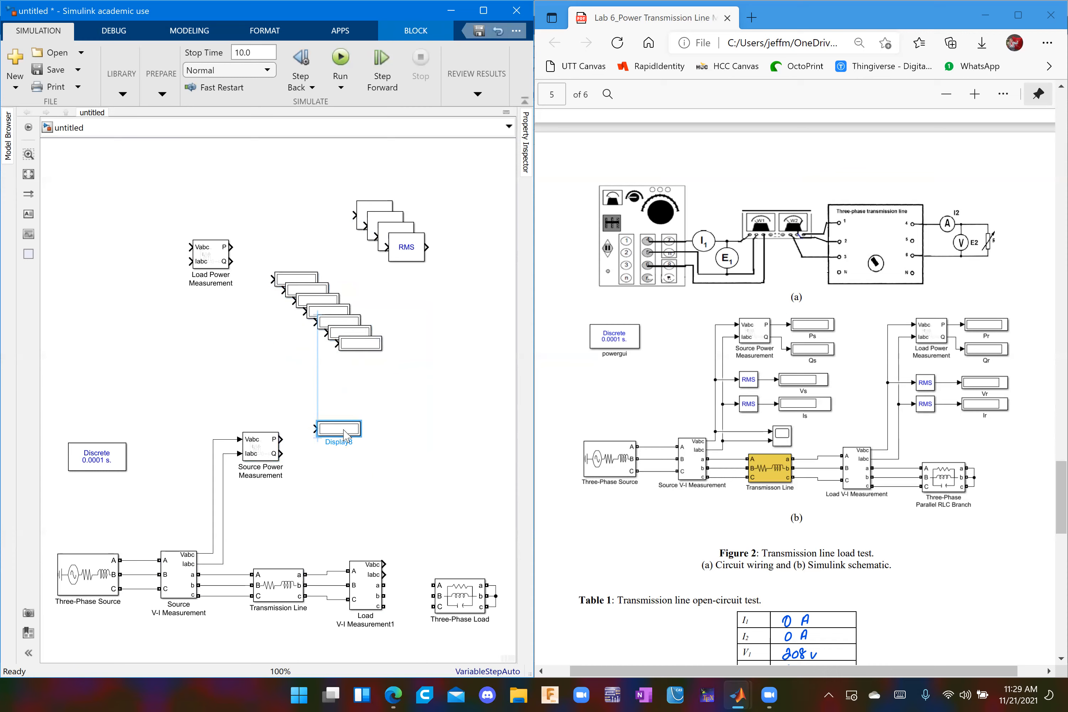
pyautogui.moveTo(352, 342); pyautogui.dragTo(281, 454)
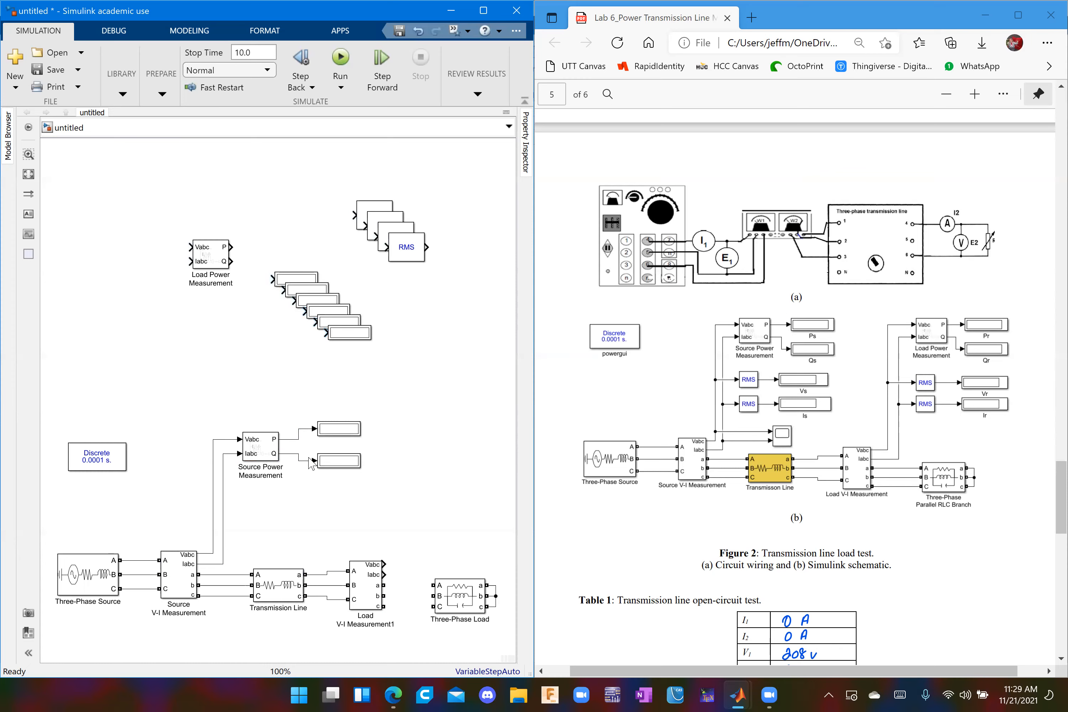
# Show the block name of the Source Power Measurement's P output Display and rename it Ps.
pyautogui.click(342, 433)
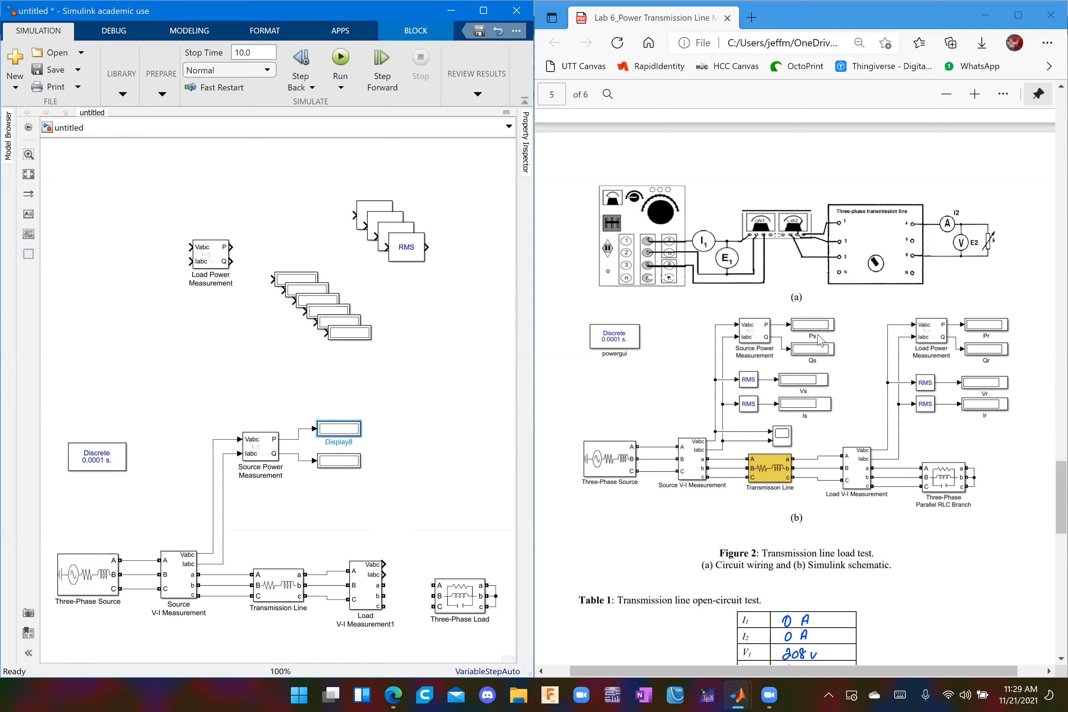
pyautogui.click(339, 432)
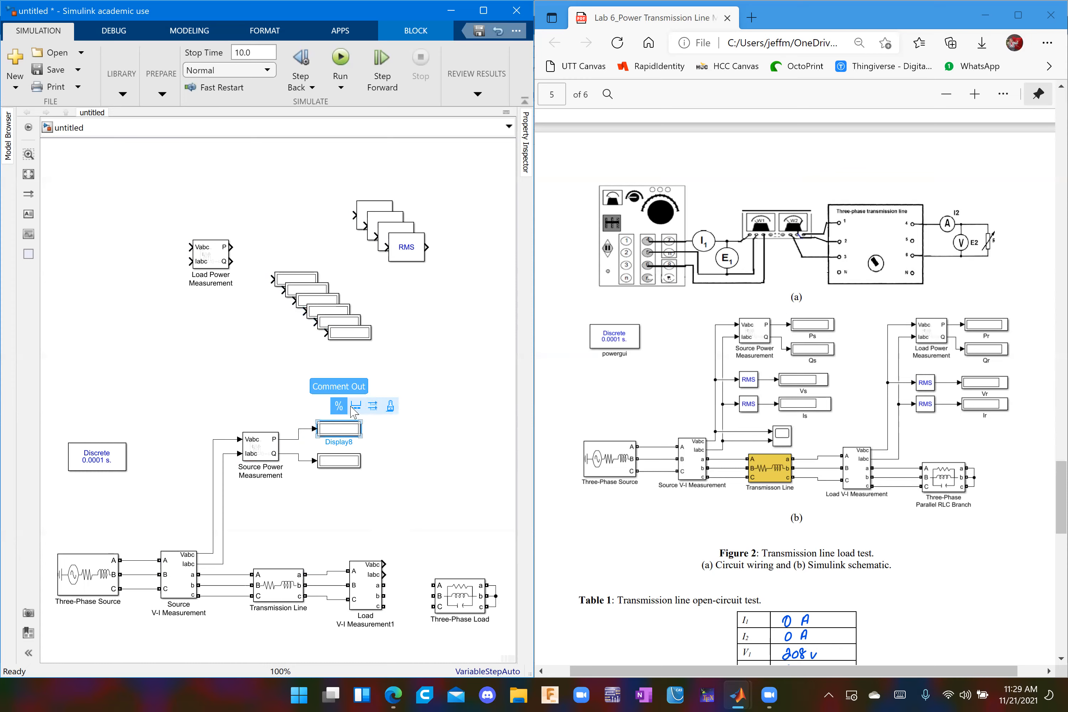
pyautogui.click(351, 407)
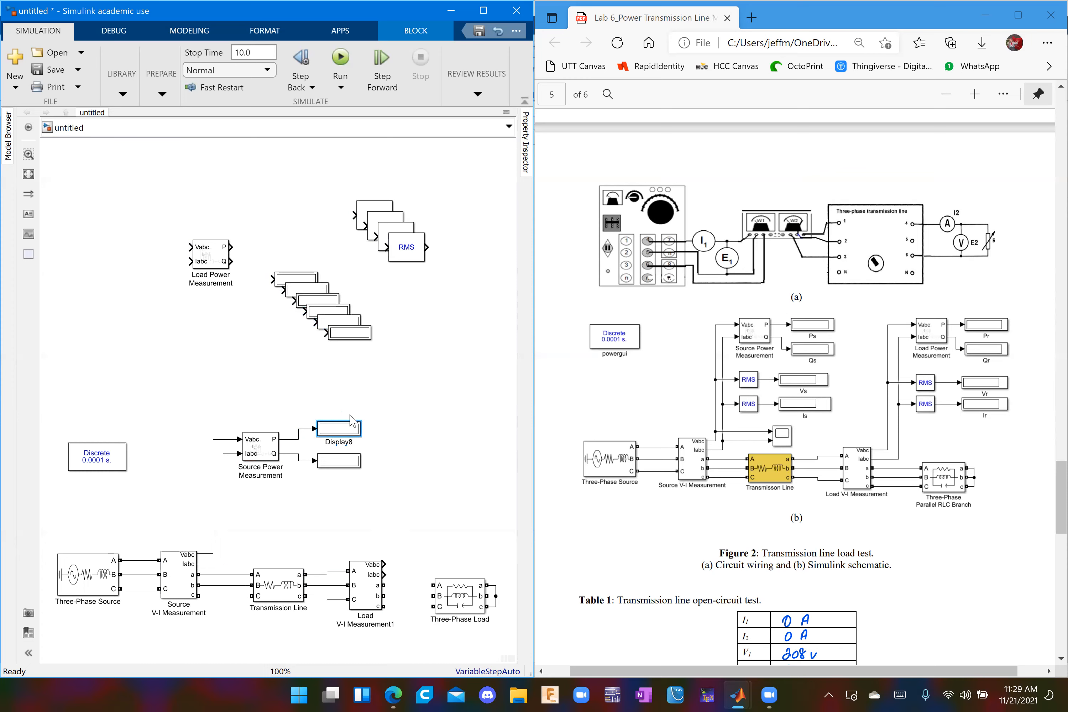
pyautogui.click(353, 442)
pyautogui.press('BackSpace')
pyautogui.press('BackSpace')
pyautogui.press('BackSpace')
pyautogui.press('BackSpace')
pyautogui.press('BackSpace')
pyautogui.click(384, 458)
# Show the block name of the Source Power Measurement's Q output Display and rename it Qs.
pyautogui.click(342, 465)
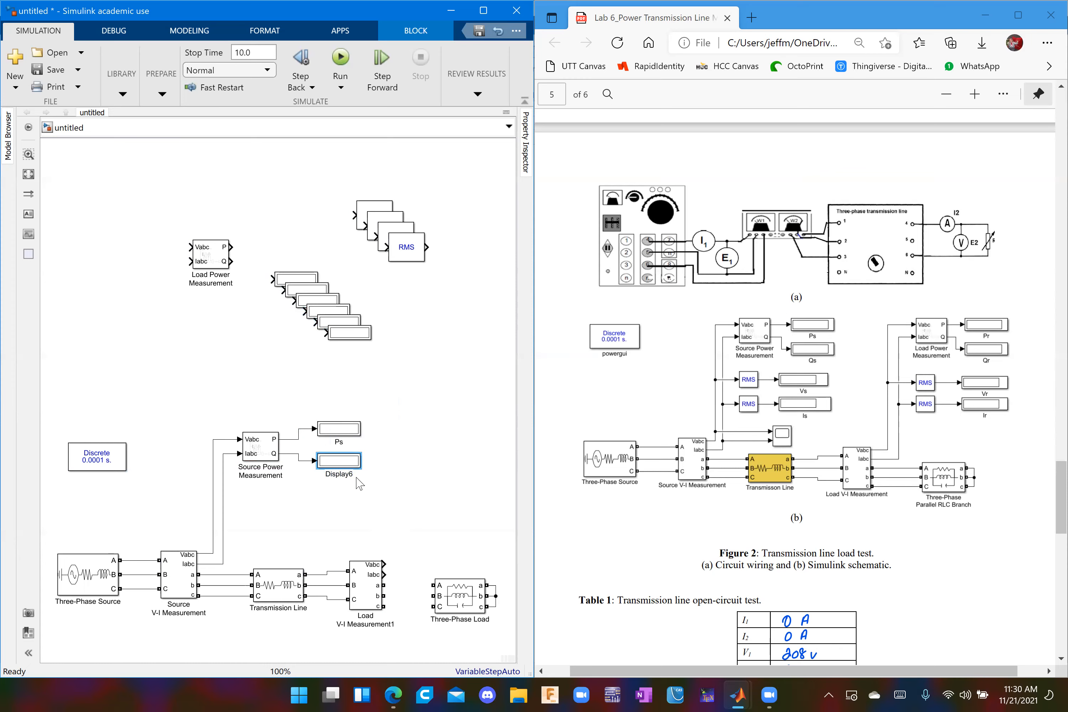
pyautogui.press('BackSpace')
pyautogui.press('BackSpace')
pyautogui.click(409, 435)
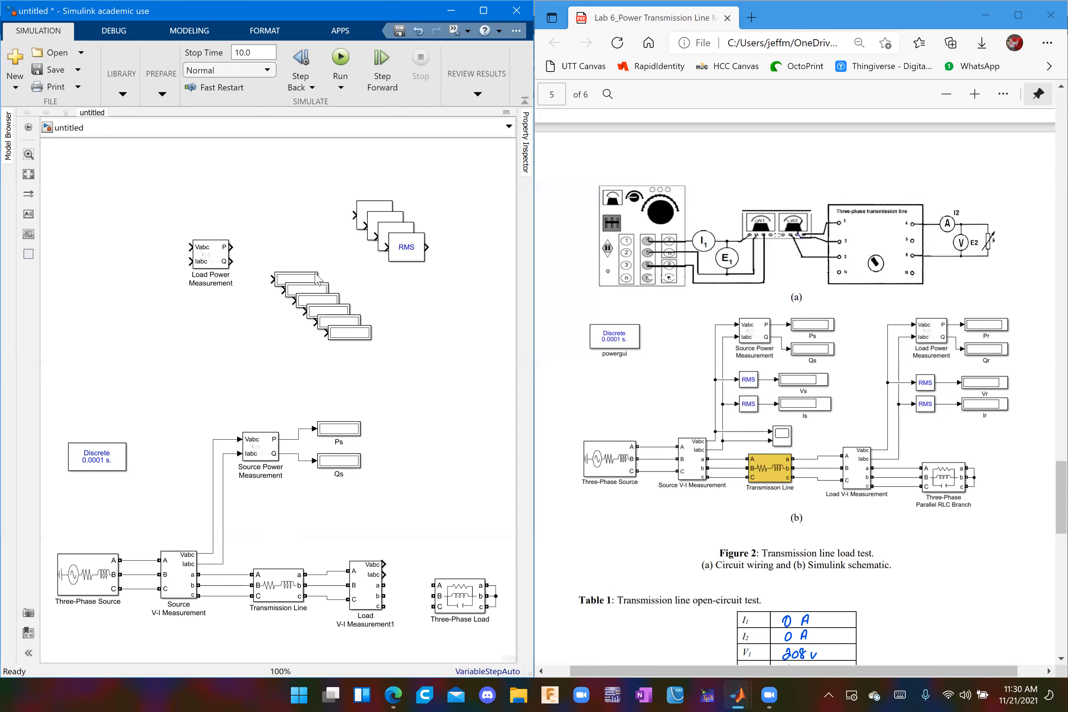
# Place a shrunken RMS block below the Source Power Measurement and delete the remaining full-size RMS blocks.
pyautogui.moveTo(416, 256); pyautogui.dragTo(265, 509)
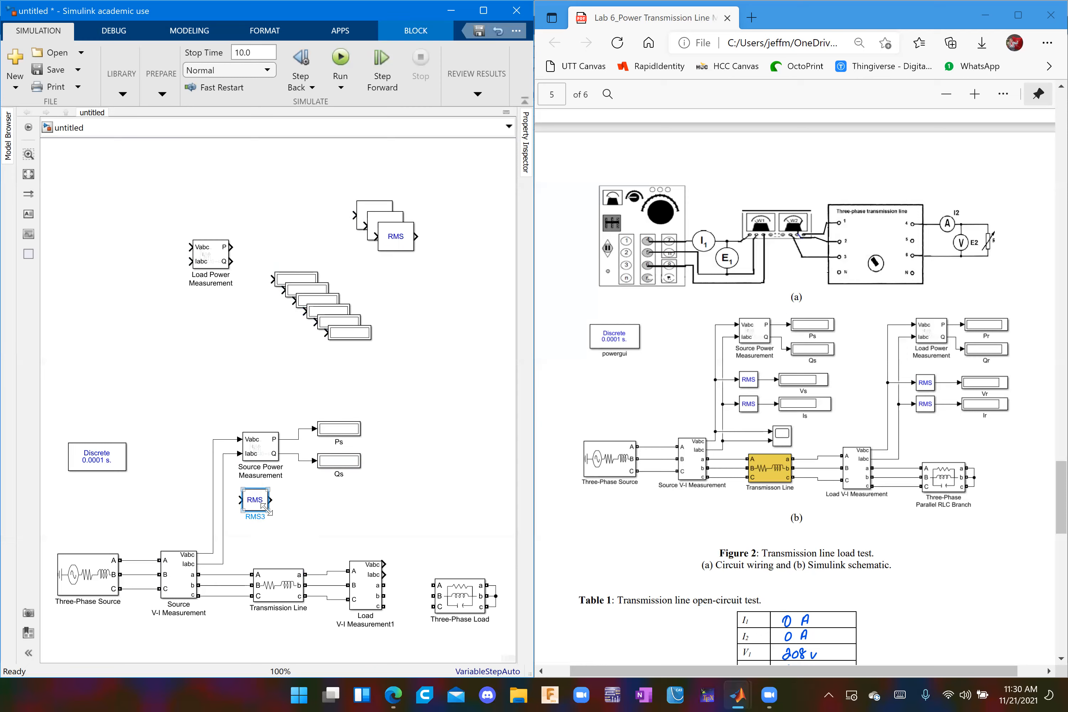
pyautogui.moveTo(367, 186); pyautogui.dragTo(423, 258)
pyautogui.press('Delete')
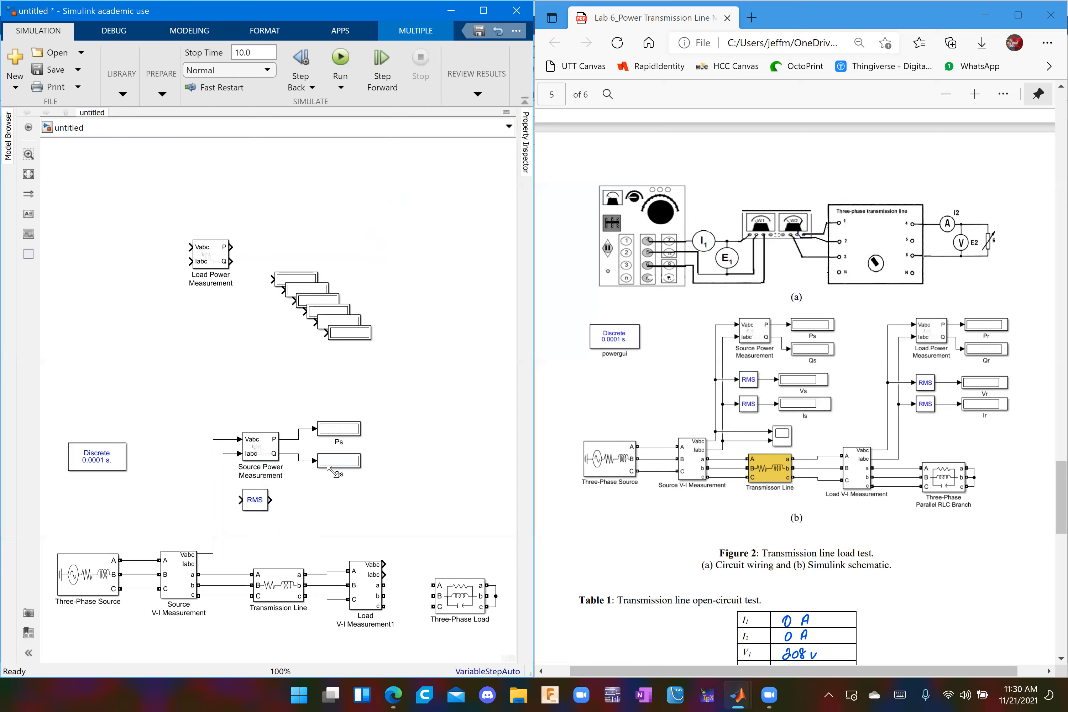
# Make three copies of the small RMS block, placing one directly below the original and setting two aside above the load section.
pyautogui.click(255, 500)
pyautogui.hotkey('ctrl', 'c')
pyautogui.hotkey('ctrl', 'v')
pyautogui.hotkey('ctrl', 'v')
pyautogui.hotkey('ctrl', 'v')
pyautogui.moveTo(295, 531); pyautogui.dragTo(434, 347)
pyautogui.moveTo(281, 527); pyautogui.dragTo(433, 392)
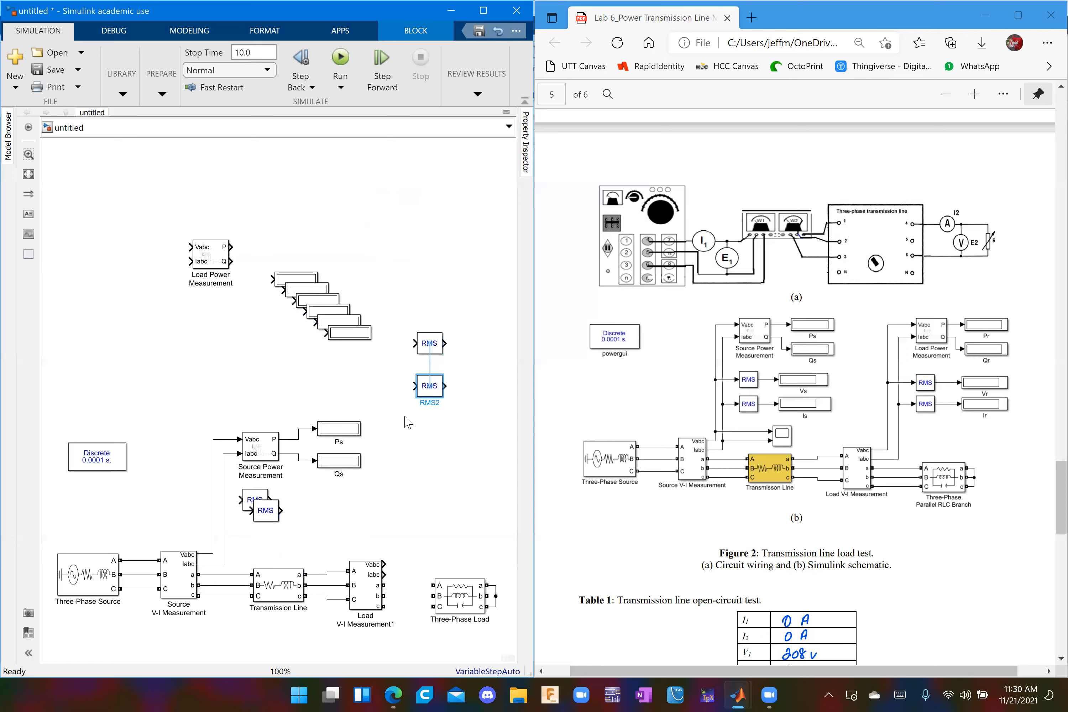
pyautogui.moveTo(270, 515); pyautogui.dragTo(259, 532)
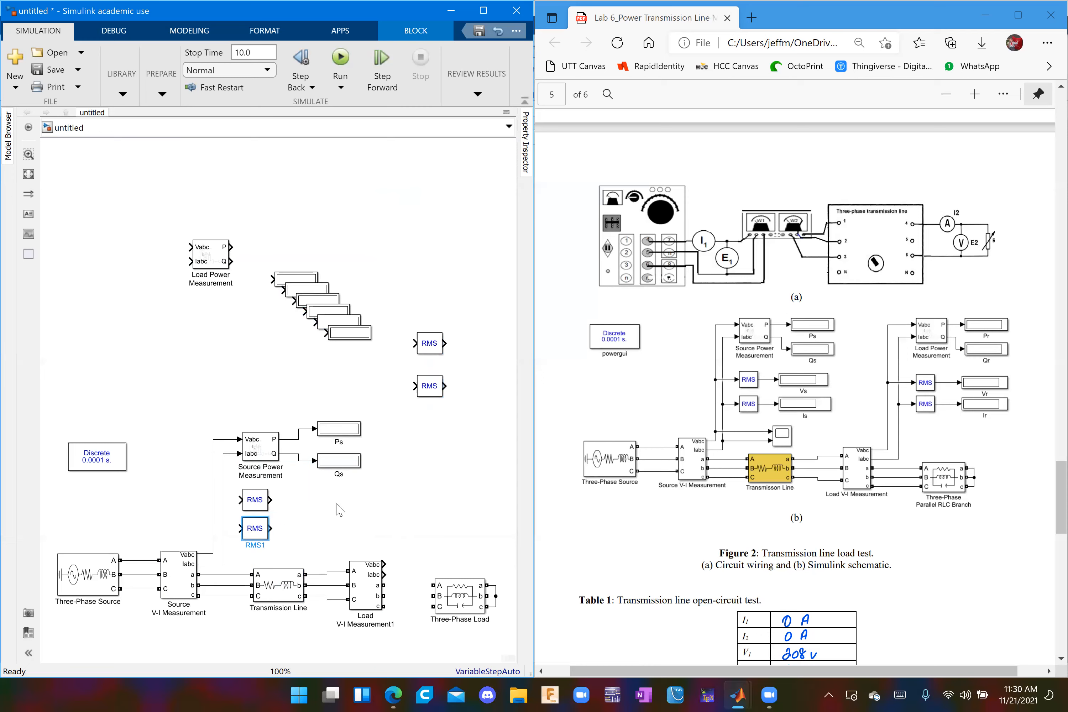
pyautogui.click(305, 512)
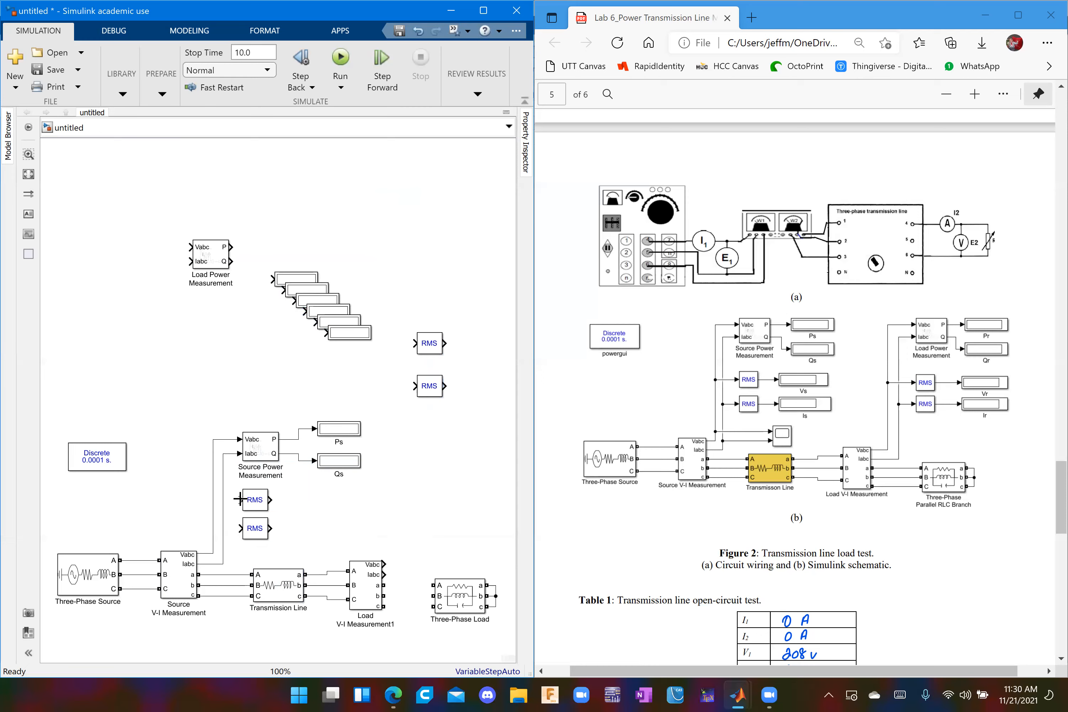
# Connect the upper source RMS block's input to the Vabc line and the lower one's input to the Iabc line.
pyautogui.moveTo(215, 500); pyautogui.dragTo(270, 528)
pyautogui.hotkey('ctrl', 'z')
pyautogui.moveTo(240, 529); pyautogui.dragTo(223, 528)
pyautogui.click(258, 502)
# Place two small Display blocks beside the source RMS blocks and connect each to its RMS output.
pyautogui.moveTo(349, 333); pyautogui.dragTo(339, 500)
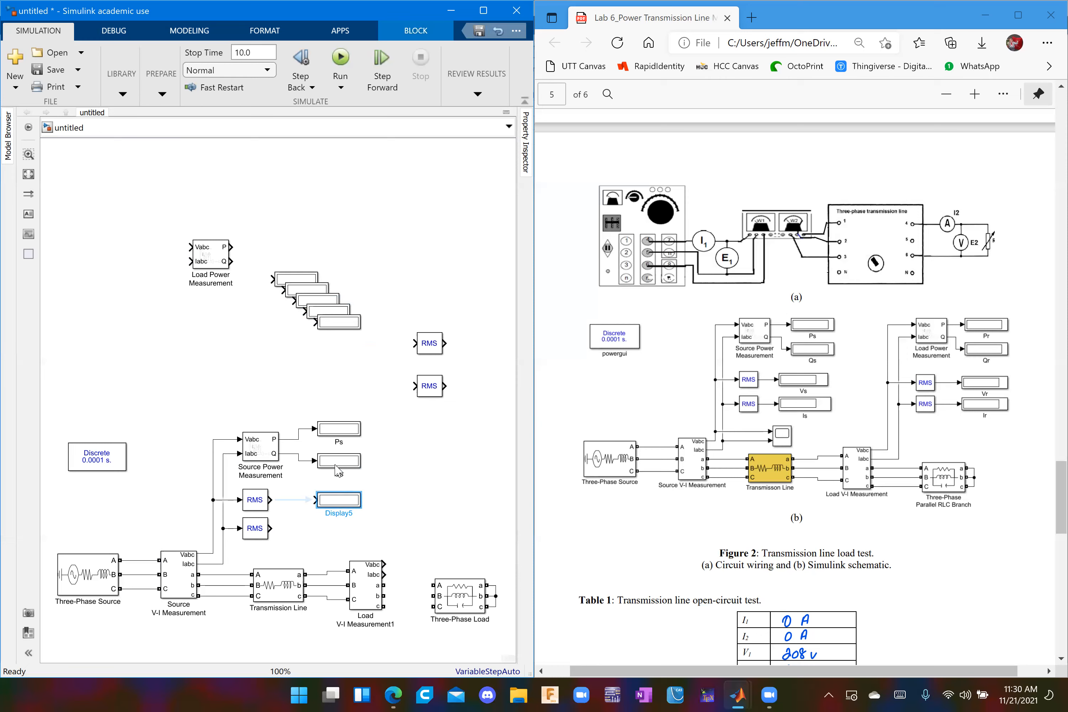
pyautogui.moveTo(330, 323); pyautogui.dragTo(330, 530)
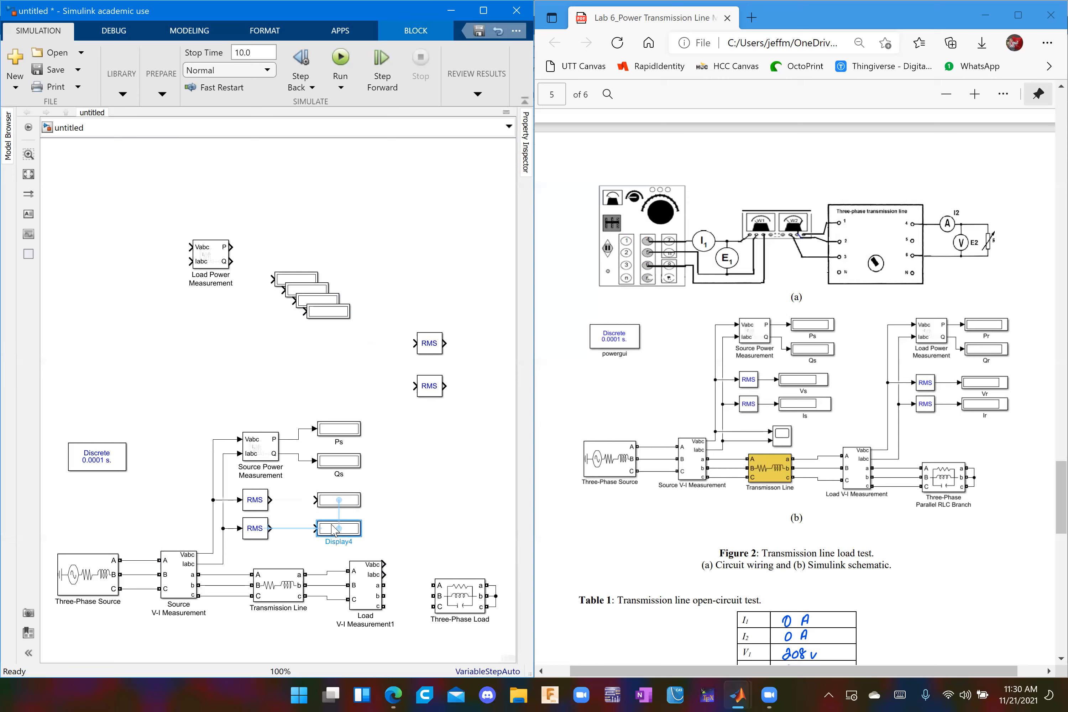
pyautogui.click(425, 499)
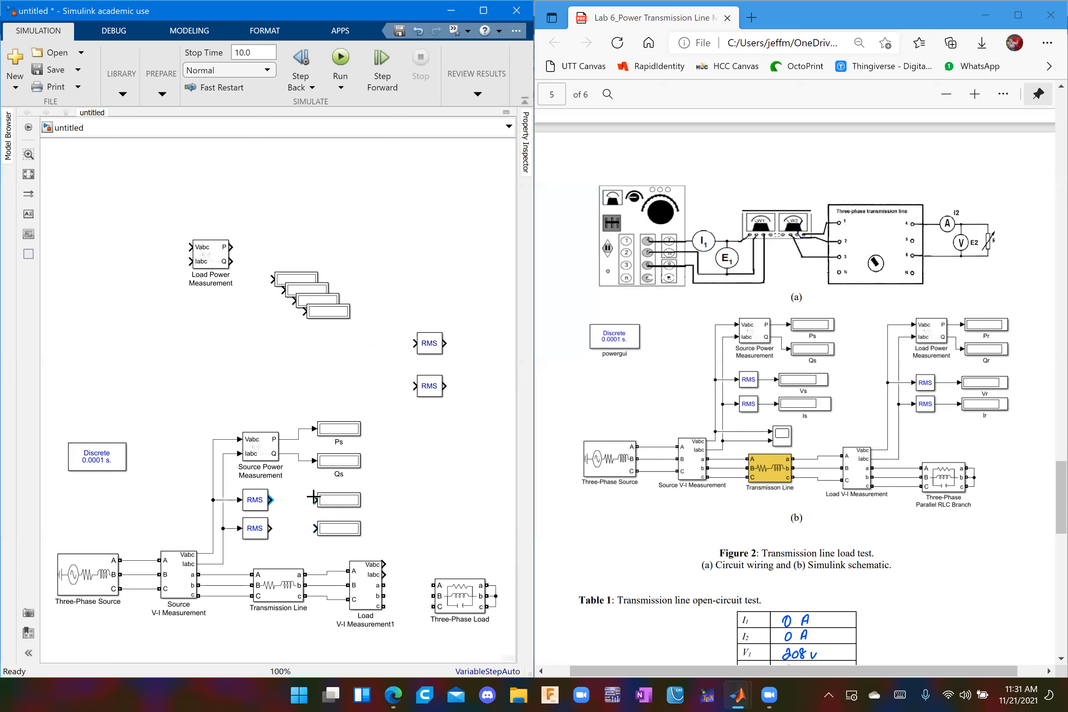
pyautogui.click(301, 504)
pyautogui.moveTo(271, 528); pyautogui.dragTo(316, 529)
# Show the names of the two source RMS Display blocks and rename them Vs for voltage and Is for current.
pyautogui.click(347, 500)
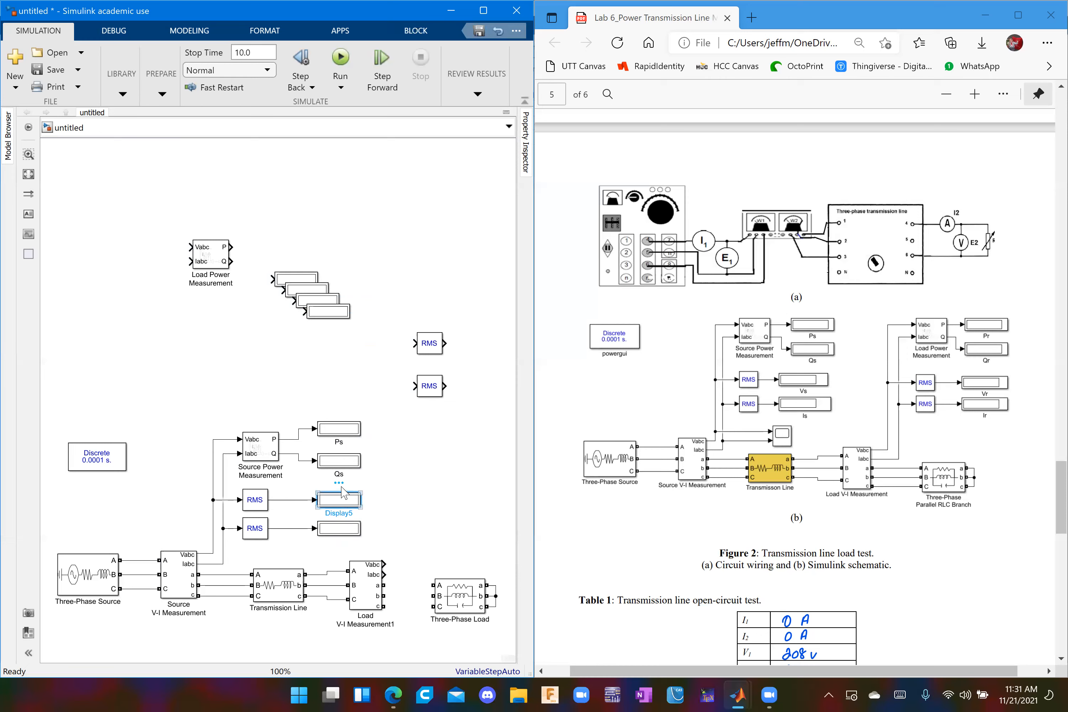
pyautogui.doubleClick(349, 513)
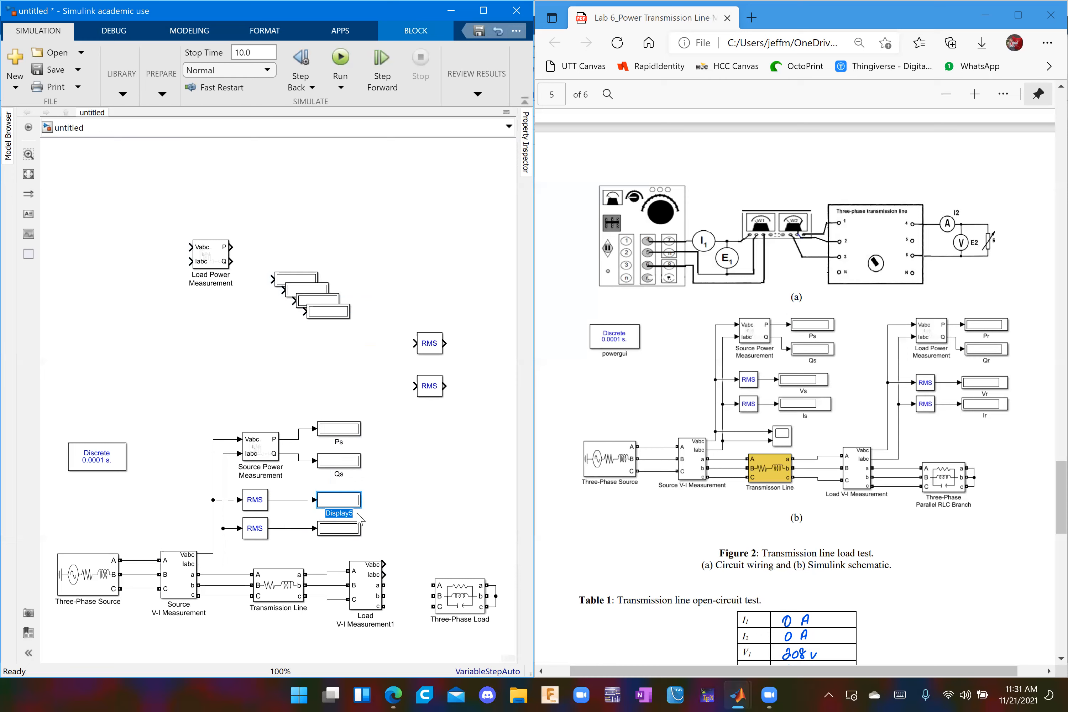
pyautogui.write('Vs')
pyautogui.click(348, 532)
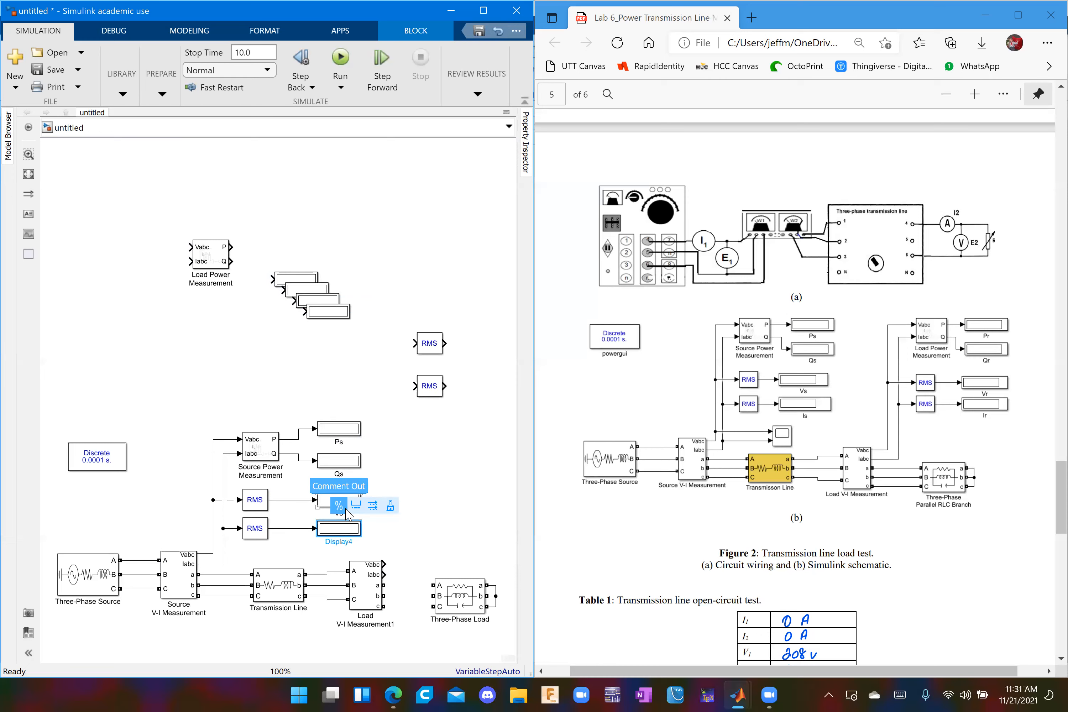
pyautogui.click(355, 507)
pyautogui.doubleClick(352, 545)
pyautogui.press('BackSpace')
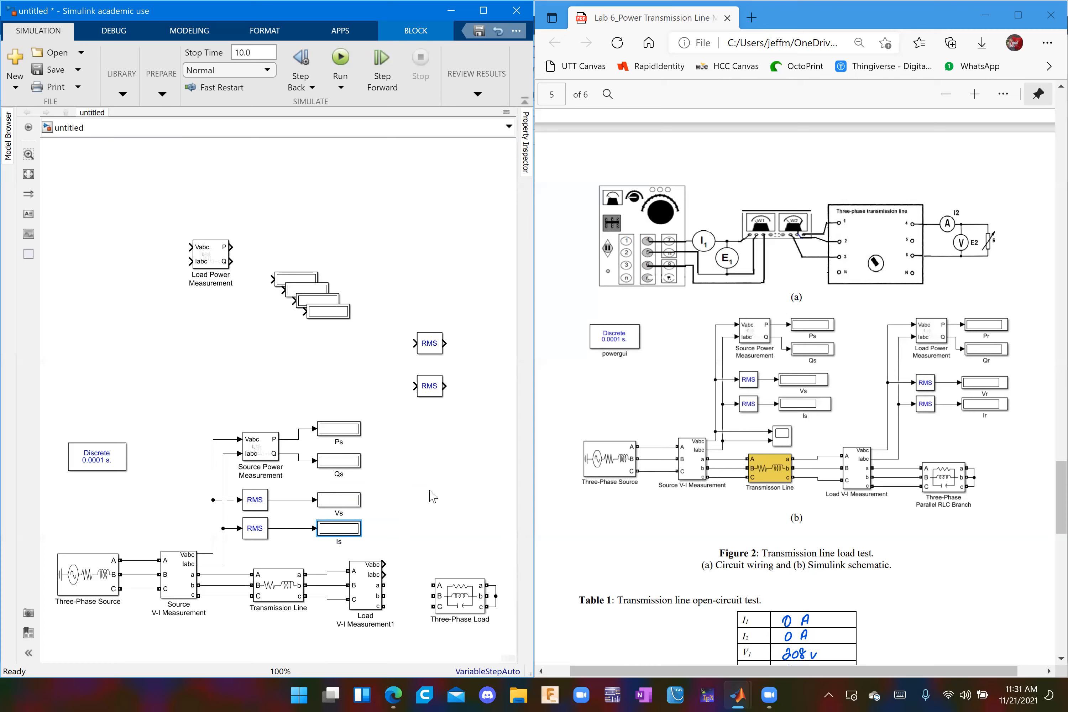
# Move the Load Power Measurement block above the Three-Phase Load, level with the Source Power Measurement.
pyautogui.moveTo(419, 490); pyautogui.dragTo(412, 369)
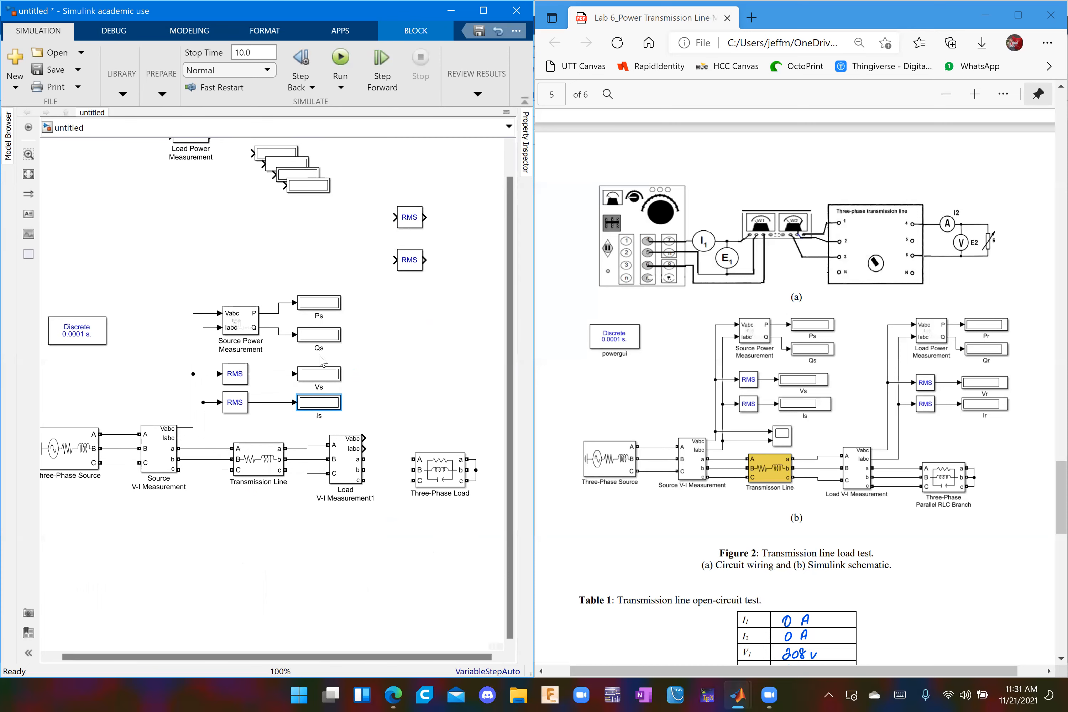
pyautogui.click(442, 375)
pyautogui.moveTo(432, 359); pyautogui.dragTo(295, 447)
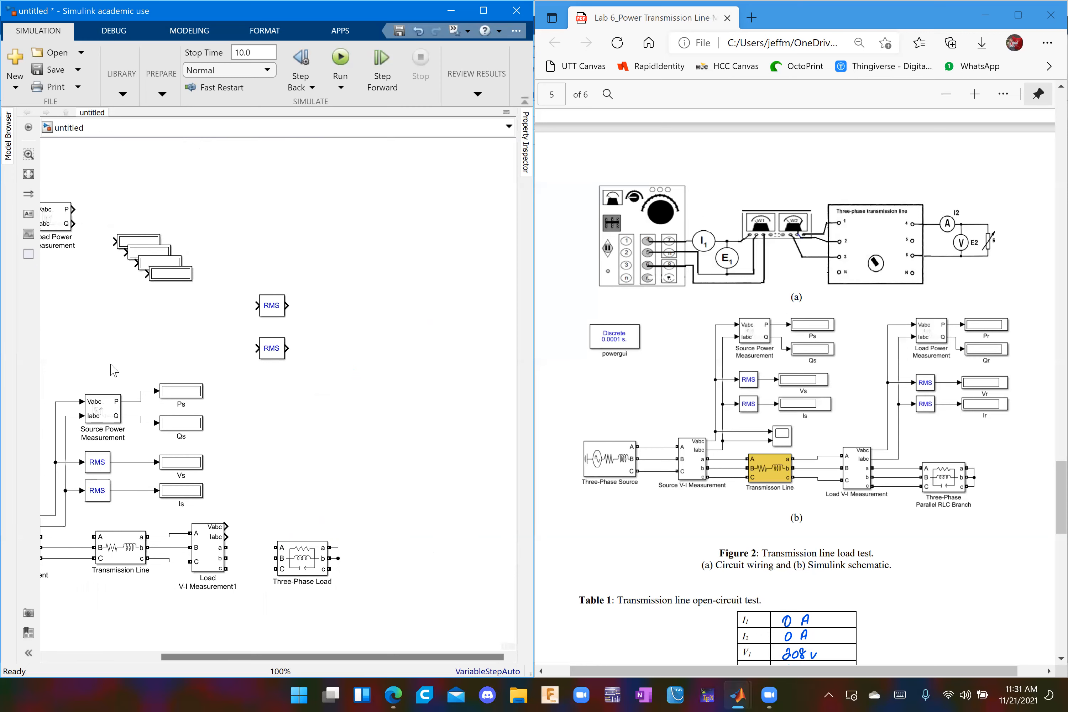
pyautogui.moveTo(102, 357); pyautogui.dragTo(184, 504)
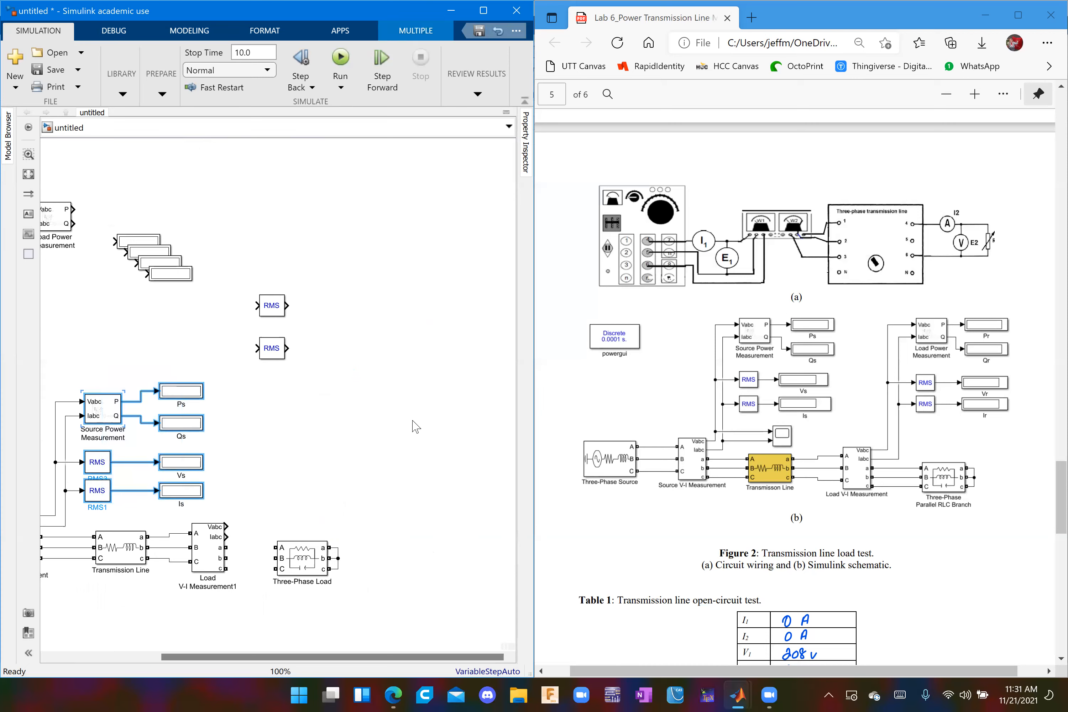
pyautogui.click(399, 392)
pyautogui.moveTo(53, 215); pyautogui.dragTo(286, 409)
pyautogui.click(411, 502)
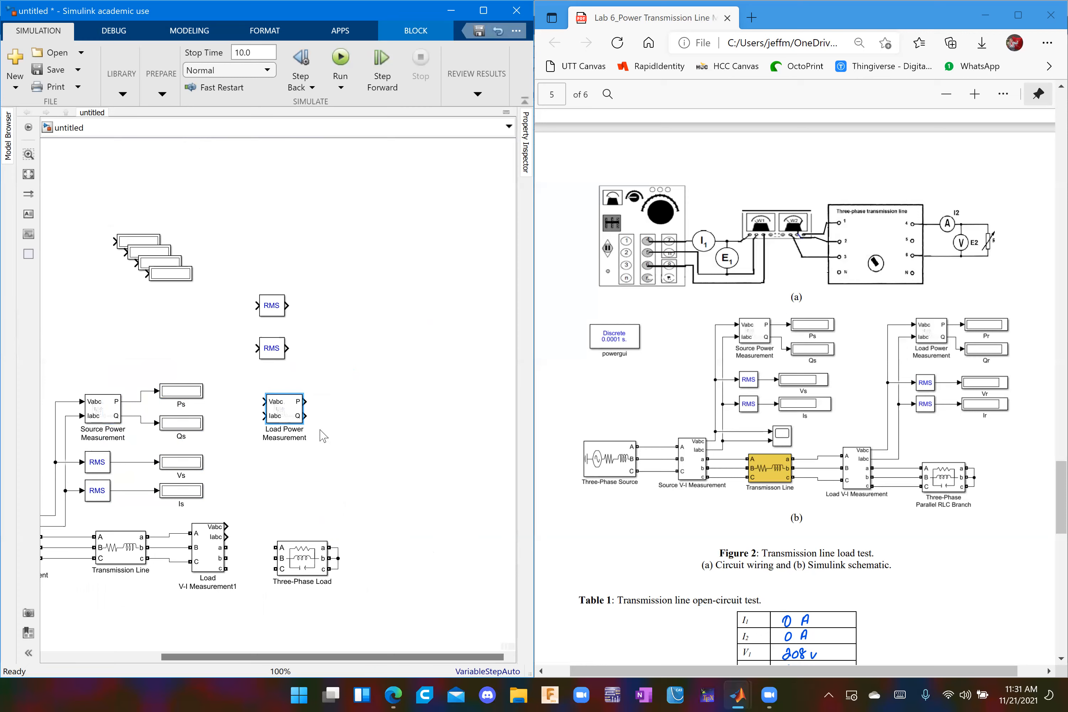
pyautogui.click(390, 466)
# Connect the Load V-I Measurement's Vabc and Iabc outputs to the Load Power Measurement inputs, and shift the Vabc line so the two stay apart.
pyautogui.moveTo(259, 401); pyautogui.dragTo(226, 527)
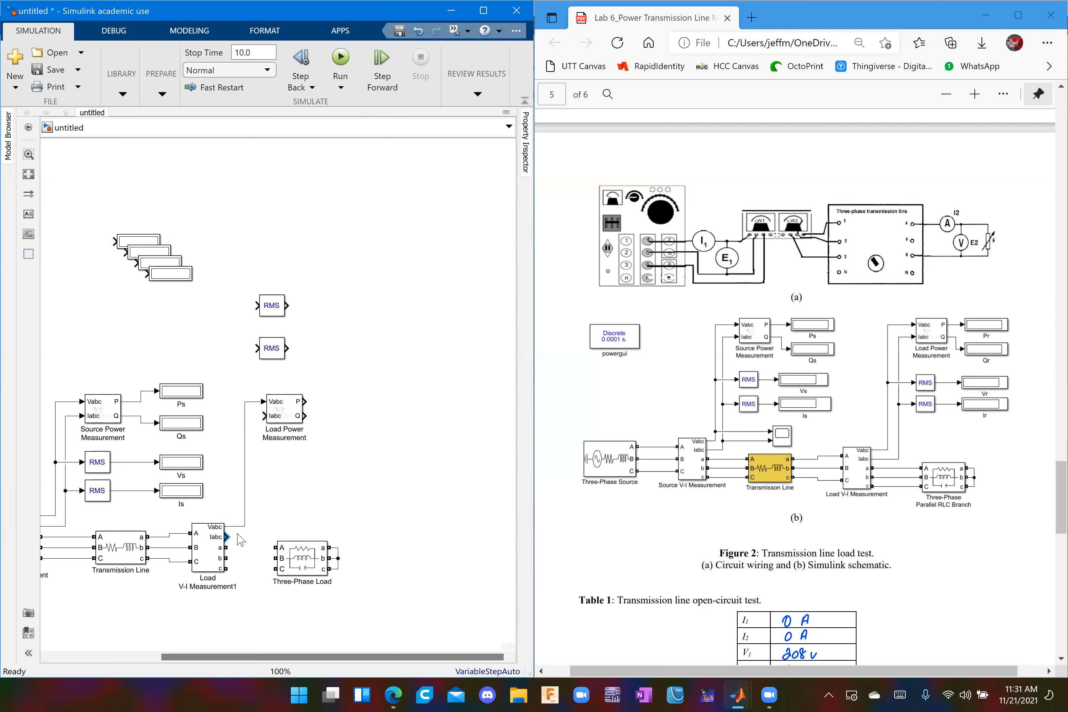
pyautogui.moveTo(264, 416); pyautogui.dragTo(226, 536)
pyautogui.moveTo(245, 453)
pyautogui.mouseDown()
pyautogui.moveTo(234, 464)
pyautogui.moveTo(245, 459)
pyautogui.mouseUp()
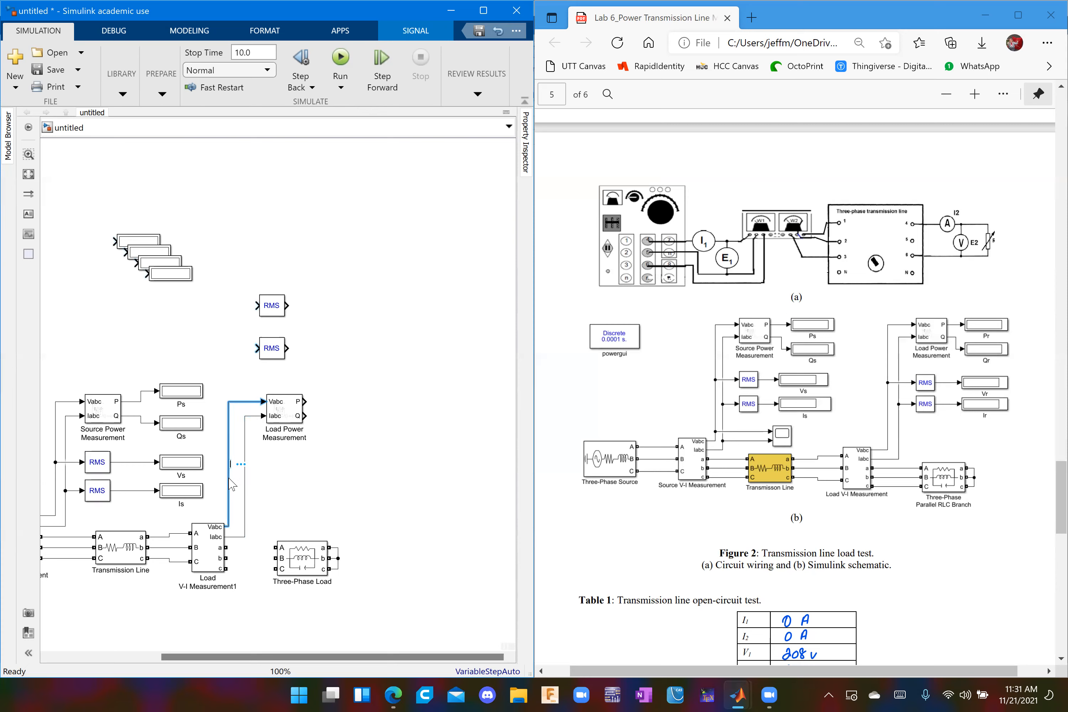
pyautogui.moveTo(229, 478); pyautogui.dragTo(237, 477)
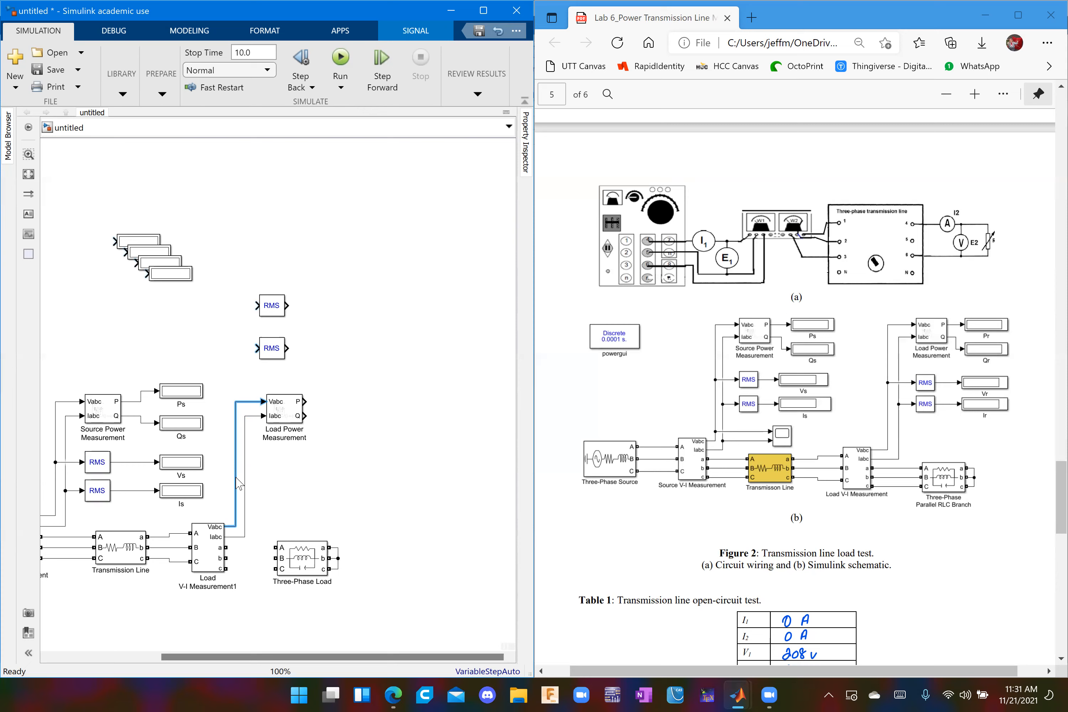
pyautogui.click(267, 477)
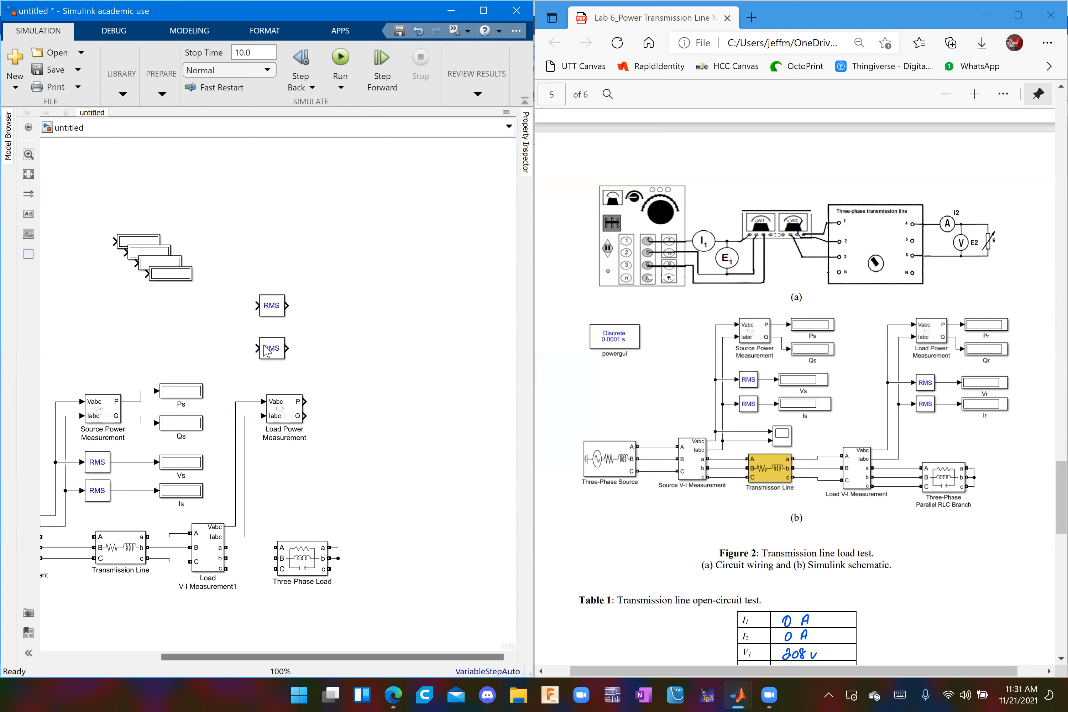
# Place two small Display blocks beside the Load Power Measurement and connect them to its P and Q outputs.
pyautogui.moveTo(183, 274); pyautogui.dragTo(376, 398)
pyautogui.moveTo(160, 264); pyautogui.dragTo(363, 432)
pyautogui.moveTo(304, 401); pyautogui.dragTo(345, 424)
# Show the names of the two Load Power Measurement Display blocks and rename them Pr for P and Qr for Q.
pyautogui.click(360, 394)
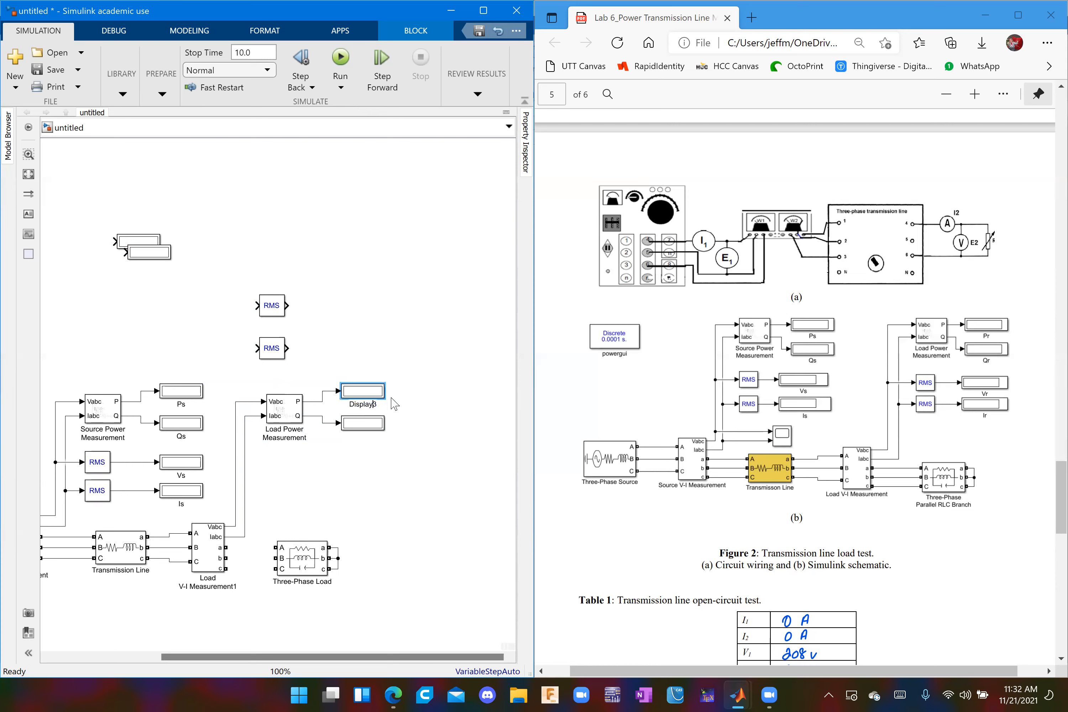
pyautogui.press('BackSpace')
pyautogui.press('BackSpace')
pyautogui.click(368, 423)
pyautogui.moveTo(379, 406)
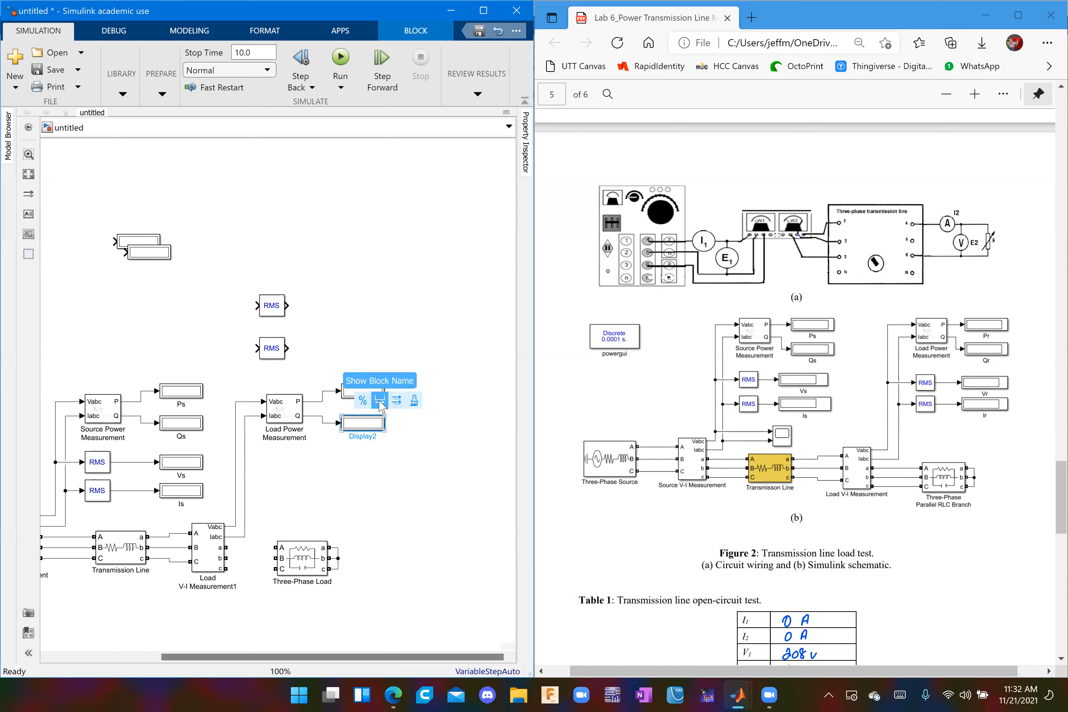
pyautogui.doubleClick(377, 437)
pyautogui.press('BackSpace')
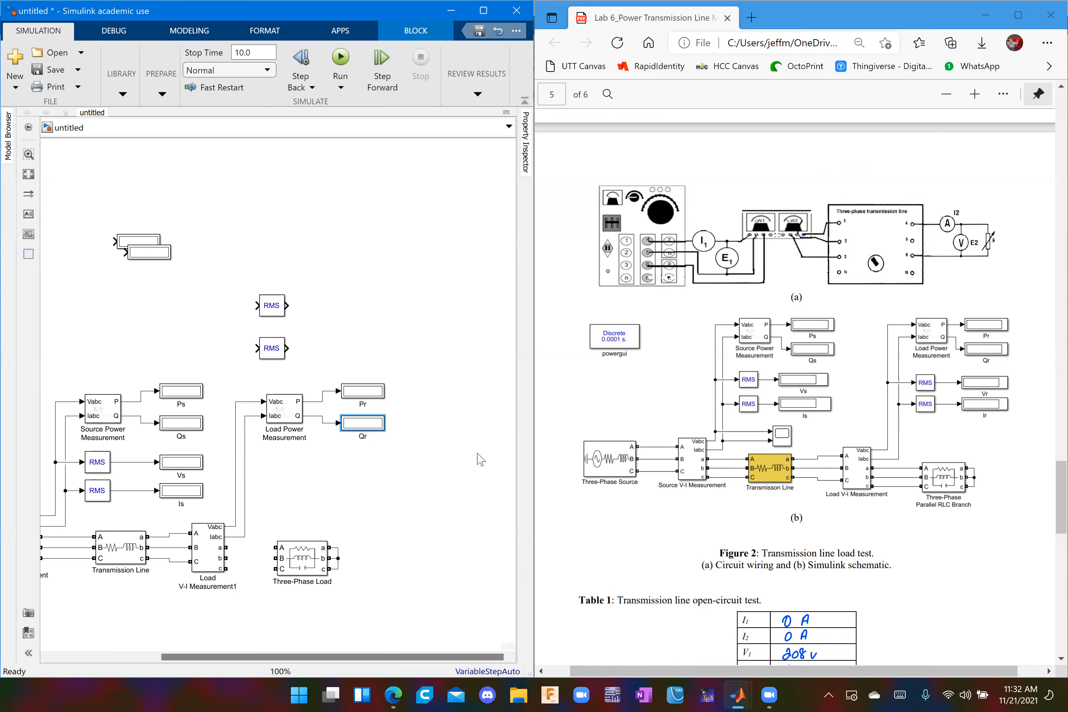
pyautogui.click(480, 459)
# Move the two spare RMS blocks below the Load Power Measurement and branch the load Vabc and Iabc lines into their inputs.
pyautogui.moveTo(271, 355); pyautogui.dragTo(286, 473)
pyautogui.moveTo(274, 306); pyautogui.dragTo(281, 460)
pyautogui.click(348, 463)
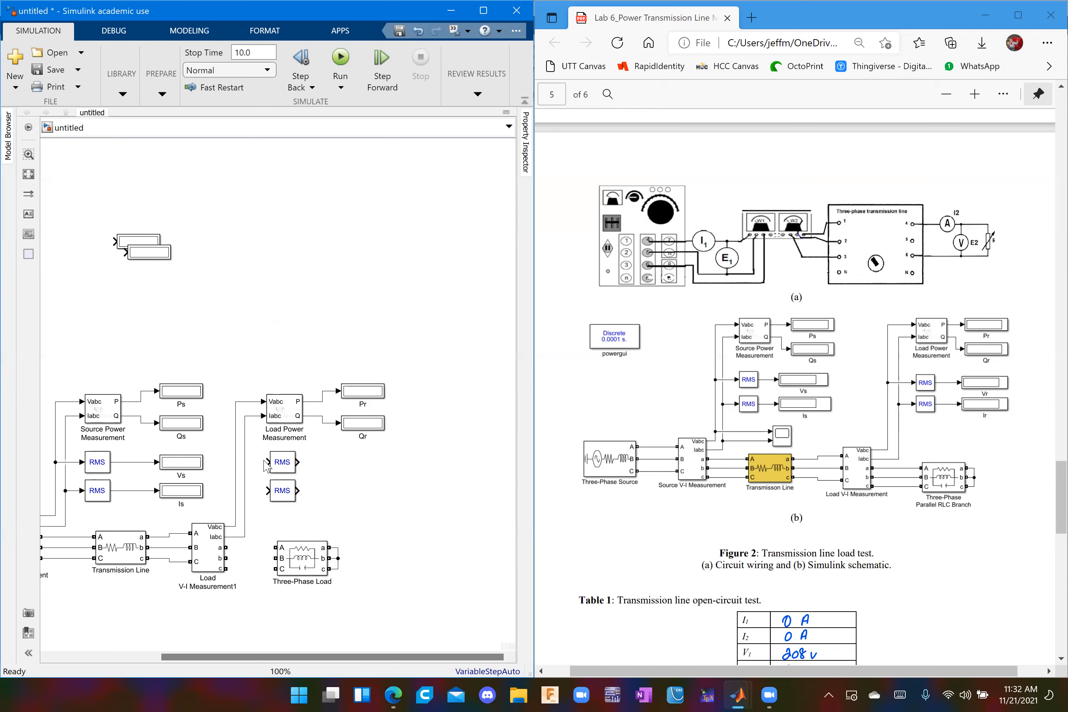
pyautogui.moveTo(266, 462); pyautogui.dragTo(244, 490)
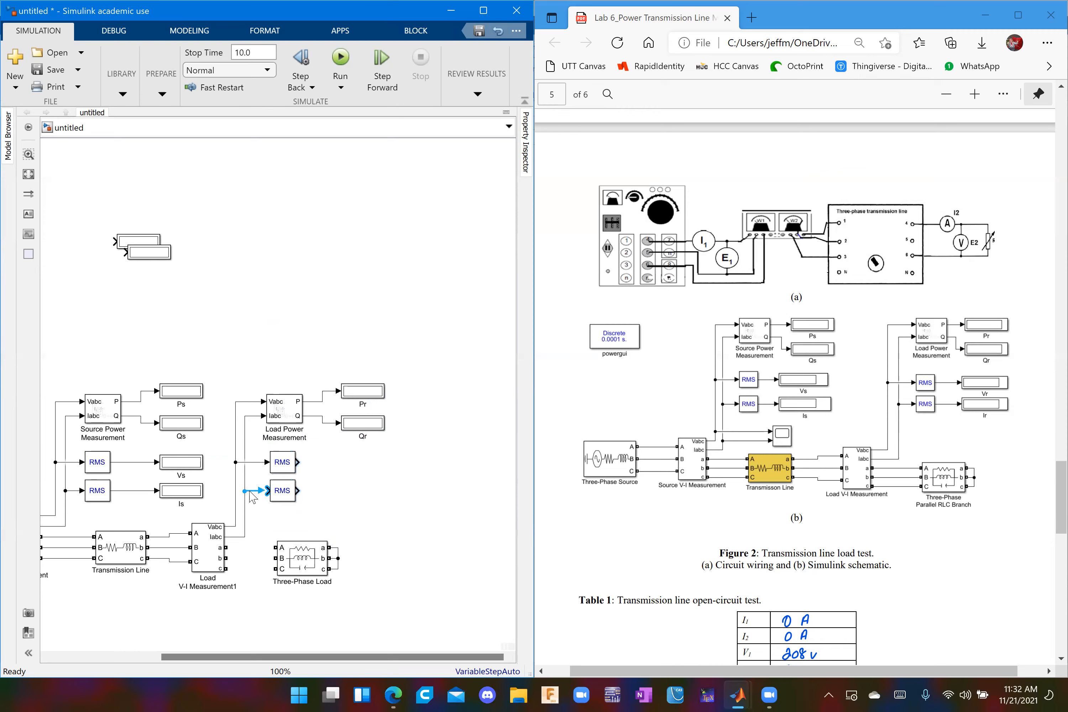
# Place the last two Display blocks beside the load RMS blocks and connect each to its RMS output.
pyautogui.moveTo(146, 254); pyautogui.dragTo(374, 471)
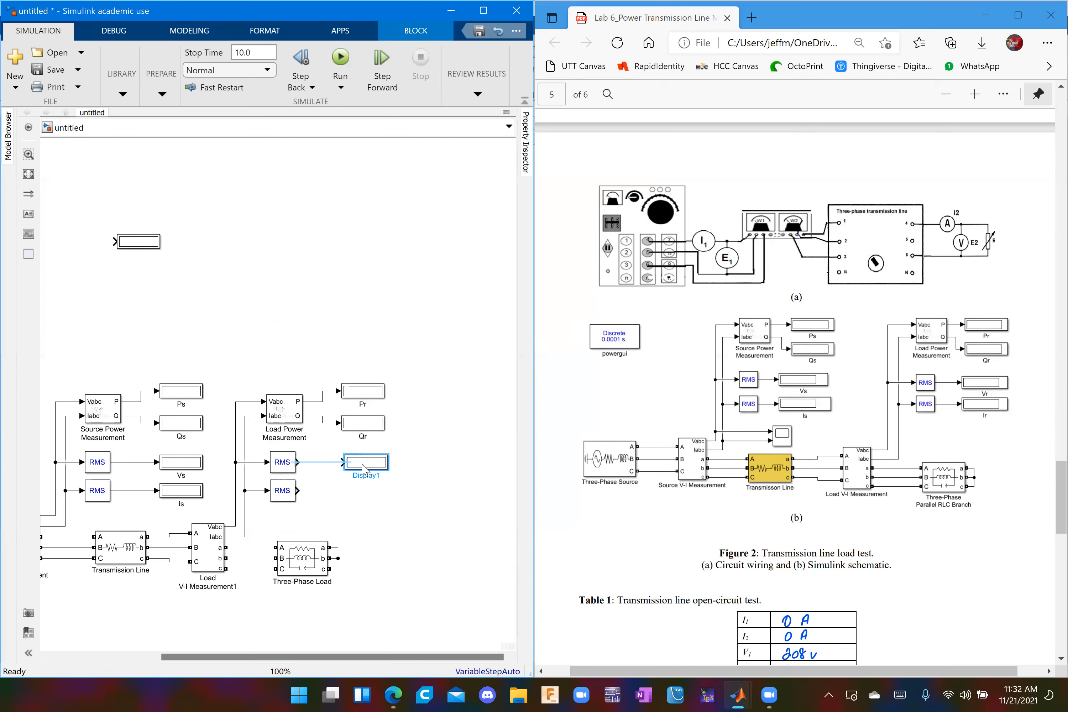
pyautogui.moveTo(136, 236); pyautogui.dragTo(359, 500)
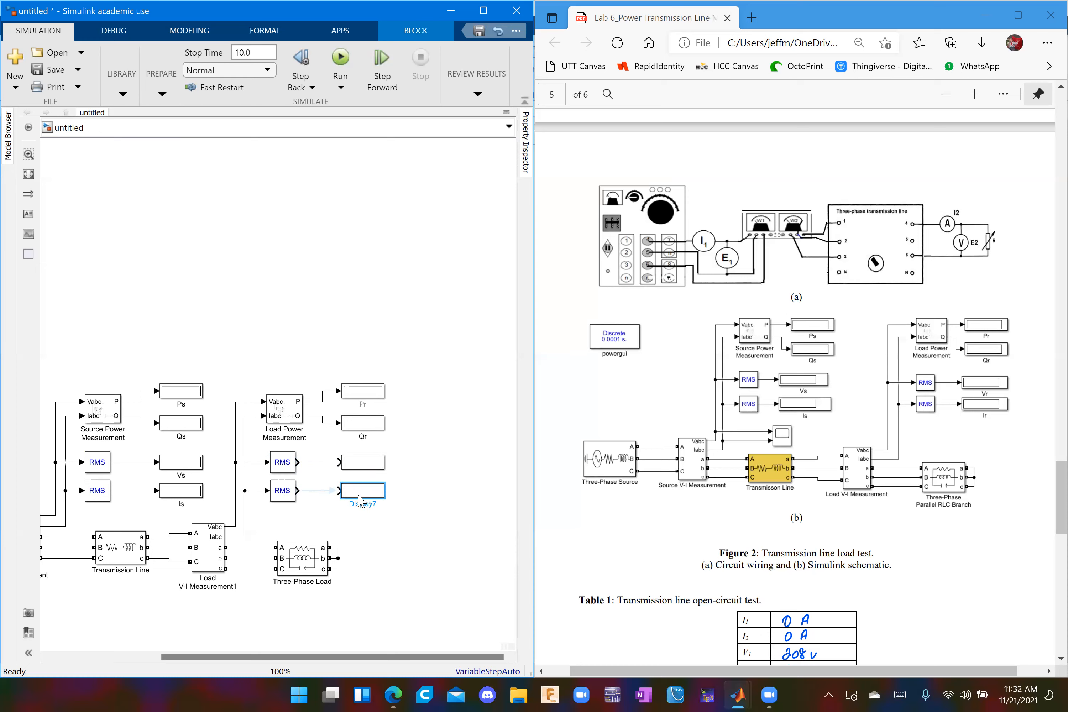
pyautogui.click(348, 466)
pyautogui.click(337, 462)
pyautogui.click(298, 491)
pyautogui.click(338, 492)
# Show the names of the two load RMS Display blocks and rename them Vr for voltage and Ir for current.
pyautogui.click(368, 465)
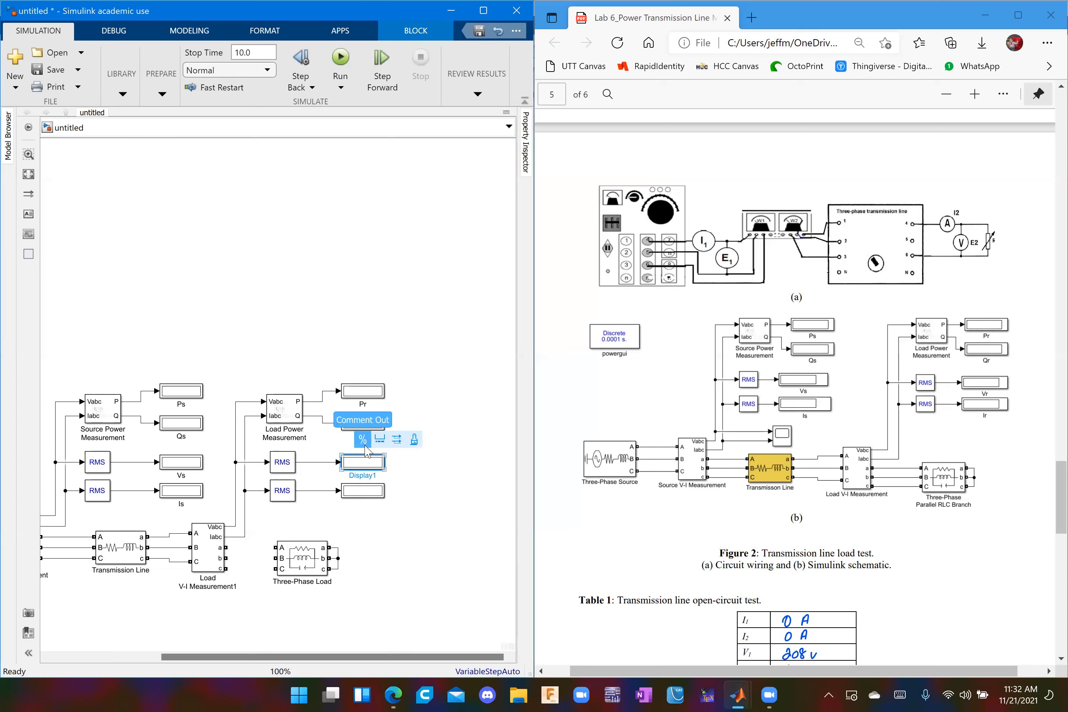
pyautogui.click(377, 441)
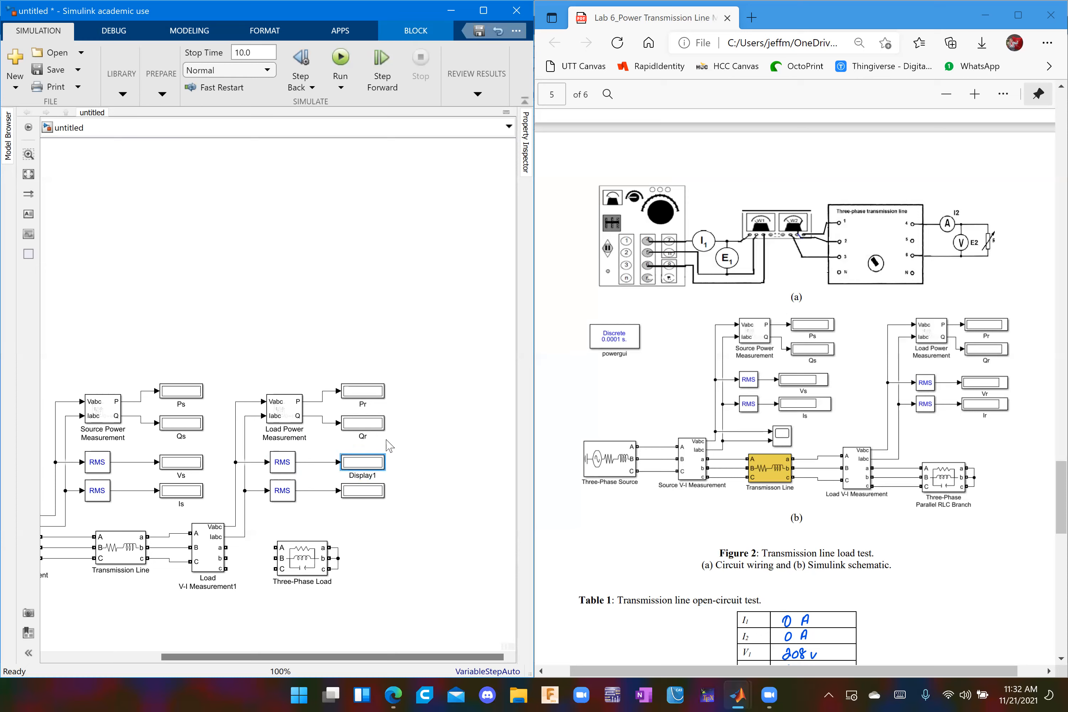
pyautogui.doubleClick(364, 474)
pyautogui.write('Vr')
pyautogui.click(447, 486)
pyautogui.click(366, 494)
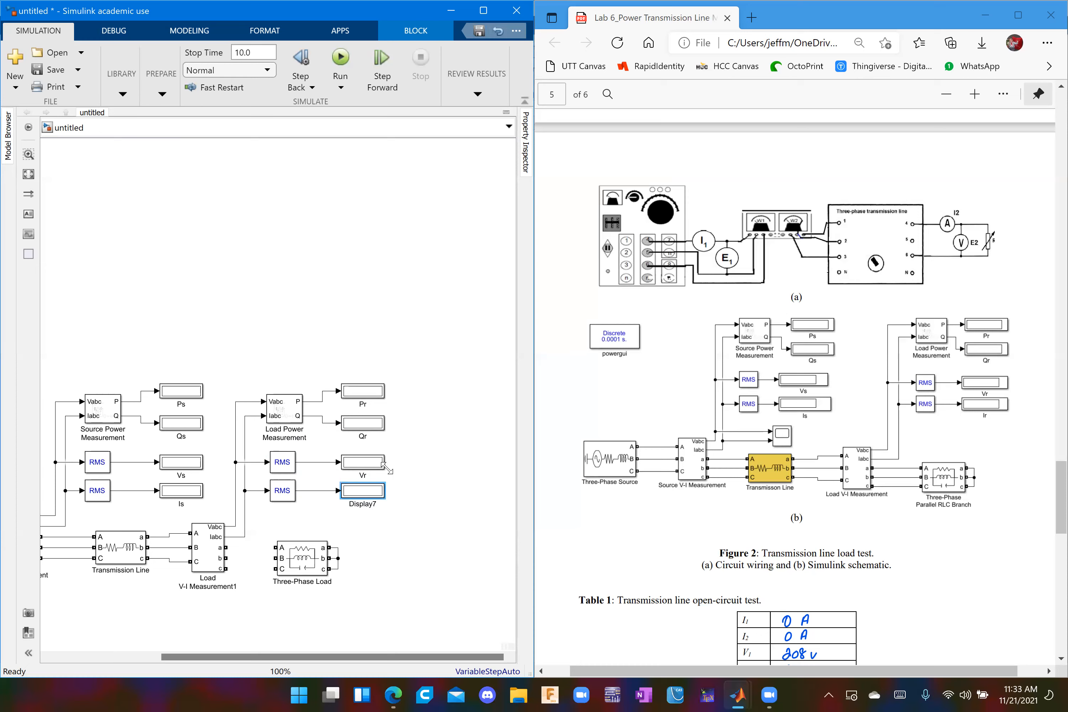
pyautogui.doubleClick(368, 505)
pyautogui.write('Ir')
# Widen the Simulink window to fit the whole model and zoom out the lab manual to fit Figure 2.
pyautogui.moveTo(395, 559); pyautogui.dragTo(504, 485)
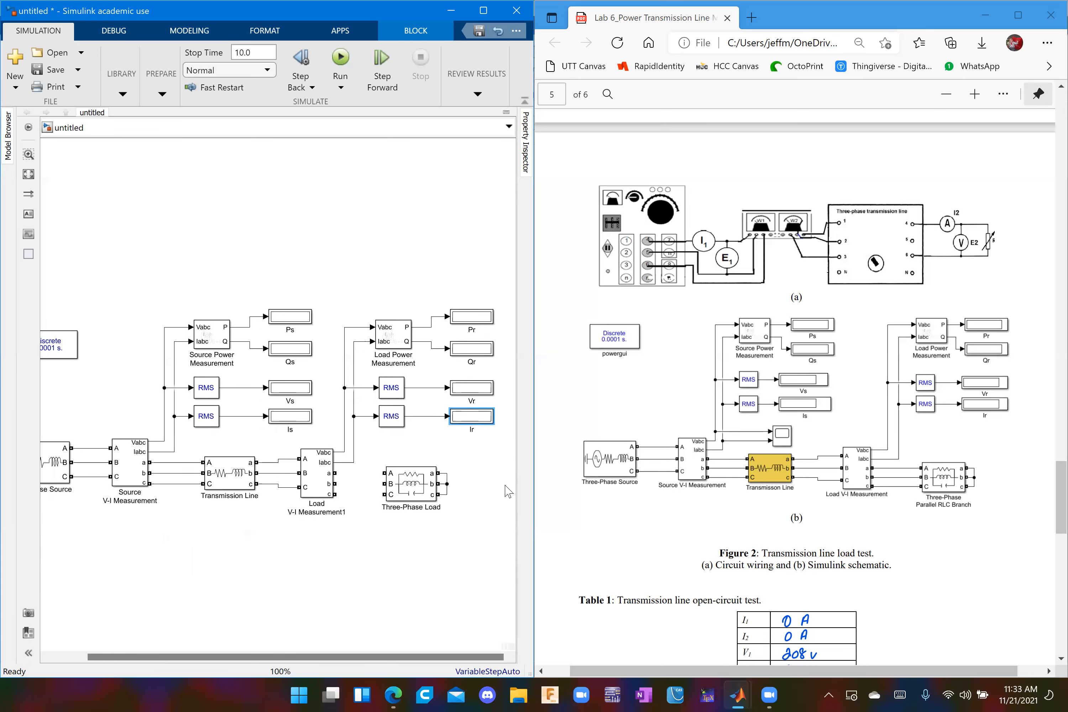
pyautogui.moveTo(533, 417); pyautogui.dragTo(644, 411)
pyautogui.moveTo(438, 527); pyautogui.dragTo(500, 514)
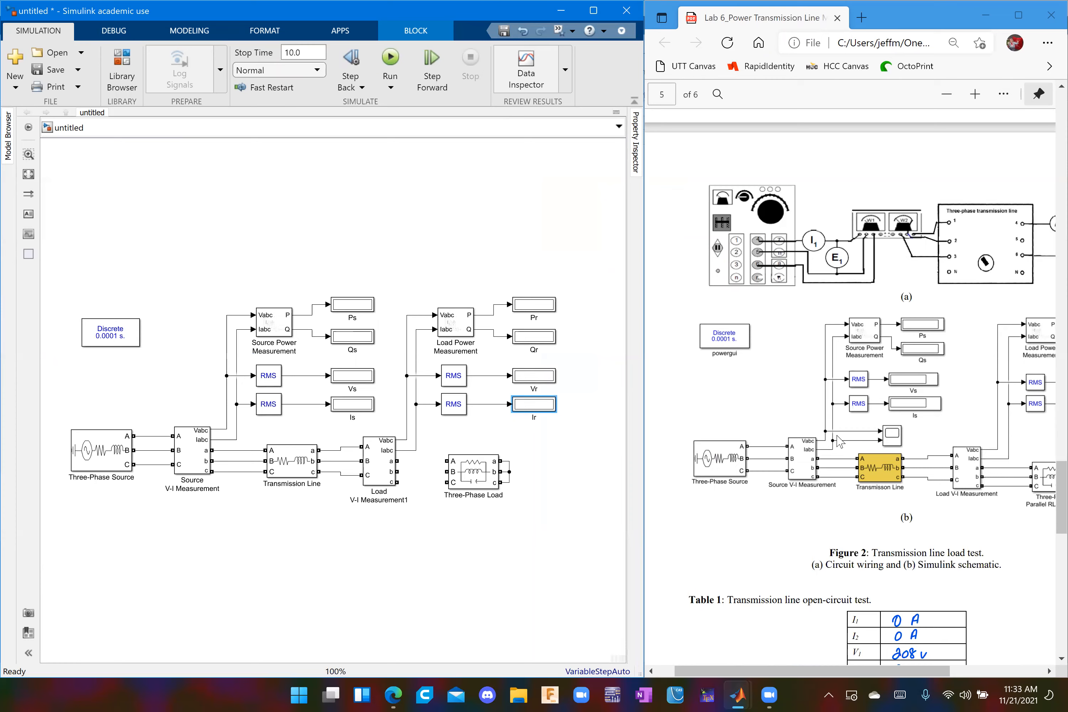
pyautogui.keyDown('ctrl'); pyautogui.scroll(-4, 831, 438); pyautogui.keyUp('ctrl')
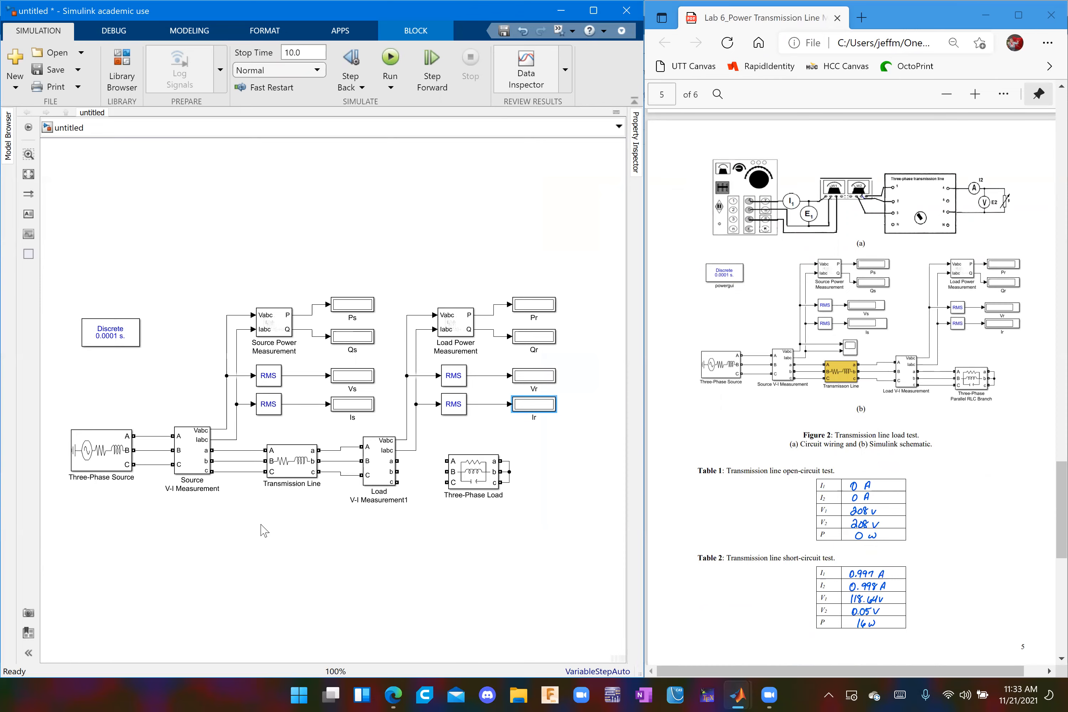
# Check the Transmission Line block's branch type, resistance and inductance against the lab manual's Part A instructions and settings table.
pyautogui.scroll(5, 924, 390)
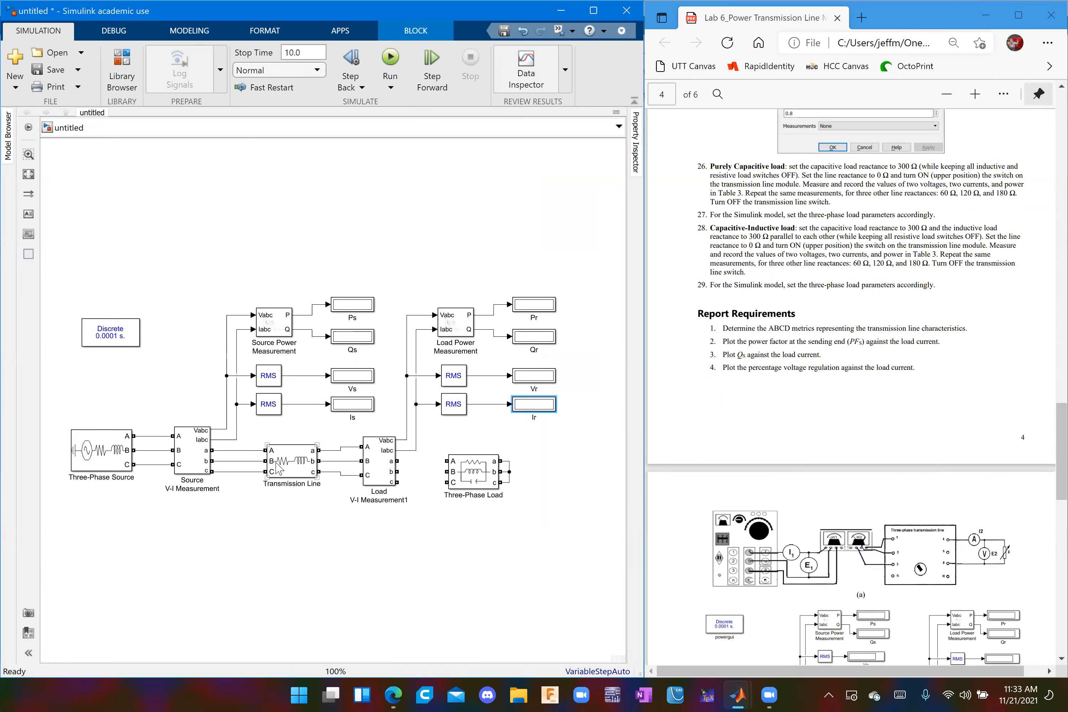
pyautogui.doubleClick(294, 463)
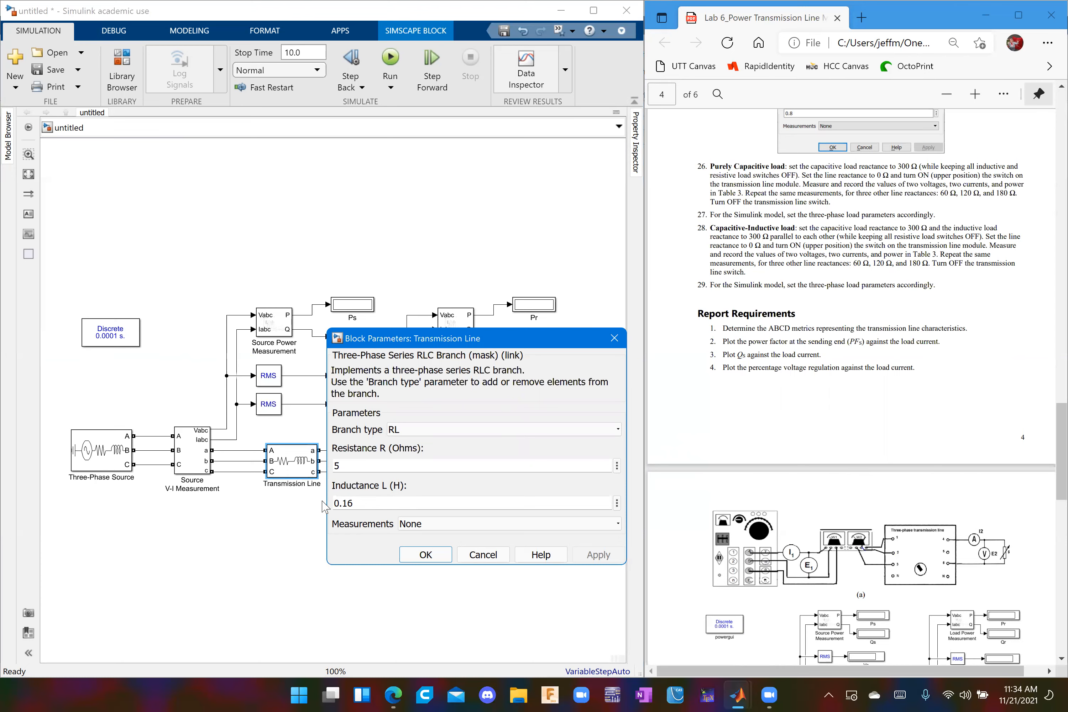
pyautogui.click(425, 554)
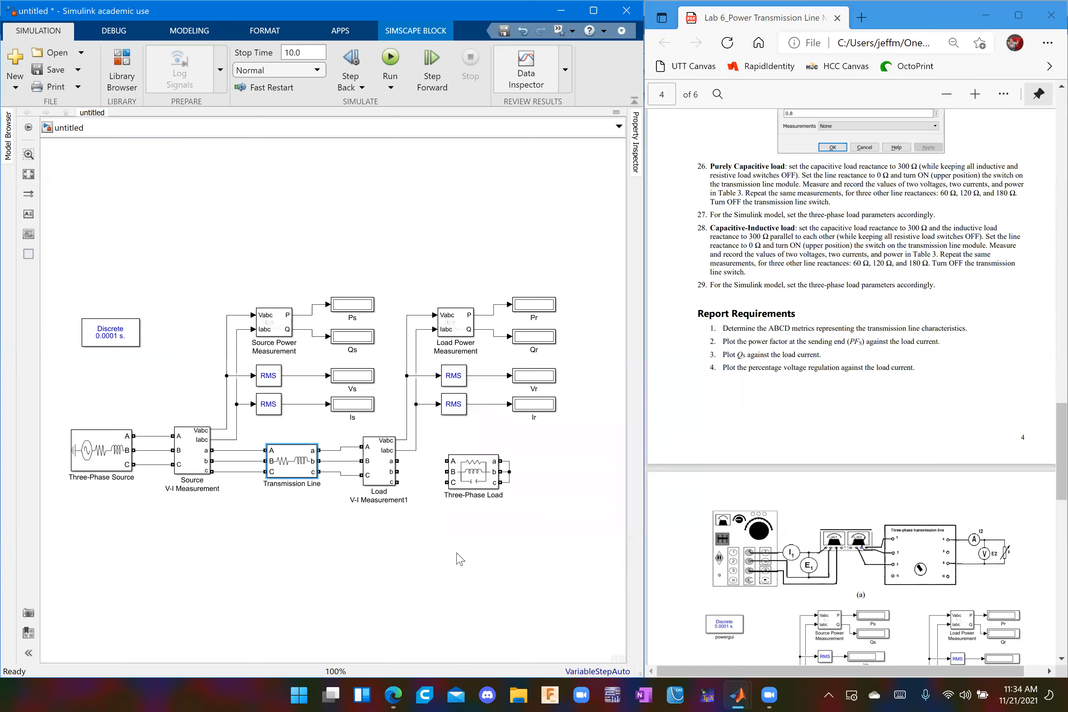
pyautogui.scroll(15, 831, 417)
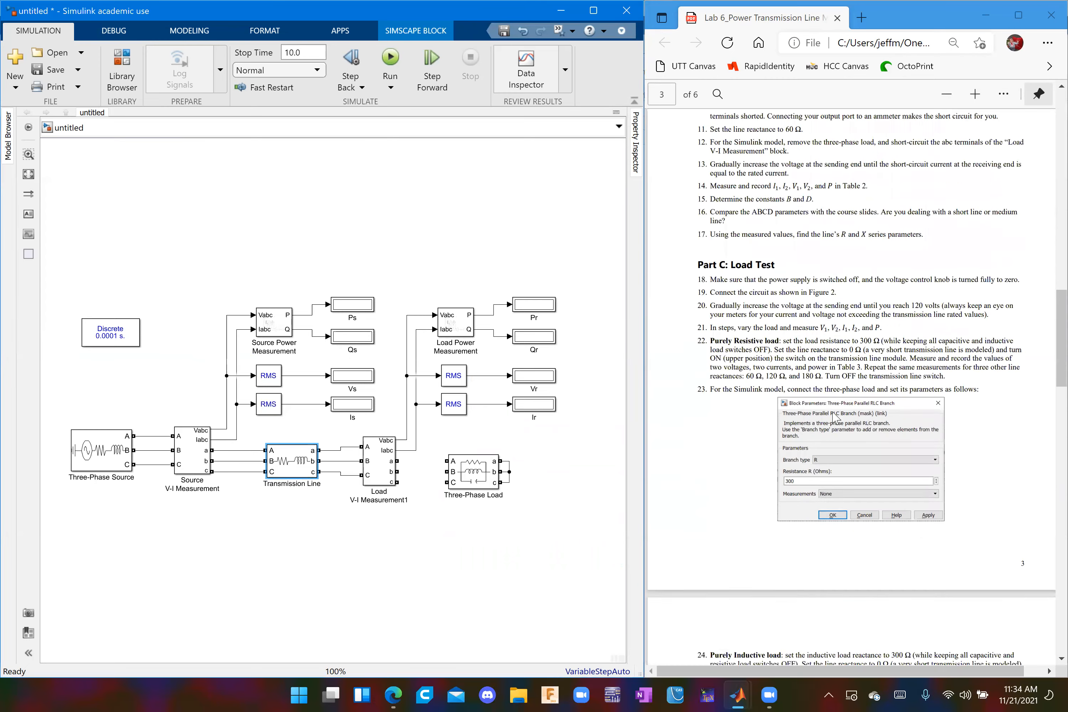
pyautogui.scroll(10, 832, 410)
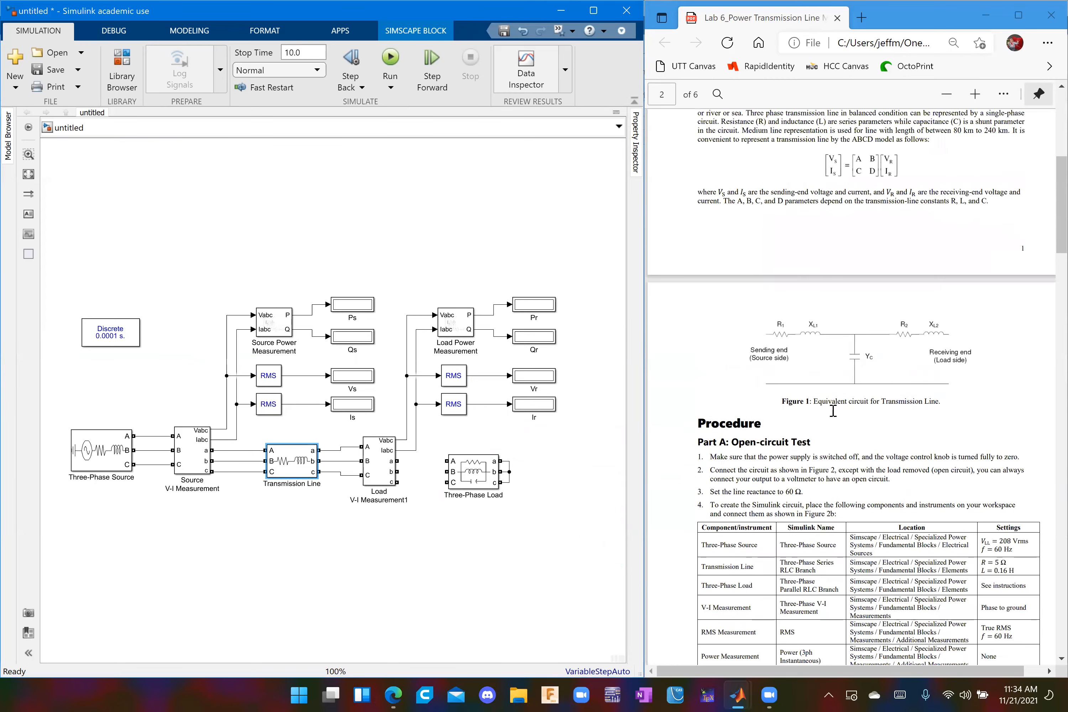
pyautogui.scroll(-5, 832, 410)
pyautogui.scroll(2, 833, 410)
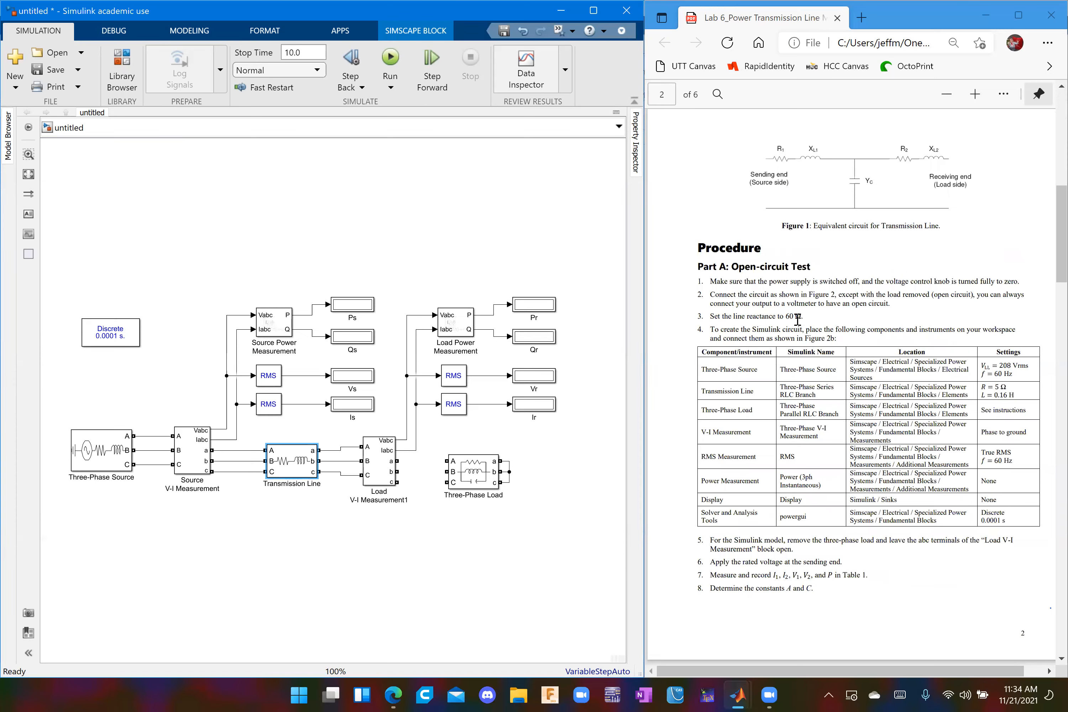
pyautogui.doubleClick(294, 471)
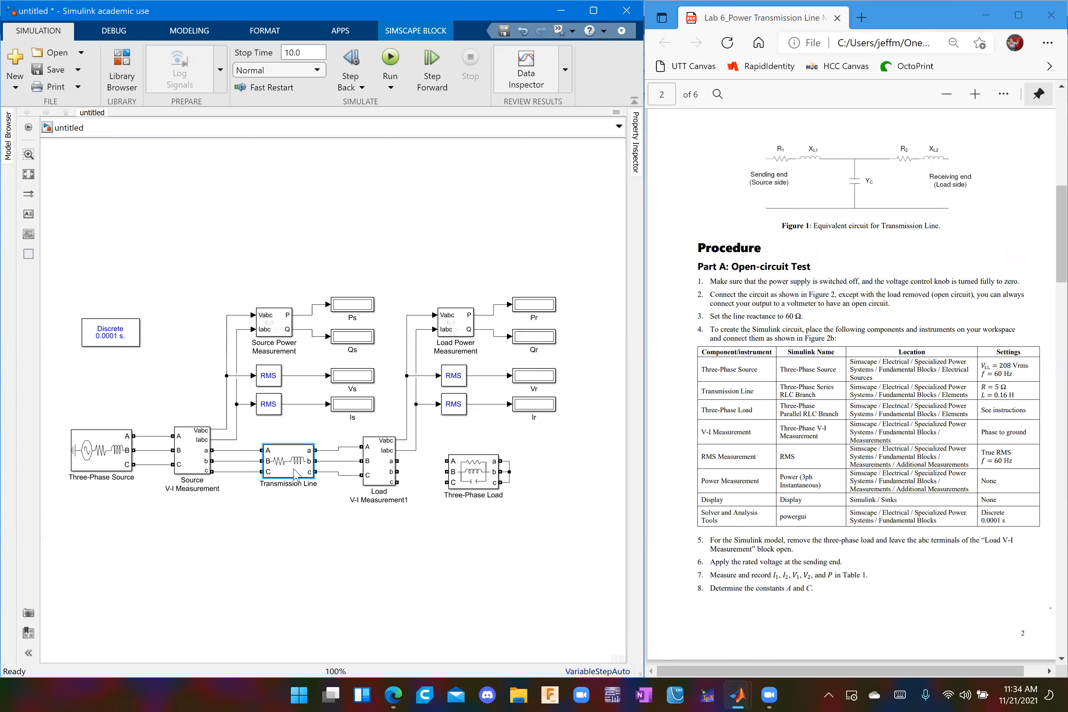
pyautogui.write('6')
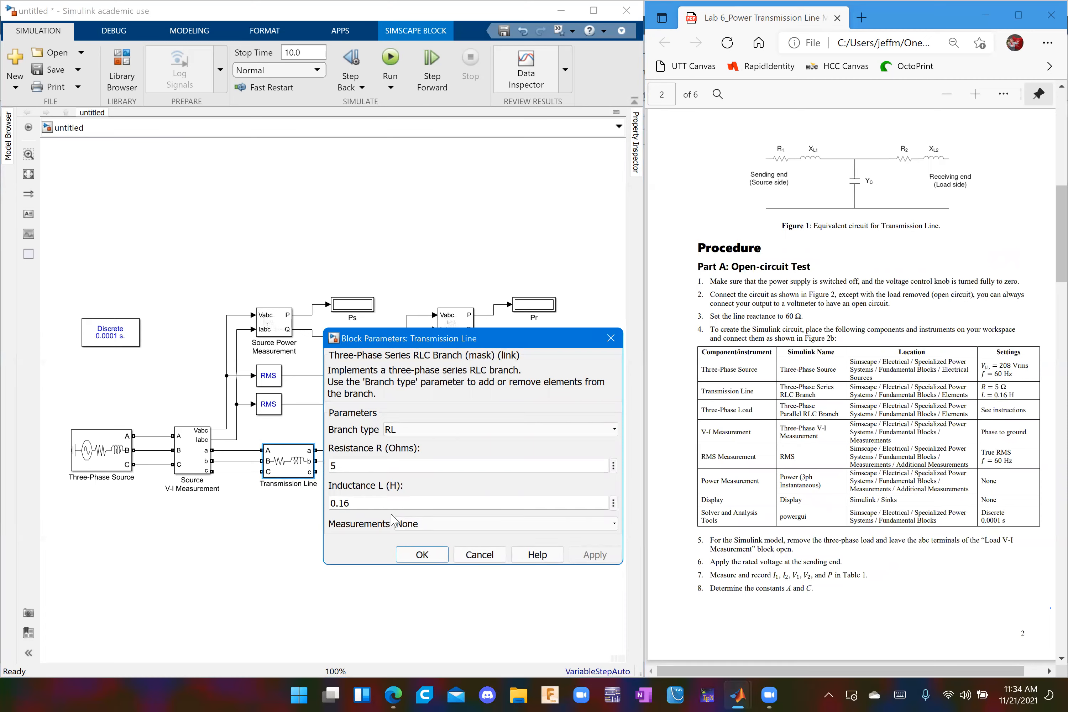
pyautogui.click(421, 554)
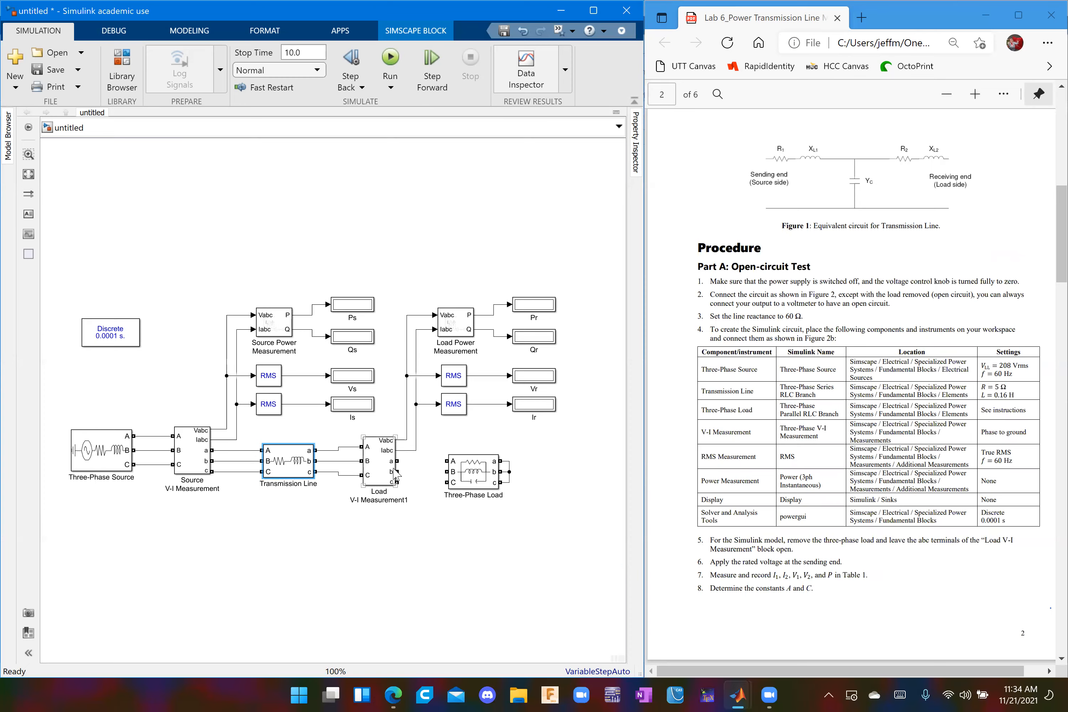
# Run the open-circuit simulation and compare its display readings with Table 1 in the lab manual.
pyautogui.scroll(-5, 816, 533)
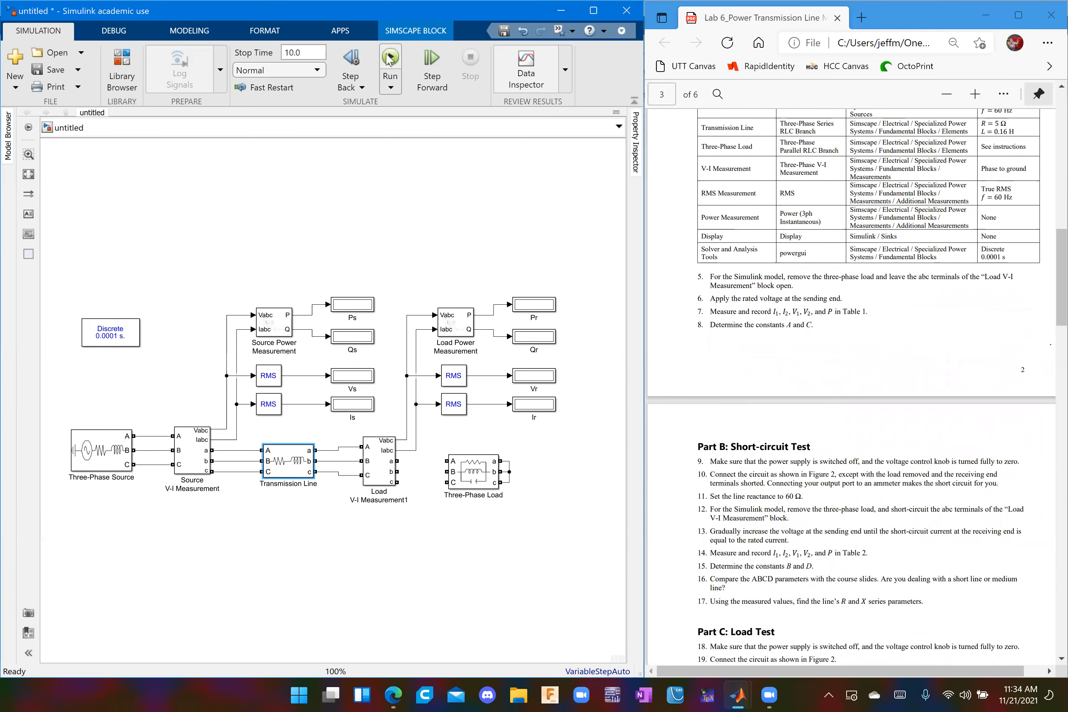
pyautogui.click(389, 59)
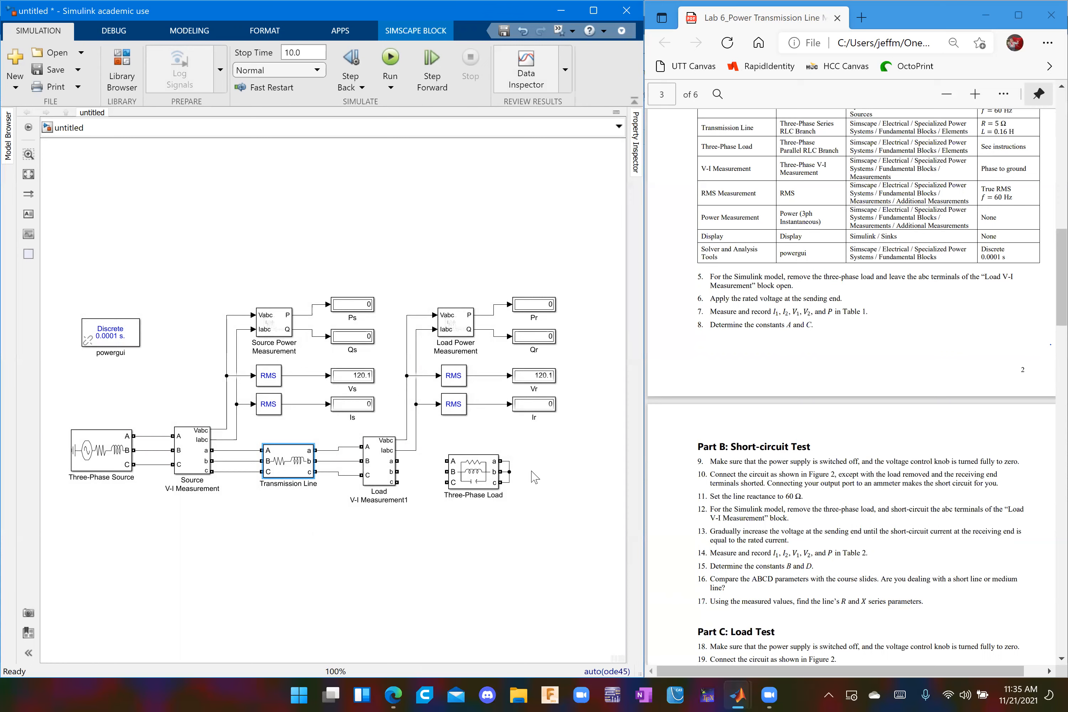
pyautogui.scroll(-20, 859, 471)
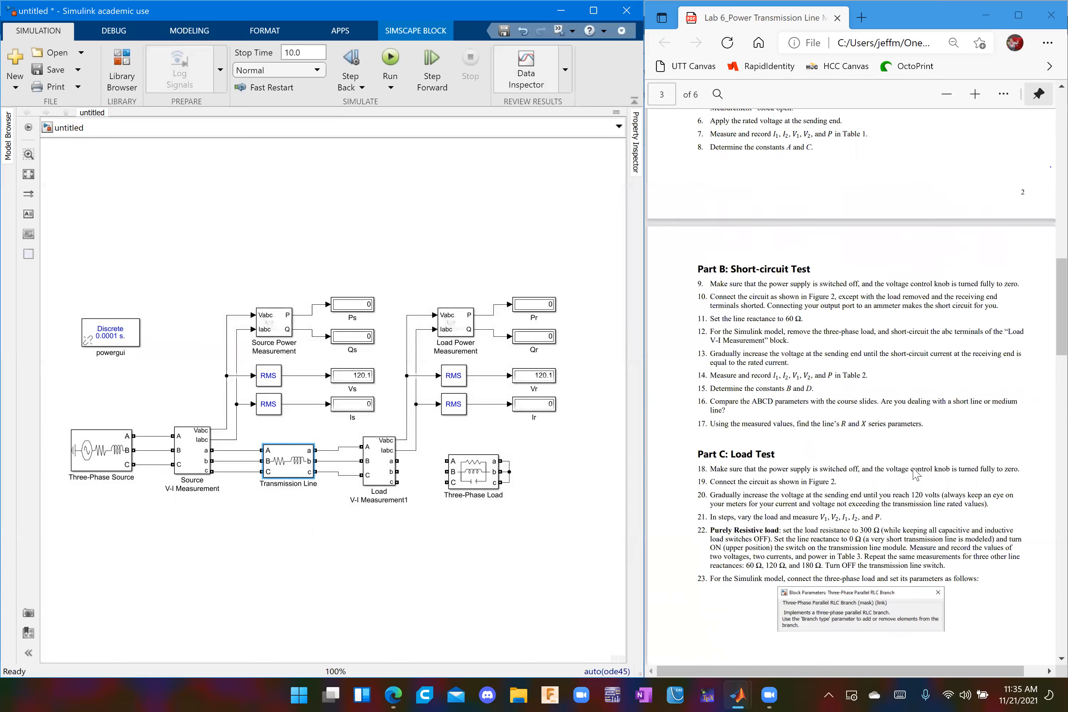
pyautogui.scroll(-3, 898, 519)
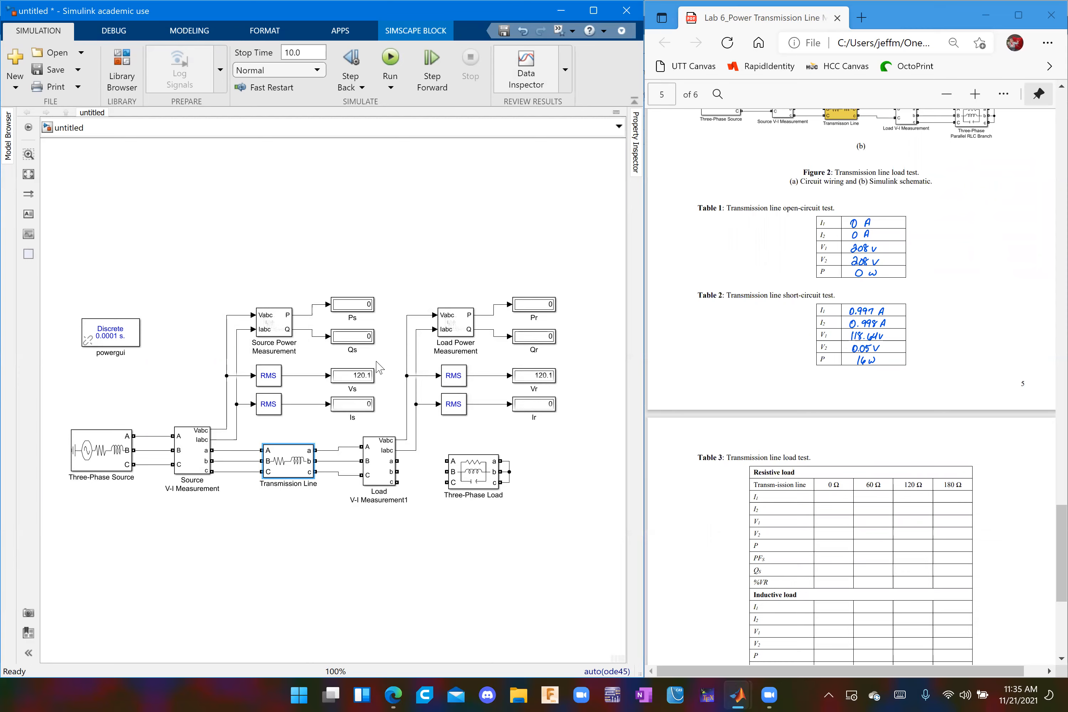
pyautogui.scroll(15, 865, 346)
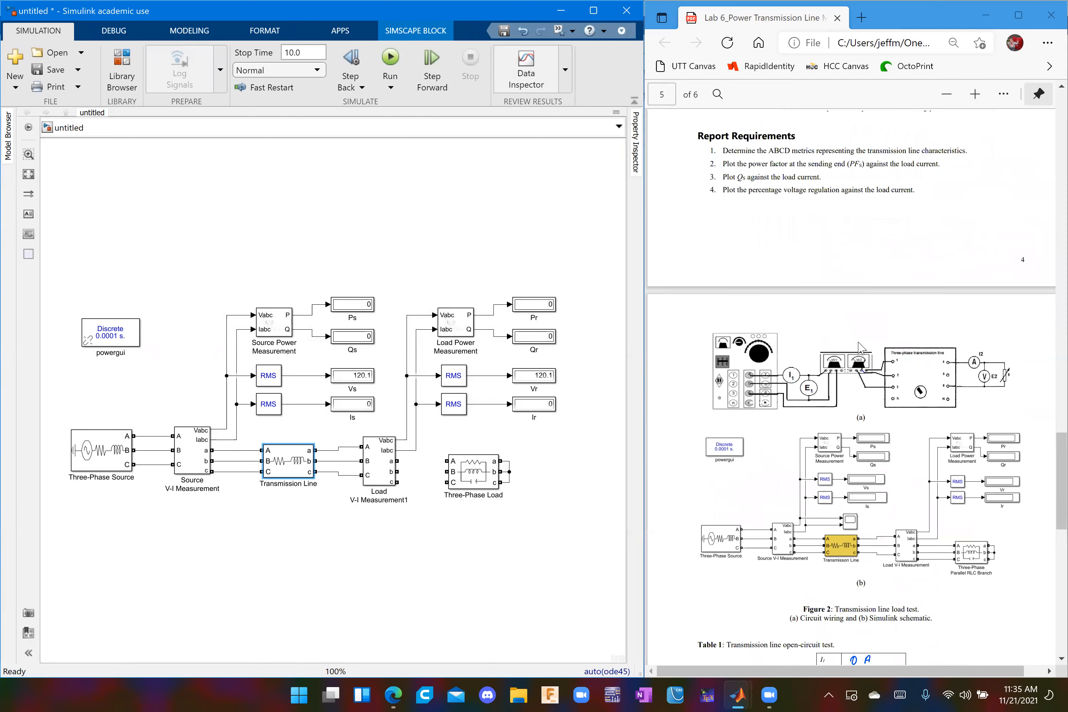
pyautogui.scroll(8, 861, 348)
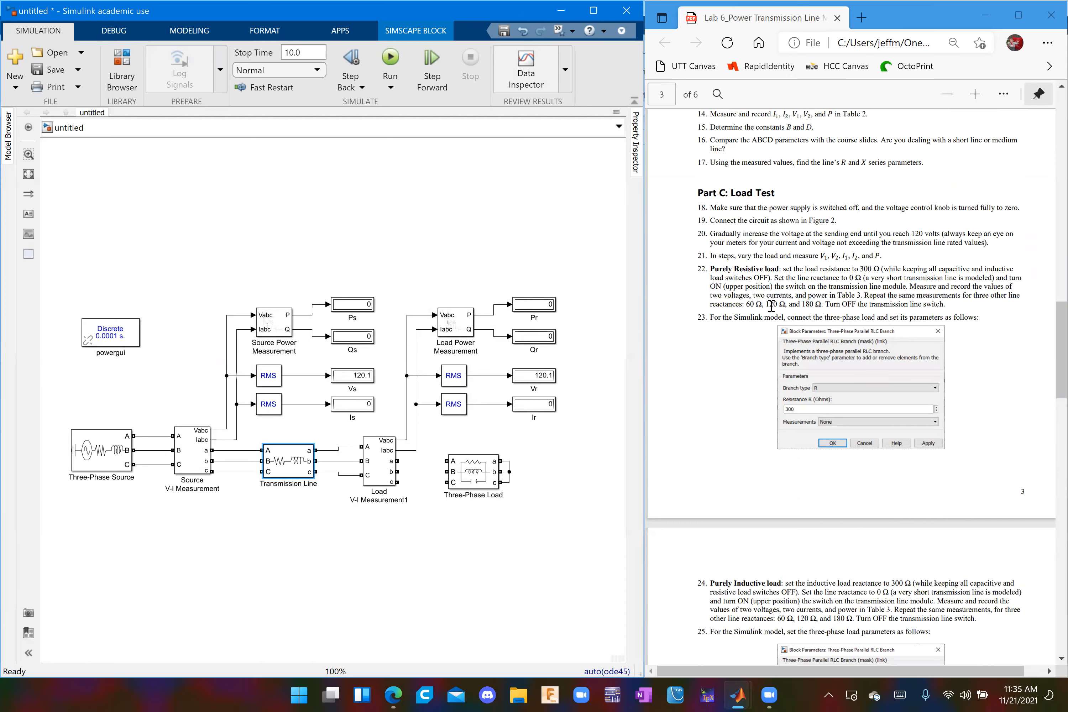
pyautogui.scroll(7, 773, 300)
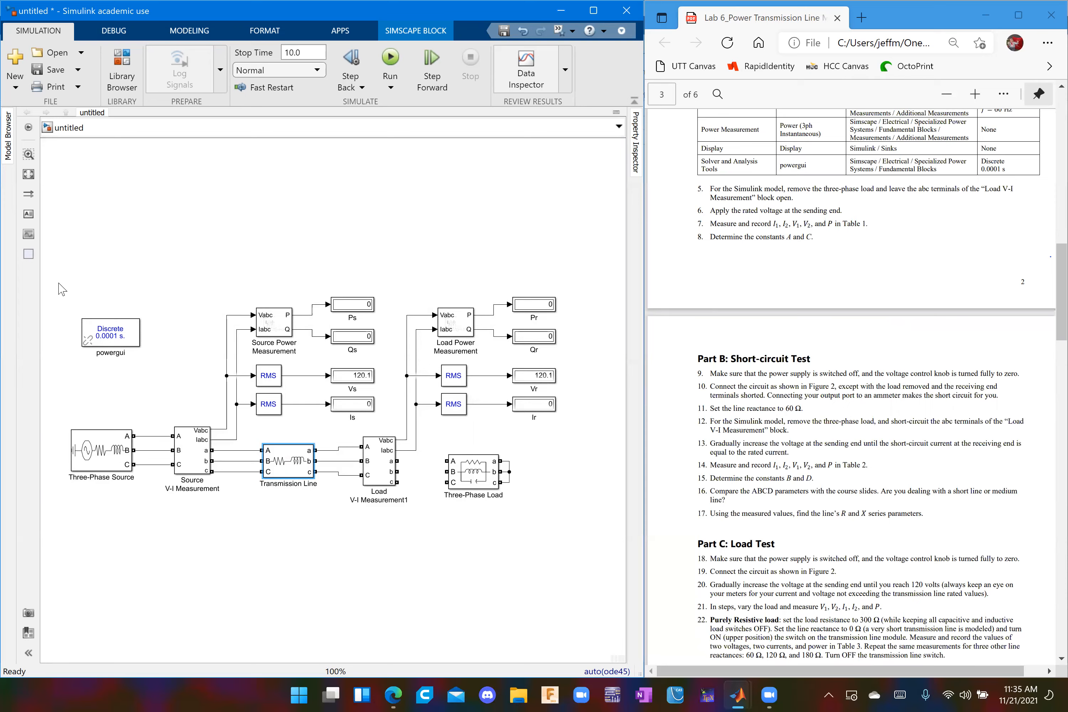
# Capture a rectangular screenshot of the whole model with its open-circuit readings.
pyautogui.press('super+shift+s')
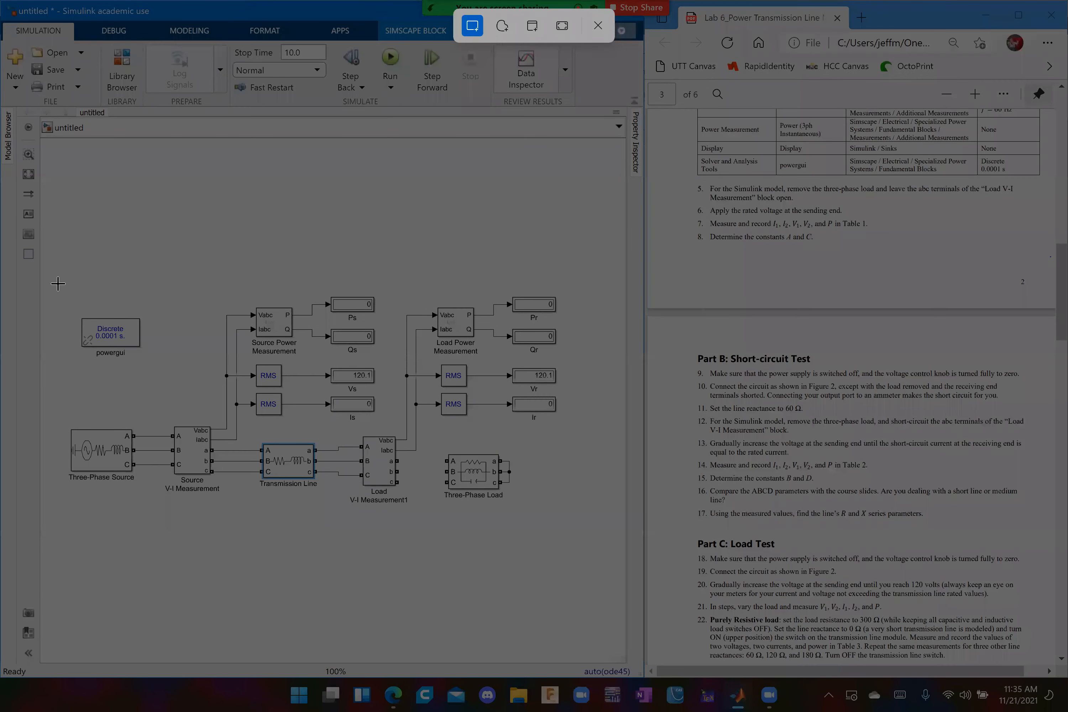
pyautogui.moveTo(58, 283); pyautogui.dragTo(589, 515)
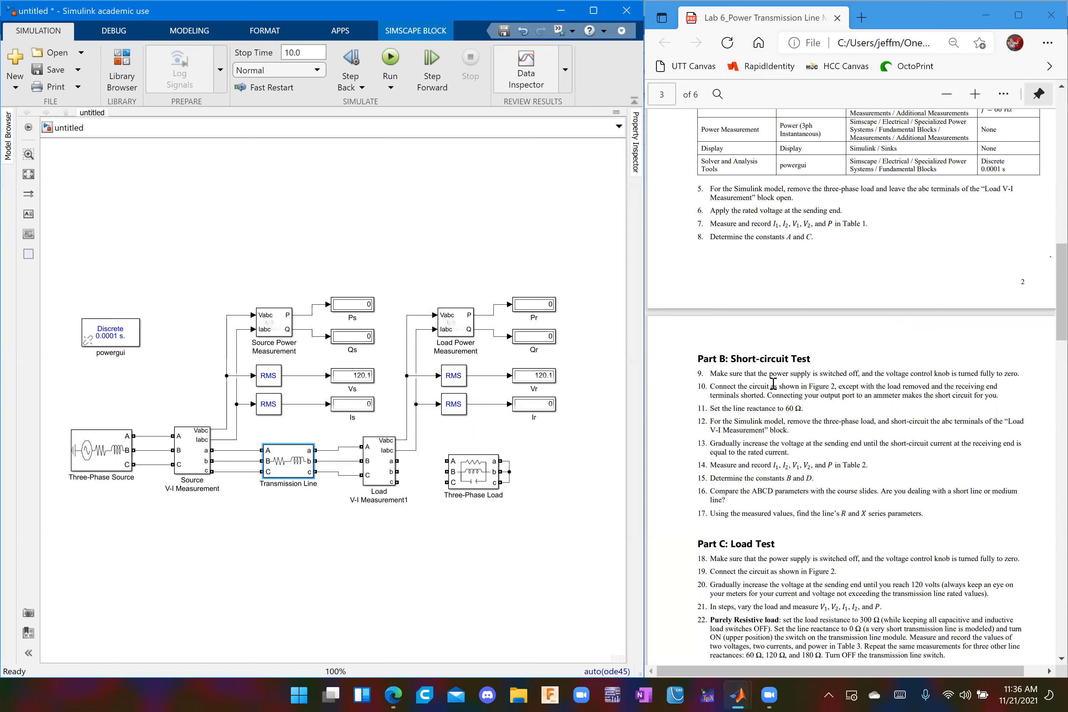
pyautogui.click(445, 550)
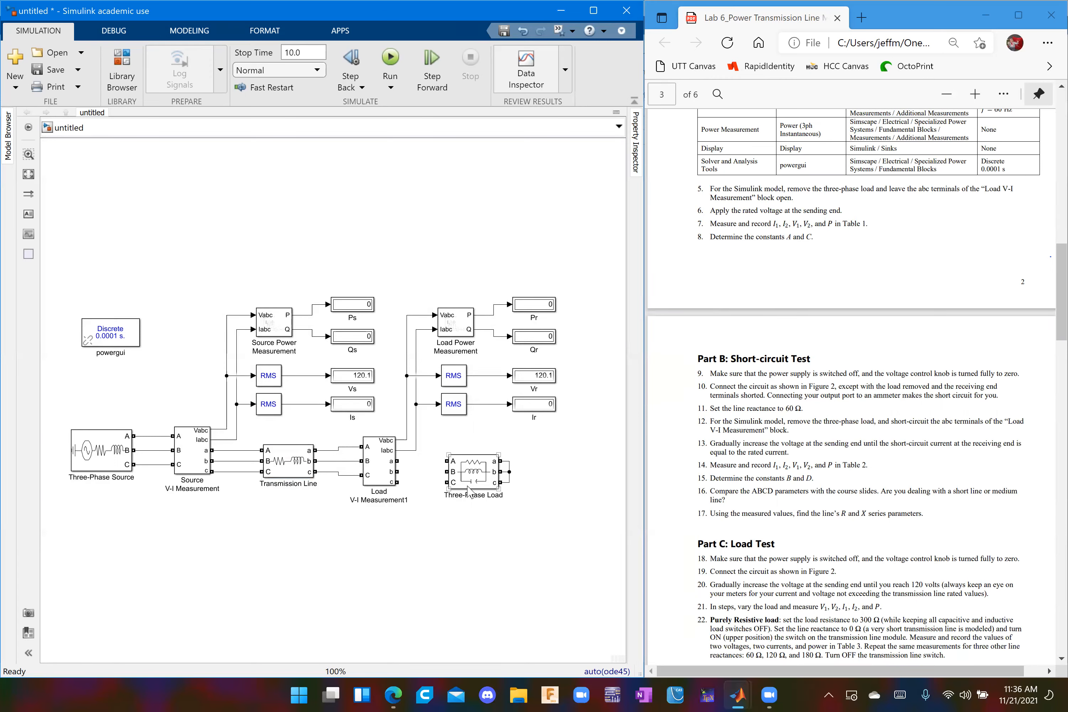
# Short-circuit the a, b and c outputs of the Load V-I Measurement and run the simulation for the Part B test.
pyautogui.moveTo(395, 460)
pyautogui.mouseDown()
pyautogui.moveTo(398, 482)
pyautogui.moveTo(405, 471)
pyautogui.mouseUp()
pyautogui.click(405, 565)
pyautogui.click(393, 59)
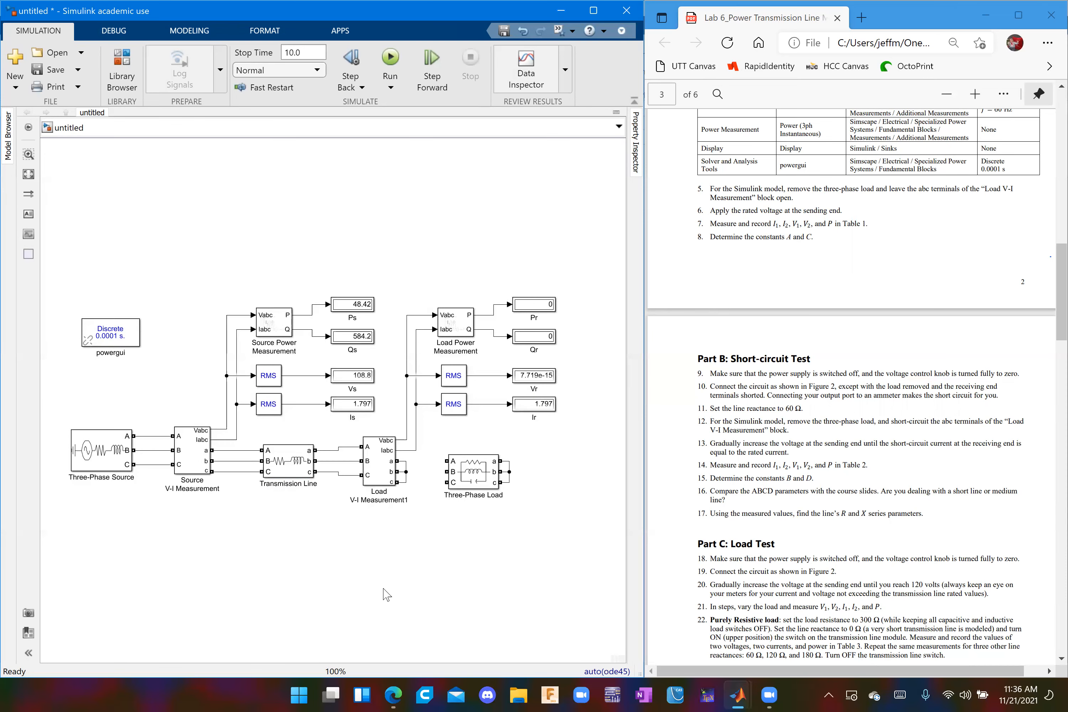
pyautogui.click(339, 379)
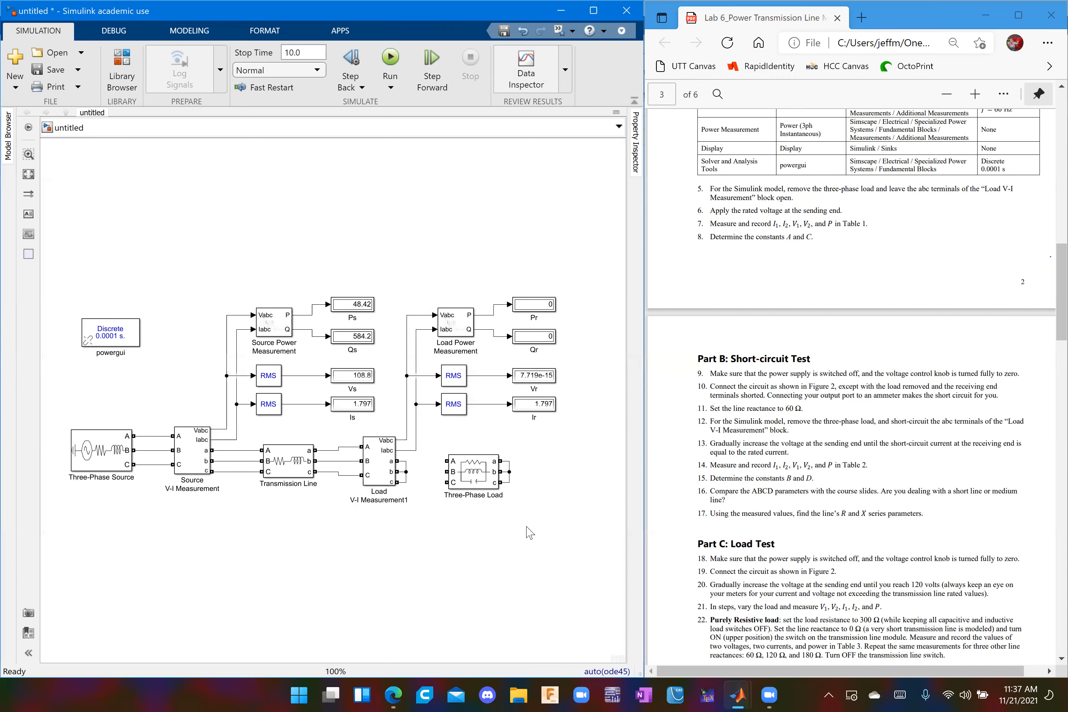
pyautogui.scroll(-3, 741, 489)
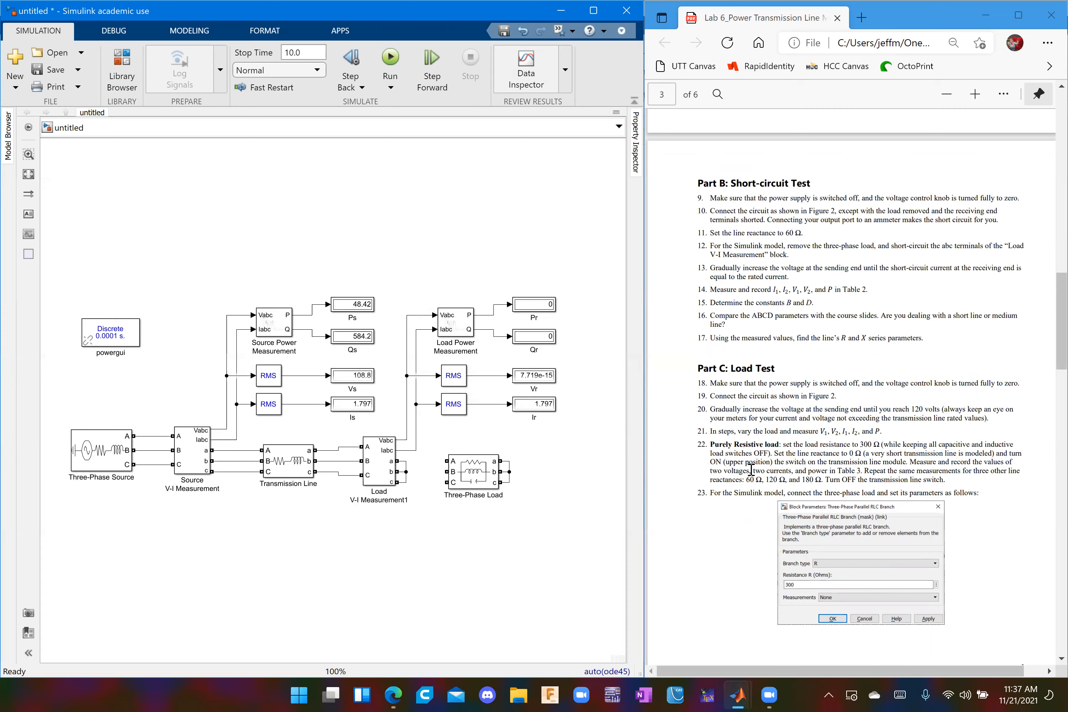
# Remove the short across the Load V-I Measurement outputs and connect its a, b and c terminals to the Three-Phase Load.
pyautogui.scroll(-3, 766, 479)
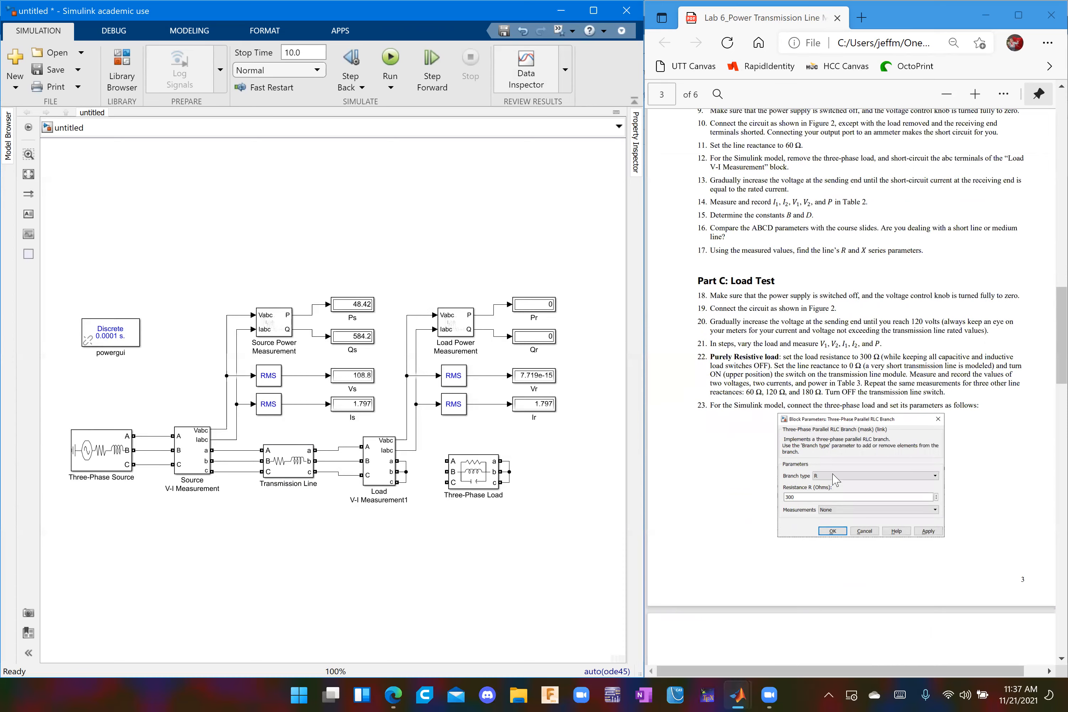
pyautogui.scroll(-2, 822, 486)
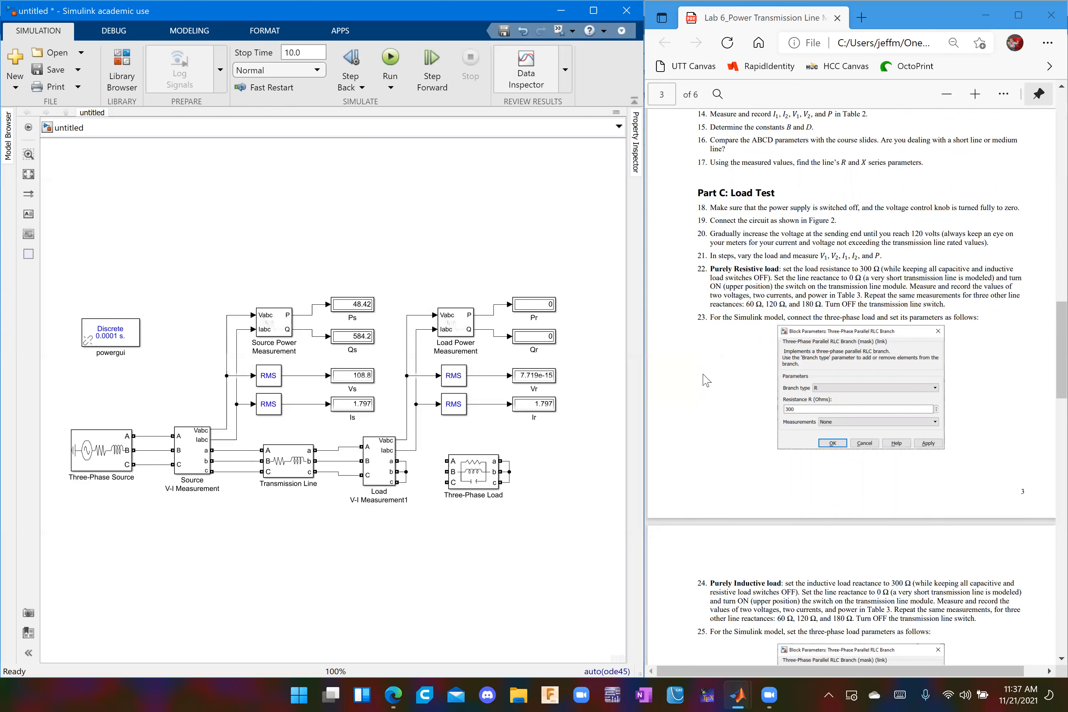
pyautogui.click(406, 464)
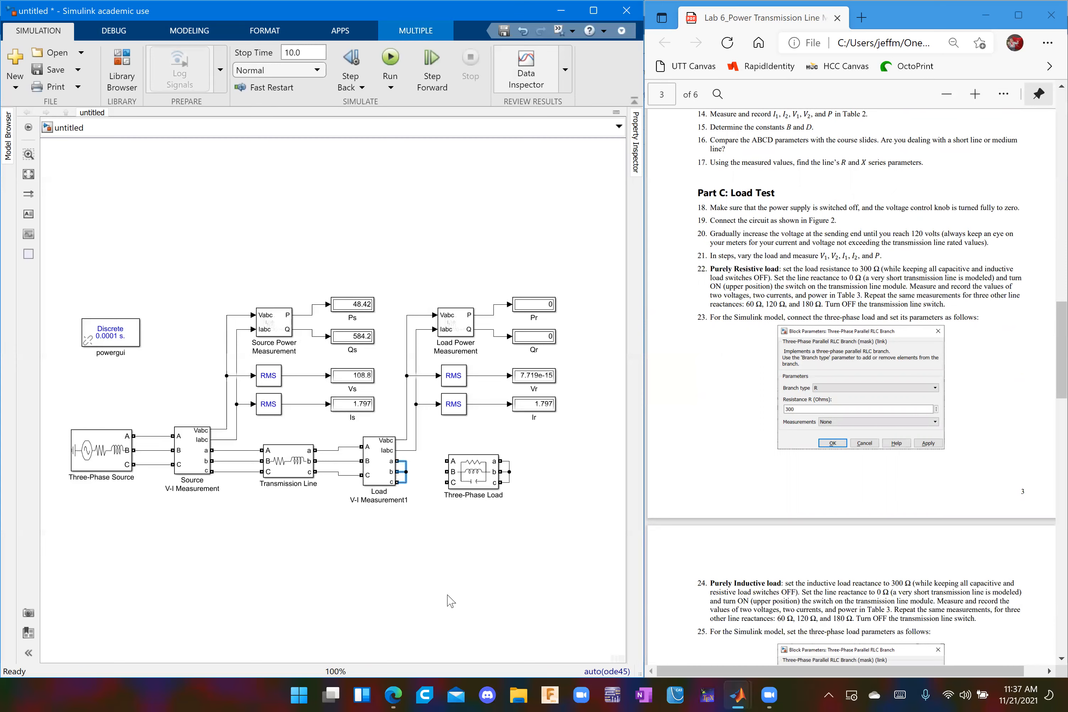
pyautogui.click(450, 580)
pyautogui.moveTo(400, 460); pyautogui.dragTo(446, 482)
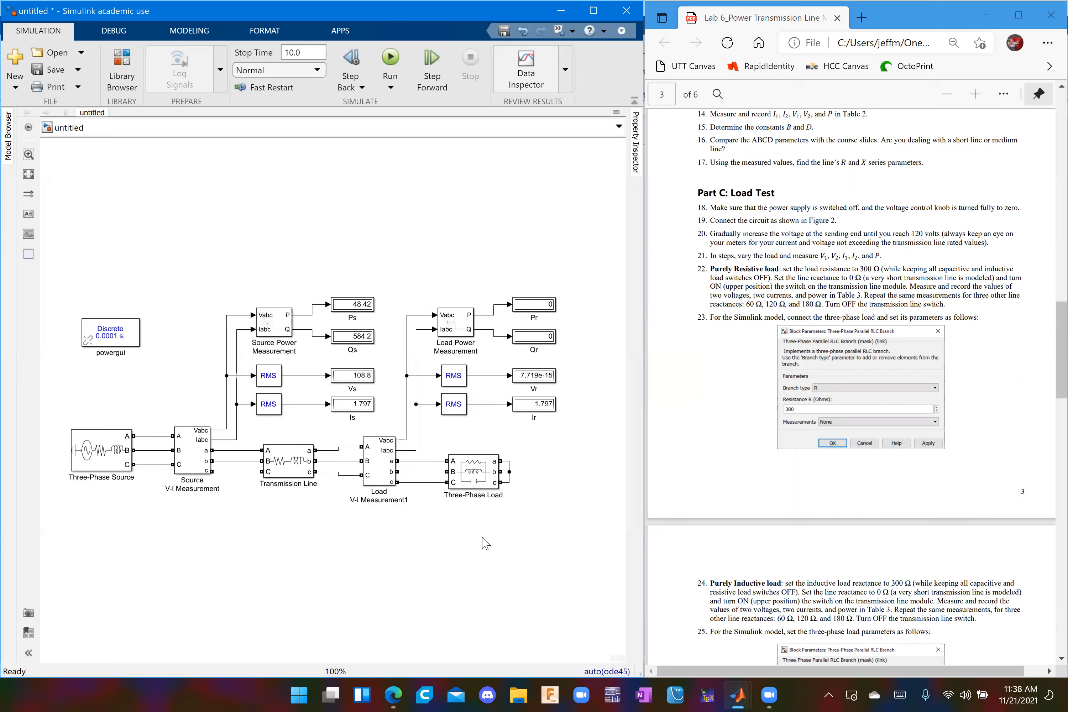
# Set the Three-Phase Load to branch type R with a resistance of 300 ohms.
pyautogui.doubleClick(477, 480)
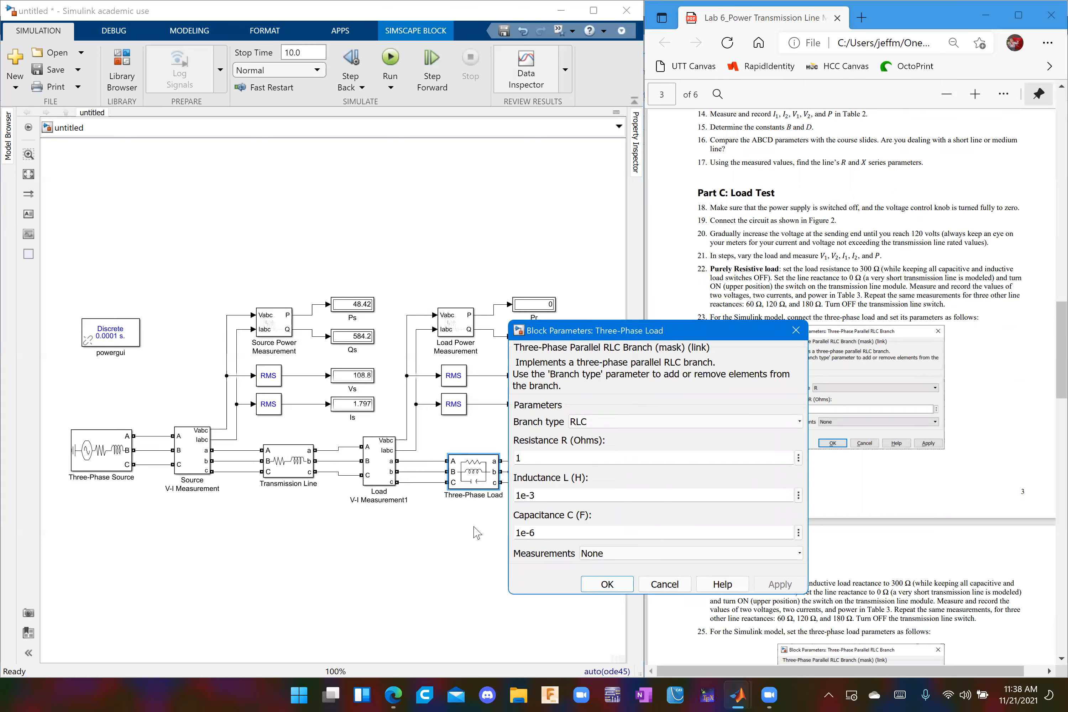
pyautogui.click(593, 421)
pyautogui.click(580, 433)
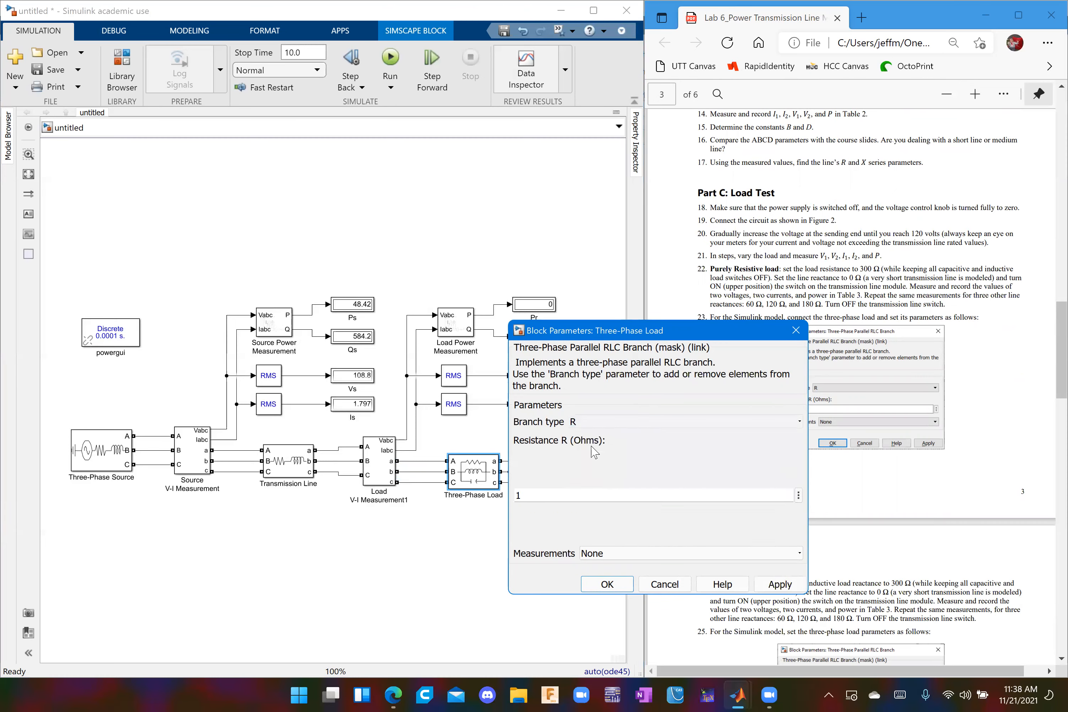
pyautogui.doubleClick(560, 458)
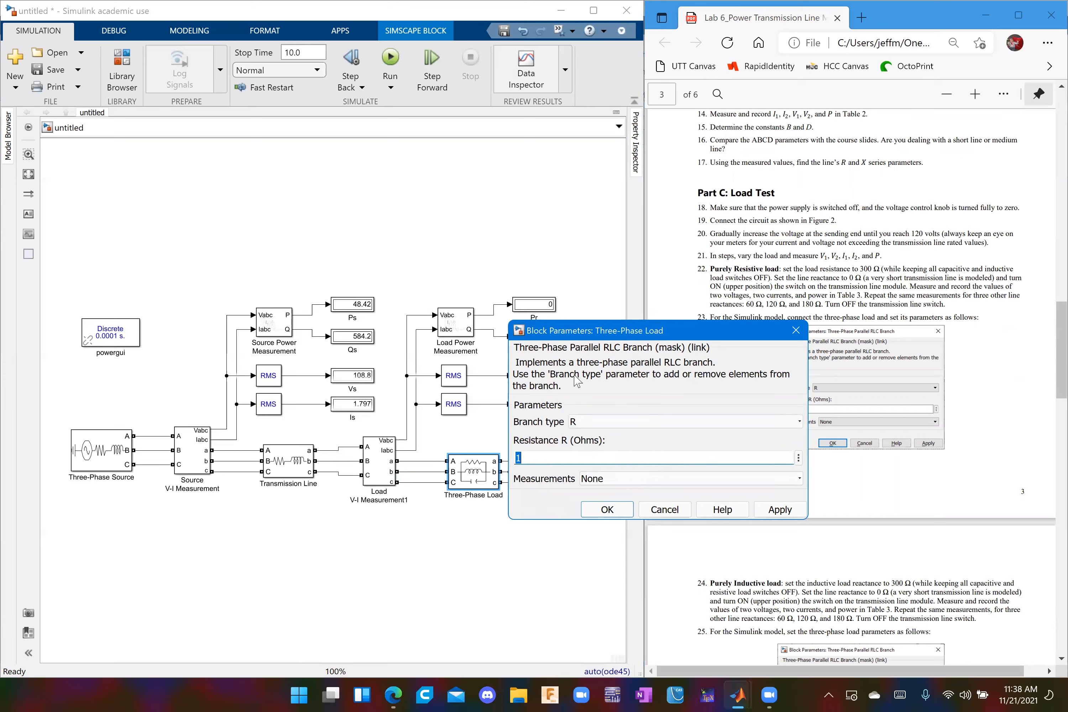
pyautogui.write('300')
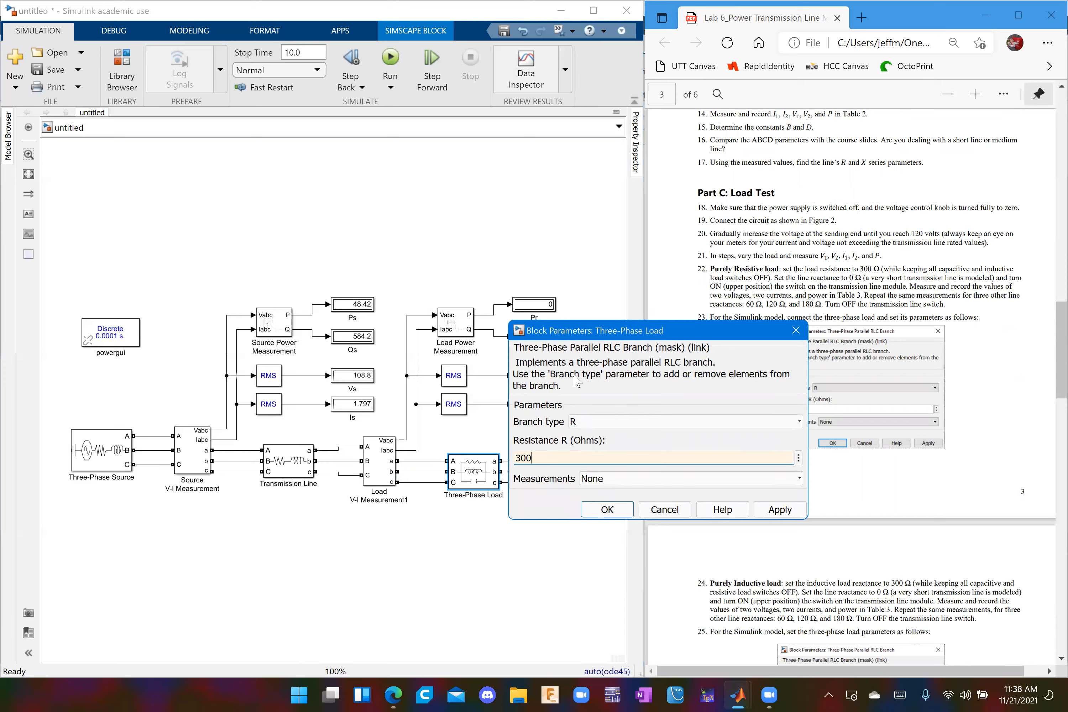
pyautogui.moveTo(605, 331); pyautogui.dragTo(413, 173)
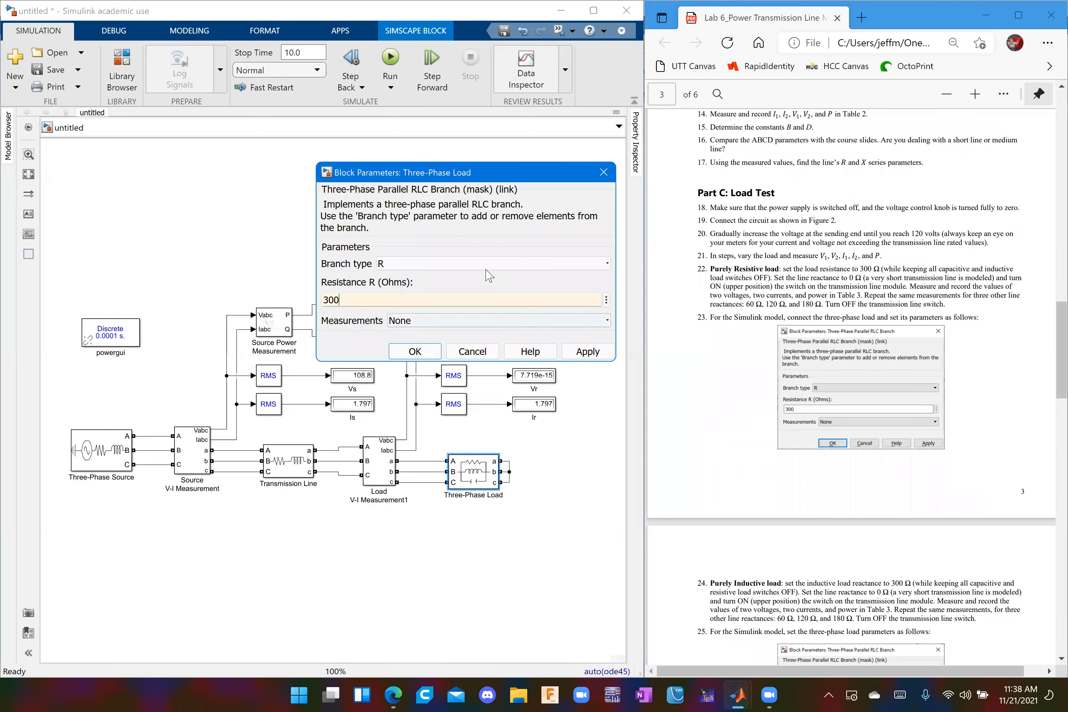
pyautogui.click(411, 355)
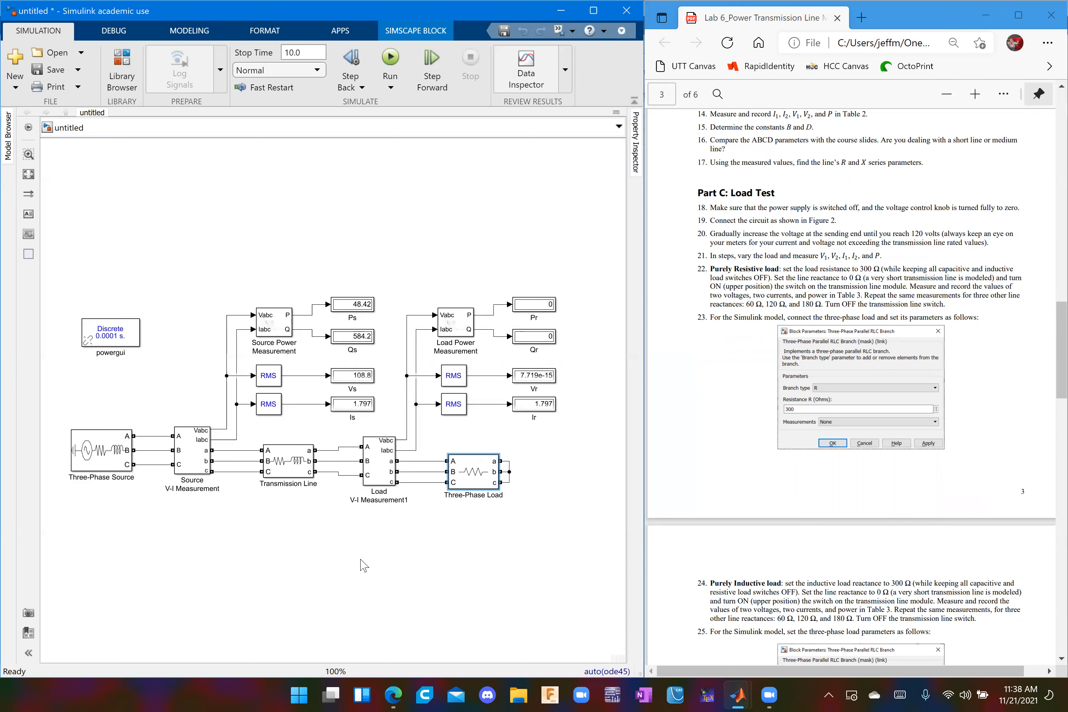
# Set the Transmission Line's inductance to 0 H and run the simulation with the resistive load.
pyautogui.click(307, 553)
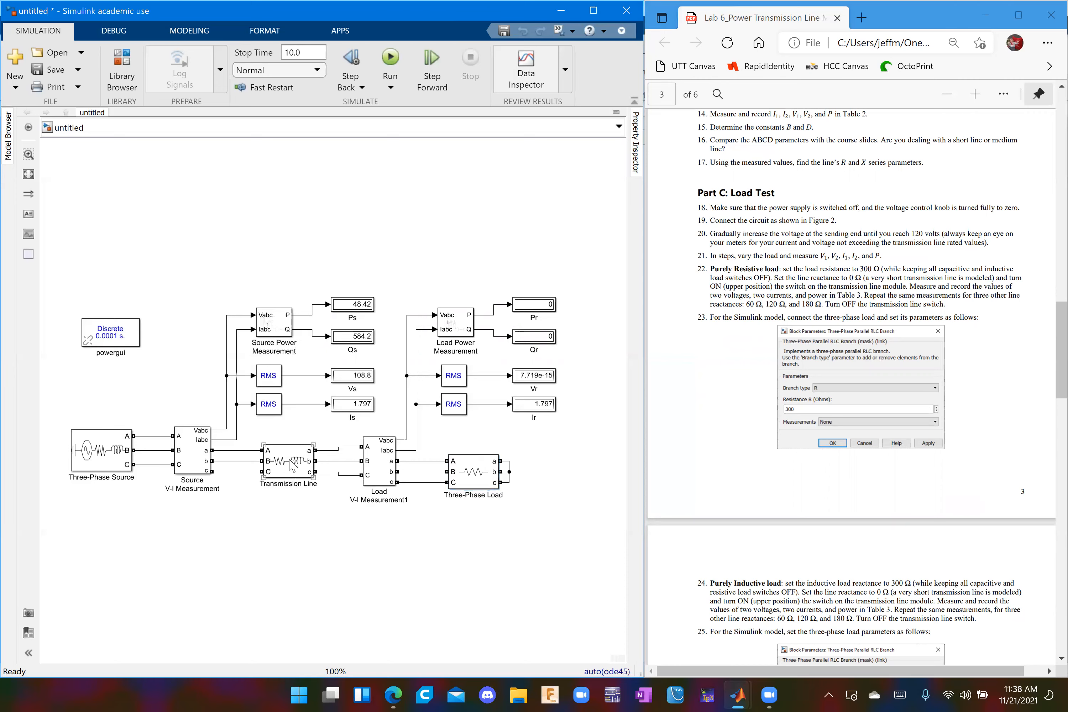
pyautogui.doubleClick(290, 471)
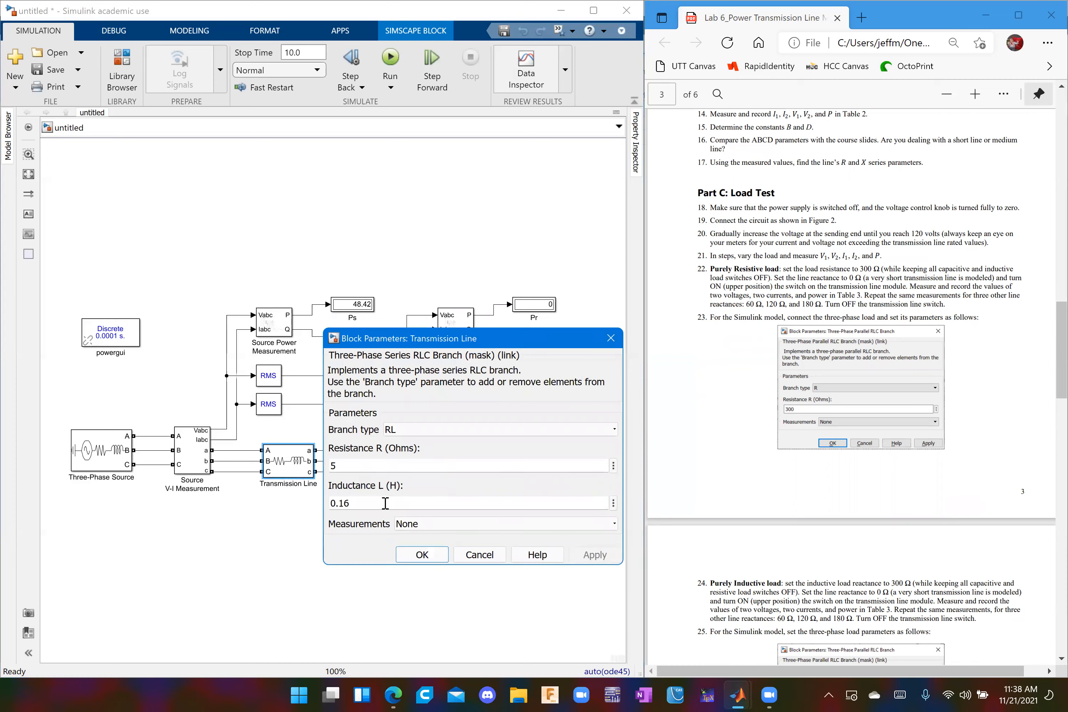
pyautogui.moveTo(385, 504); pyautogui.dragTo(311, 502)
pyautogui.moveTo(381, 503); pyautogui.dragTo(302, 505)
pyautogui.write('0')
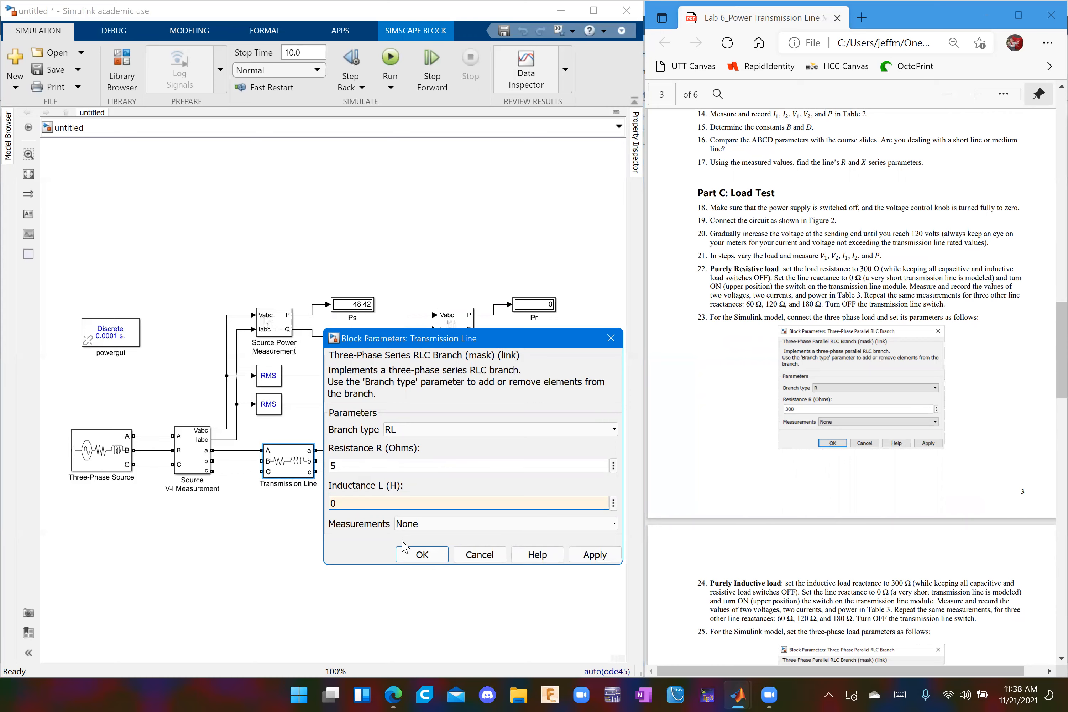
pyautogui.click(415, 555)
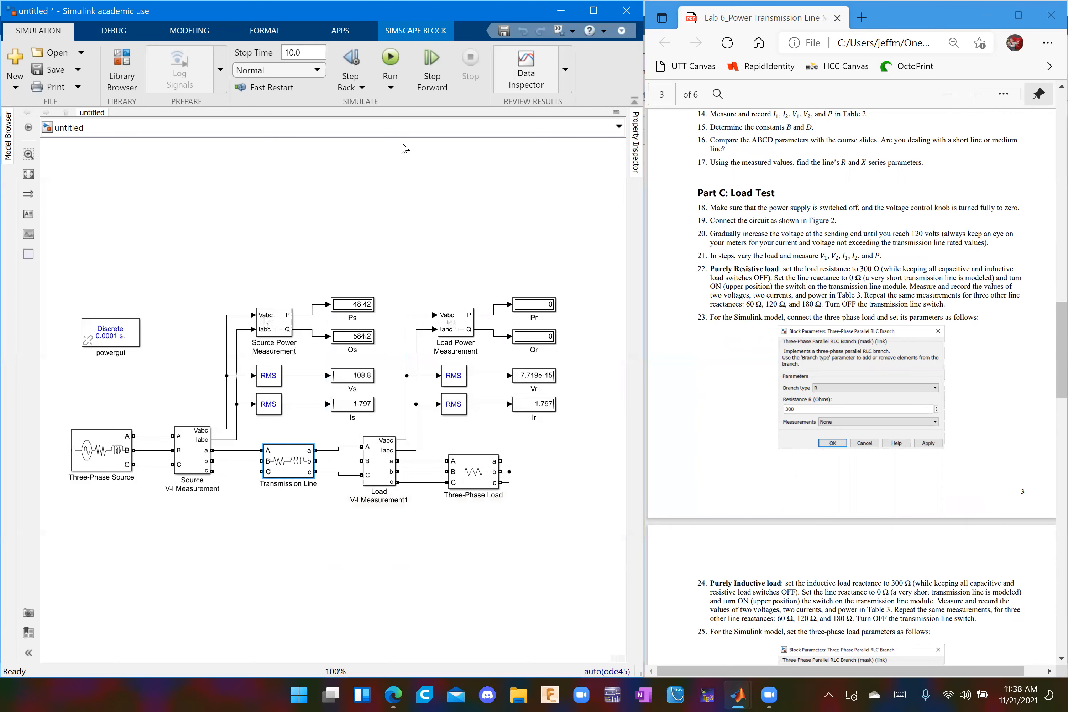
pyautogui.click(390, 60)
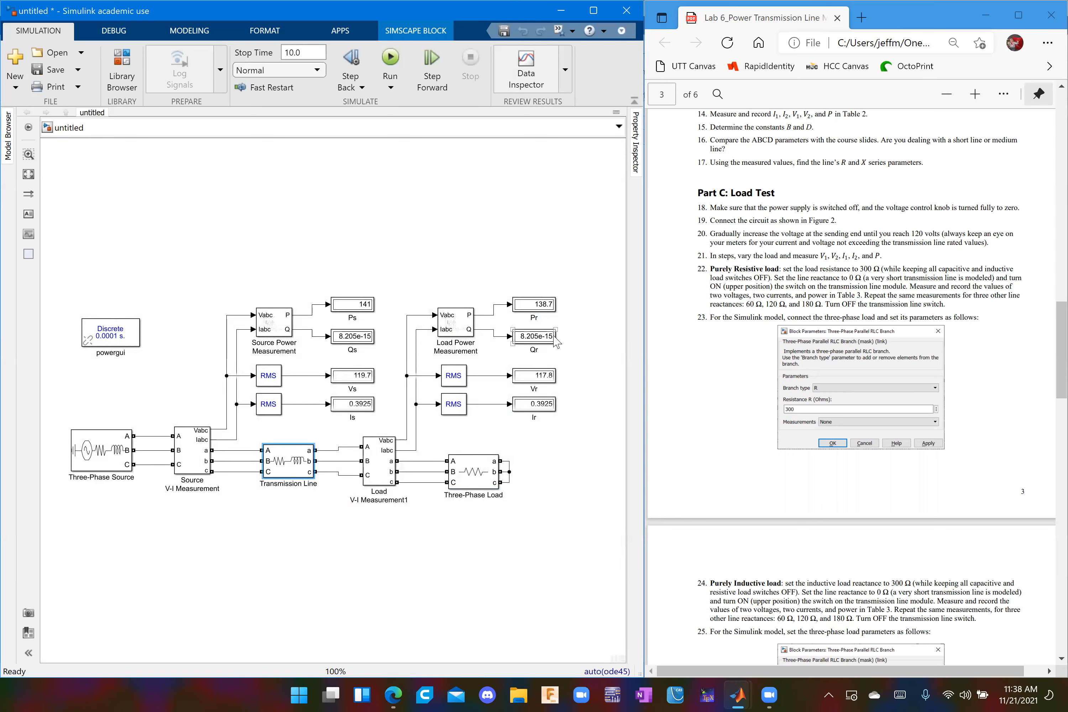
pyautogui.click(518, 342)
pyautogui.click(581, 509)
# Set the Transmission Line's inductance to 0.16 H and run the simulation again.
pyautogui.doubleClick(294, 472)
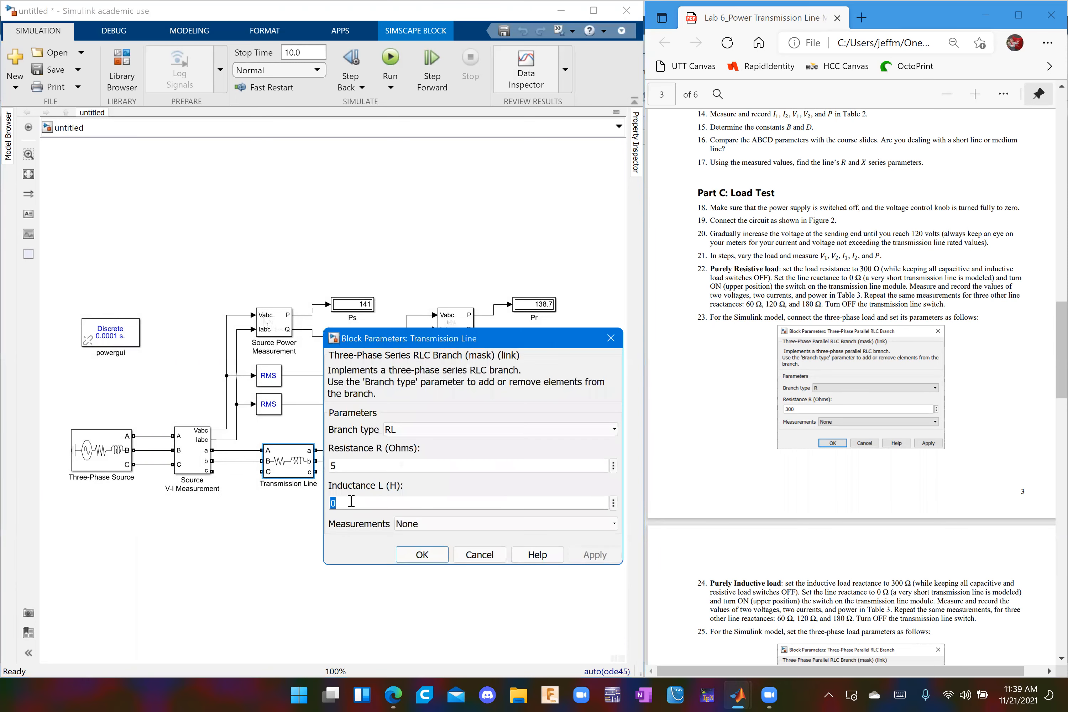
pyautogui.write('0')
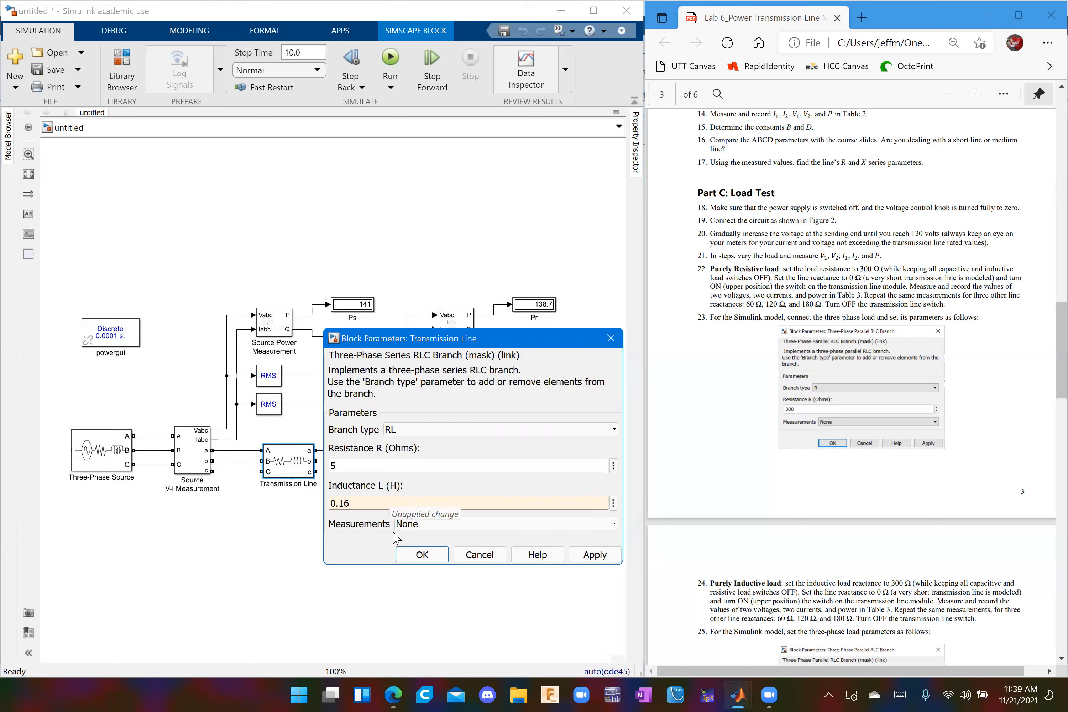
pyautogui.click(411, 554)
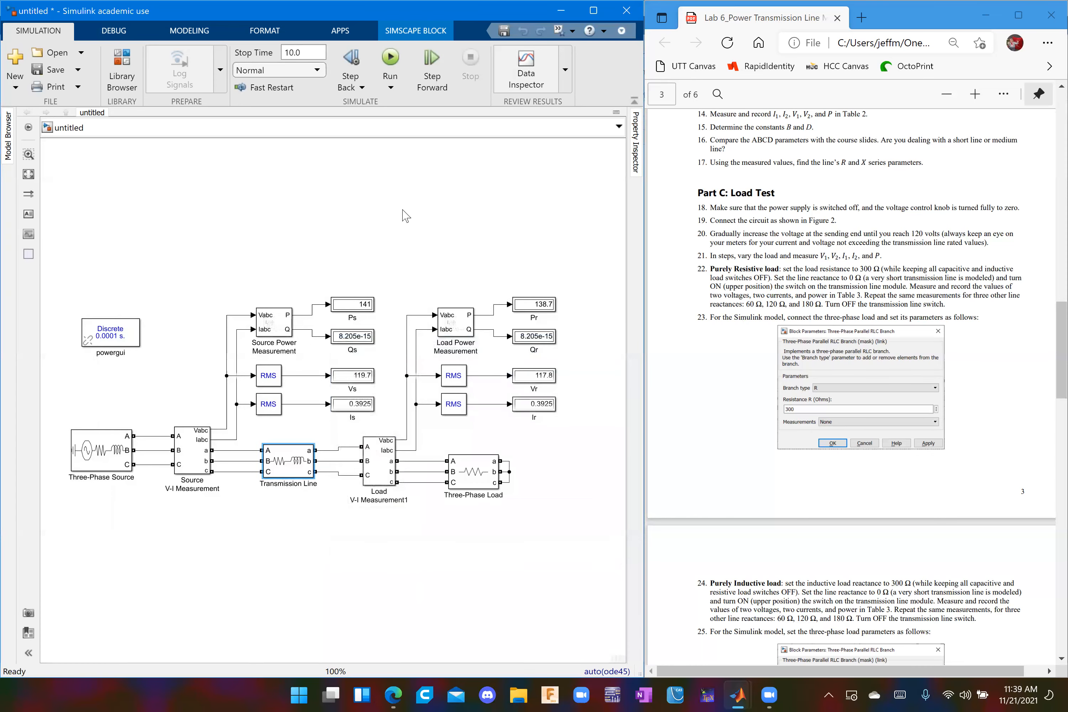
pyautogui.click(389, 58)
pyautogui.click(398, 580)
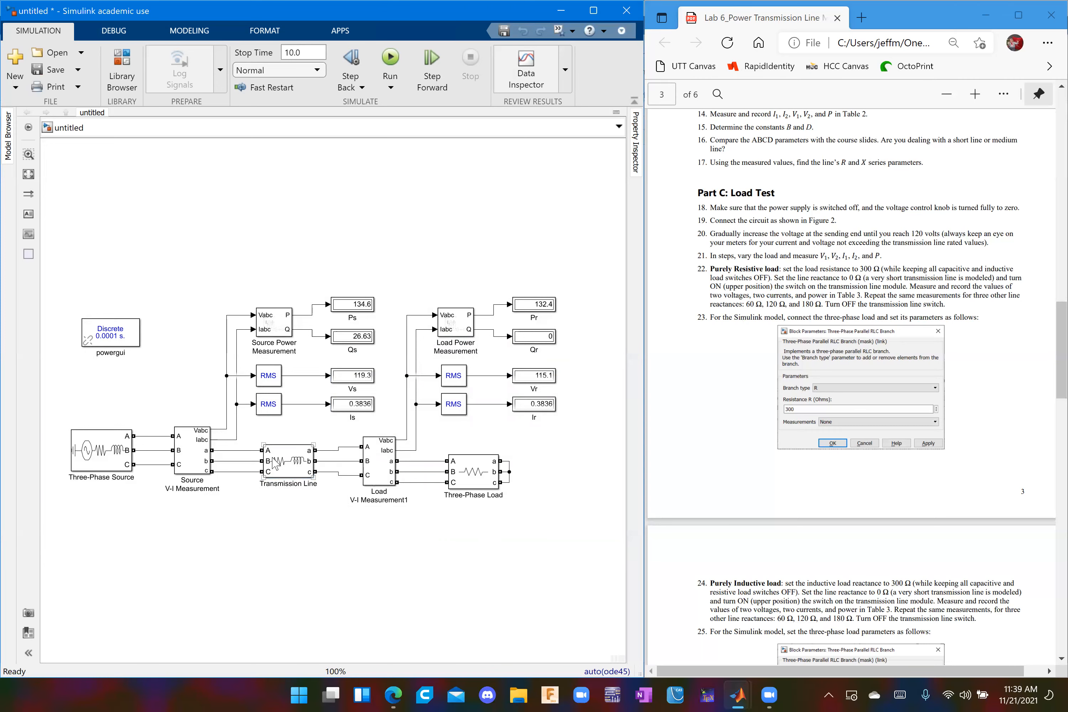
# Set the Transmission Line's inductance for the manual's 120 Ω line reactance and rerun the simulation.
pyautogui.doubleClick(287, 461)
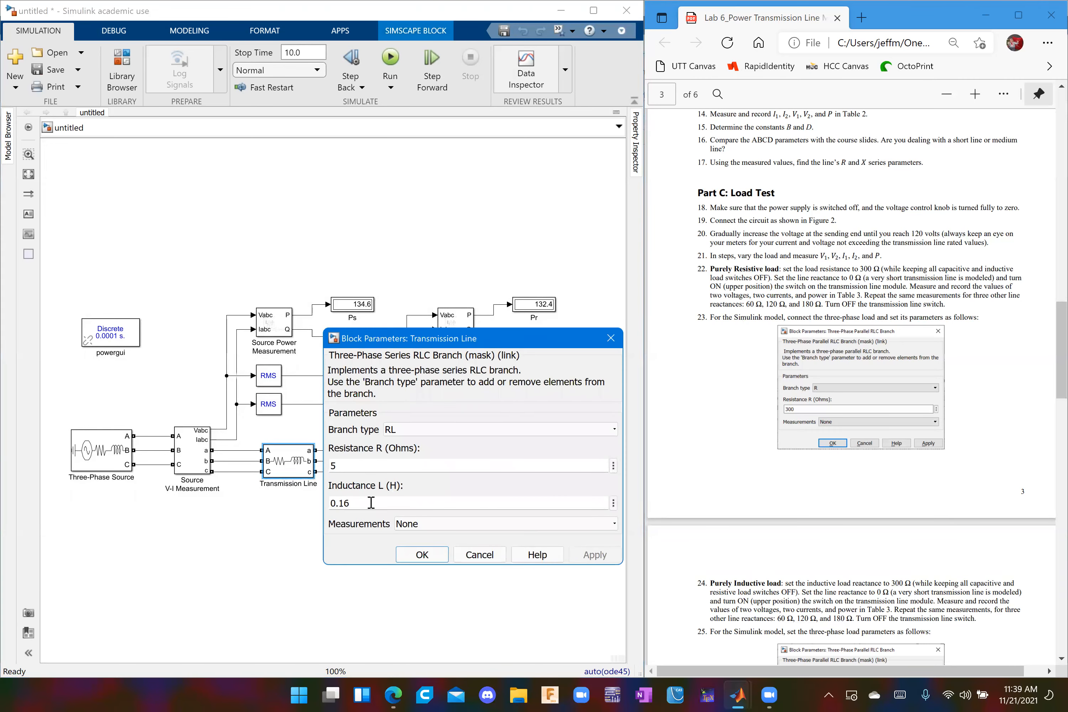
pyautogui.moveTo(371, 502); pyautogui.dragTo(282, 504)
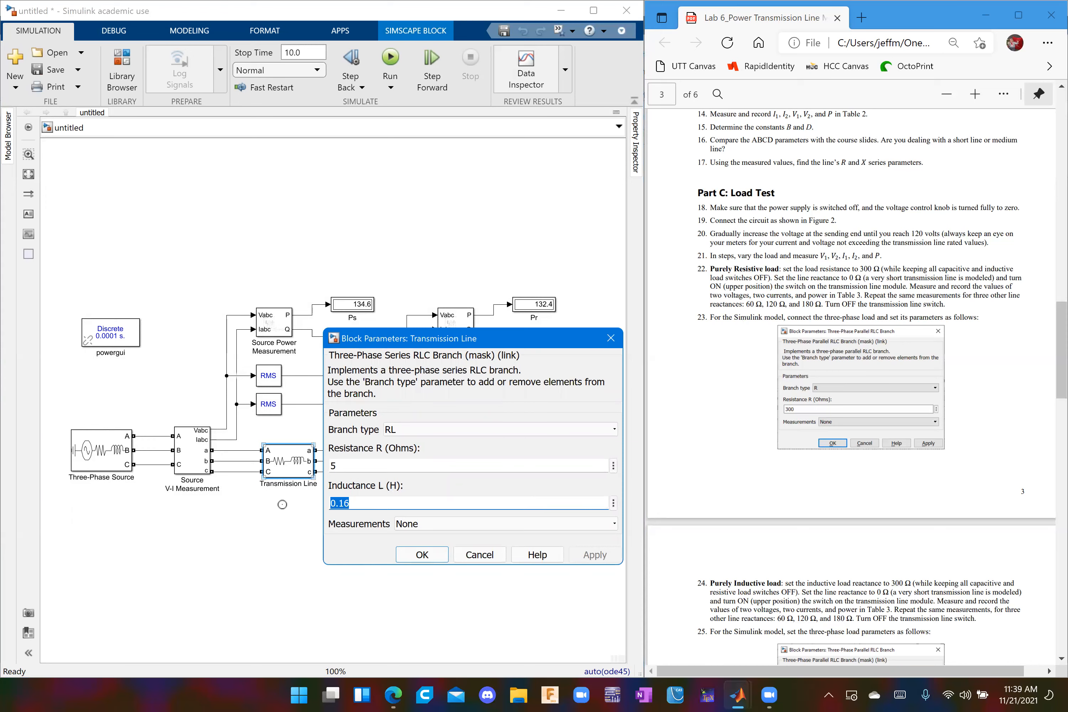
pyautogui.write('0')
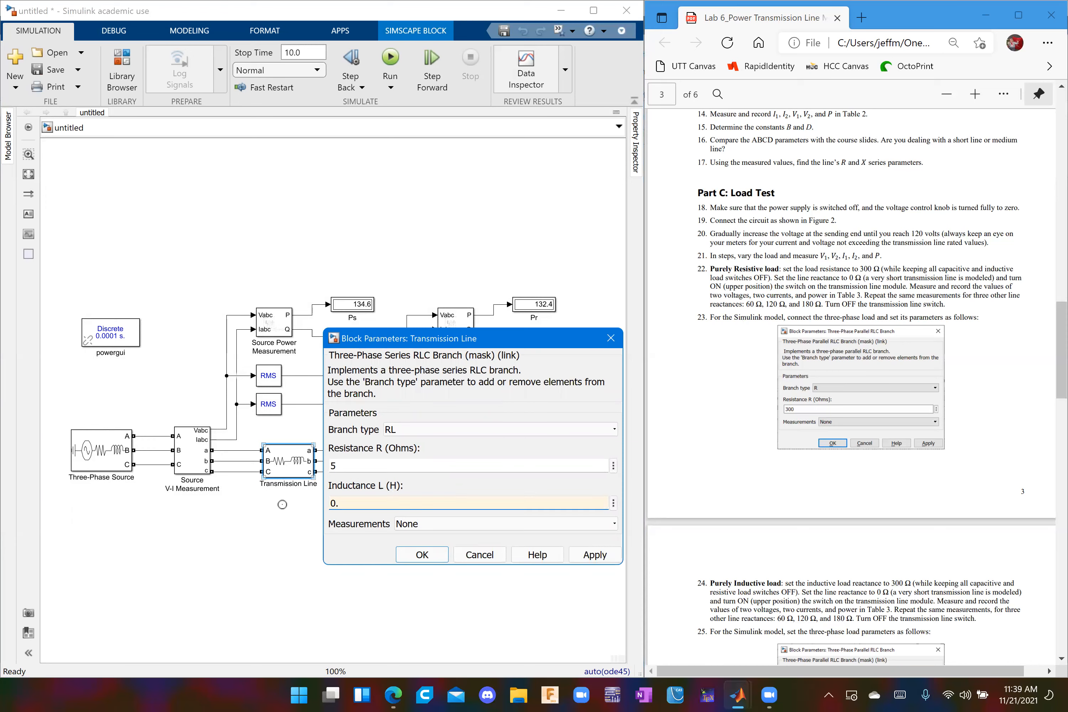
pyautogui.click(434, 557)
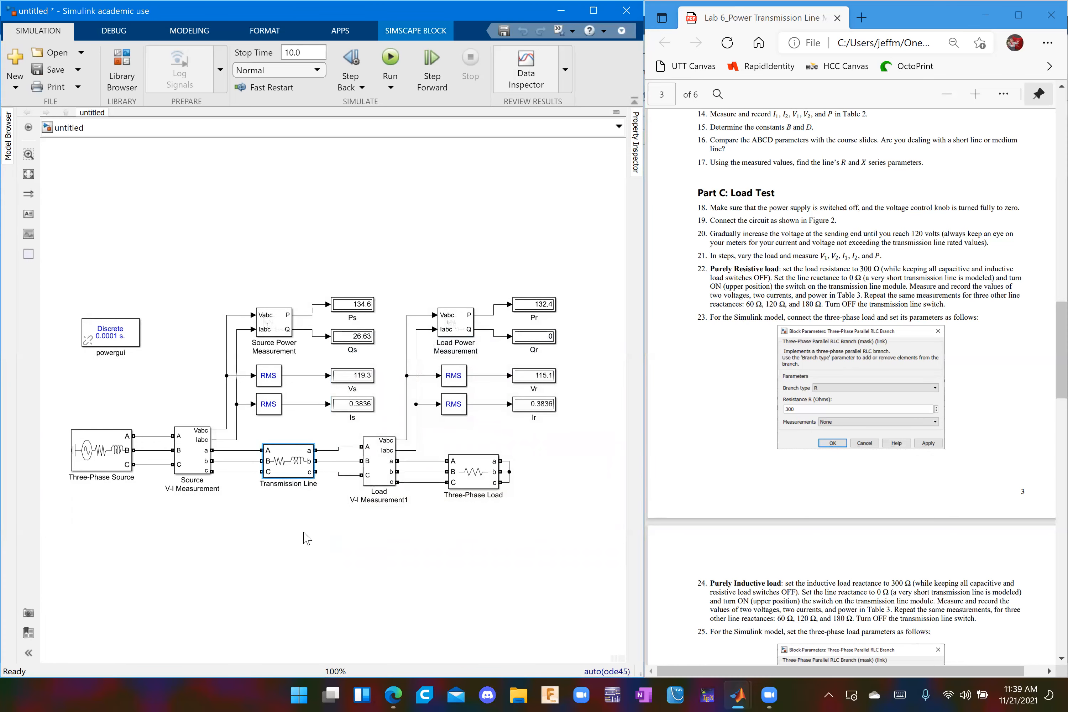
pyautogui.click(393, 52)
# Set the Transmission Line's inductance to 0.48 H and run the resistive load simulation.
pyautogui.doubleClick(291, 472)
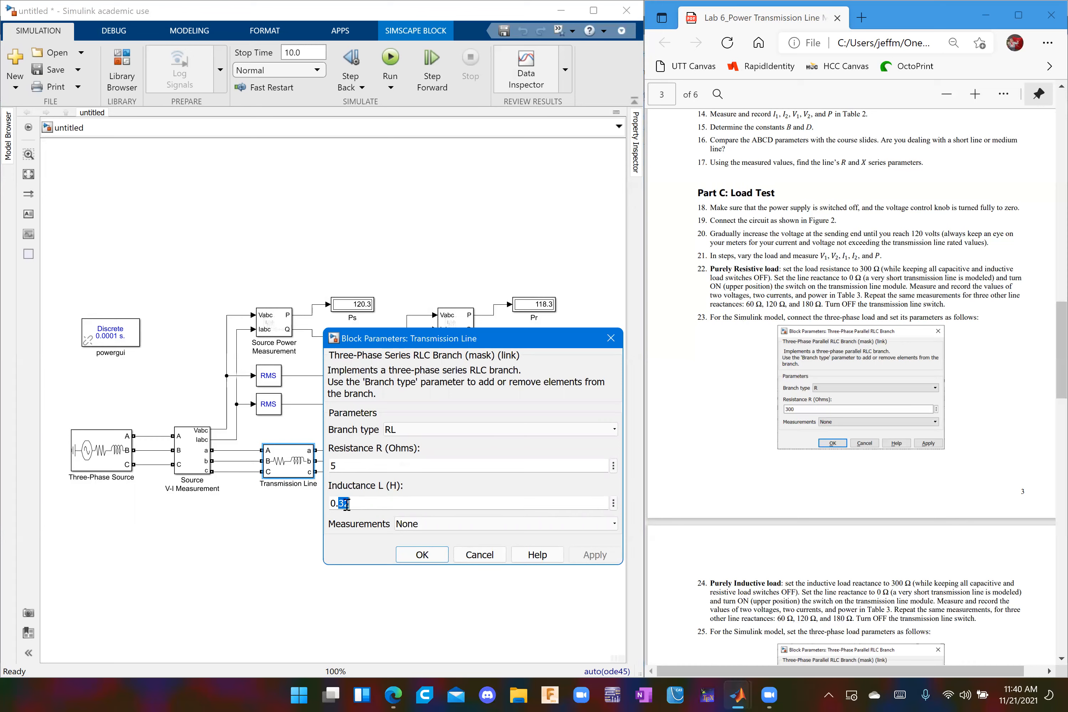
pyautogui.doubleClick(358, 504)
pyautogui.press('BackSpace')
pyautogui.press('BackSpace')
pyautogui.press('BackSpace')
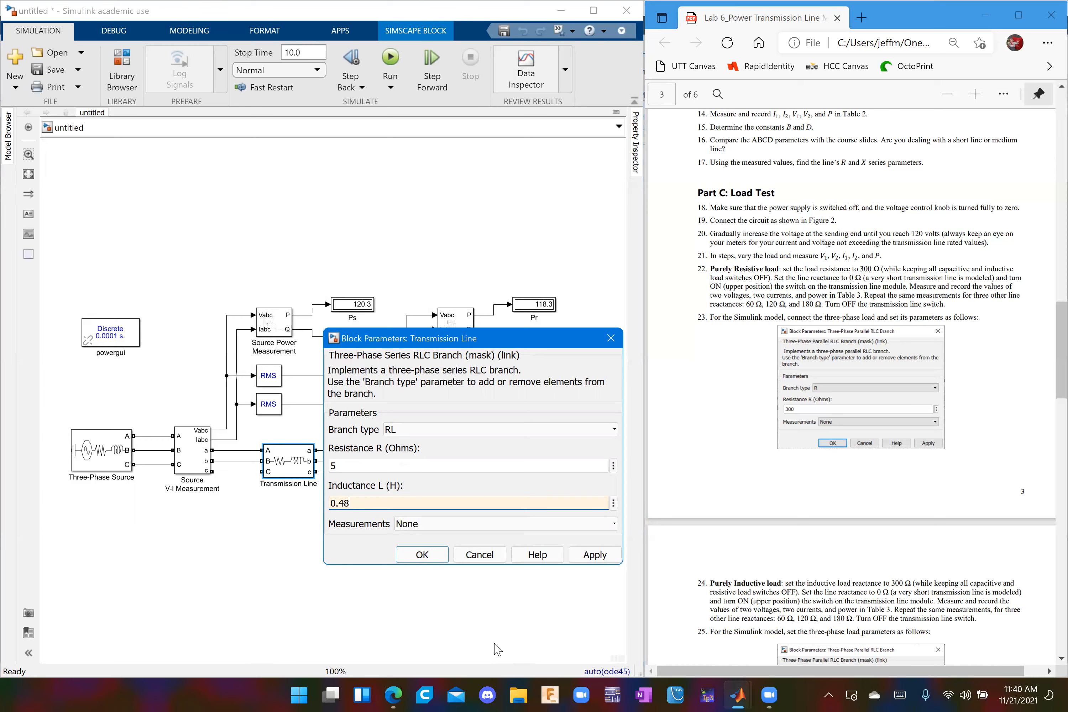
pyautogui.click(422, 554)
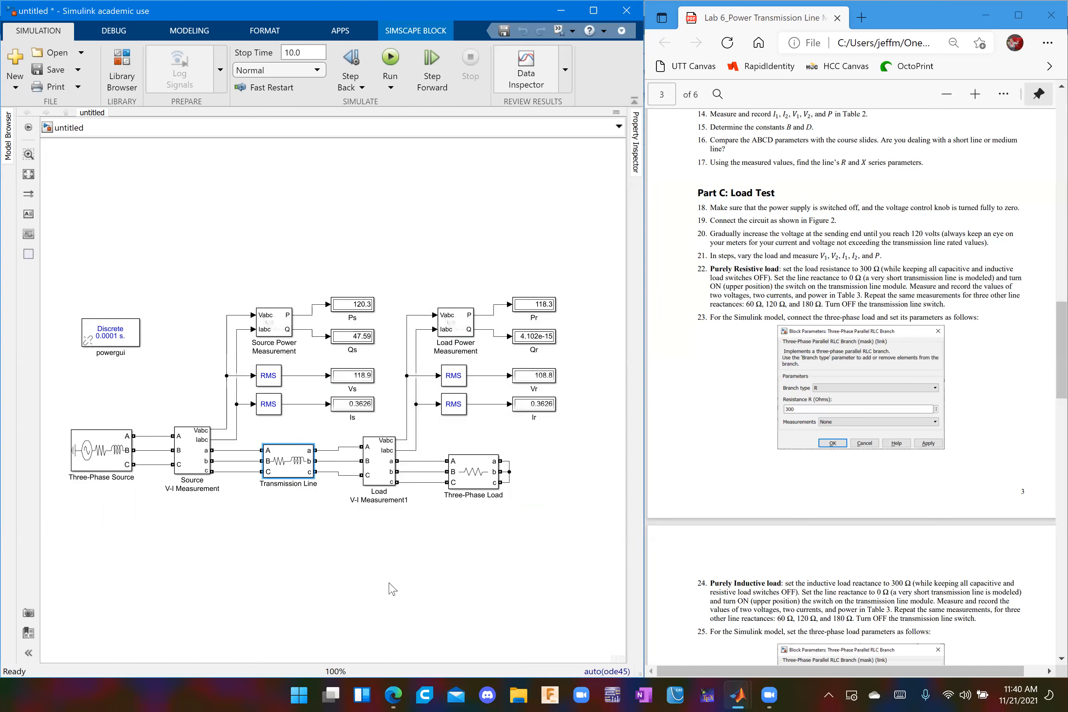
pyautogui.click(390, 59)
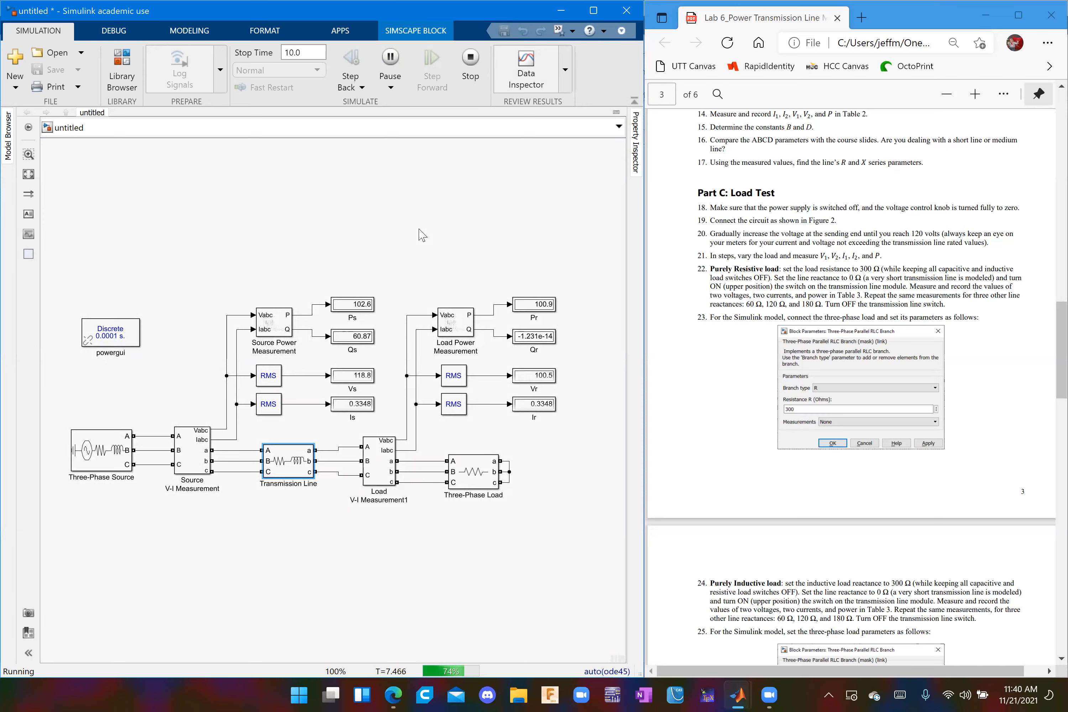
# Switch to Calculator, compute the line reactance as 2 × 3.14 × 0.48 × 60, and close it.
pyautogui.press('super')
pyautogui.write('calc')
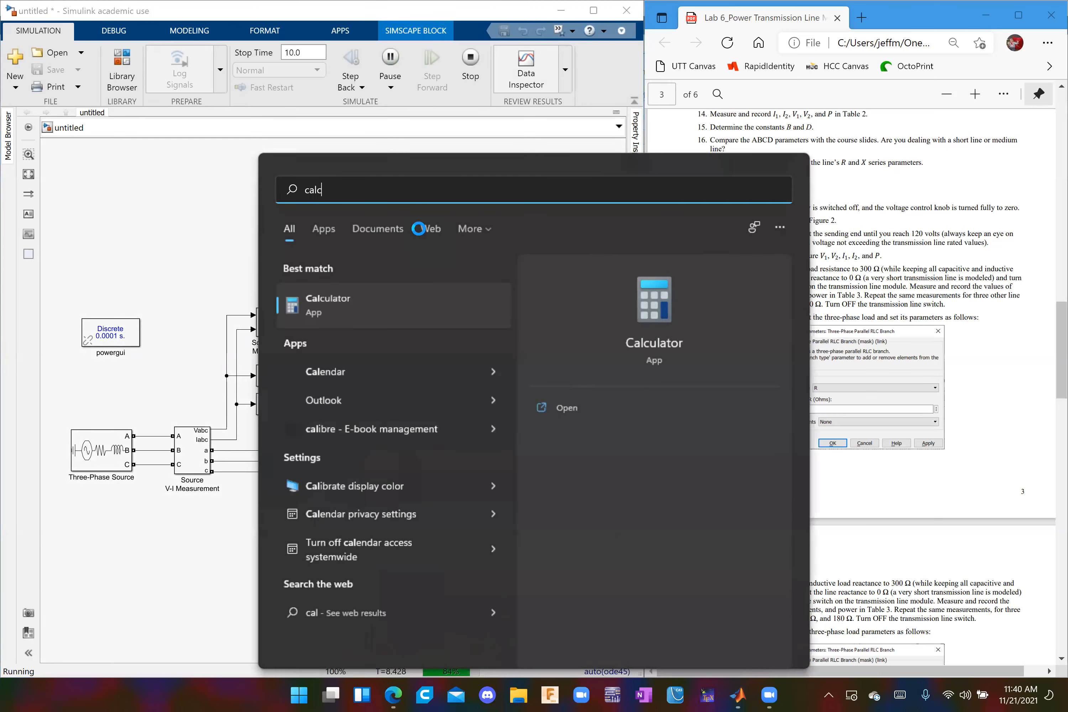
pyautogui.press('Return')
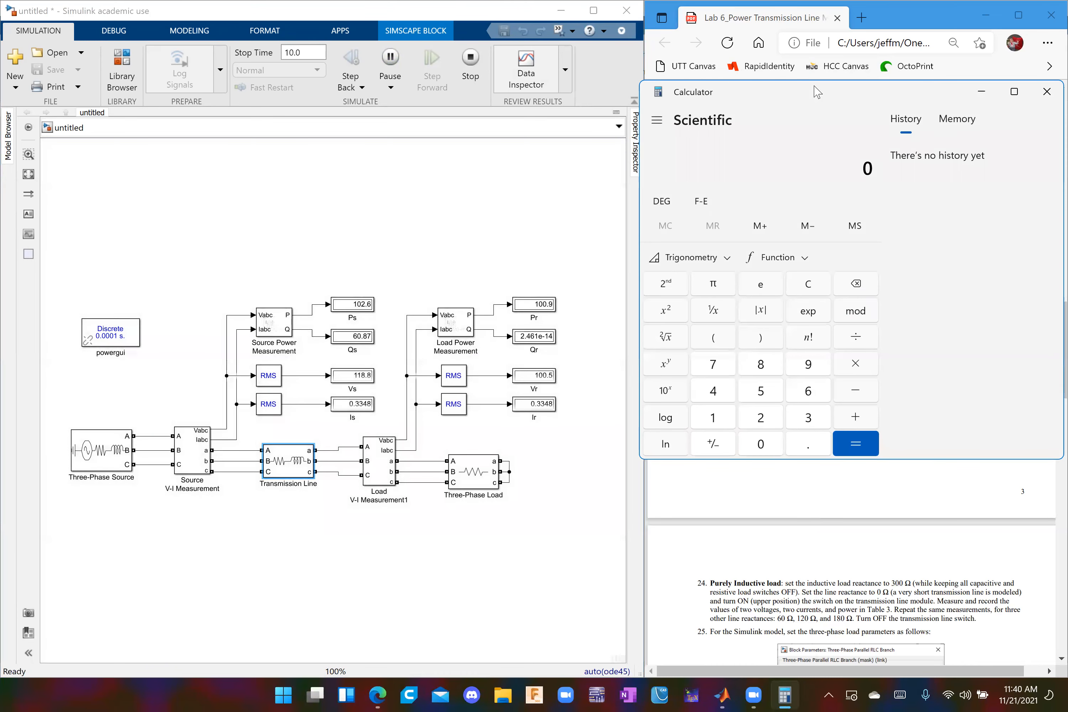
pyautogui.click(772, 429)
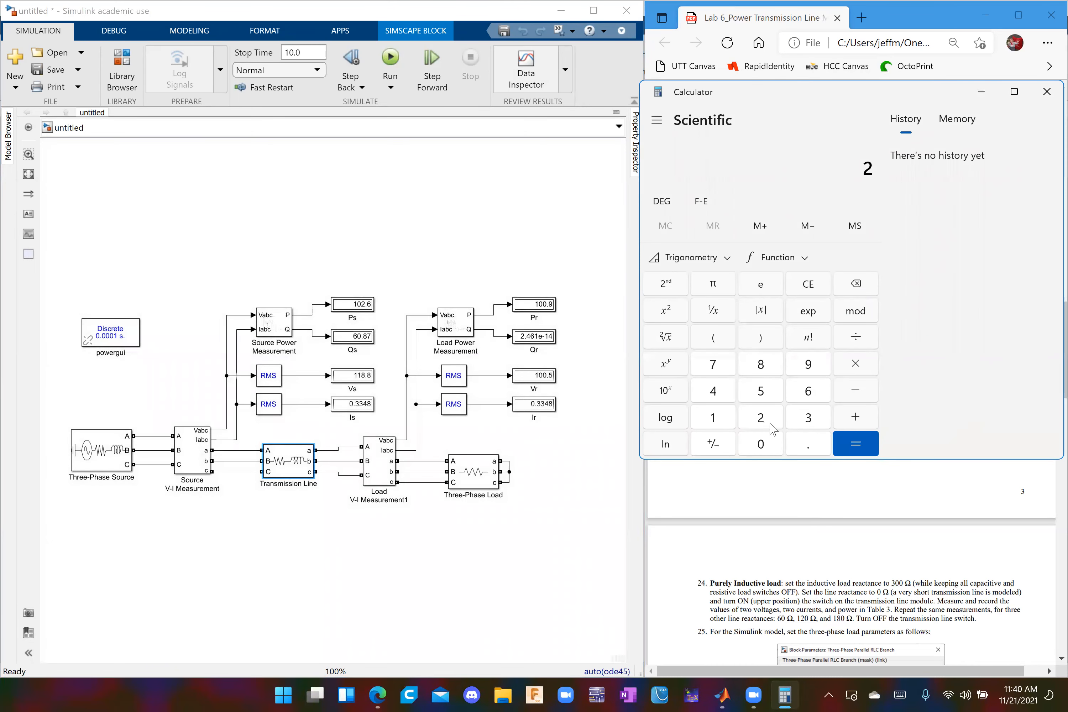
pyautogui.write('.14')
pyautogui.press('*')
pyautogui.write('.48')
pyautogui.press('*')
pyautogui.write('60')
pyautogui.press('Return')
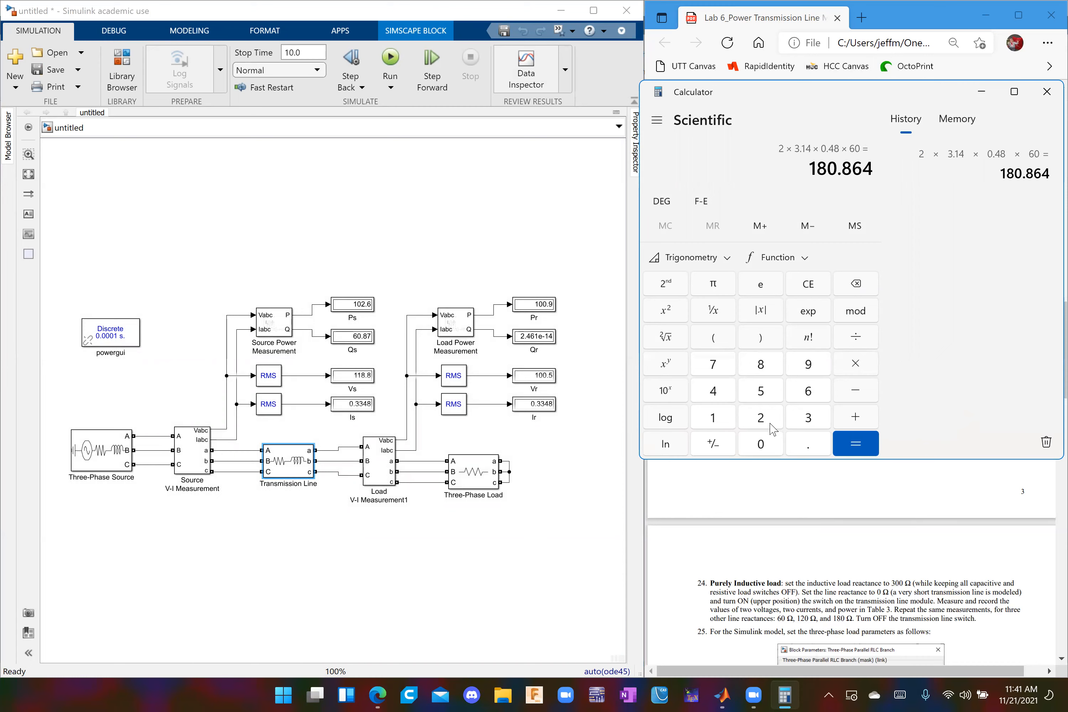
pyautogui.click(1044, 94)
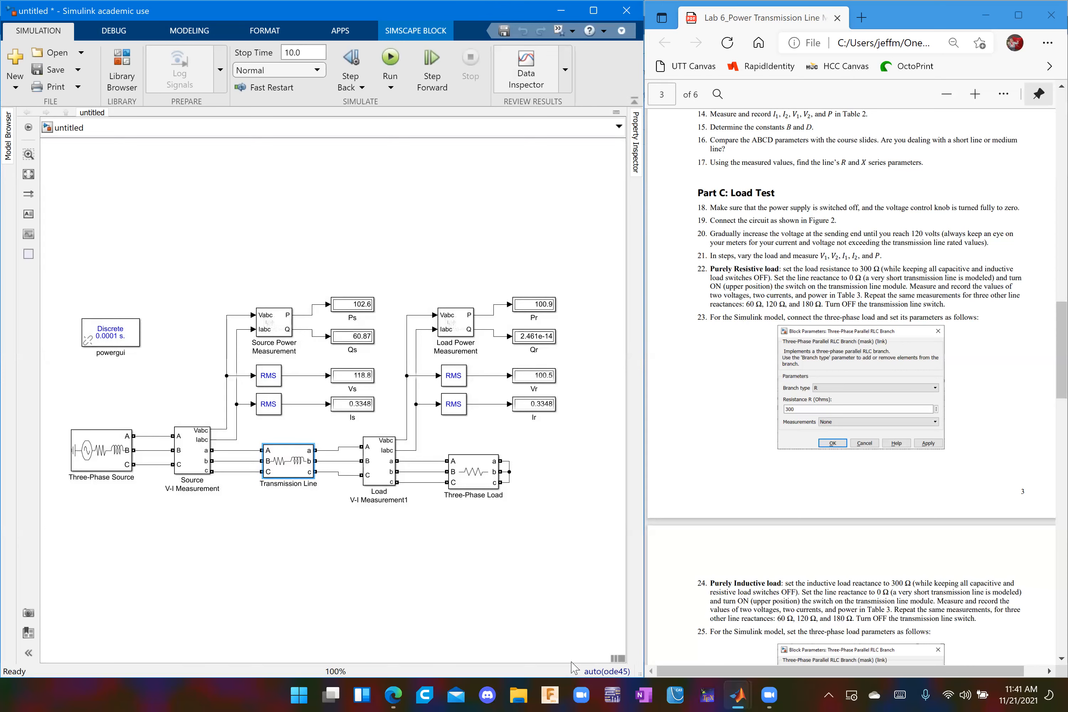
# Change the Three-Phase Load's branch type to L for the purely inductive load test.
pyautogui.click(462, 604)
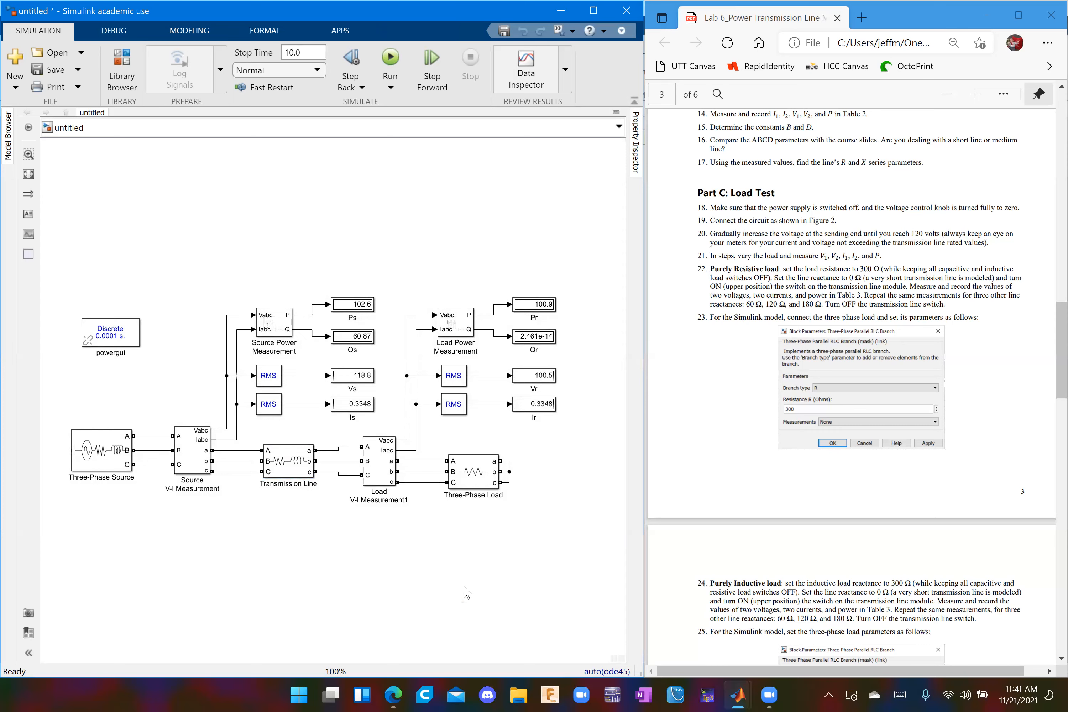
pyautogui.doubleClick(476, 477)
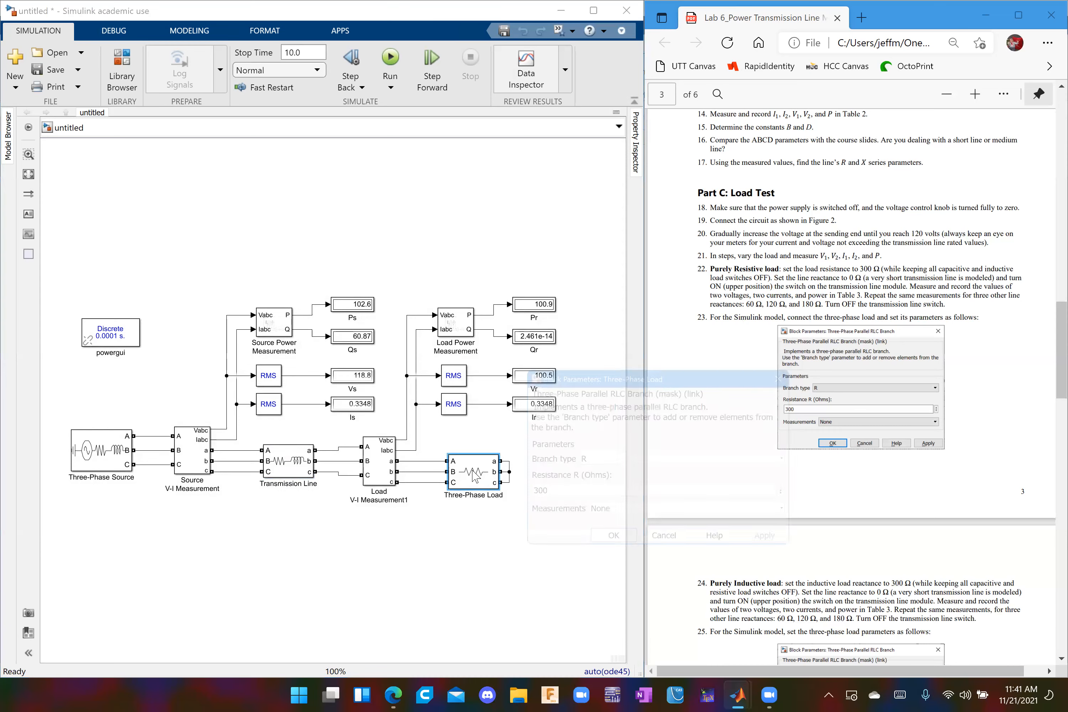
pyautogui.click(595, 459)
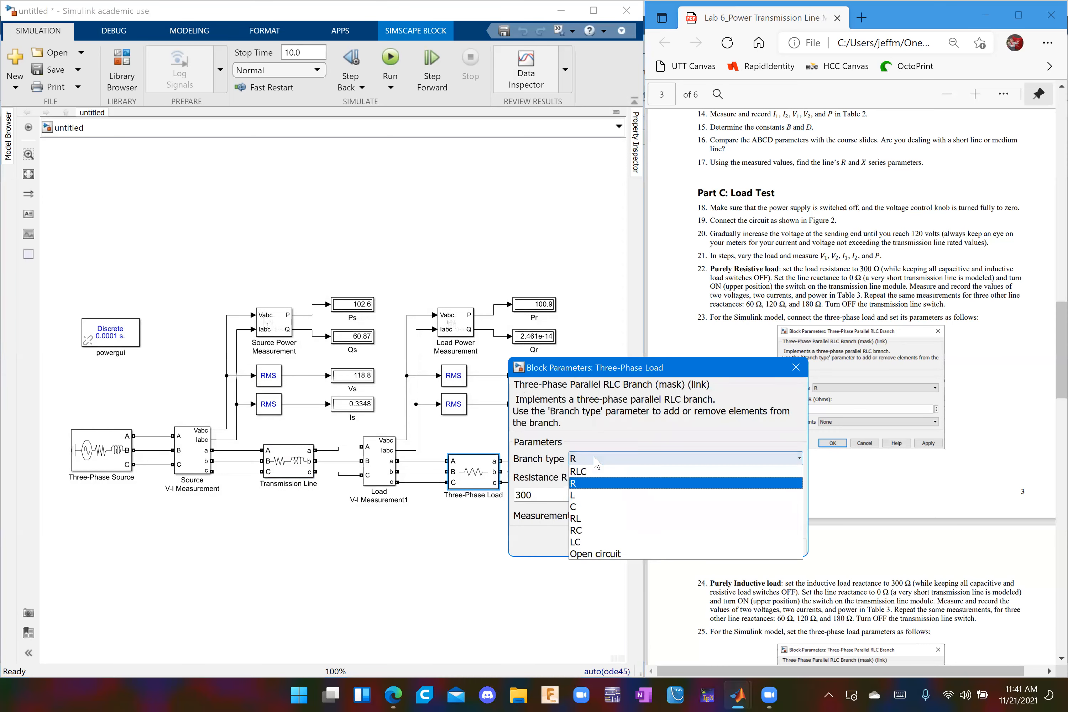
pyautogui.click(597, 494)
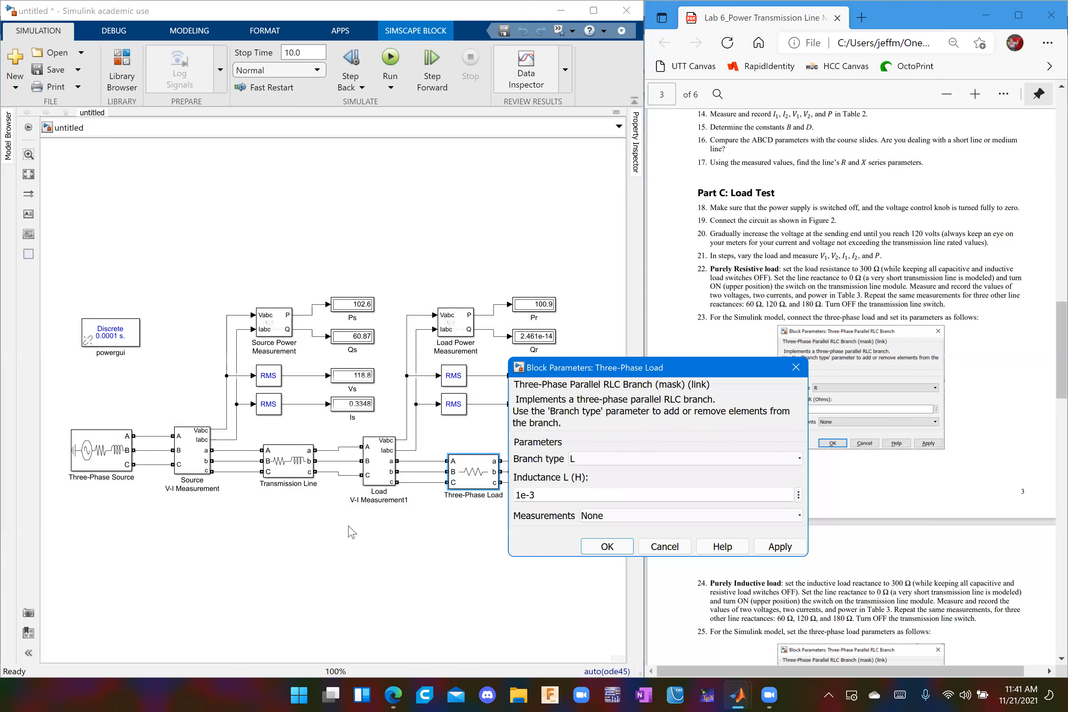
pyautogui.press('super')
pyautogui.write('calc')
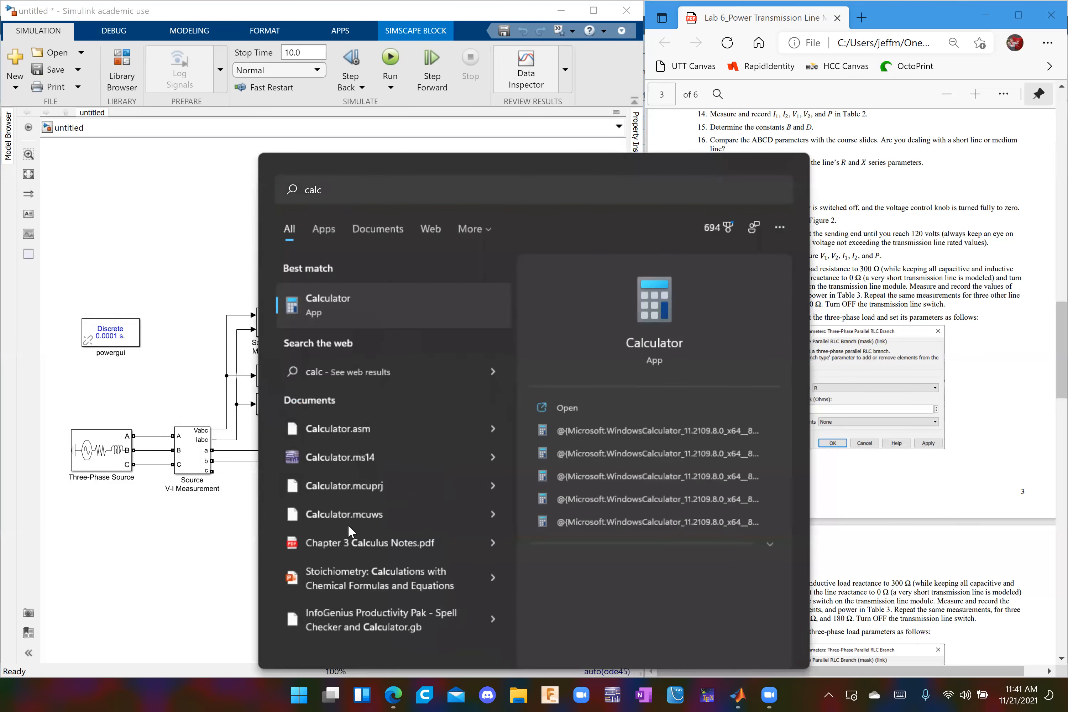
pyautogui.press('Return')
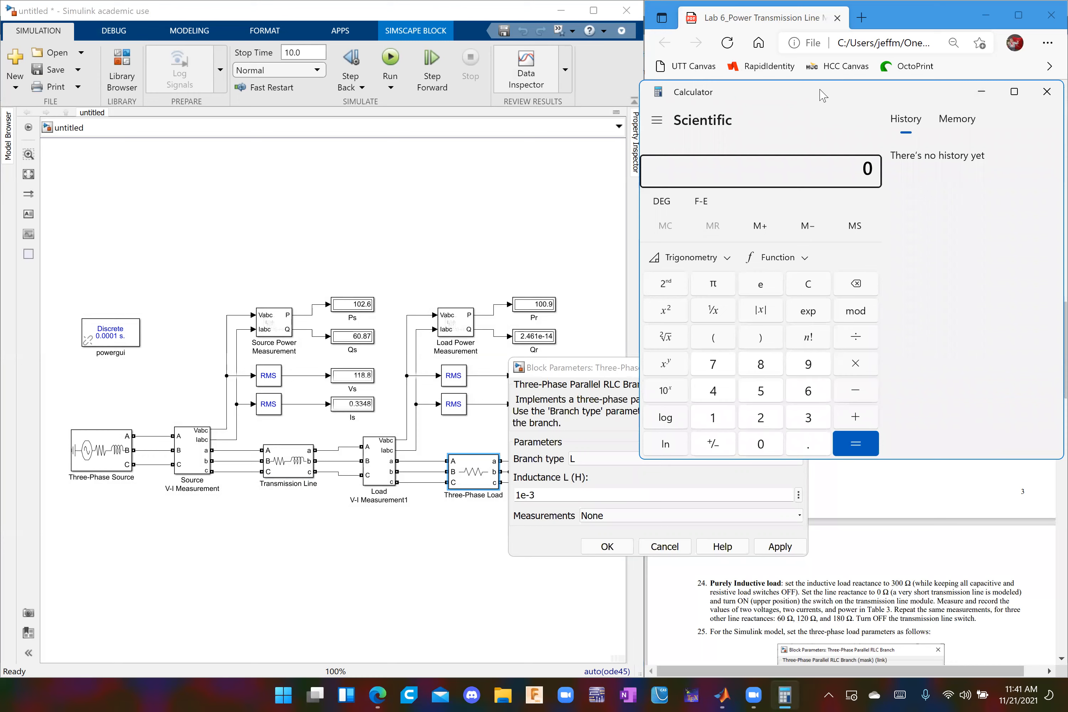
pyautogui.moveTo(817, 97); pyautogui.dragTo(322, 166)
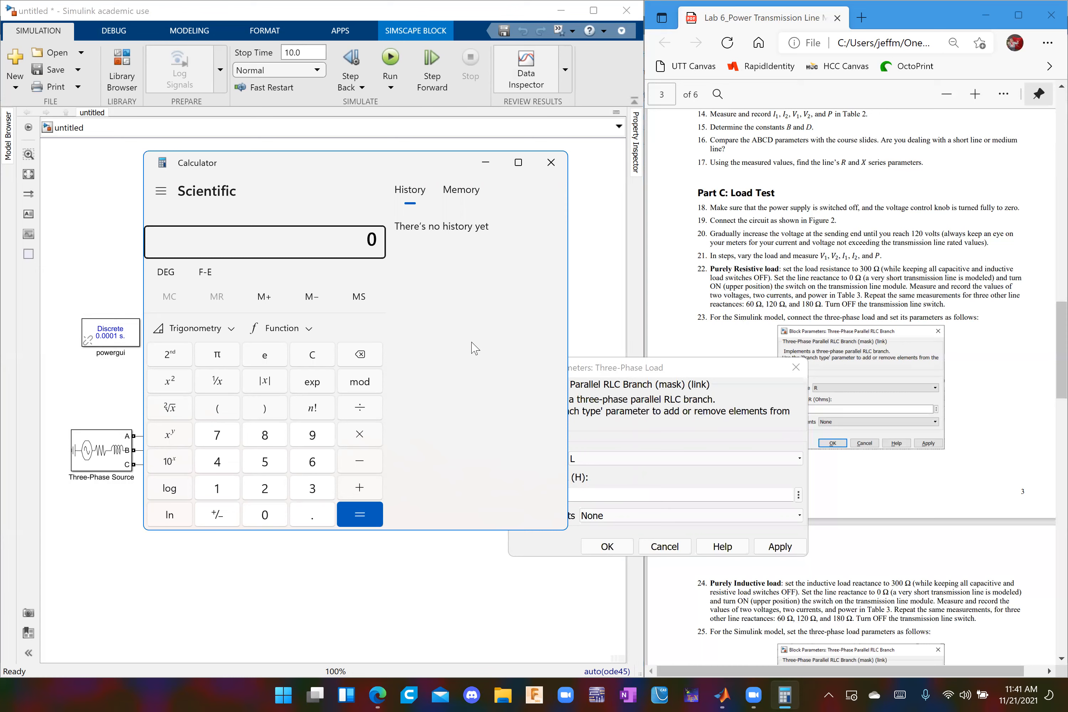
pyautogui.write('120')
pyautogui.click(218, 361)
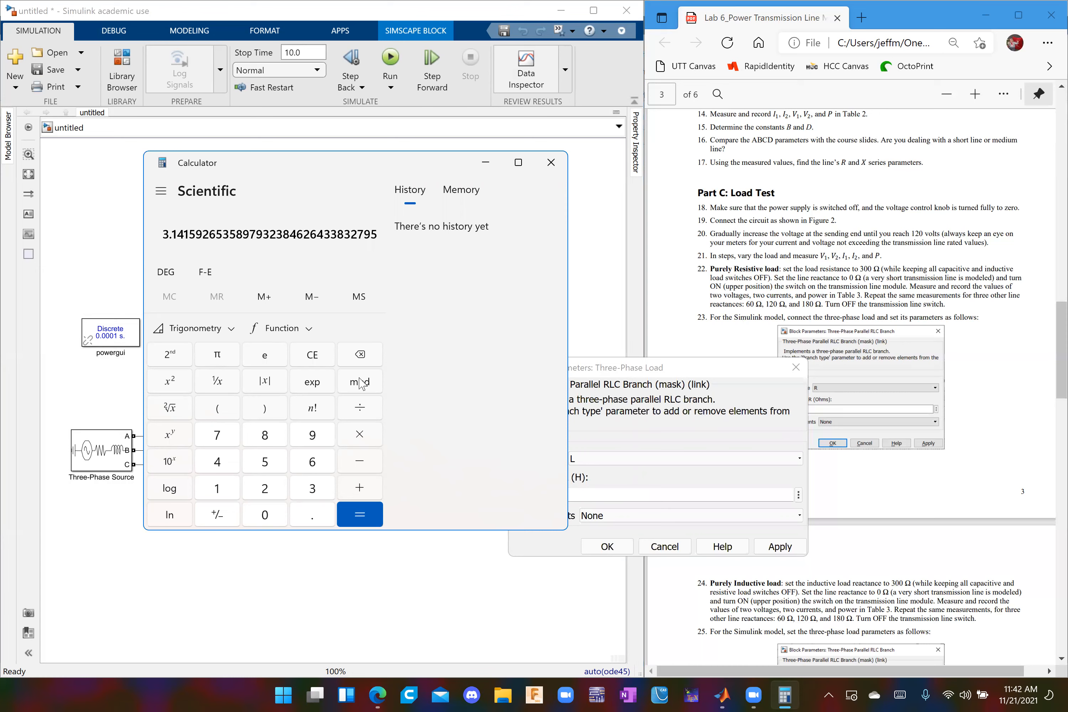
pyautogui.click(308, 361)
pyautogui.write('120')
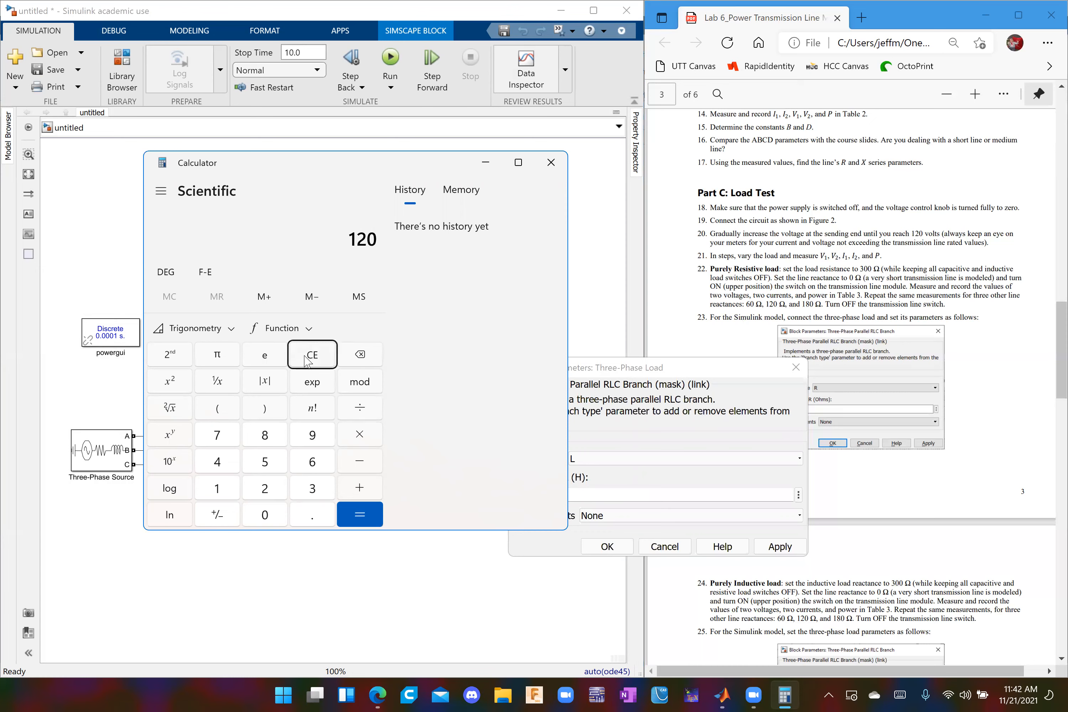
pyautogui.click(357, 438)
pyautogui.click(221, 366)
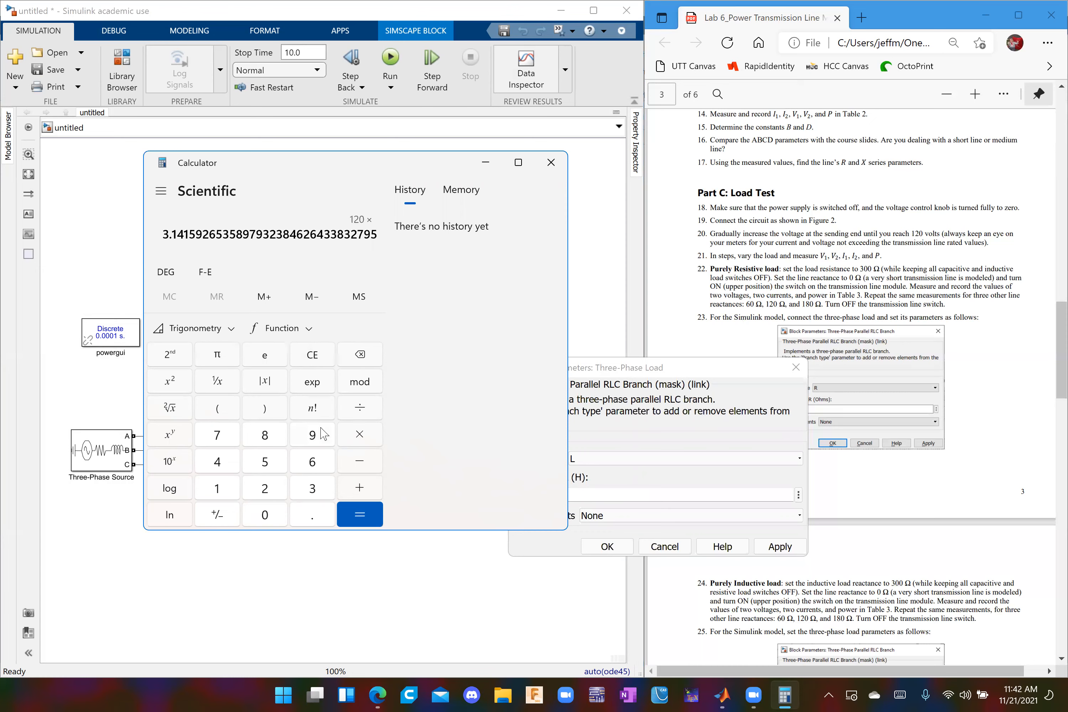
pyautogui.click(355, 438)
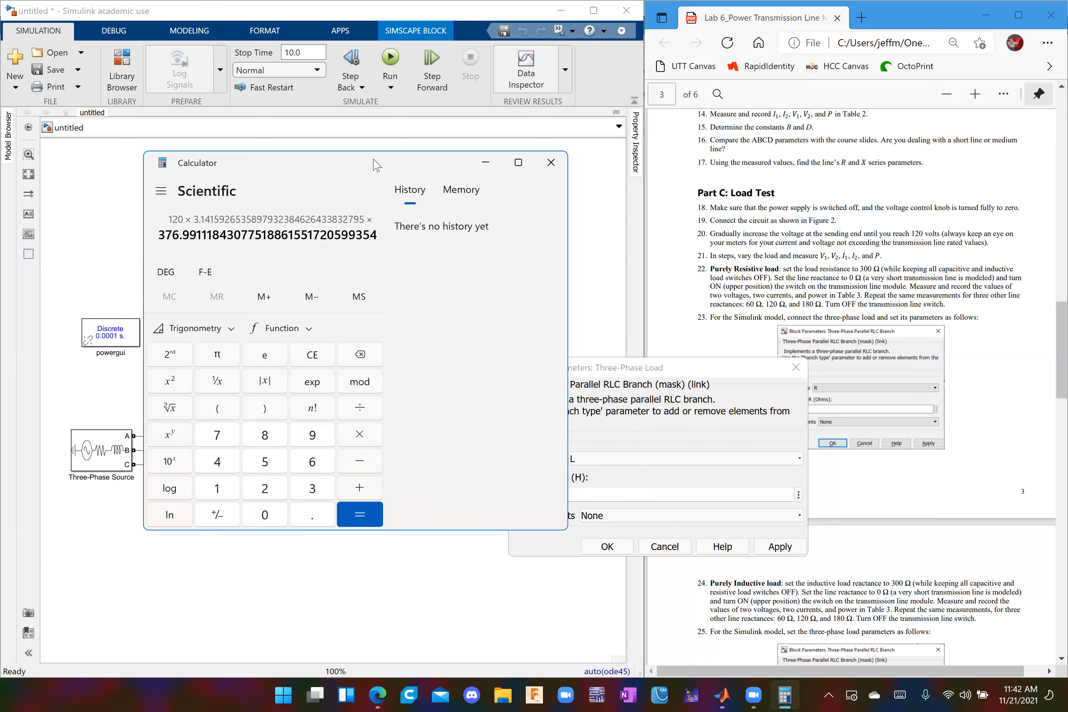
pyautogui.moveTo(374, 164); pyautogui.dragTo(310, 156)
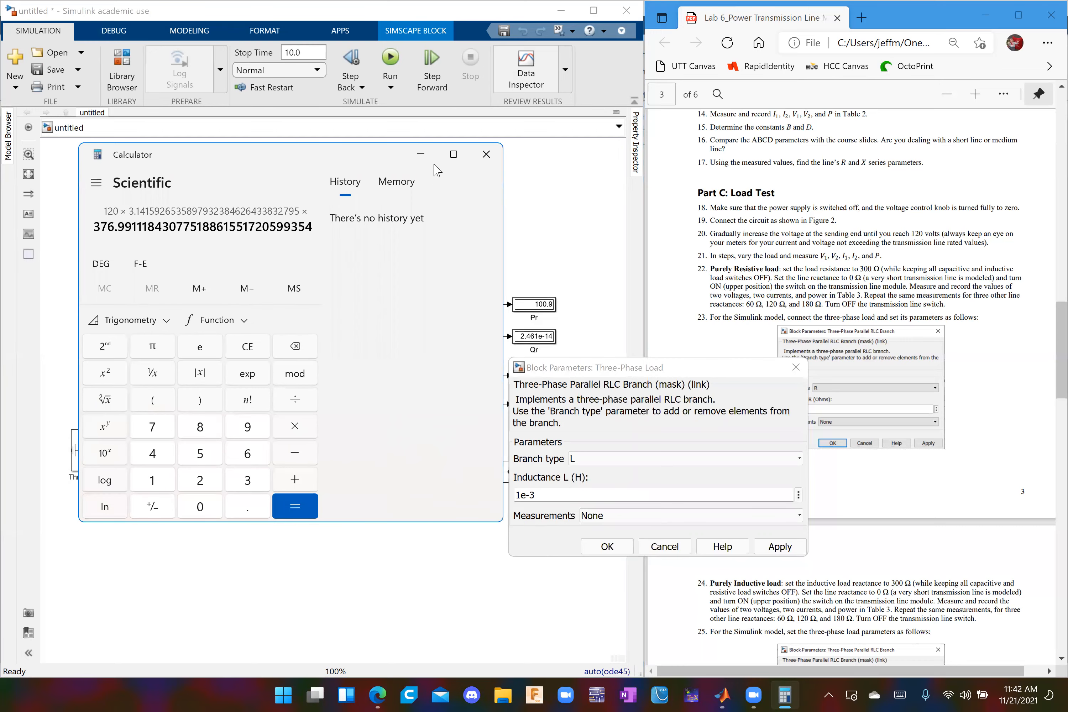
pyautogui.click(486, 154)
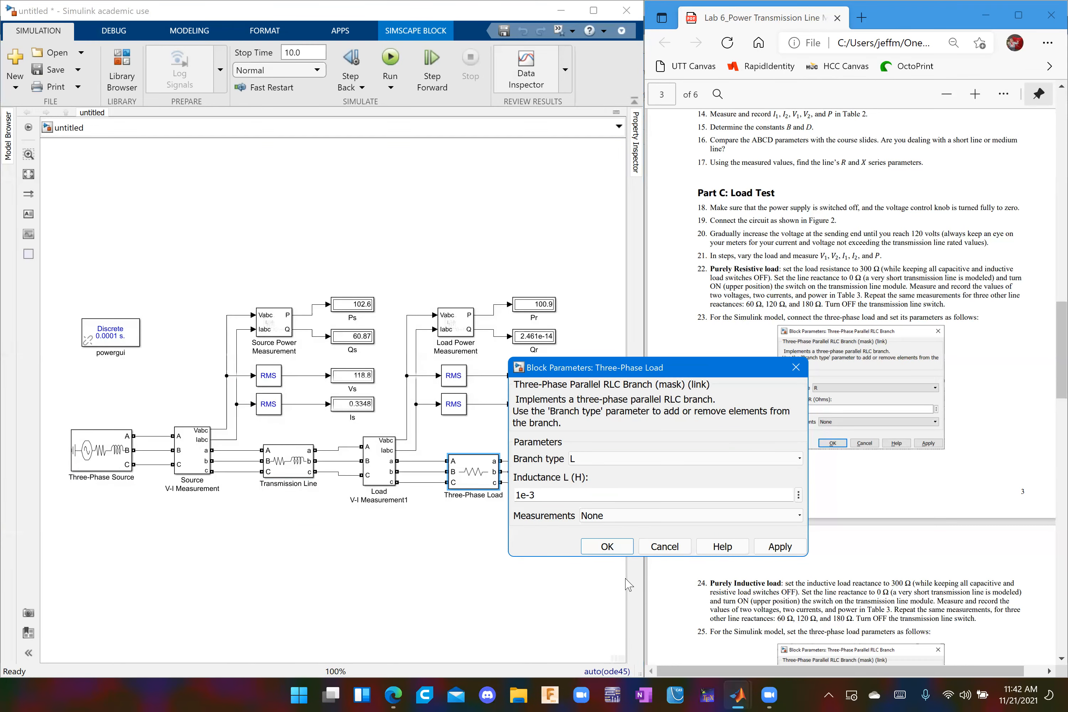
# Switch to Calculator, compute the load inductance as 300 ÷ (120 × π), and close it.
pyautogui.press('super')
pyautogui.write('calc')
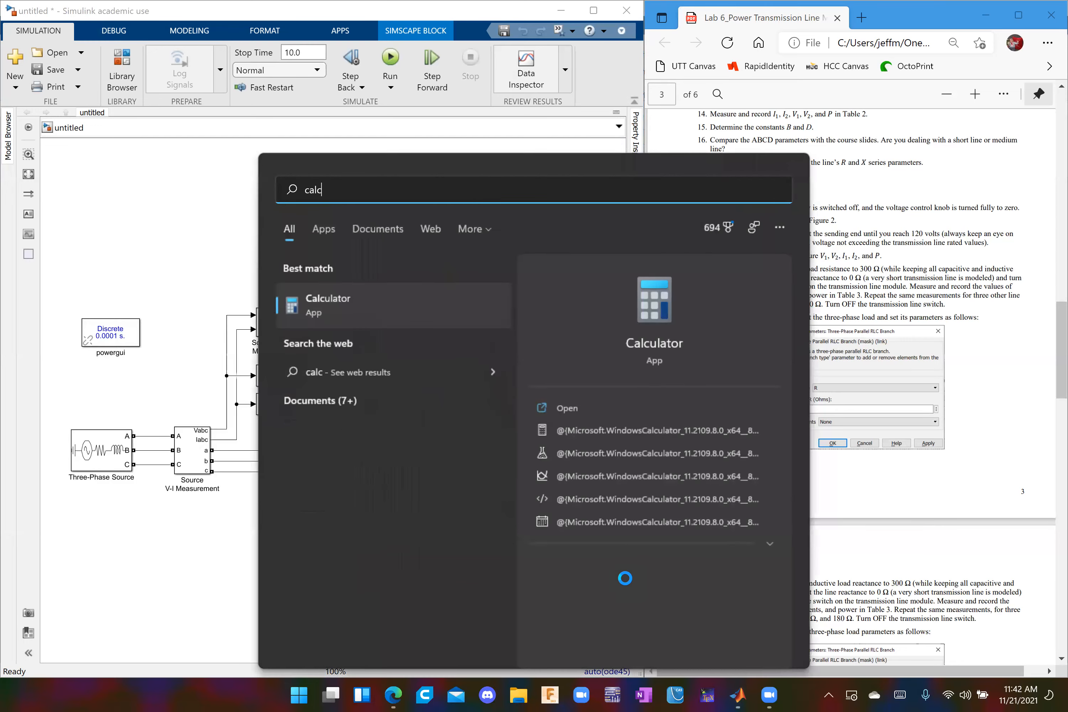
pyautogui.press('Return')
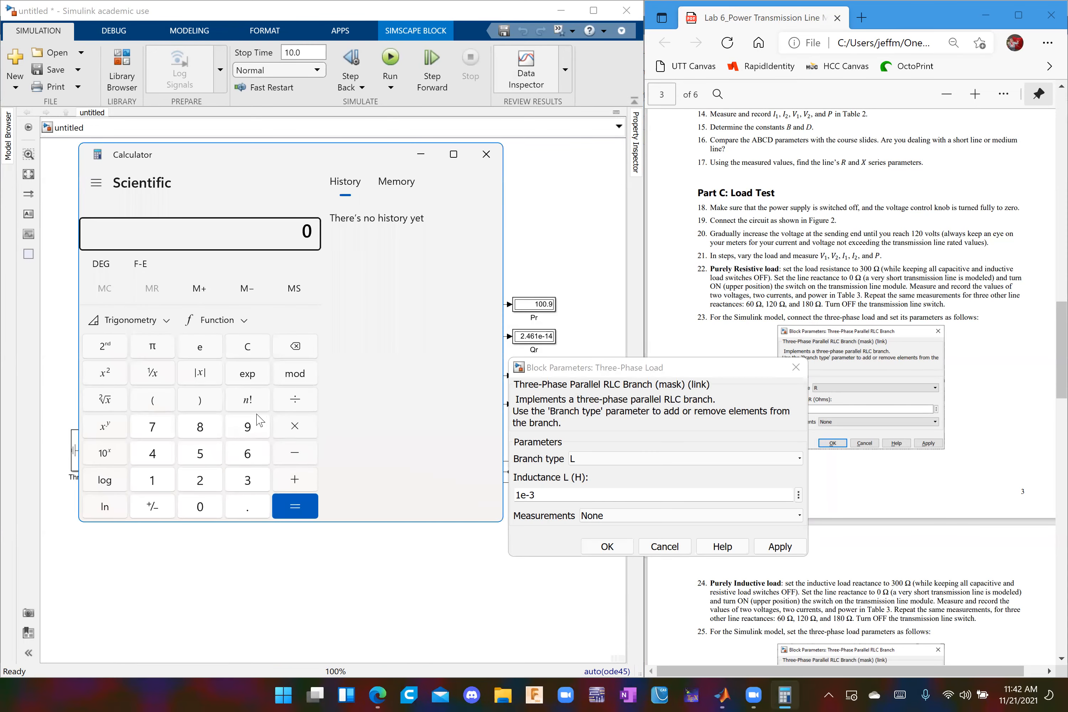
pyautogui.write('300 ÷ ')
pyautogui.write('(120')
pyautogui.press('*')
pyautogui.press('p')
pyautogui.press(')')
pyautogui.press('Return')
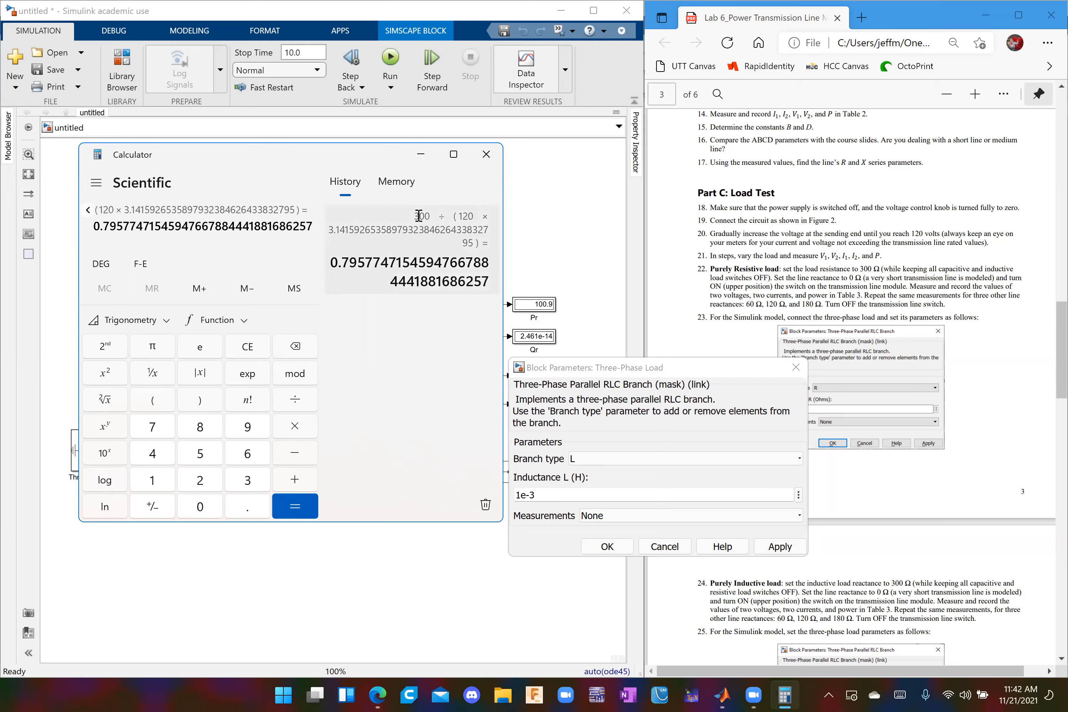
pyautogui.click(486, 155)
# Set the Three-Phase Load's inductance to 0.8 H and accept the block parameters.
pyautogui.click(559, 492)
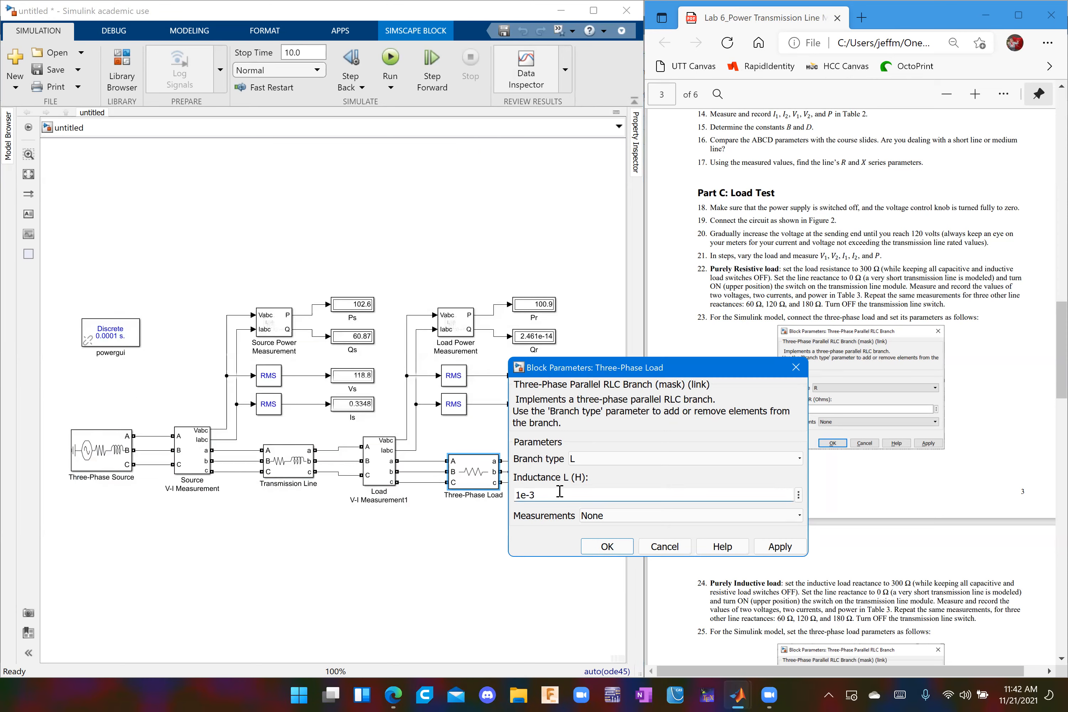
pyautogui.press('BackSpace')
pyautogui.press('BackSpace')
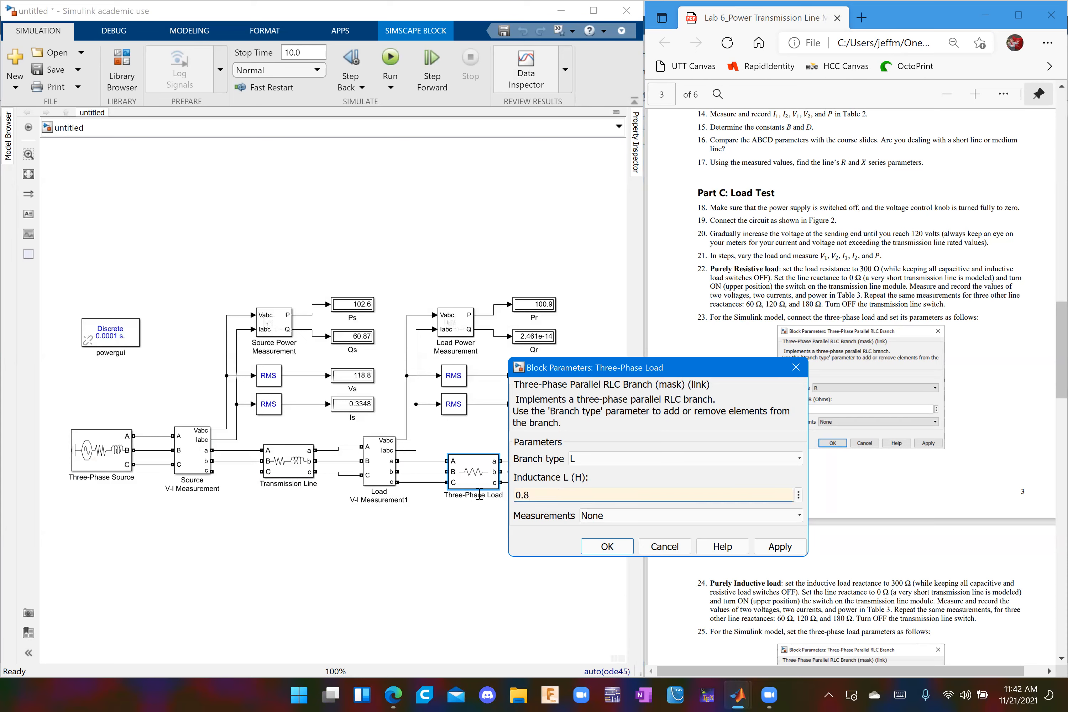
pyautogui.click(492, 479)
pyautogui.moveTo(598, 368); pyautogui.dragTo(469, 182)
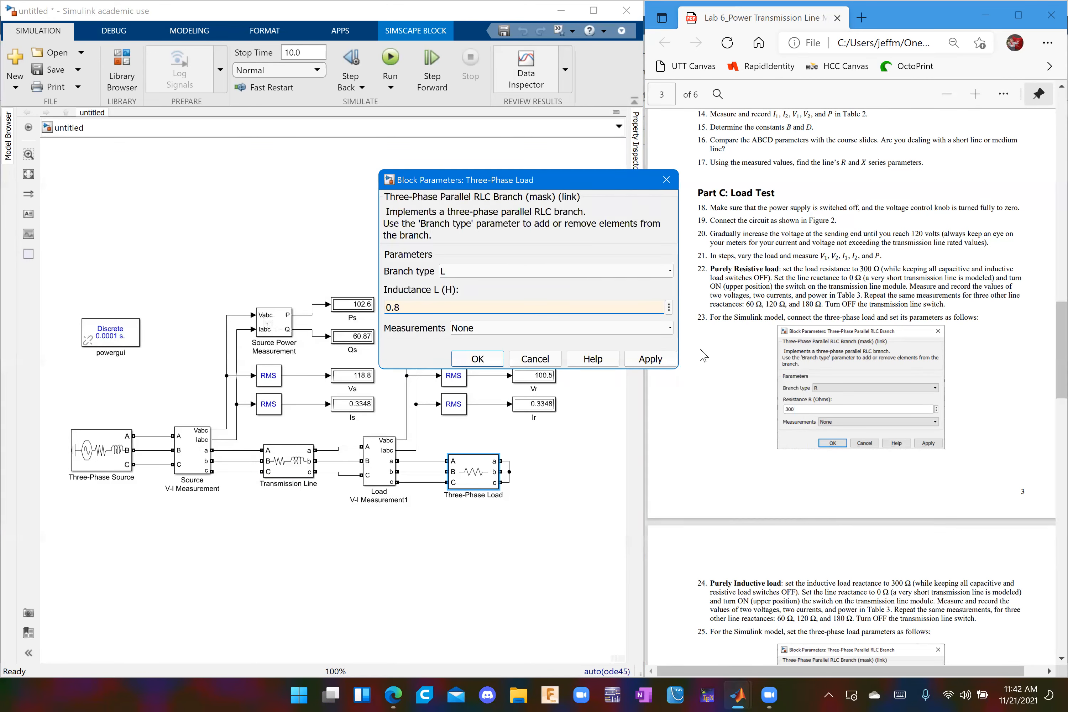
pyautogui.click(493, 358)
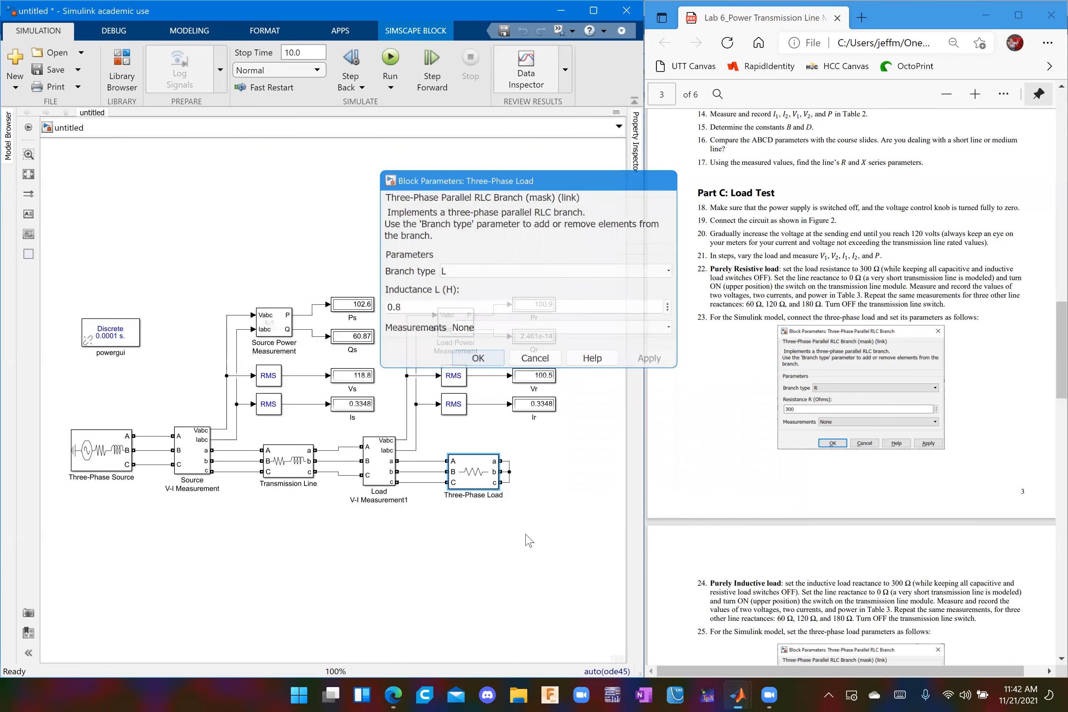
# Set the Transmission Line's inductance to 0 H and run the inductive load simulation.
pyautogui.doubleClick(286, 461)
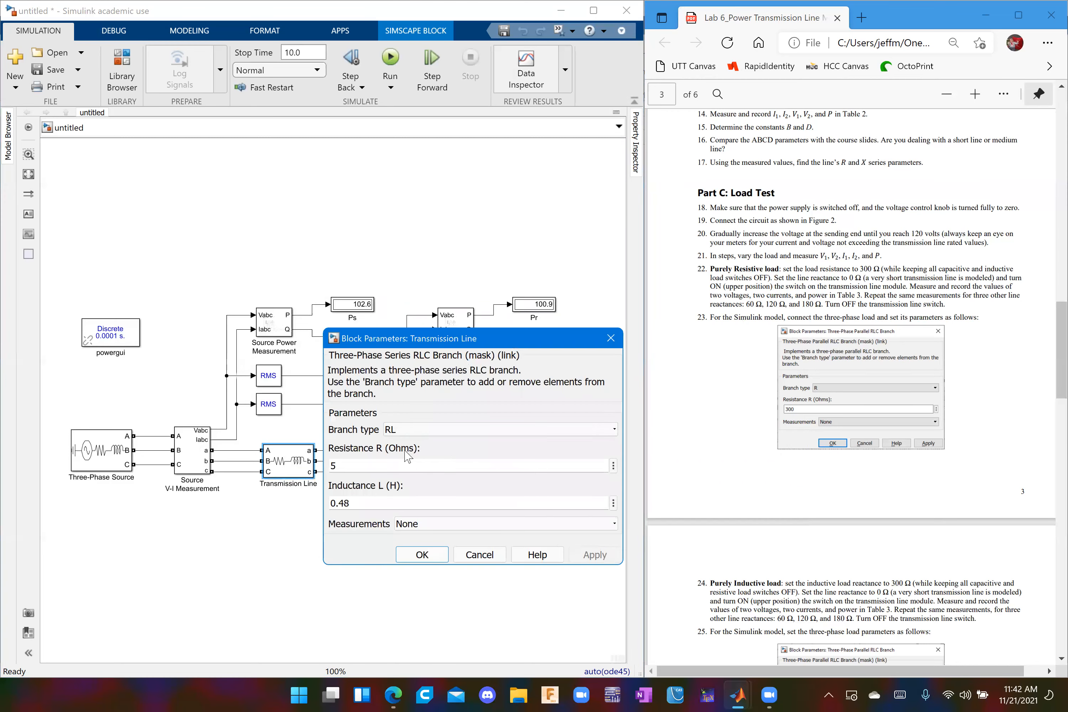
pyautogui.doubleClick(375, 503)
pyautogui.write('0')
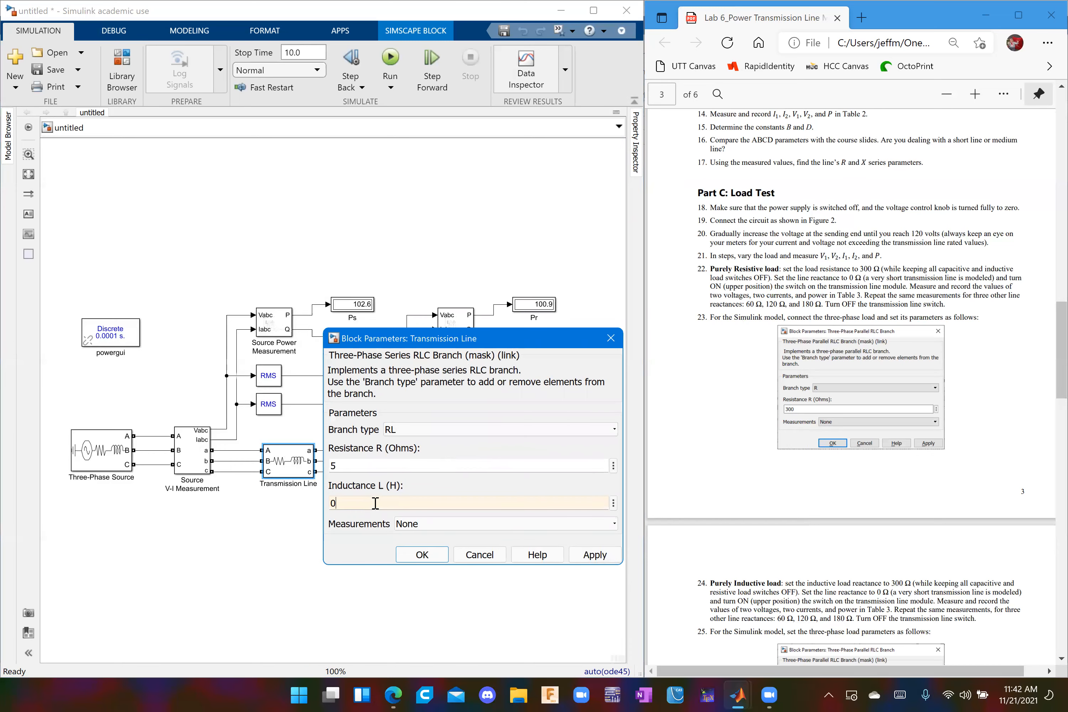
pyautogui.press('Return')
pyautogui.click(398, 57)
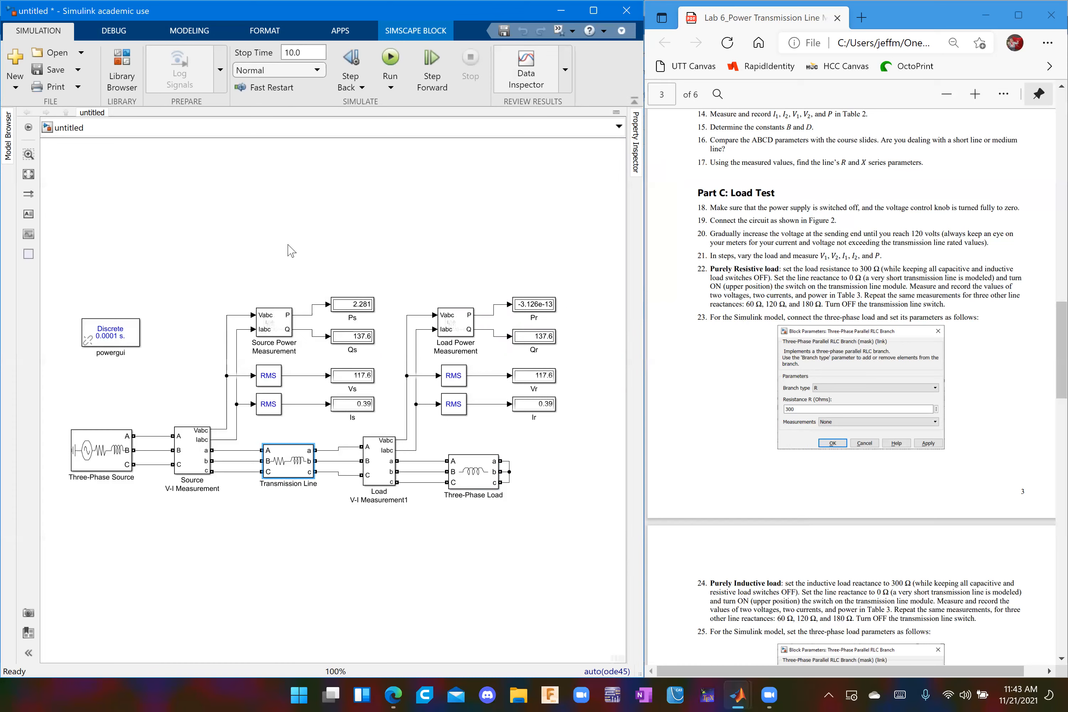
# Set the Transmission Line's inductance to 0.16 H and rerun the inductive load simulation.
pyautogui.doubleClick(284, 469)
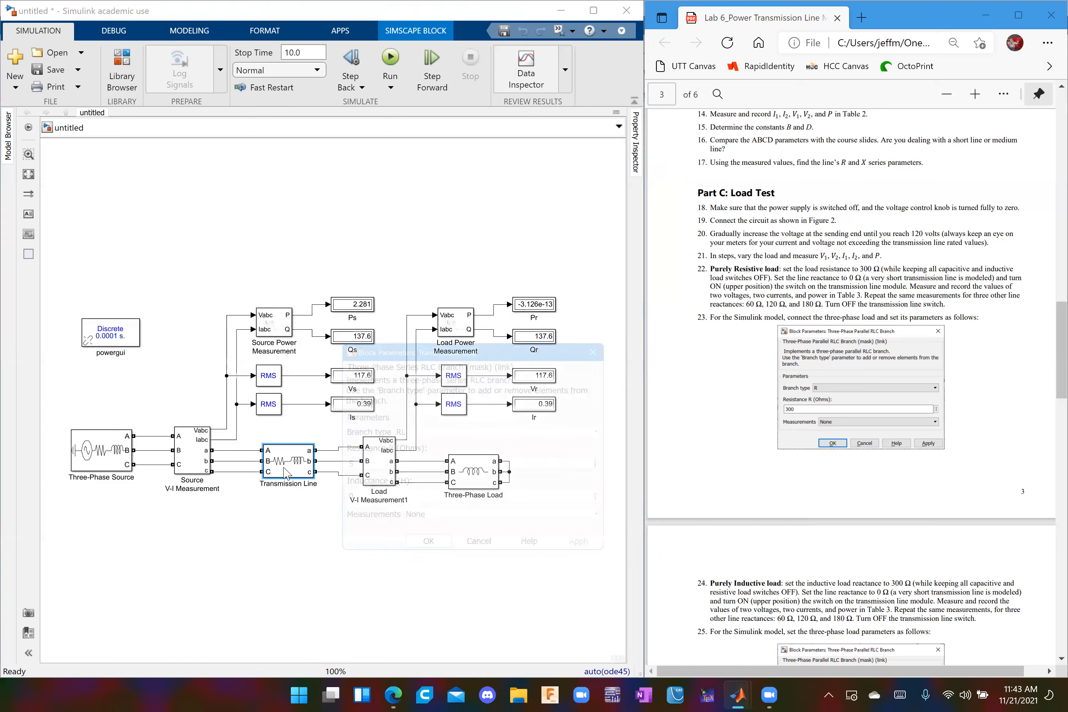
pyautogui.write('.16')
pyautogui.press('Return')
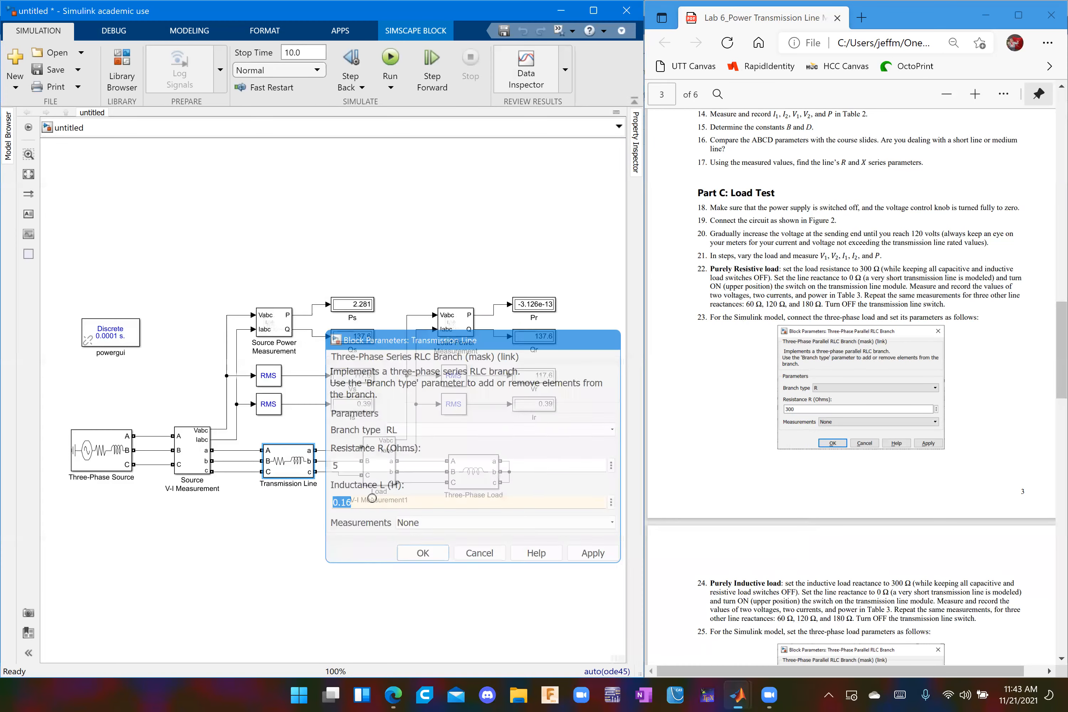
pyautogui.click(390, 61)
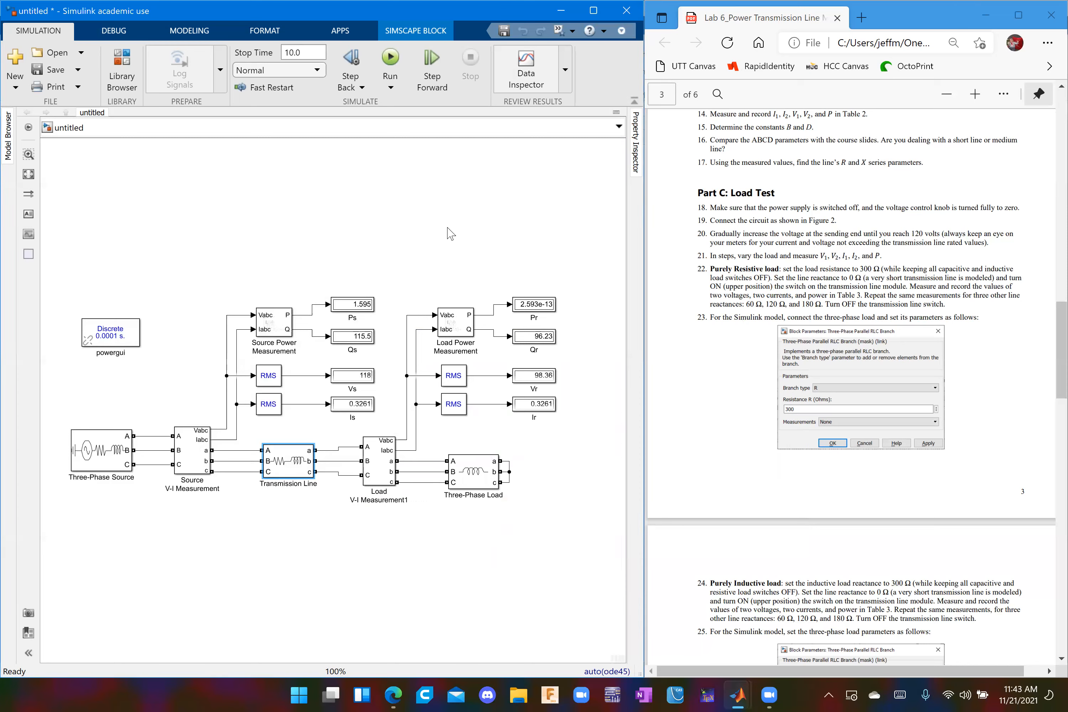
# Set the Transmission Line's inductance for the manual's 120 Ω line reactance and rerun the inductive load simulation.
pyautogui.doubleClick(287, 468)
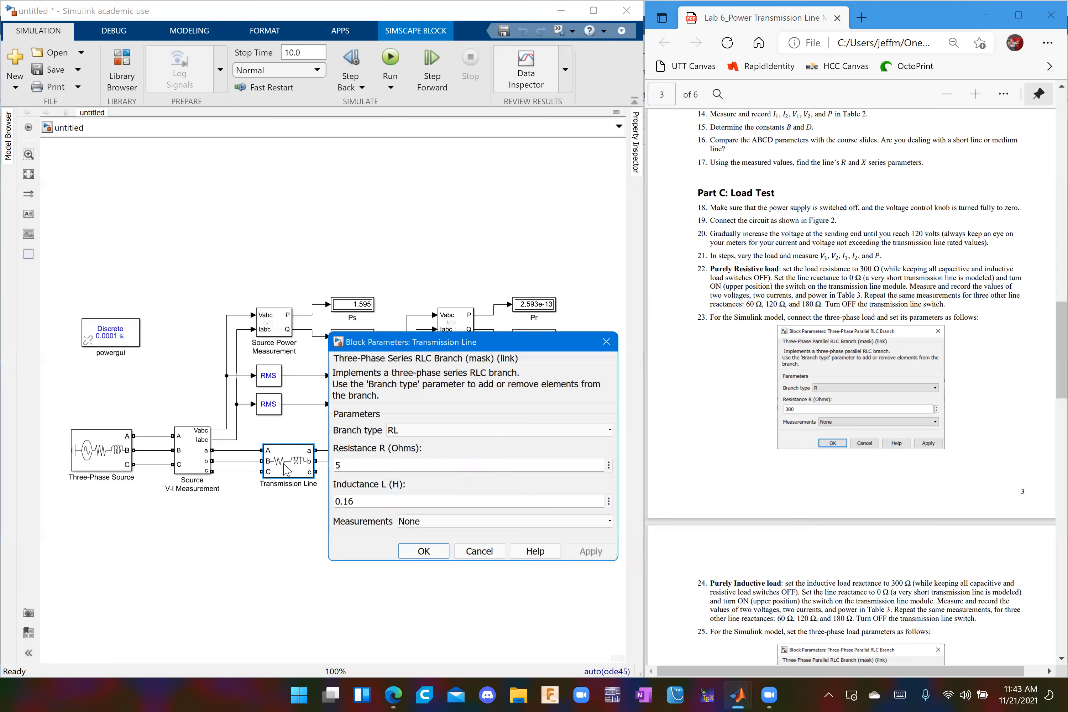
pyautogui.doubleClick(349, 502)
pyautogui.click(379, 503)
pyautogui.press('BackSpace')
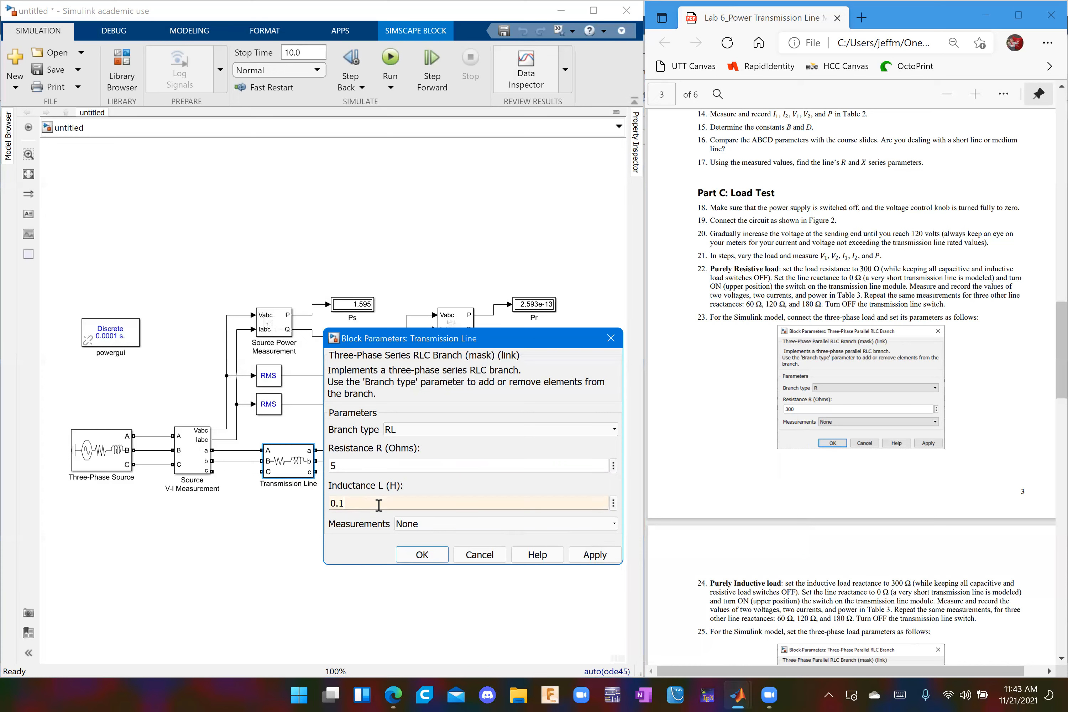
pyautogui.press('Return')
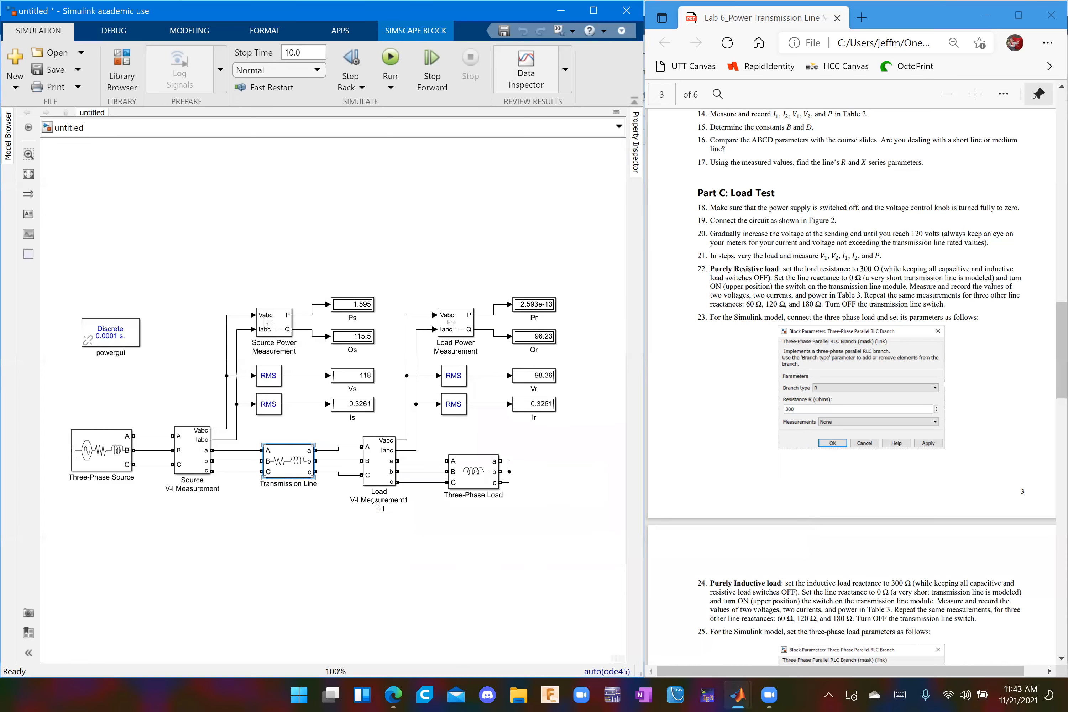
pyautogui.click(391, 58)
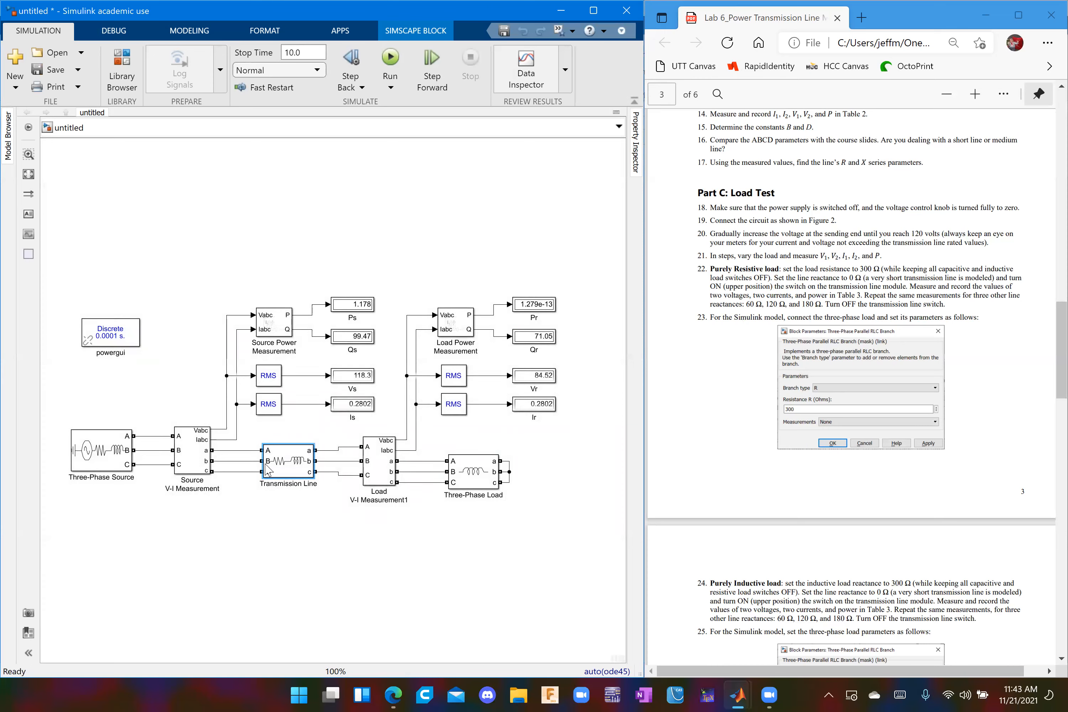
# Set the Transmission Line's inductance to 0.48 H and run the inductive load simulation again.
pyautogui.doubleClick(295, 467)
pyautogui.doubleClick(396, 503)
pyautogui.write('0.3')
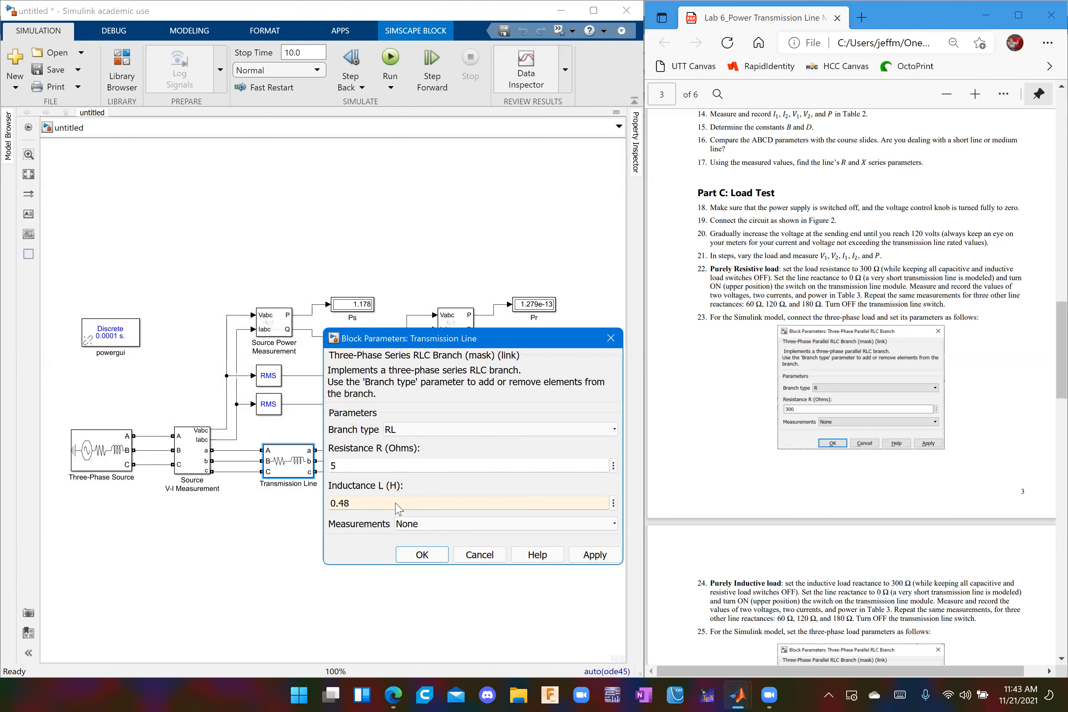
pyautogui.press('Return')
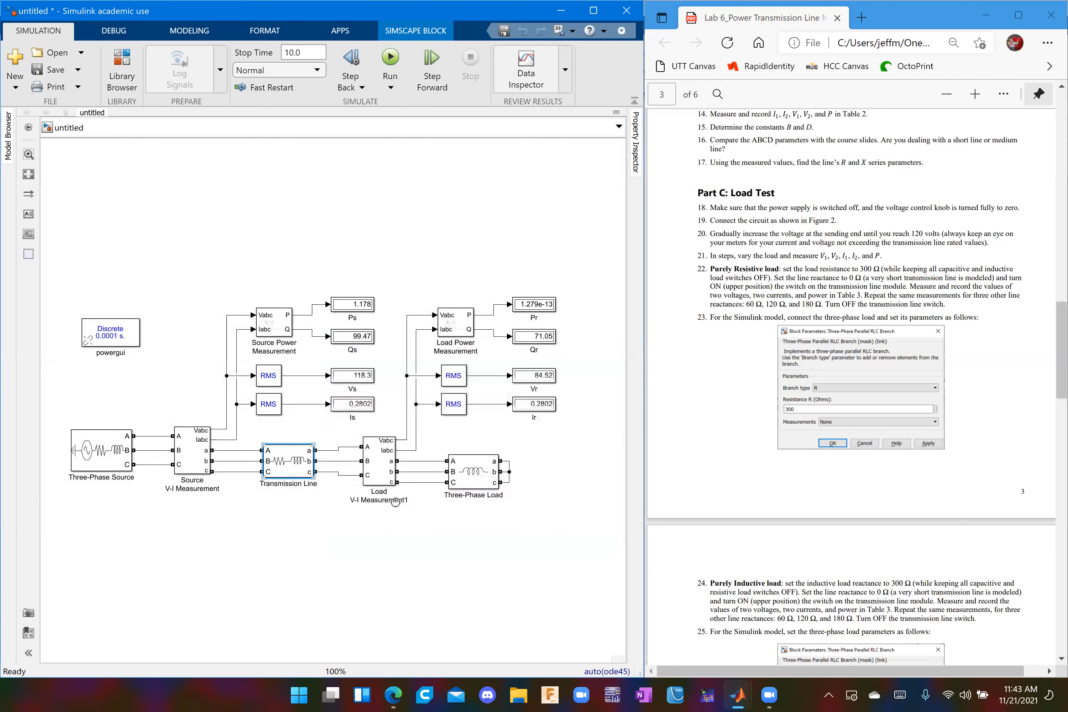
pyautogui.click(393, 60)
# Change the Three-Phase Load's branch type to C and clear its capacitance value for the purely capacitive load test.
pyautogui.scroll(-10, 737, 429)
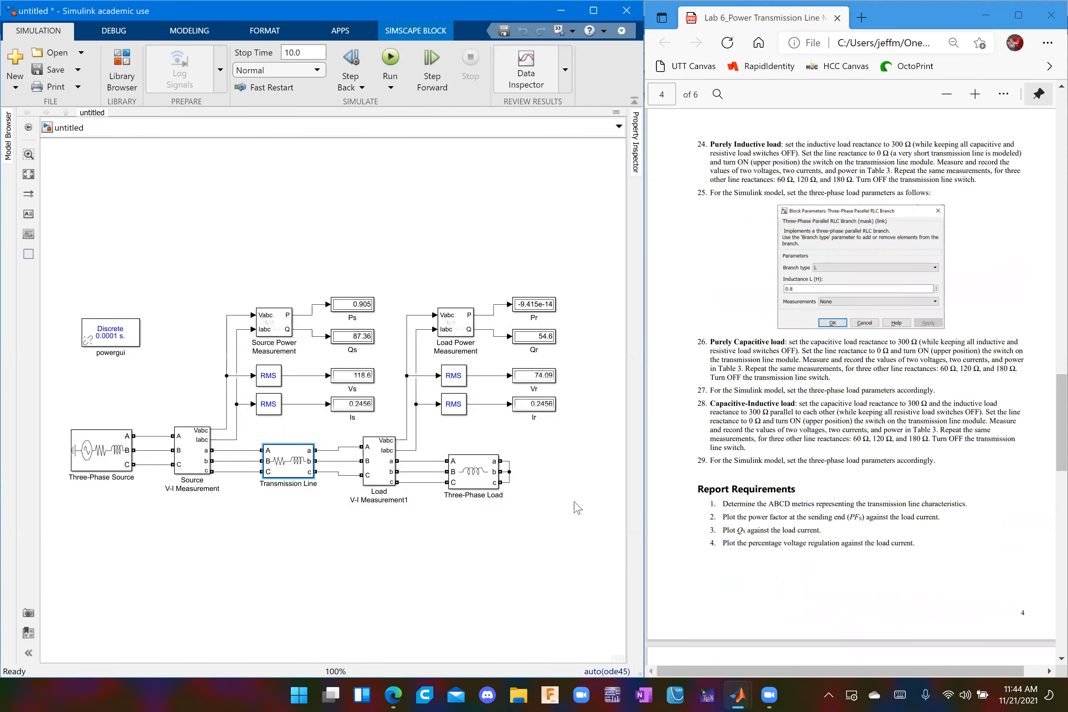
pyautogui.click(508, 538)
pyautogui.doubleClick(466, 481)
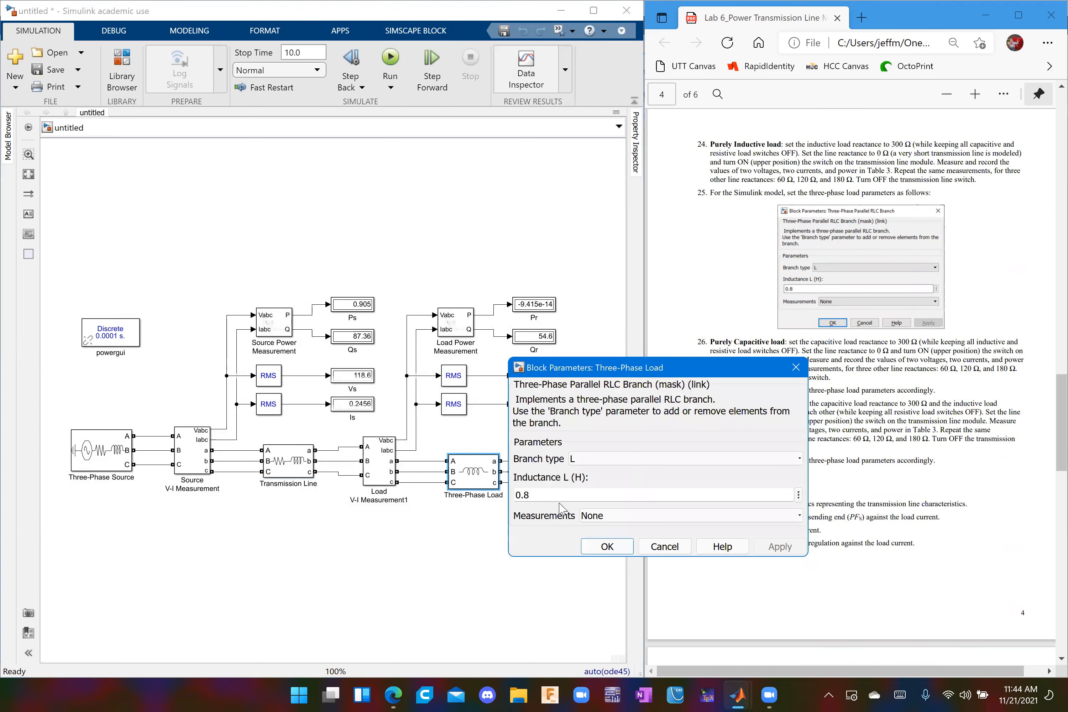
pyautogui.click(586, 459)
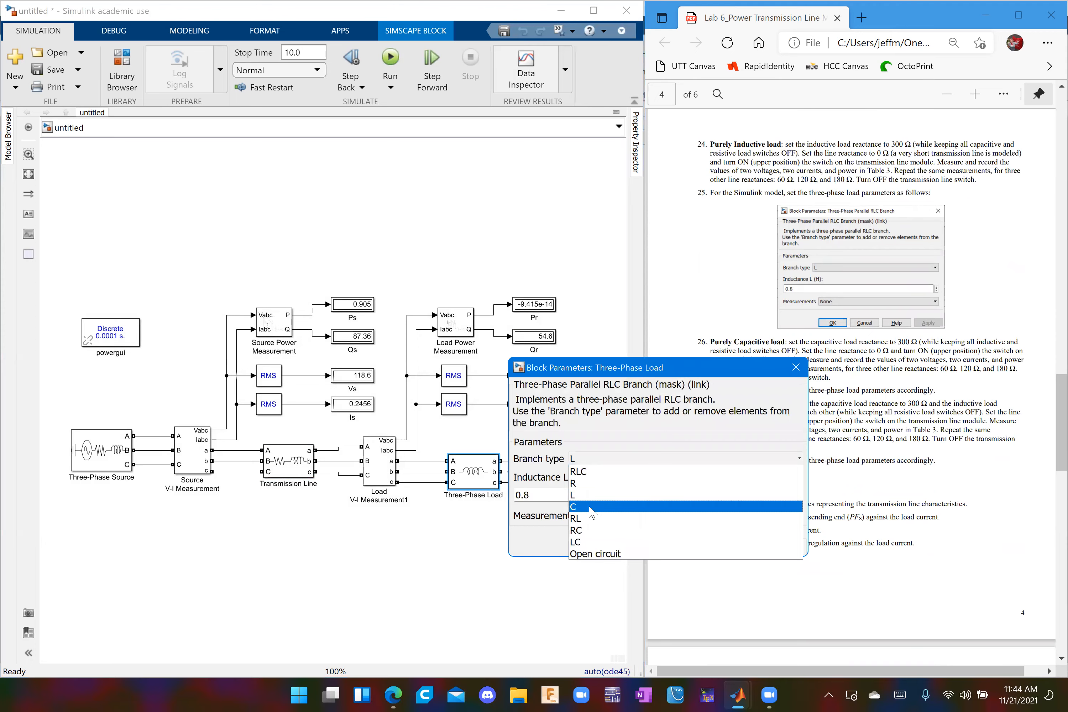
pyautogui.click(591, 509)
pyautogui.doubleClick(550, 493)
pyautogui.press('BackSpace')
# Open Calculator and compute the capacitance for the 300 Ω load reactance as the reciprocal of 120 × π × 300.
pyautogui.press('super')
pyautogui.write('calc')
pyautogui.press('Return')
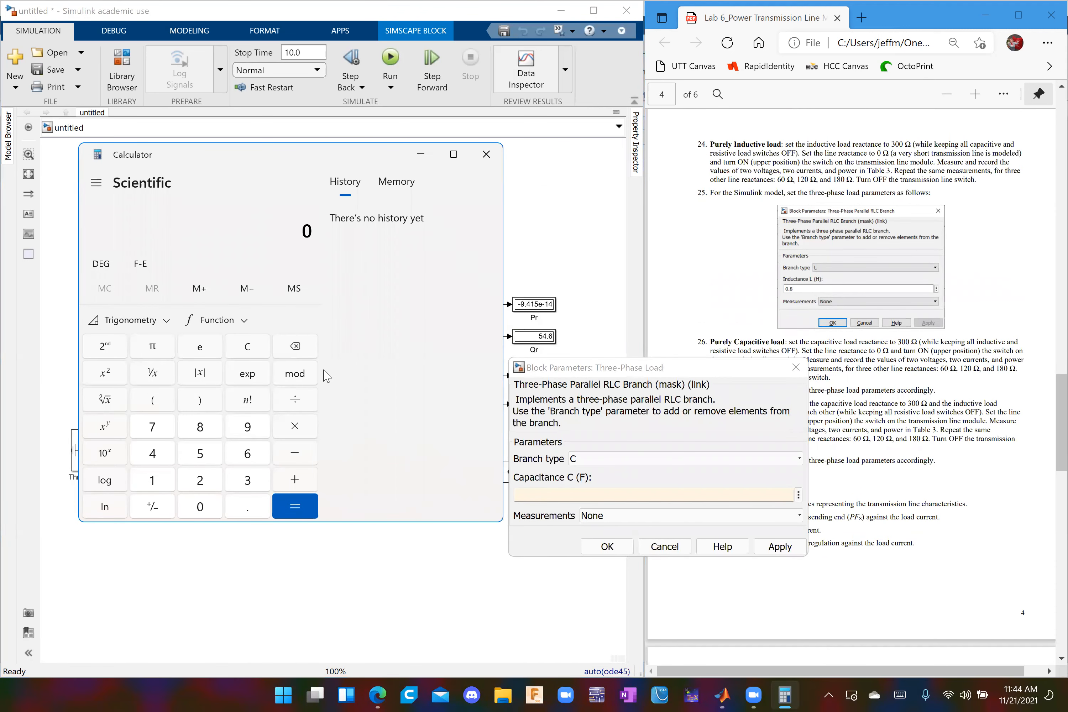
pyautogui.write('120 ×')
pyautogui.click(152, 350)
pyautogui.press('*')
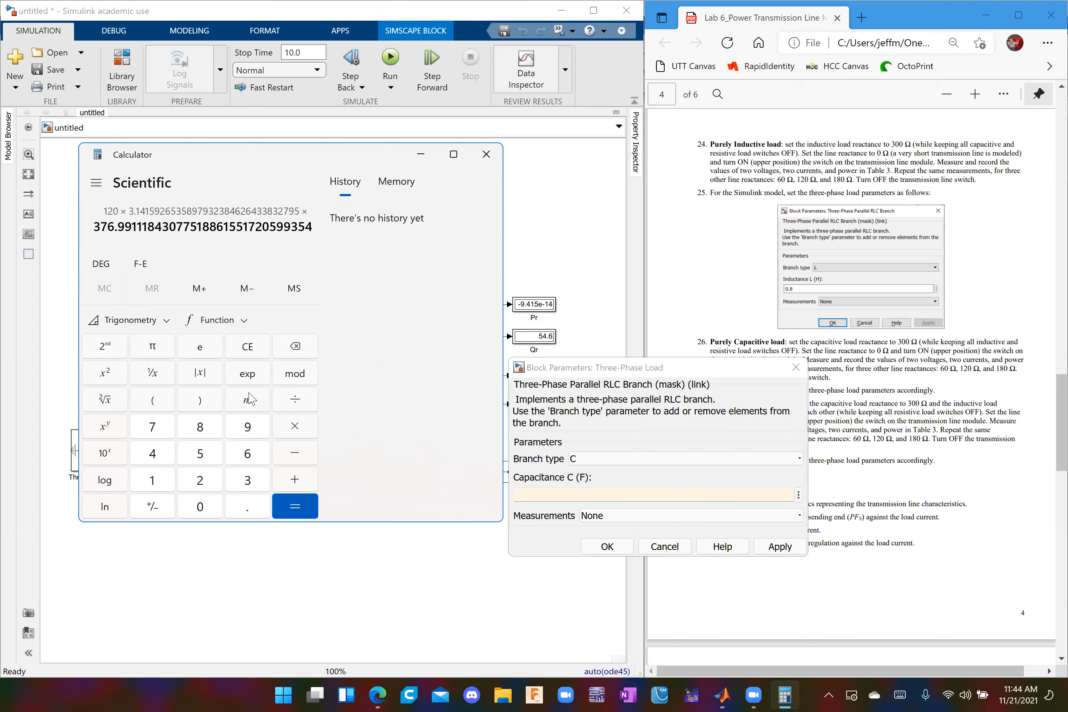
pyautogui.write('300')
pyautogui.press('Return')
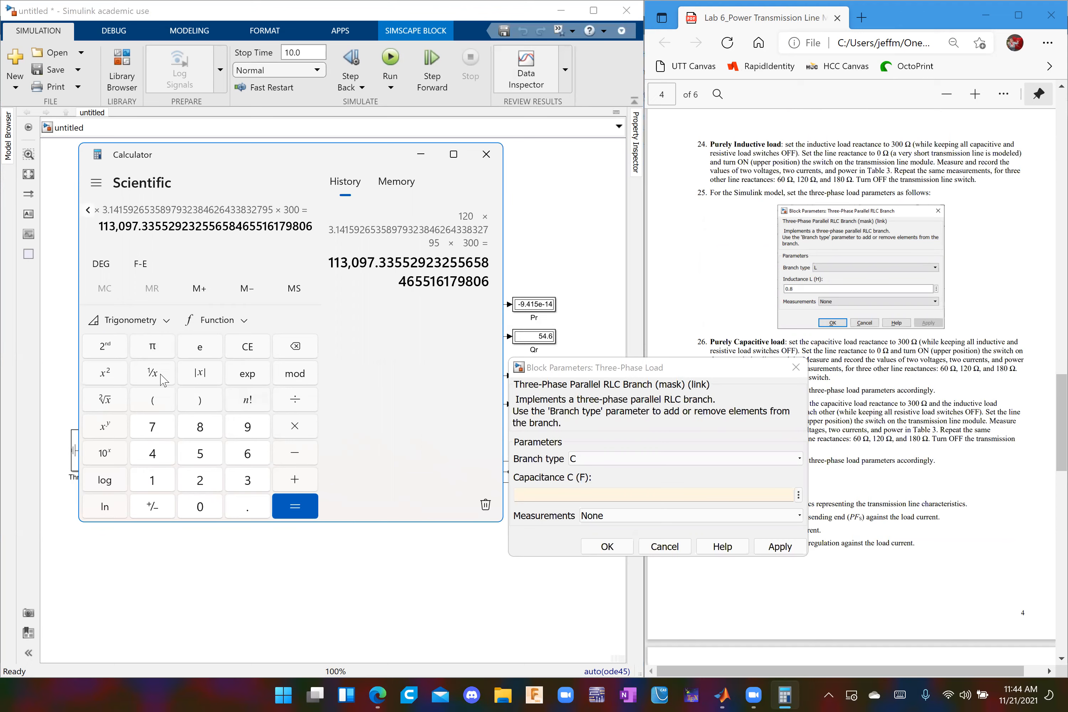
pyautogui.press('r')
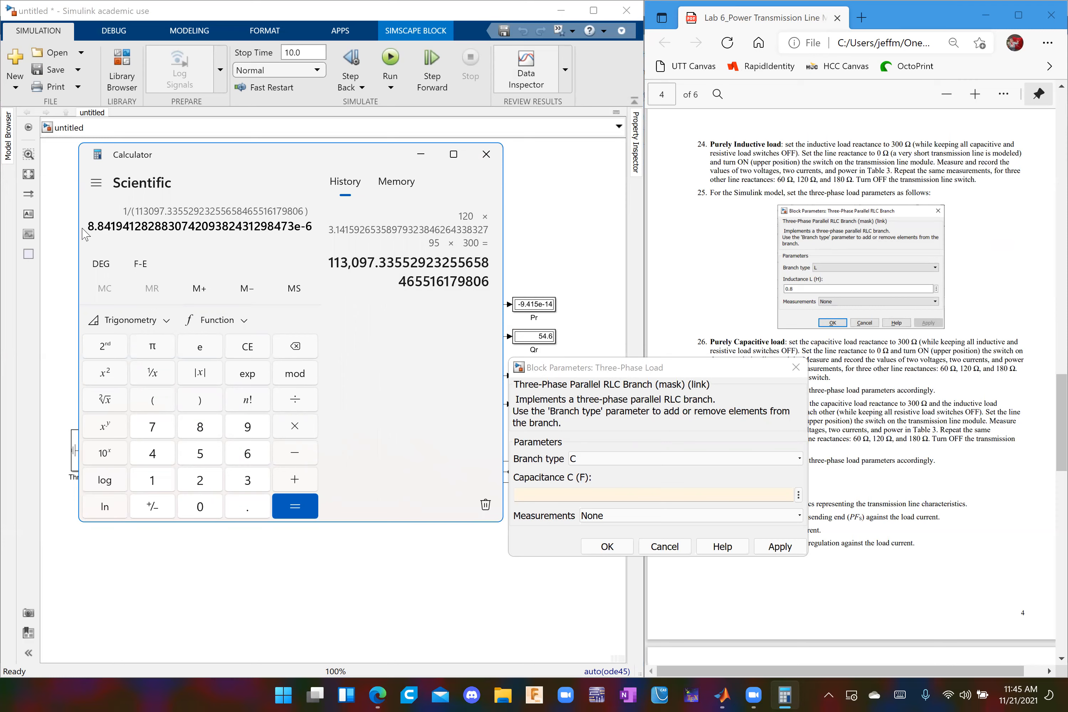
# Close Calculator and set the Three-Phase Load's capacitance to 8.8e-6 F.
pyautogui.click(485, 157)
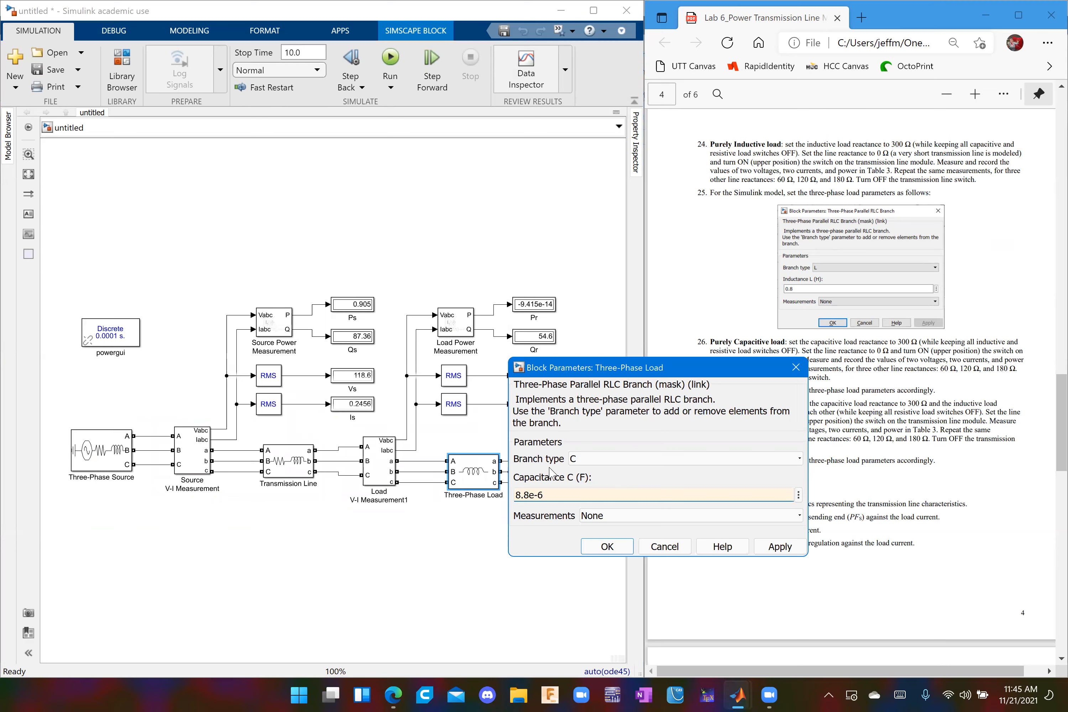
pyautogui.click(607, 547)
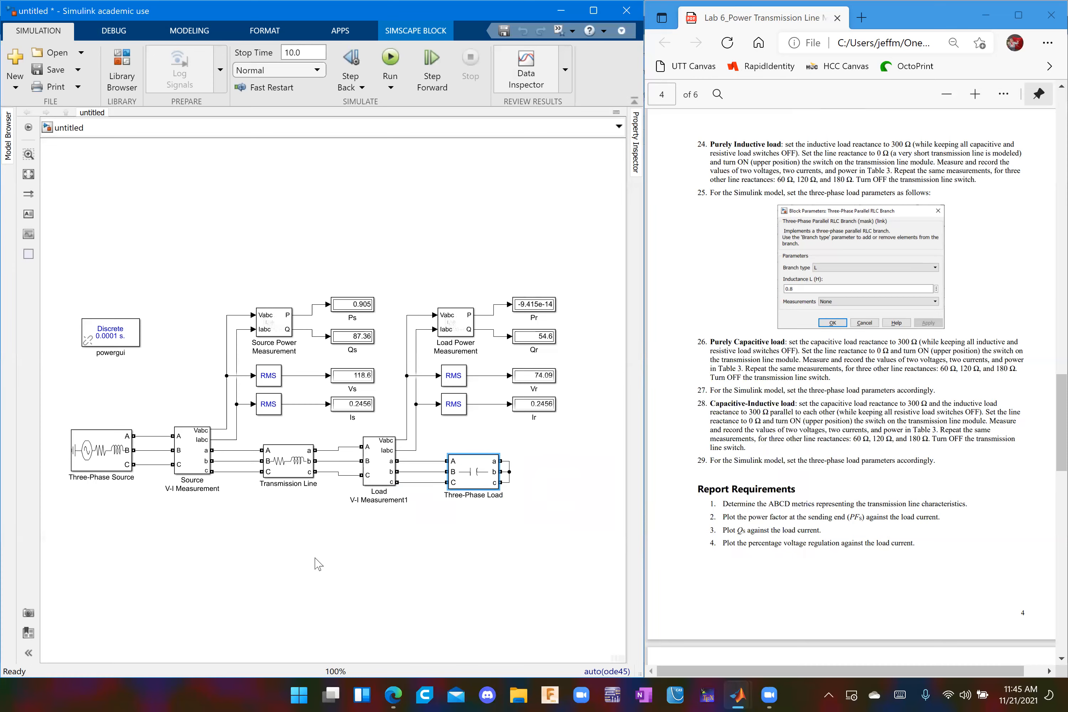
# Set the Transmission Line's inductance to 0 H and run the capacitive load simulation.
pyautogui.click(284, 463)
pyautogui.doubleClick(285, 463)
pyautogui.doubleClick(385, 503)
pyautogui.write('0')
pyautogui.press('Return')
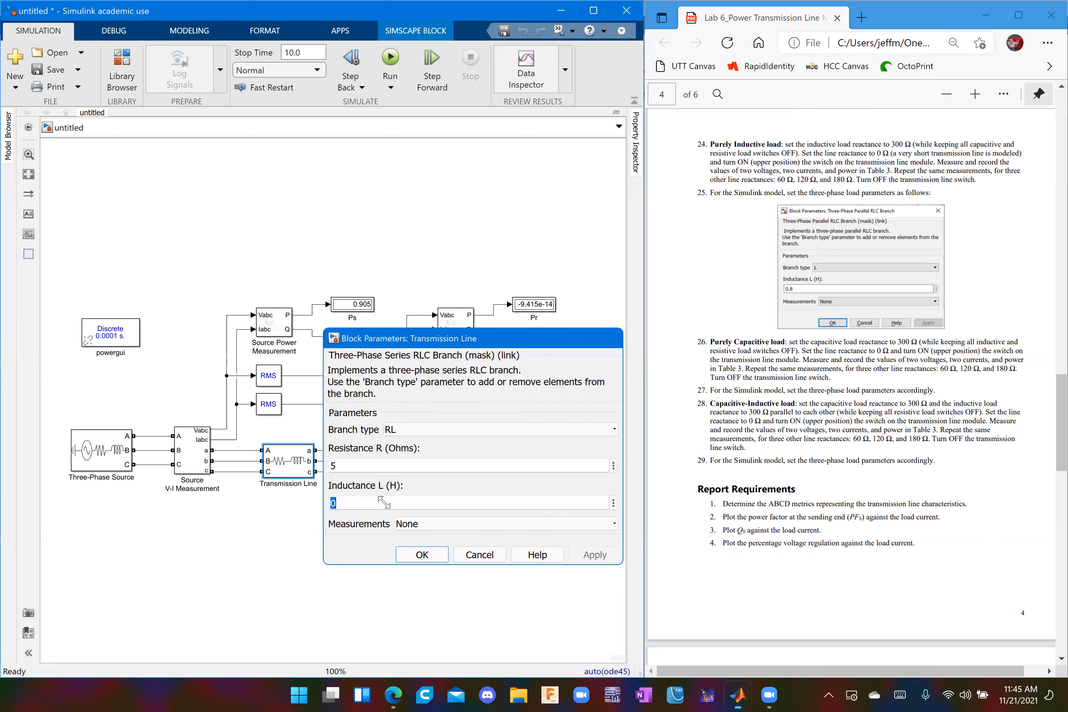
pyautogui.click(390, 59)
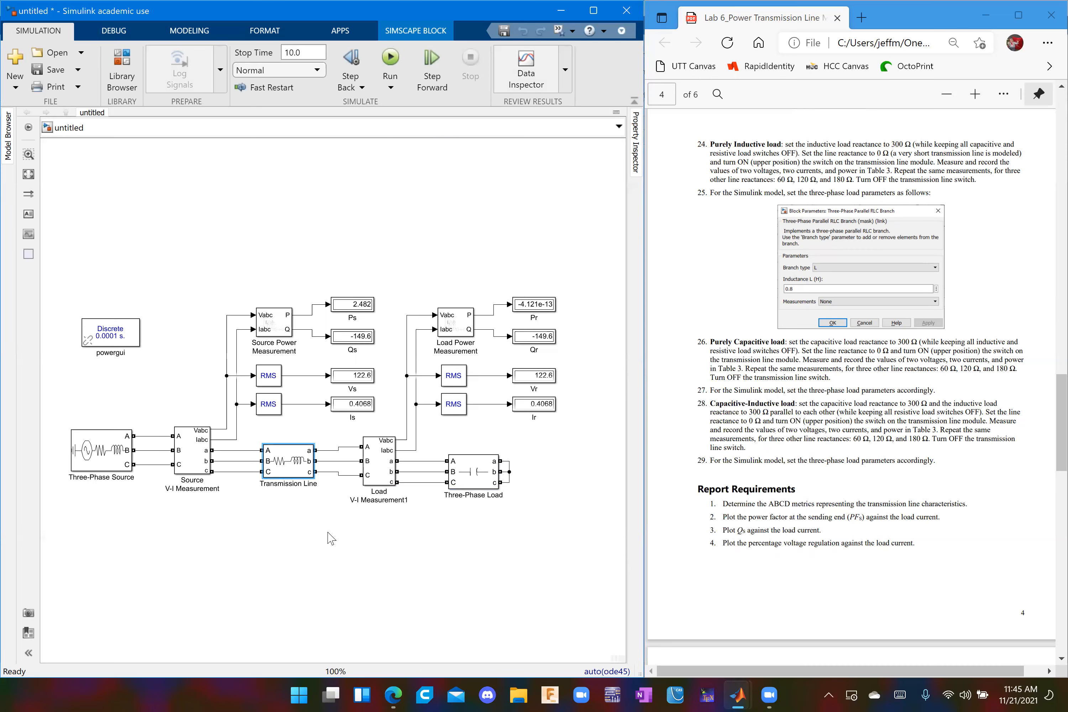
# Set the Transmission Line's inductance to 0.16 H and rerun the capacitive load simulation.
pyautogui.doubleClick(287, 464)
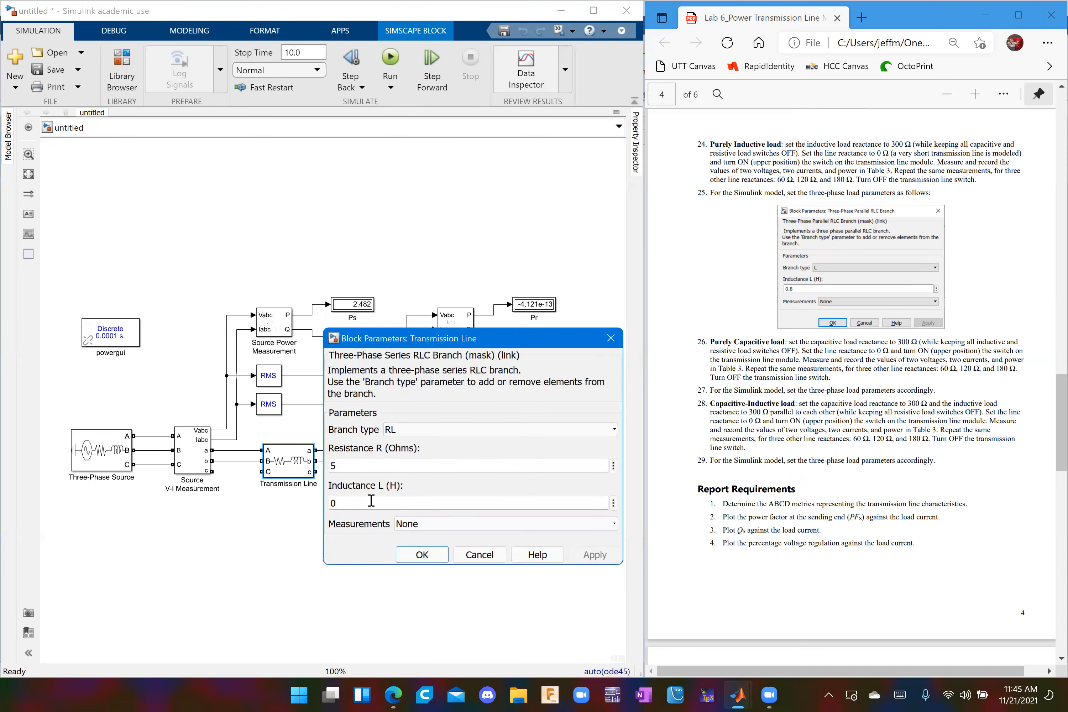
pyautogui.click(371, 500)
pyautogui.write('.16')
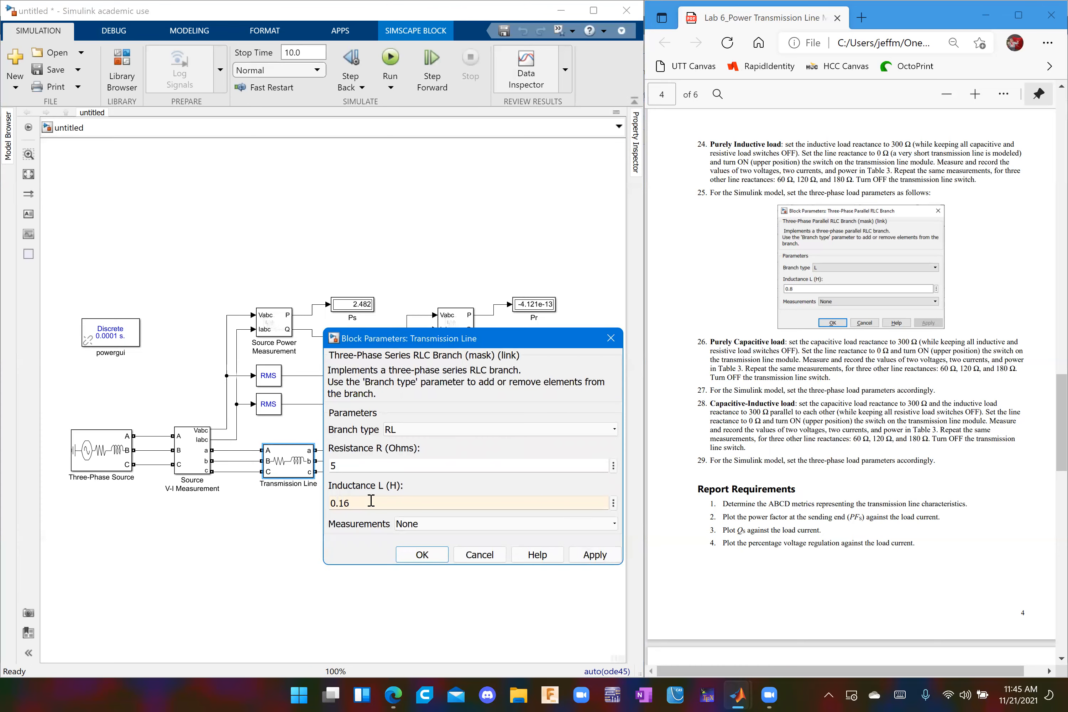
pyautogui.press('Return')
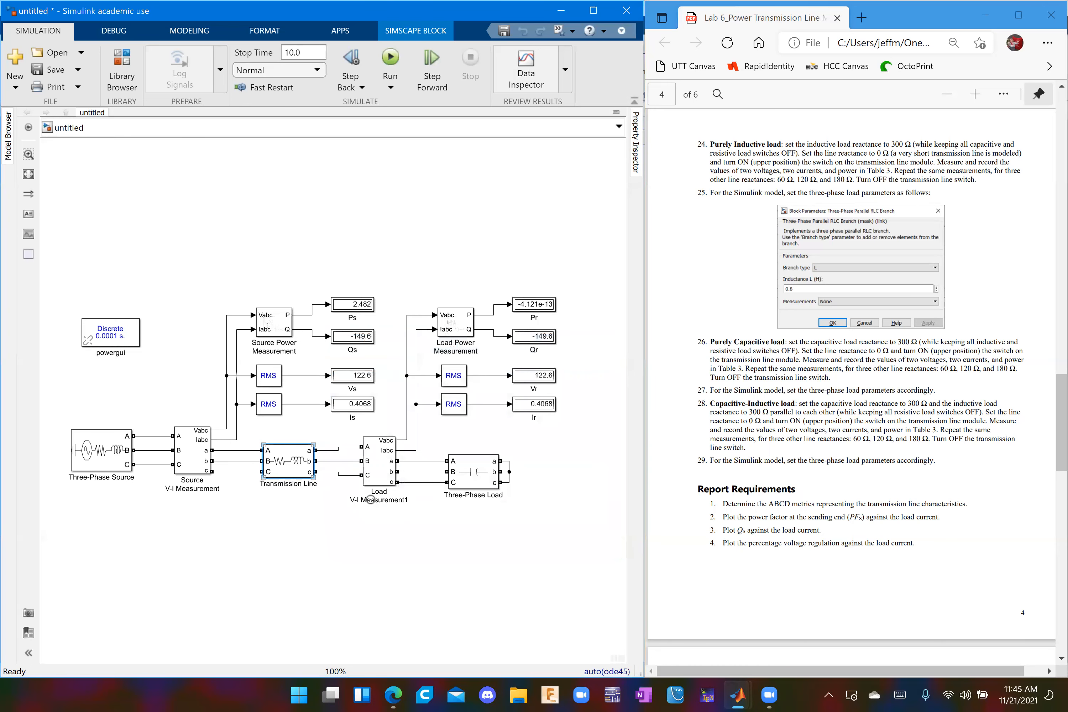
pyautogui.click(390, 58)
# Set the Transmission Line's inductance to 0.32 H and rerun the capacitive load simulation.
pyautogui.doubleClick(291, 468)
pyautogui.doubleClick(395, 501)
pyautogui.click(391, 501)
pyautogui.press('BackSpace')
pyautogui.press('BackSpace')
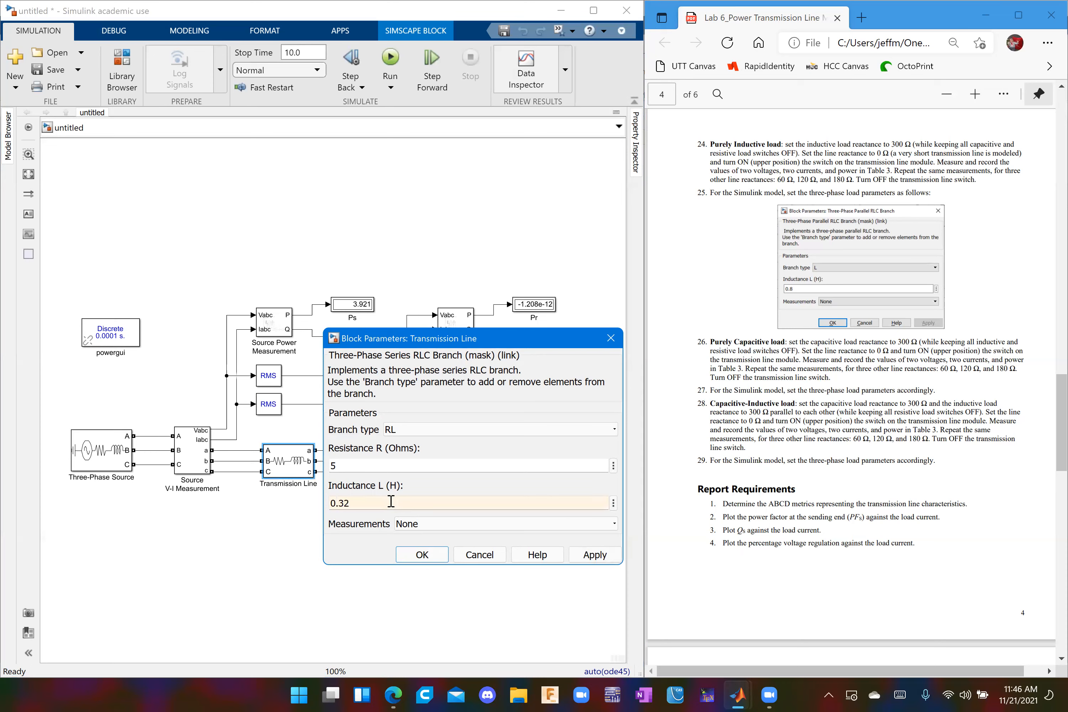
pyautogui.press('Return')
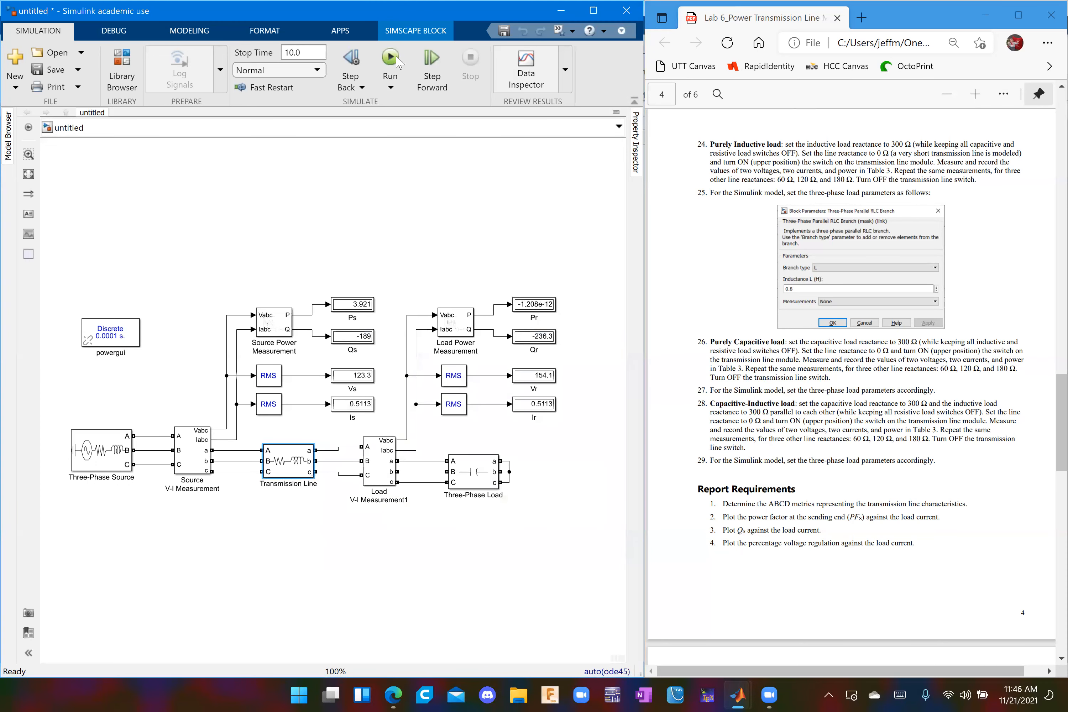
pyautogui.click(394, 59)
# Set the Transmission Line's inductance to 0.48 H and rerun the capacitive load simulation.
pyautogui.doubleClick(291, 456)
pyautogui.doubleClick(374, 502)
pyautogui.click(375, 502)
pyautogui.press('BackSpace')
pyautogui.press('BackSpace')
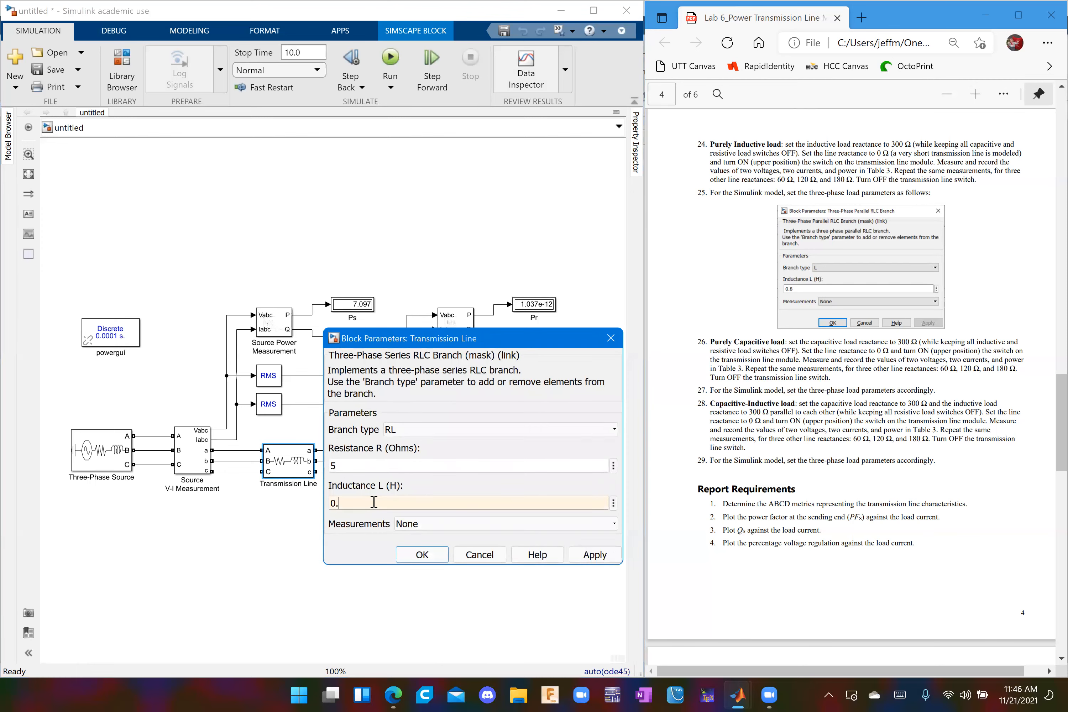
pyautogui.press('Return')
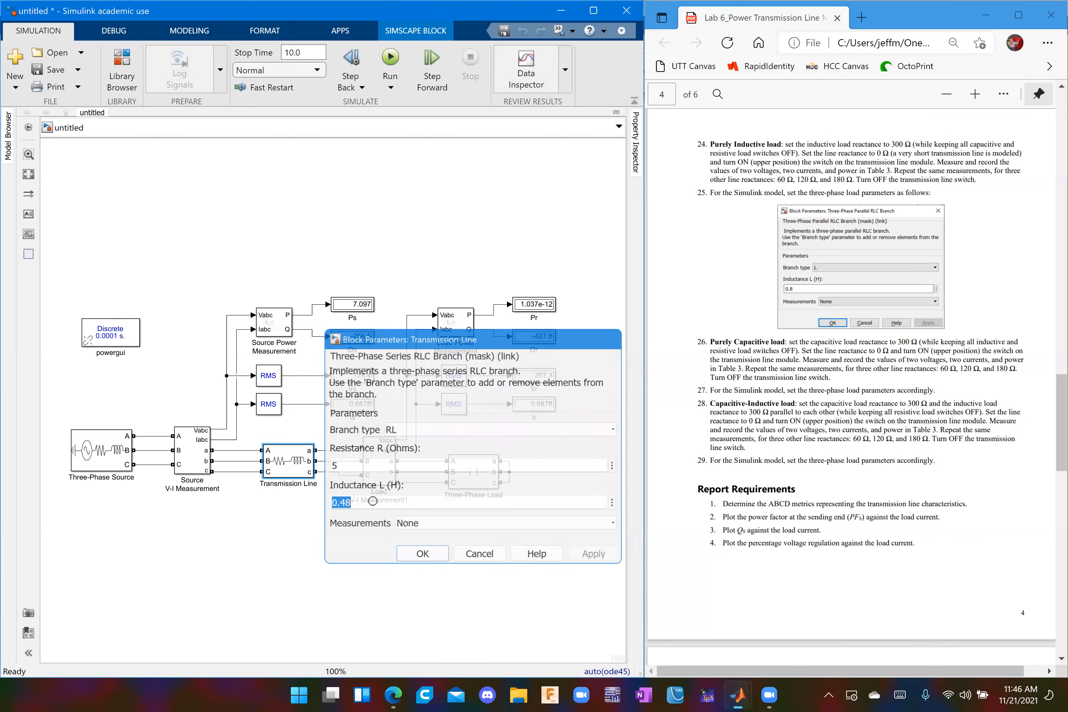
pyautogui.click(391, 69)
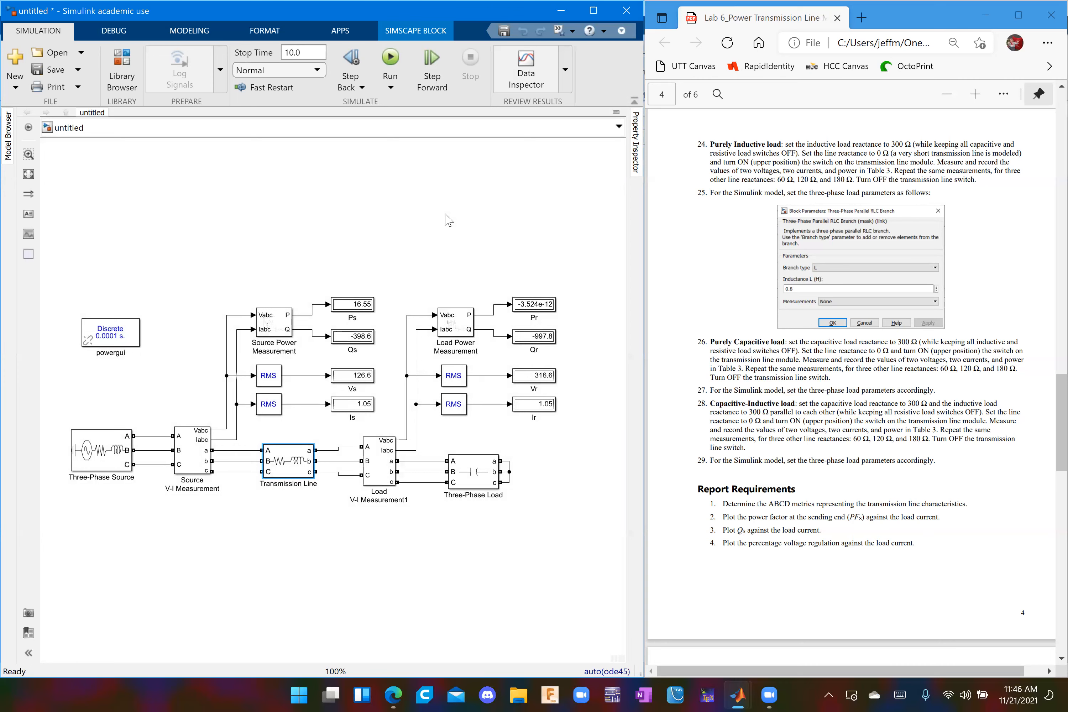
# Change the Three-Phase Load's branch type to LC, keeping 0.8 H inductance and 8.8e-6 F capacitance.
pyautogui.click(480, 483)
pyautogui.doubleClick(477, 476)
pyautogui.click(604, 459)
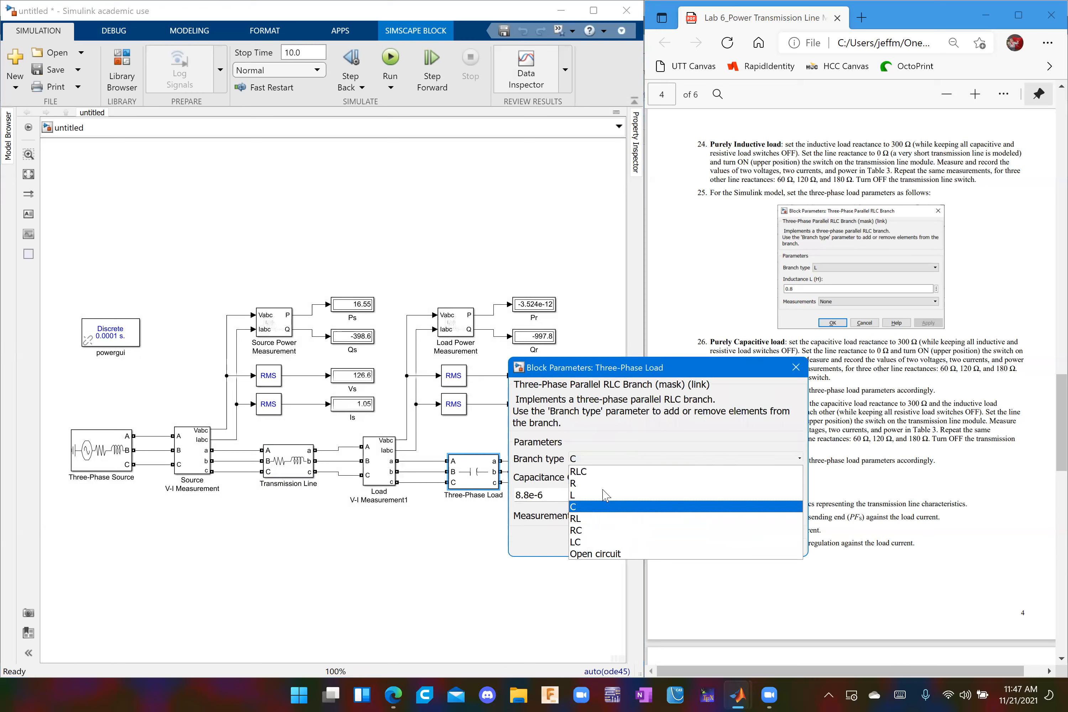
pyautogui.click(606, 542)
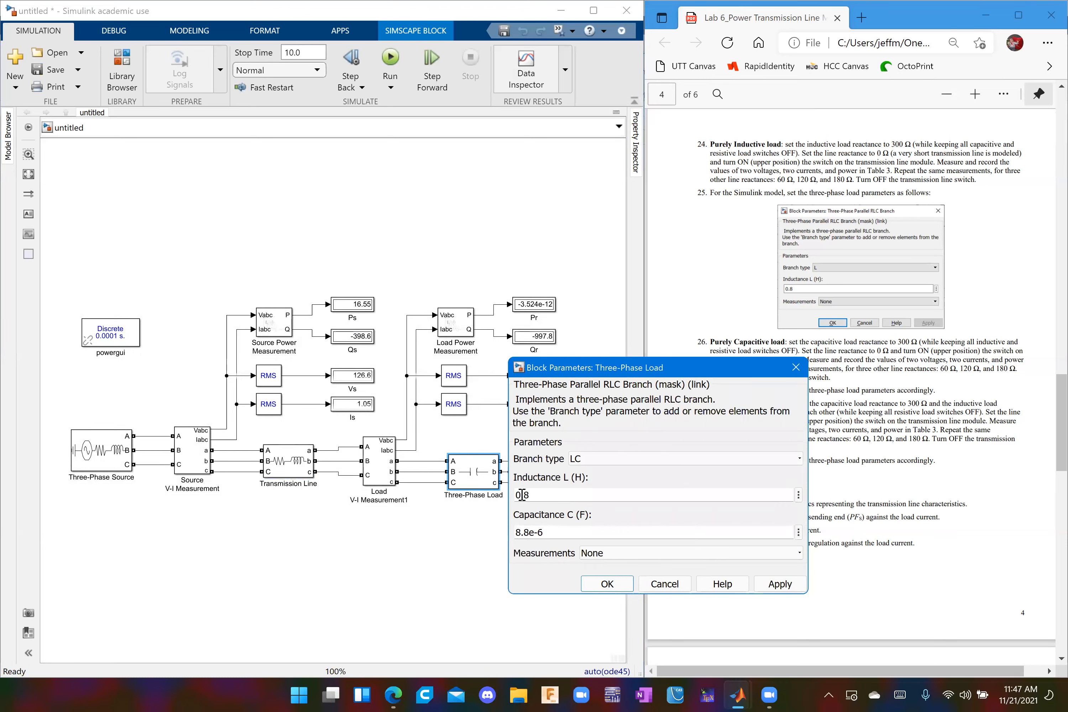
pyautogui.click(601, 586)
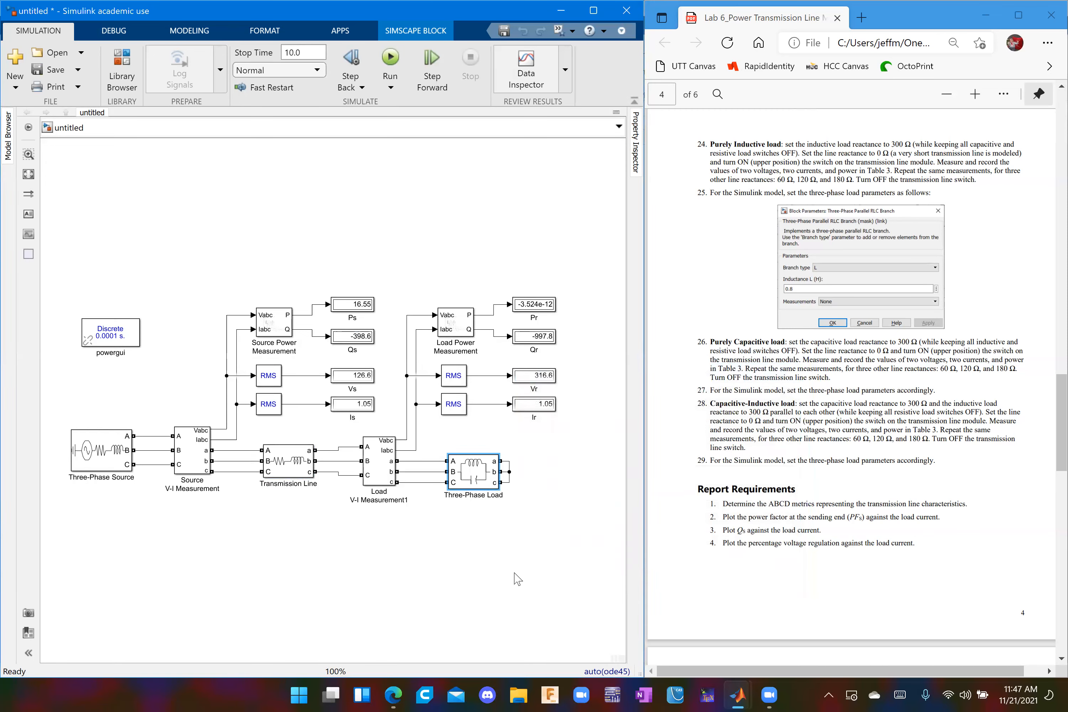
# Set the Transmission Line's inductance to 0 H and run the capacitive-inductive load simulation.
pyautogui.doubleClick(292, 470)
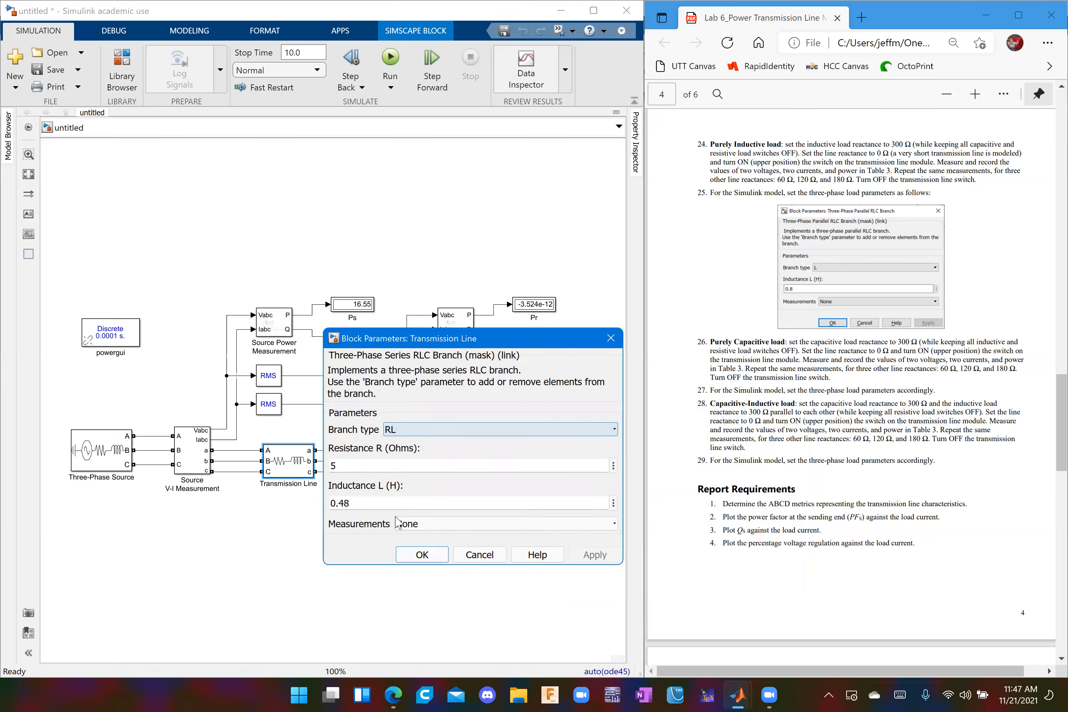
pyautogui.doubleClick(394, 503)
pyautogui.write('0')
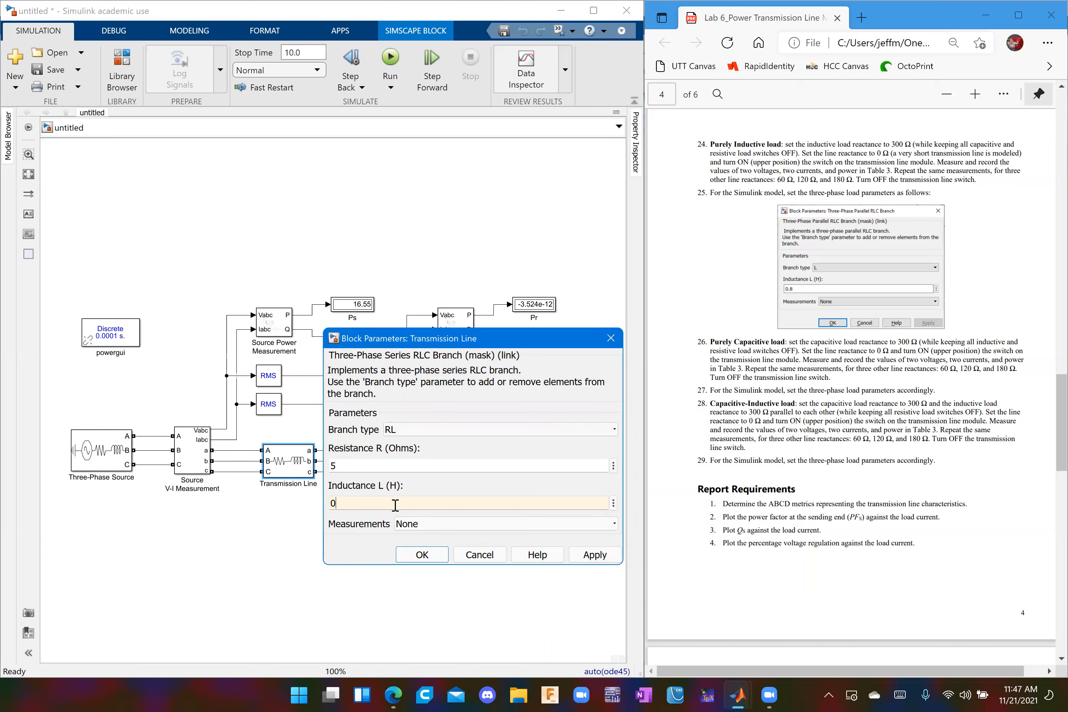
pyautogui.press('Return')
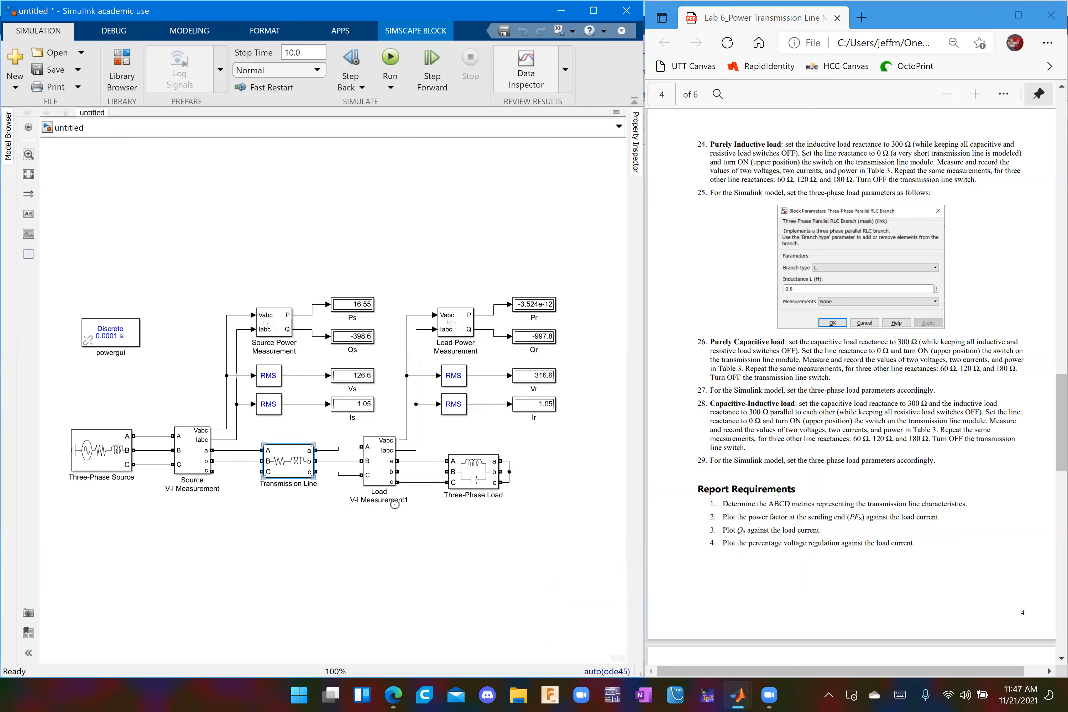
pyautogui.click(390, 58)
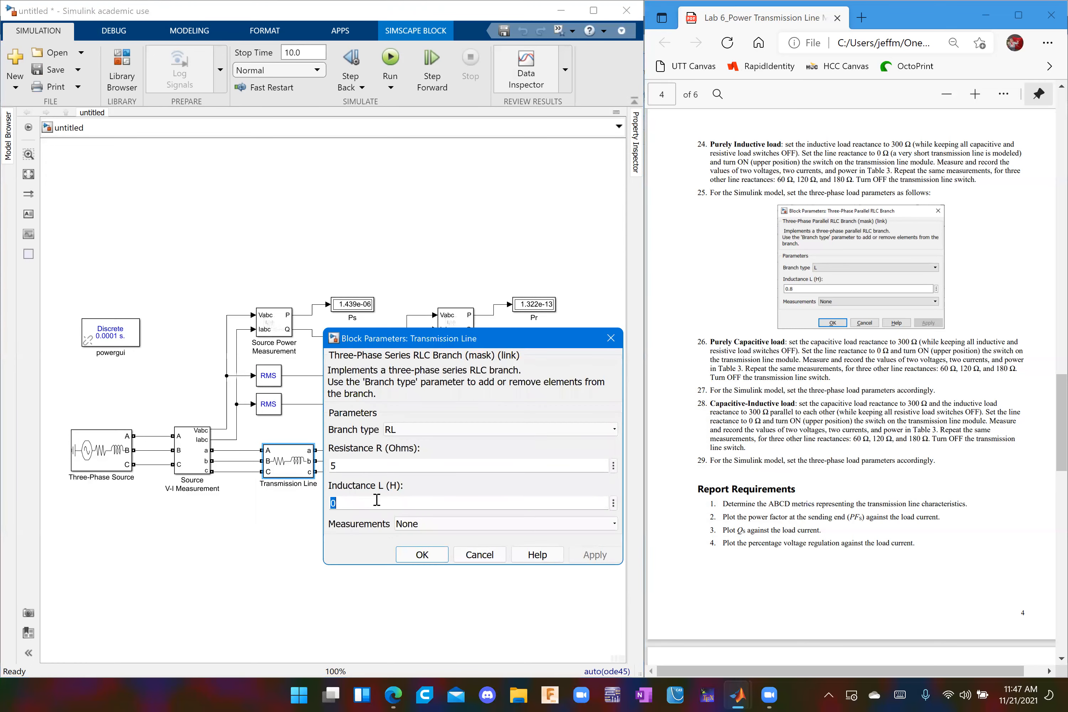
# Set the Transmission Line's inductance to 0.16 H and rerun the capacitive-inductive load simulation.
pyautogui.write('.')
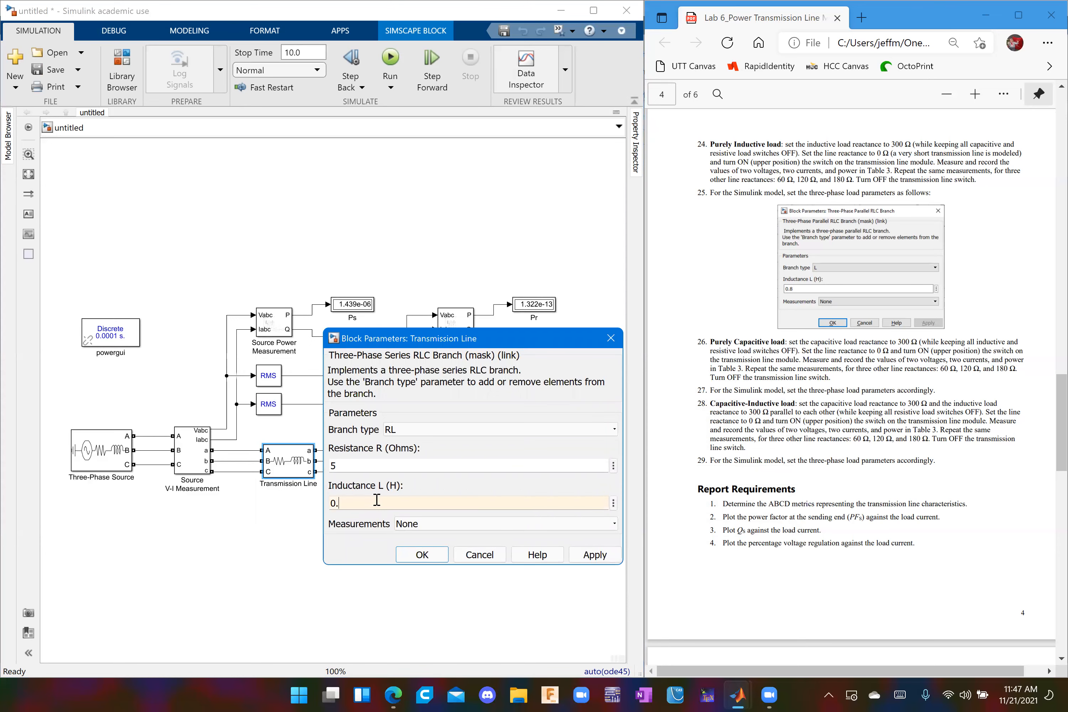
pyautogui.write('16')
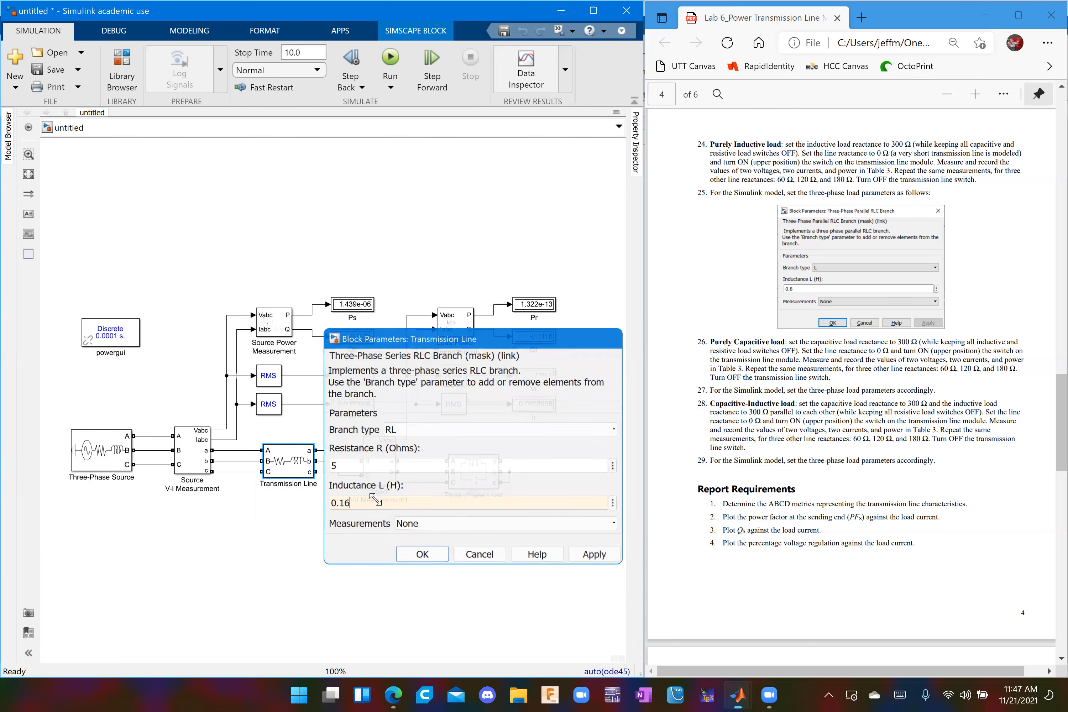
pyautogui.press('Return')
pyautogui.click(390, 62)
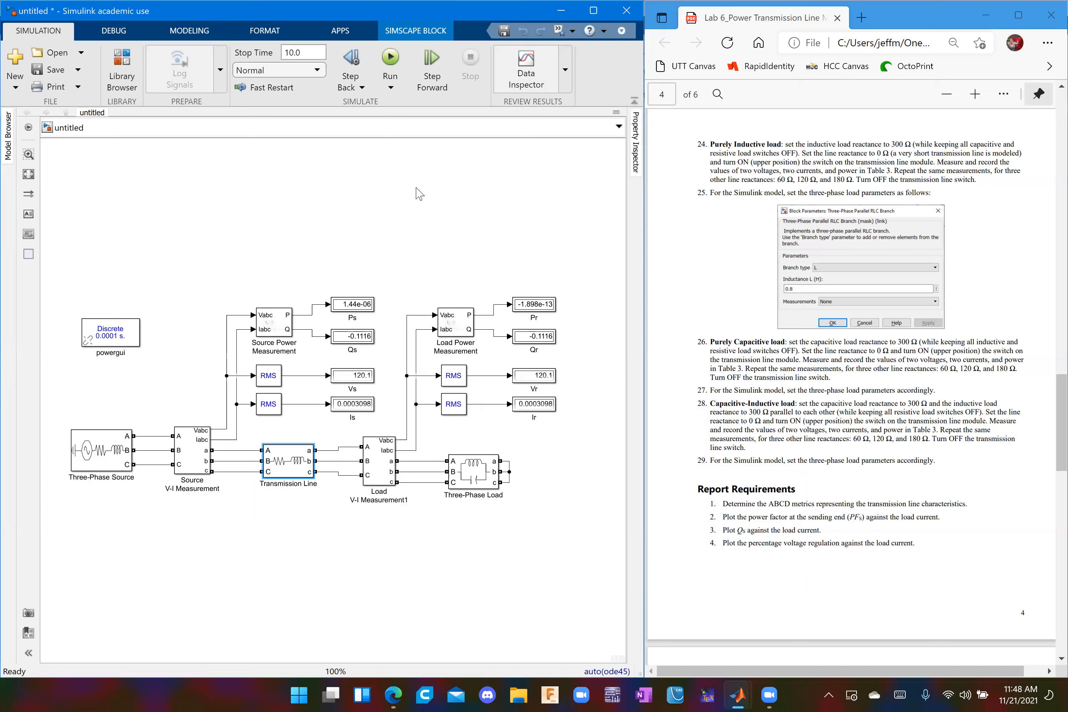
# Set the Transmission Line's inductance to 0.32 H and rerun the capacitive-inductive load simulation.
pyautogui.doubleClick(301, 471)
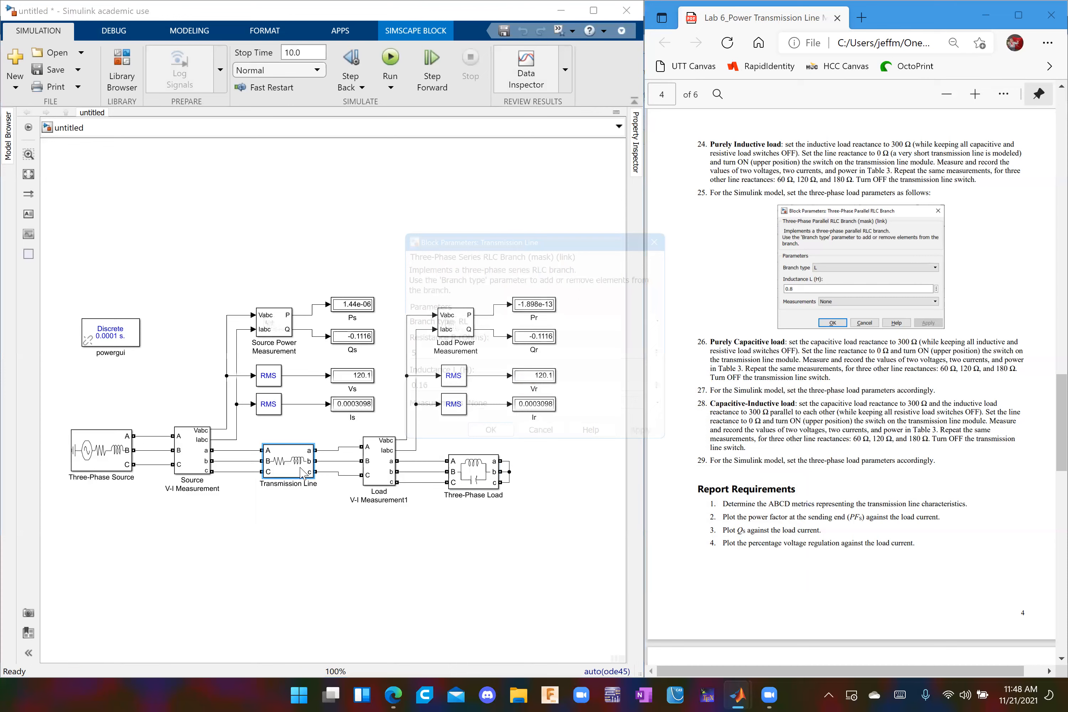
pyautogui.doubleClick(370, 505)
pyautogui.click(385, 504)
pyautogui.press('BackSpace')
pyautogui.press('BackSpace')
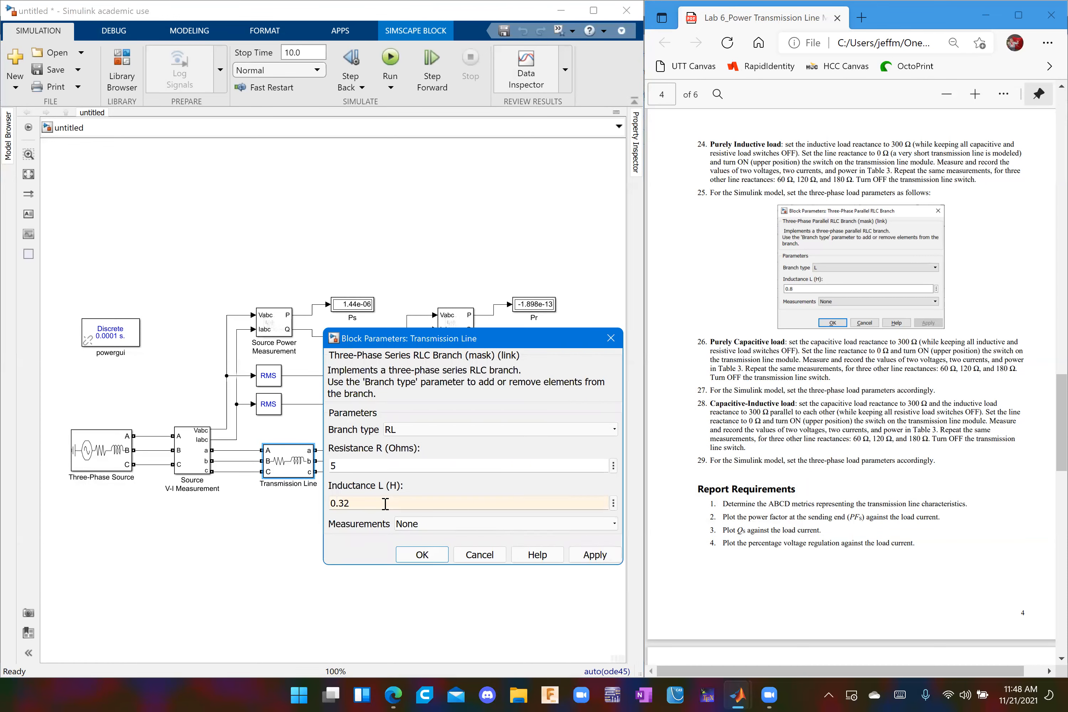
pyautogui.press('Return')
pyautogui.click(391, 58)
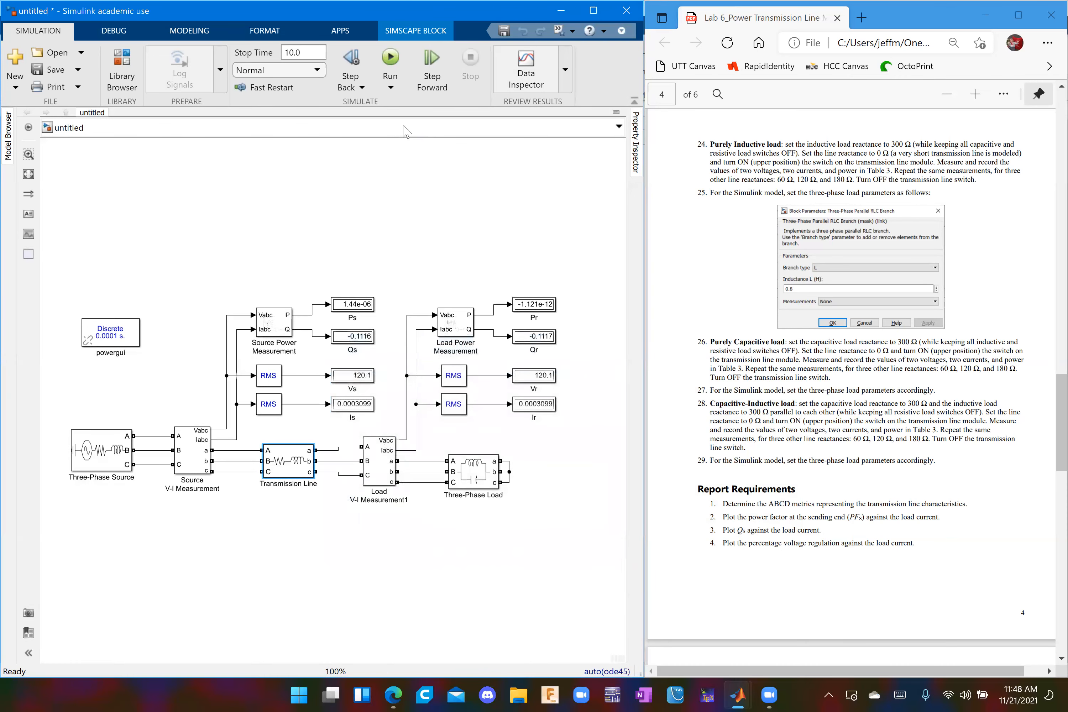
# Set the Transmission Line's inductance to 0.48 H, rerun the capacitive-inductive load simulation and clear the block selection.
pyautogui.doubleClick(286, 466)
pyautogui.doubleClick(393, 503)
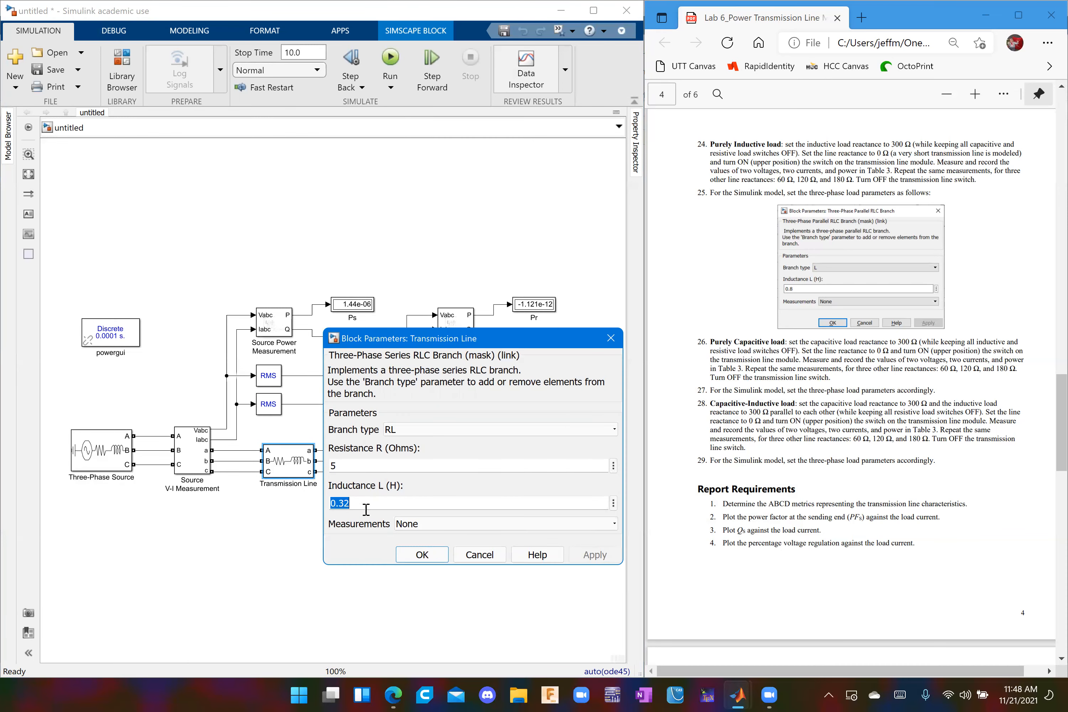
pyautogui.write('0.3')
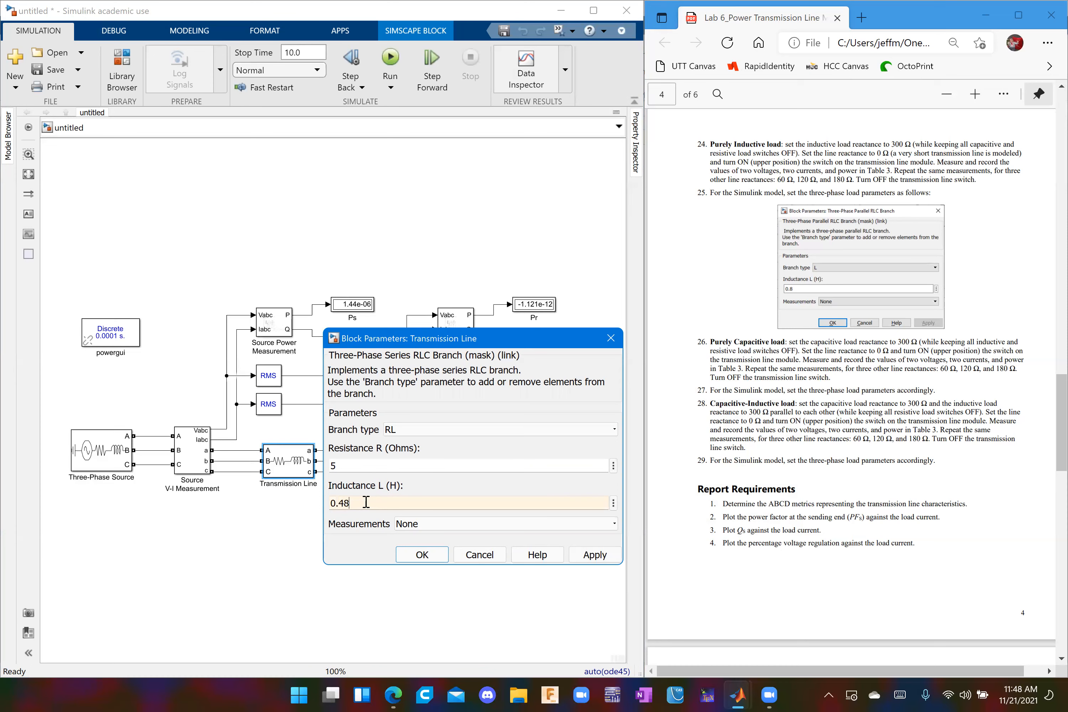
pyautogui.write('8')
pyautogui.press('Return')
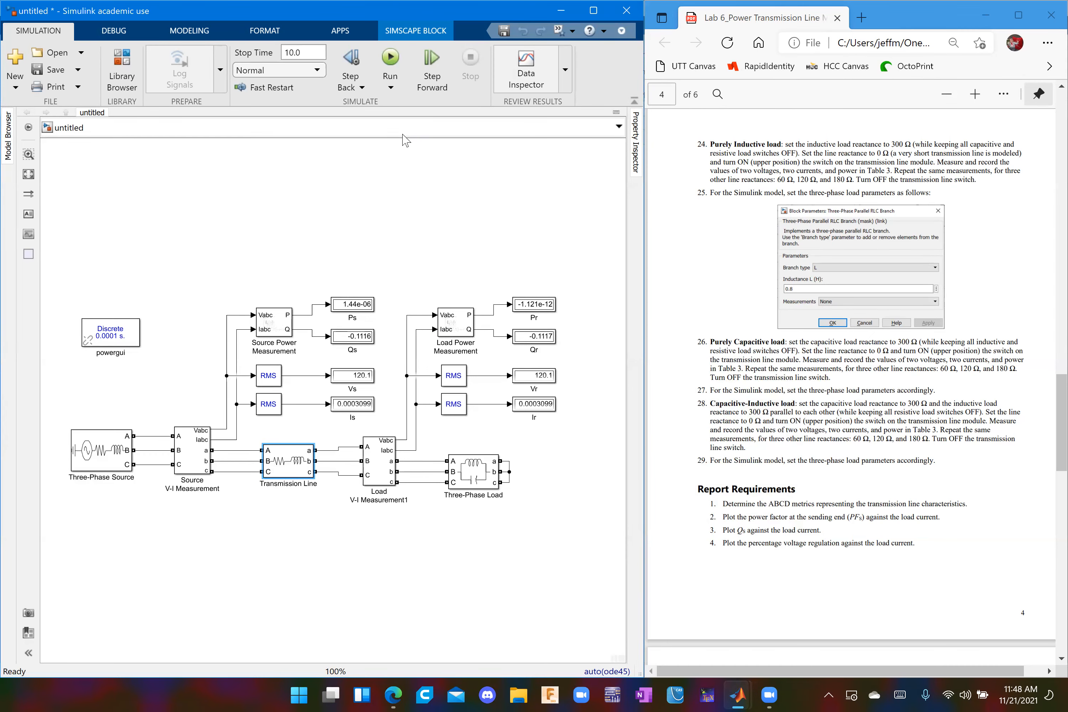
pyautogui.click(390, 60)
pyautogui.click(544, 239)
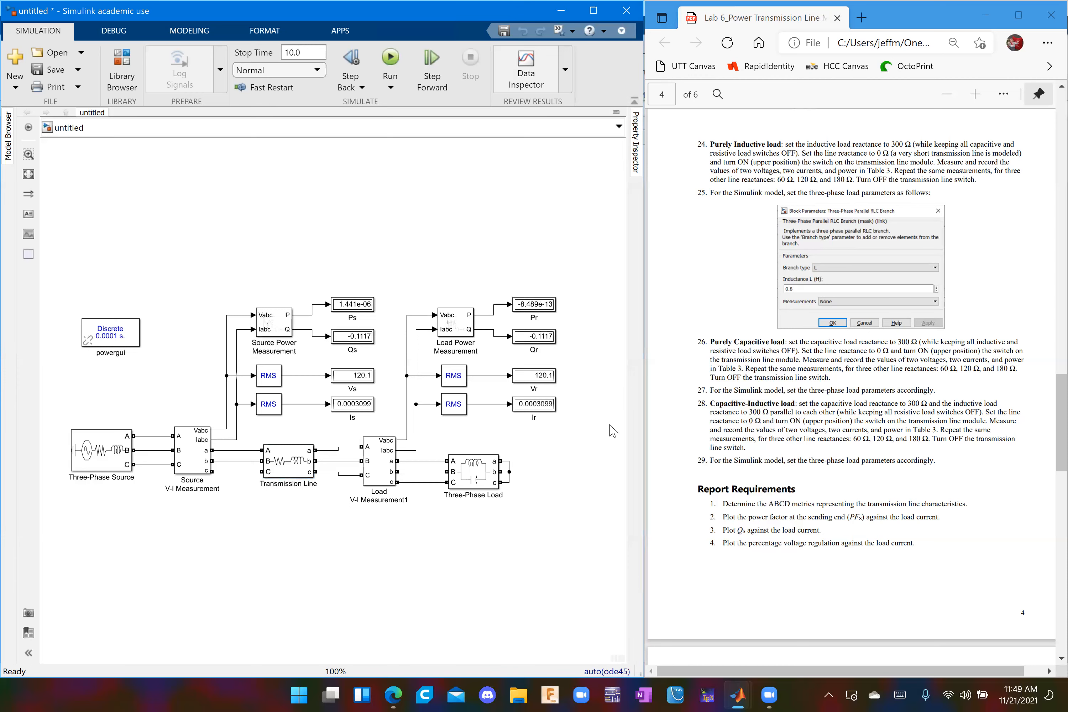